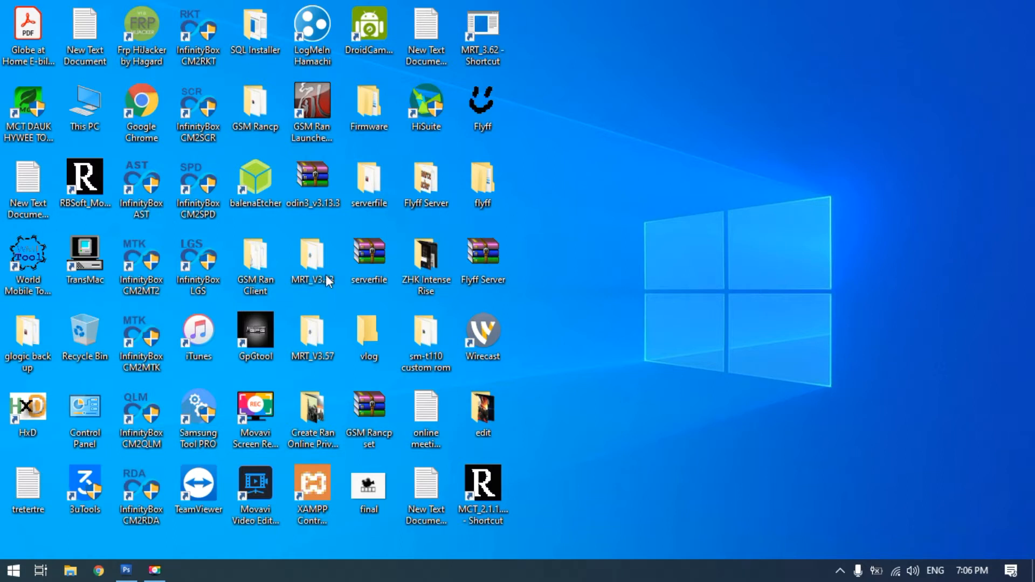
# Open the glogic back up folder and a separate This PC window, and arrange the two windows side by side
pyautogui.doubleClick(27, 341)
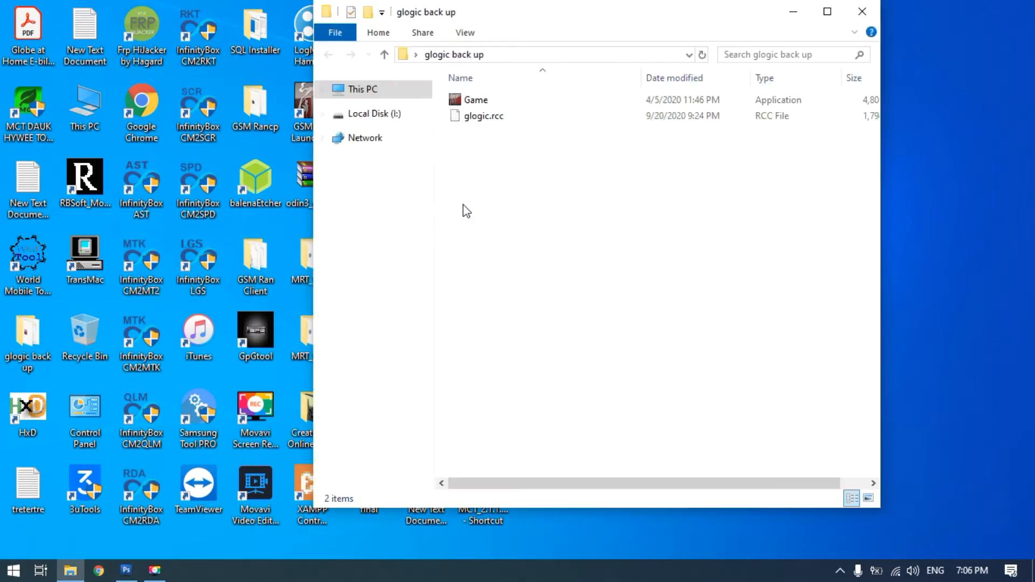
pyautogui.moveTo(620, 28); pyautogui.dragTo(560, 42)
pyautogui.doubleClick(85, 108)
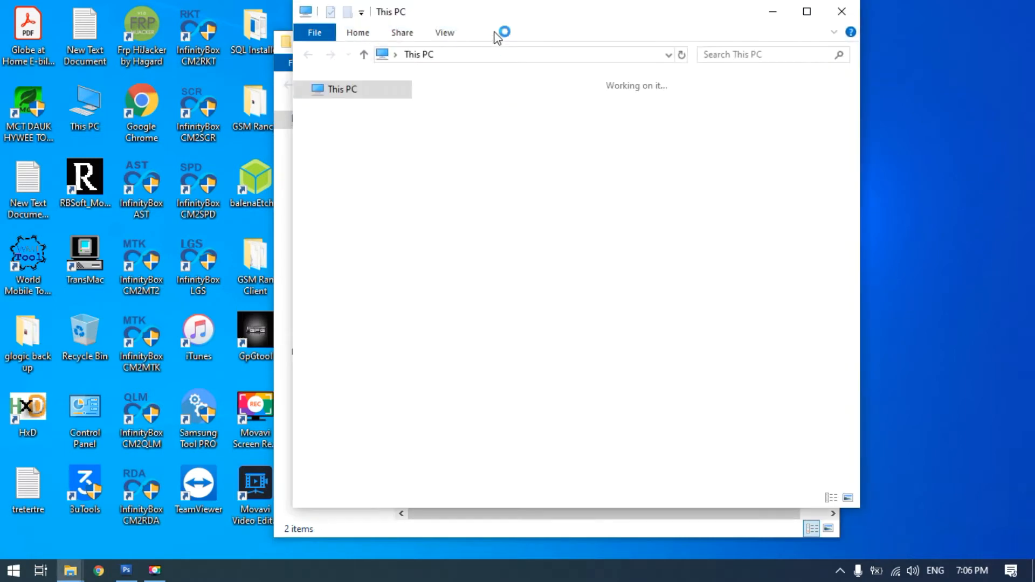
pyautogui.moveTo(507, 19); pyautogui.dragTo(738, 41)
pyautogui.moveTo(504, 45); pyautogui.dragTo(216, 30)
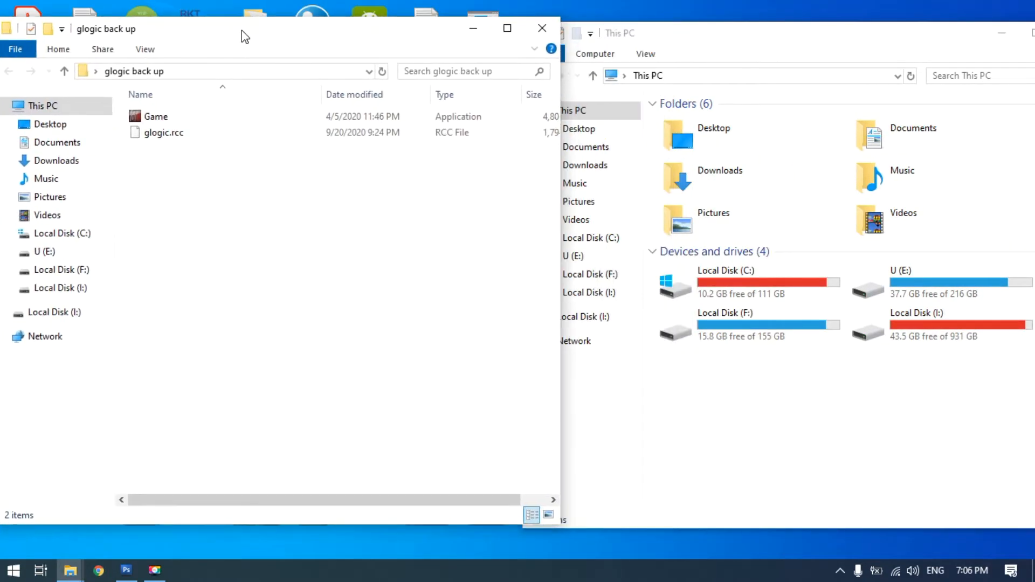
pyautogui.click(686, 45)
# In the This PC window, open the gui folder inside GSM Ran ep9 Server\textures on Local Disk (C:)
pyautogui.doubleClick(734, 284)
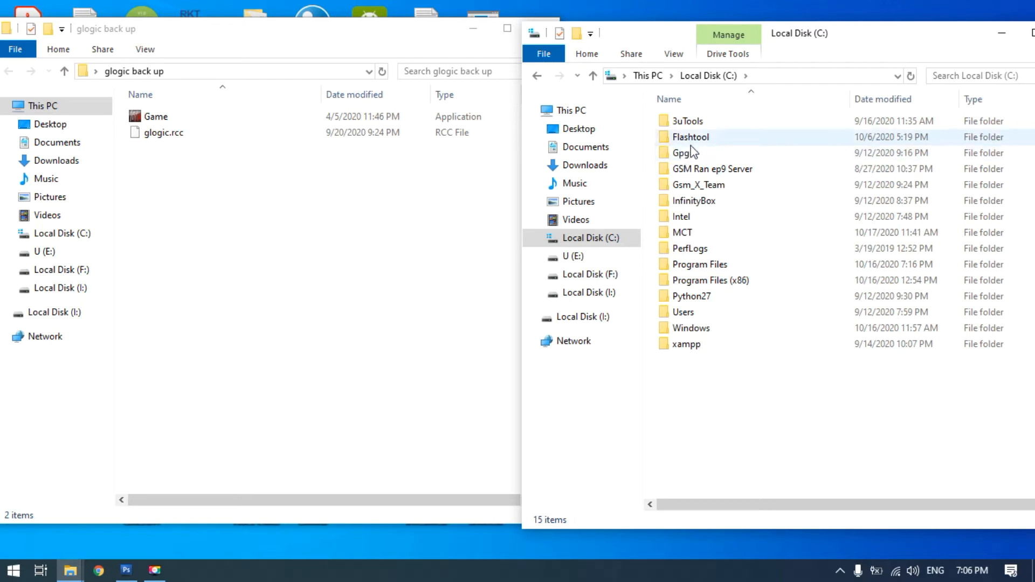
pyautogui.doubleClick(691, 173)
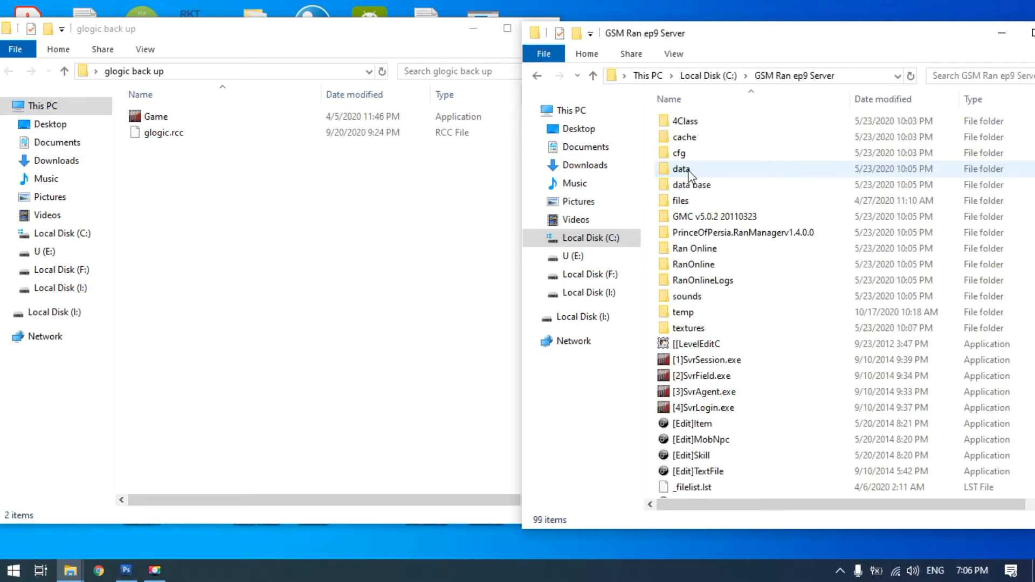
pyautogui.doubleClick(691, 330)
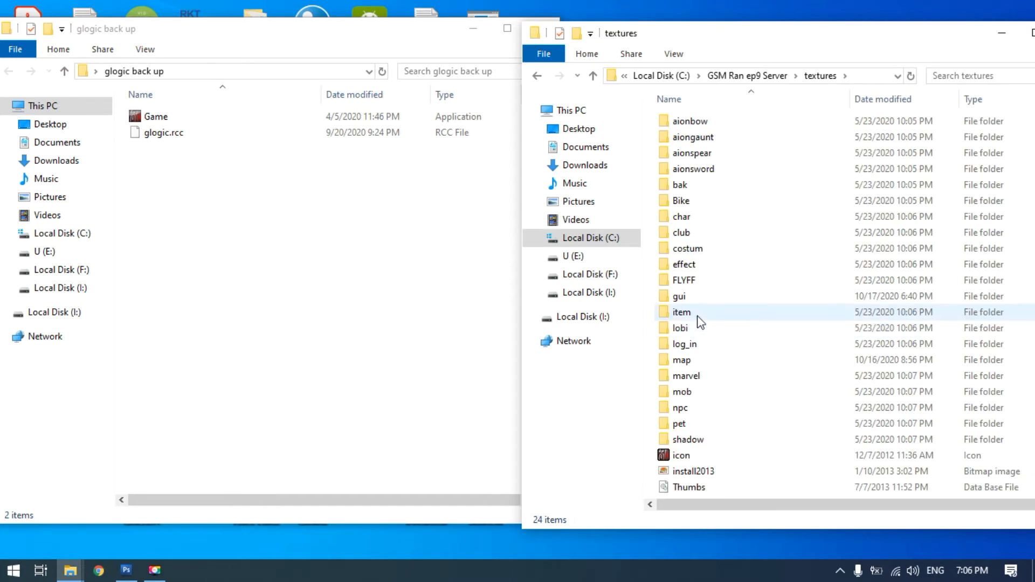
pyautogui.click(682, 298)
pyautogui.doubleClick(681, 297)
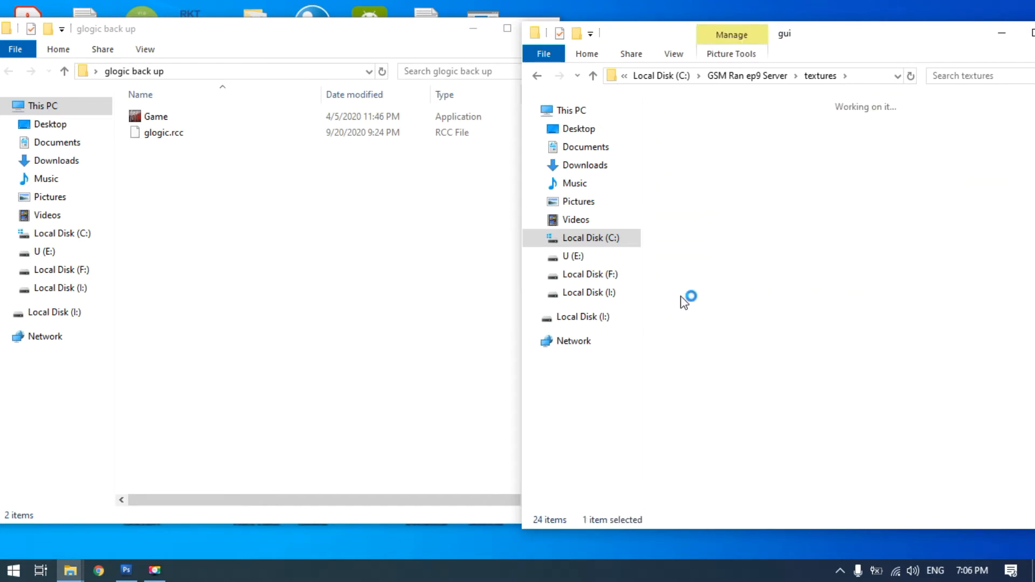
# In the gui folder, select loading.tga, loading_000, loading_001.tga, loading_001d.tga, loading_002.tga, loading_003.tga and loading_004.tga together
pyautogui.click(796, 250)
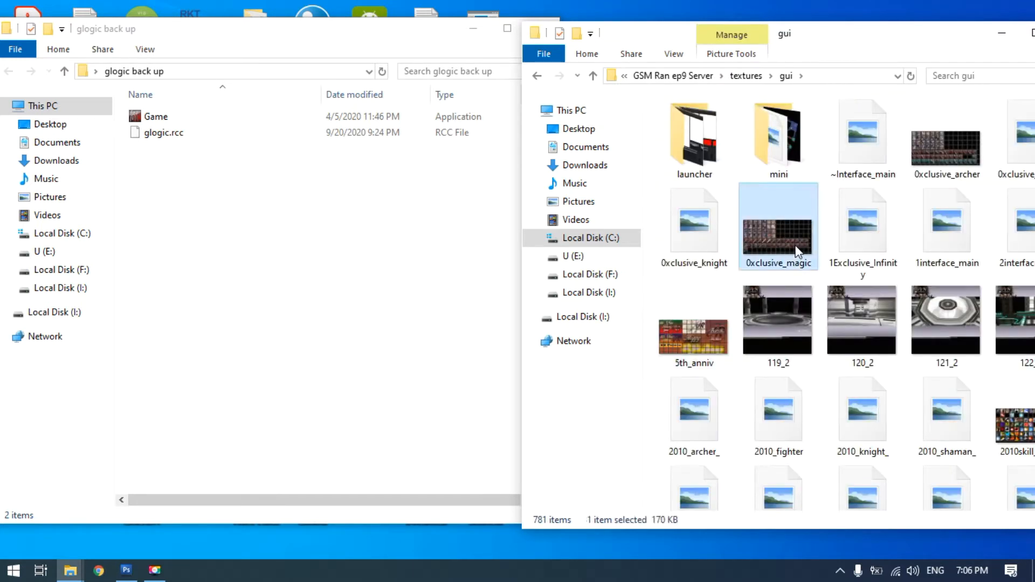
pyautogui.write('lo')
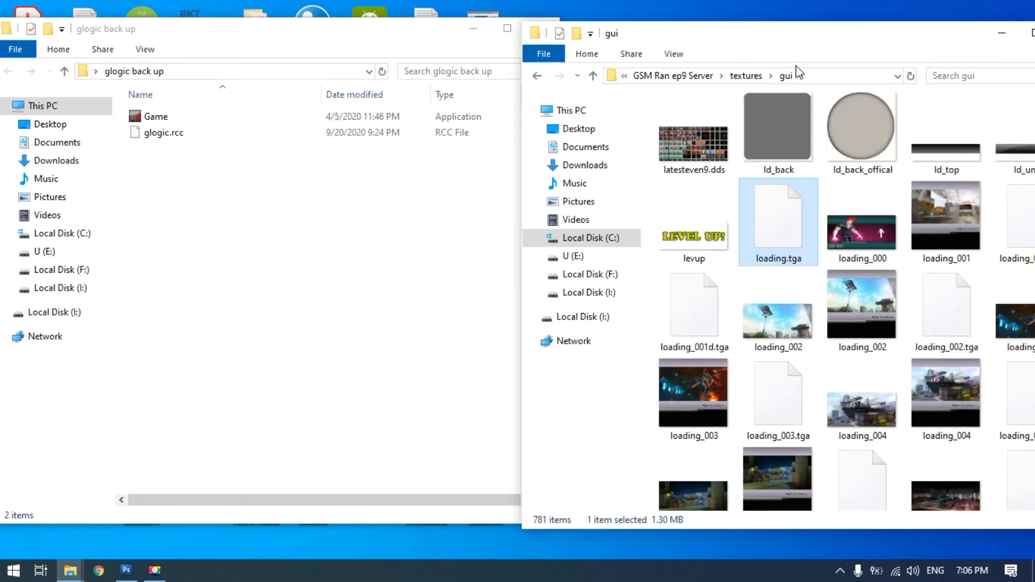
pyautogui.moveTo(798, 32); pyautogui.dragTo(691, 39)
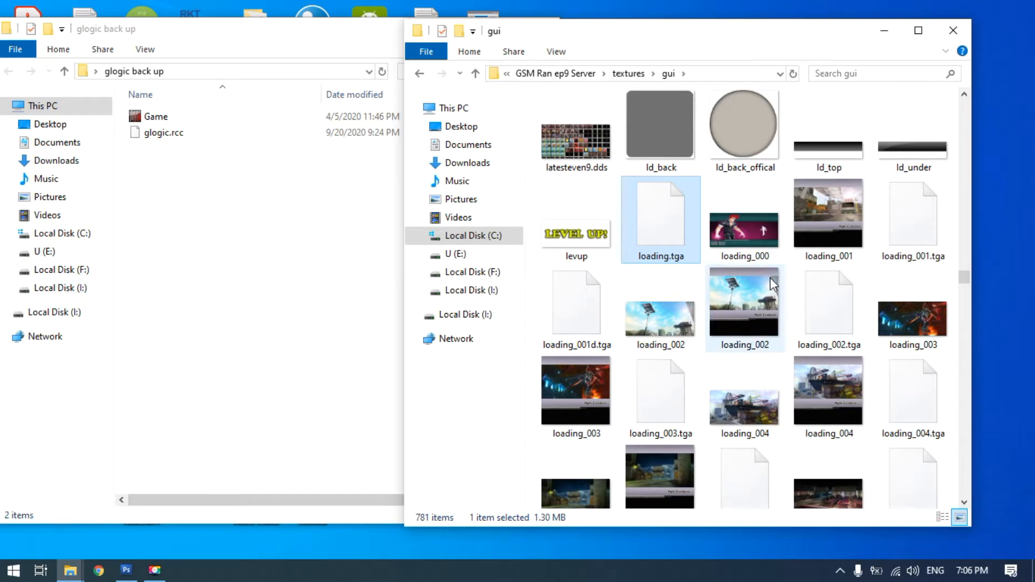
pyautogui.keyDown('ctrl'); pyautogui.click(740, 225); pyautogui.keyUp('ctrl')
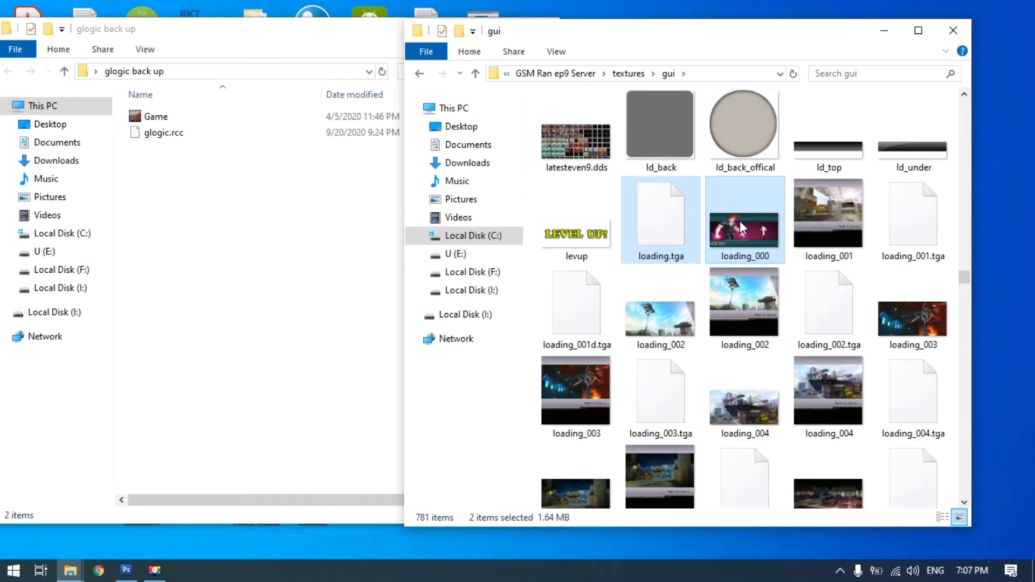
pyautogui.keyDown('ctrl'); pyautogui.click(919, 225); pyautogui.keyUp('ctrl')
pyautogui.keyDown('ctrl'); pyautogui.click(578, 314); pyautogui.keyUp('ctrl')
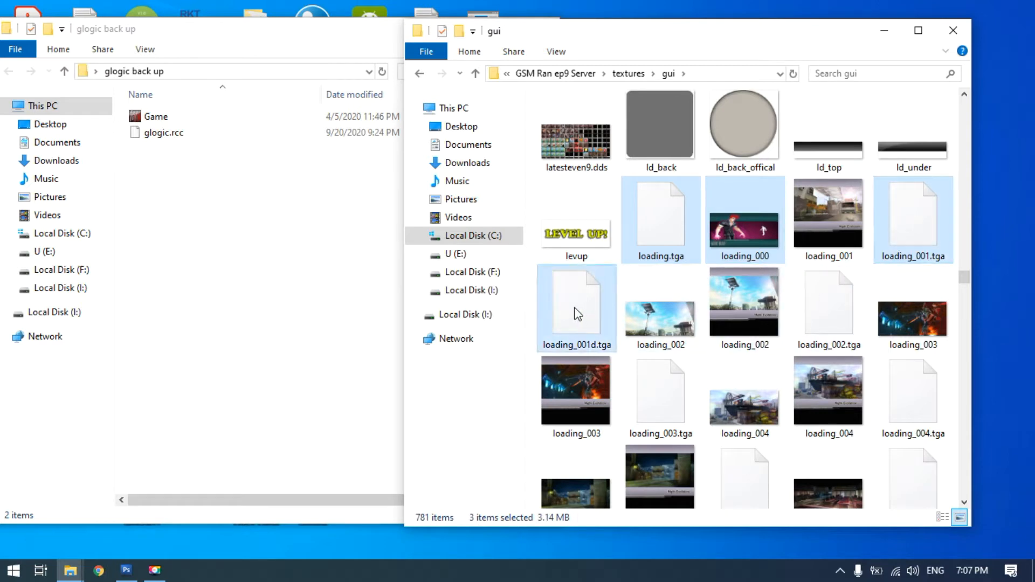
pyautogui.keyDown('ctrl'); pyautogui.click(834, 312); pyautogui.keyUp('ctrl')
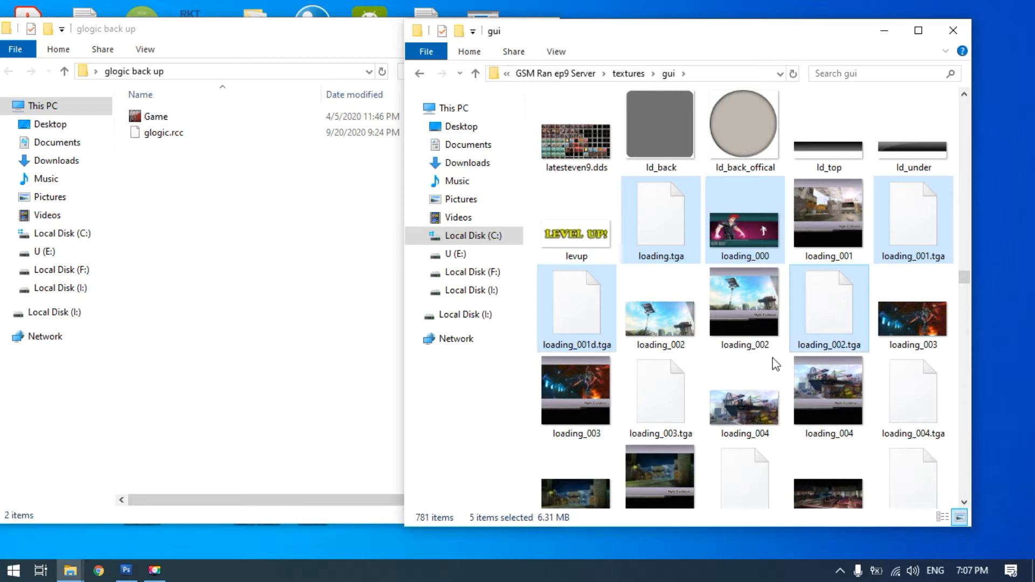
pyautogui.keyDown('ctrl'); pyautogui.click(670, 402); pyautogui.keyUp('ctrl')
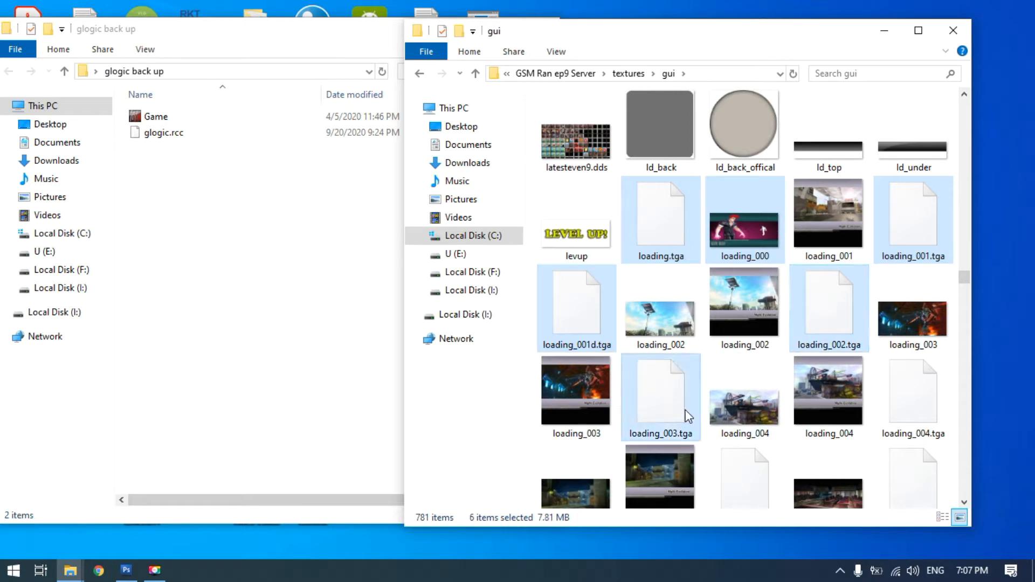
pyautogui.keyDown('ctrl'); pyautogui.click(911, 405); pyautogui.keyUp('ctrl')
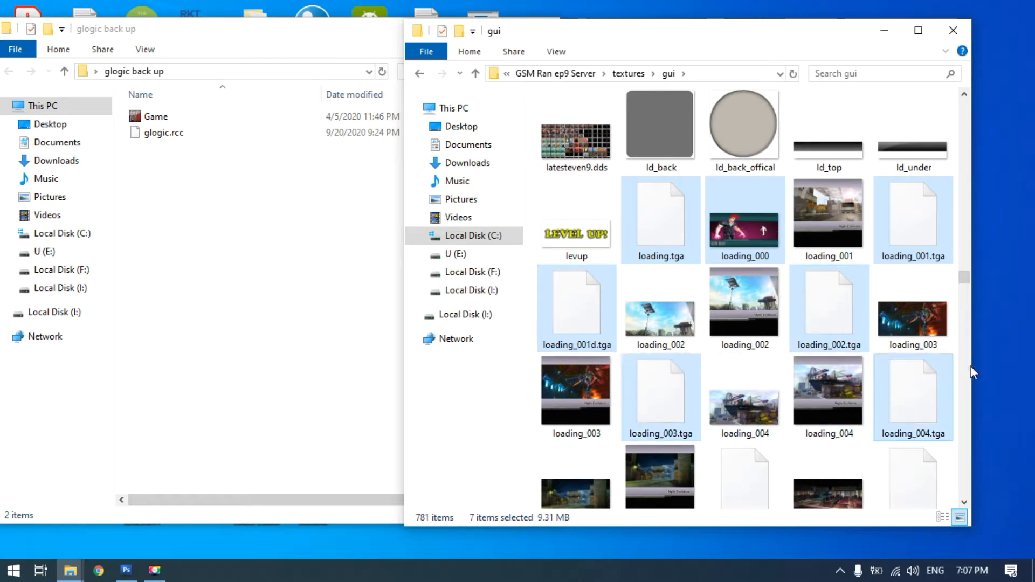
# Add loading_005.tga, loading_006.tga and loading_007.tga to the file selection
pyautogui.moveTo(965, 281); pyautogui.dragTo(964, 290)
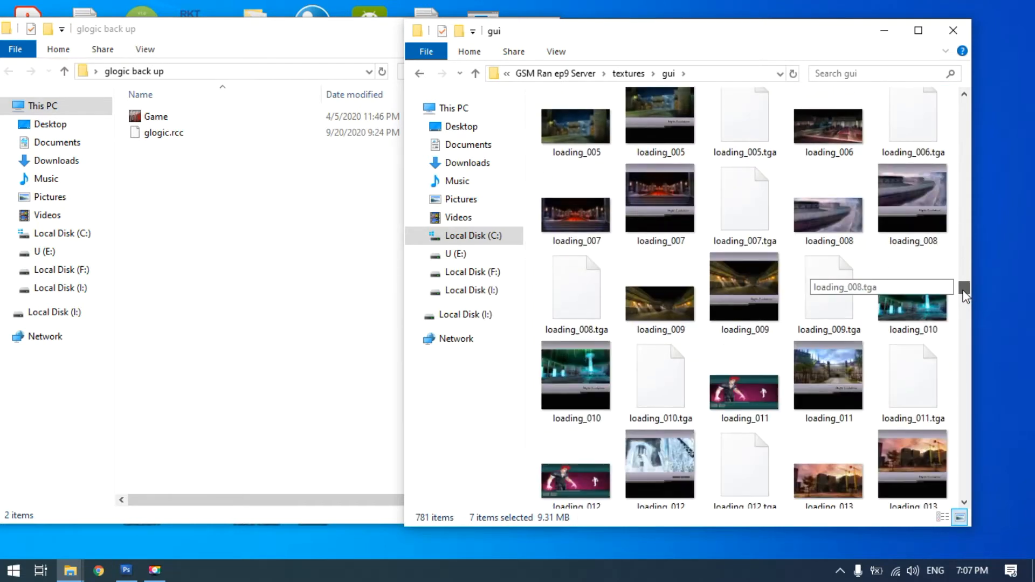
pyautogui.moveTo(963, 290); pyautogui.dragTo(963, 285)
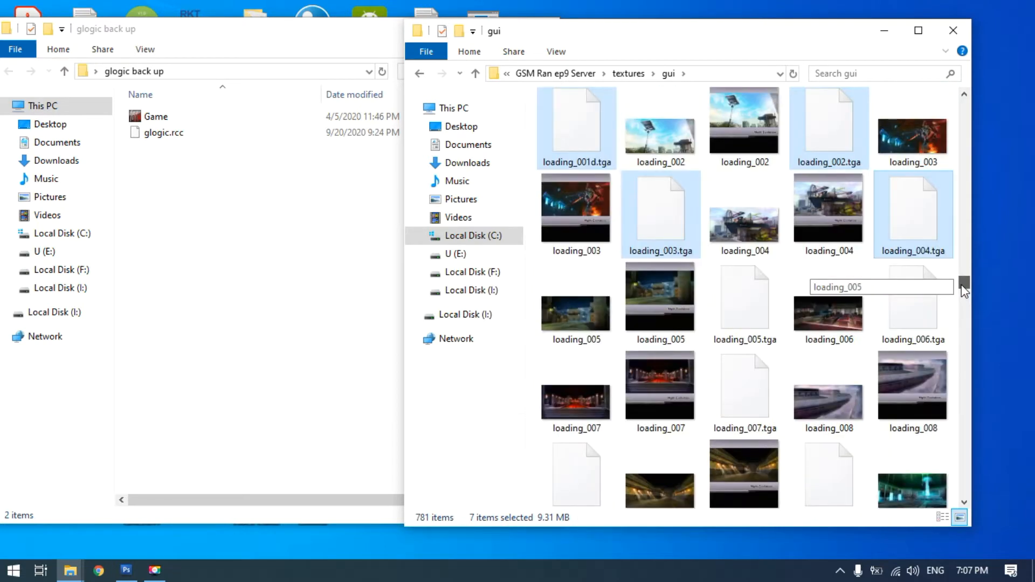
pyautogui.keyDown('ctrl'); pyautogui.click(748, 312); pyautogui.keyUp('ctrl')
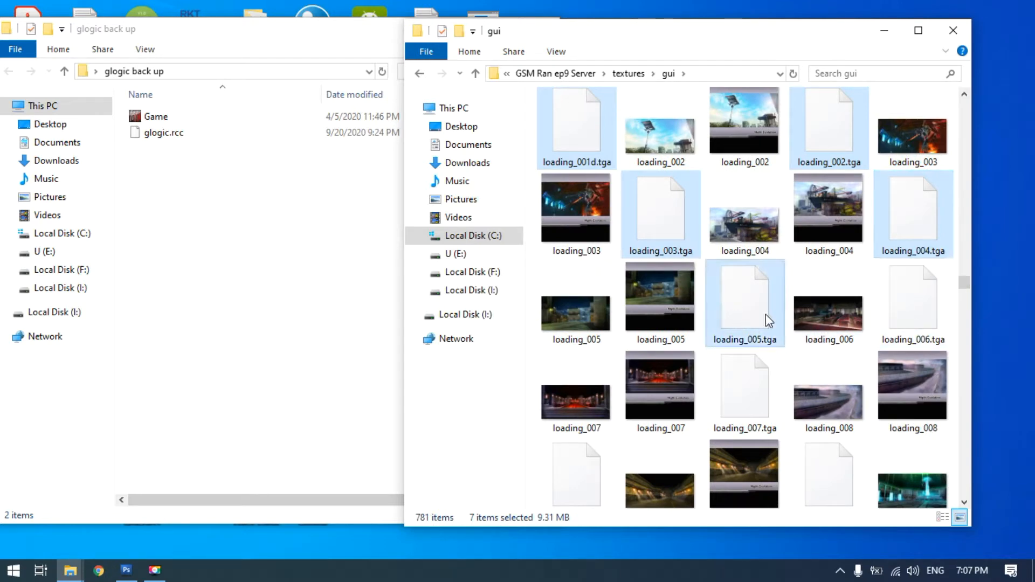
pyautogui.keyDown('ctrl'); pyautogui.click(927, 320); pyautogui.keyUp('ctrl')
pyautogui.keyDown('ctrl'); pyautogui.click(753, 388); pyautogui.keyUp('ctrl')
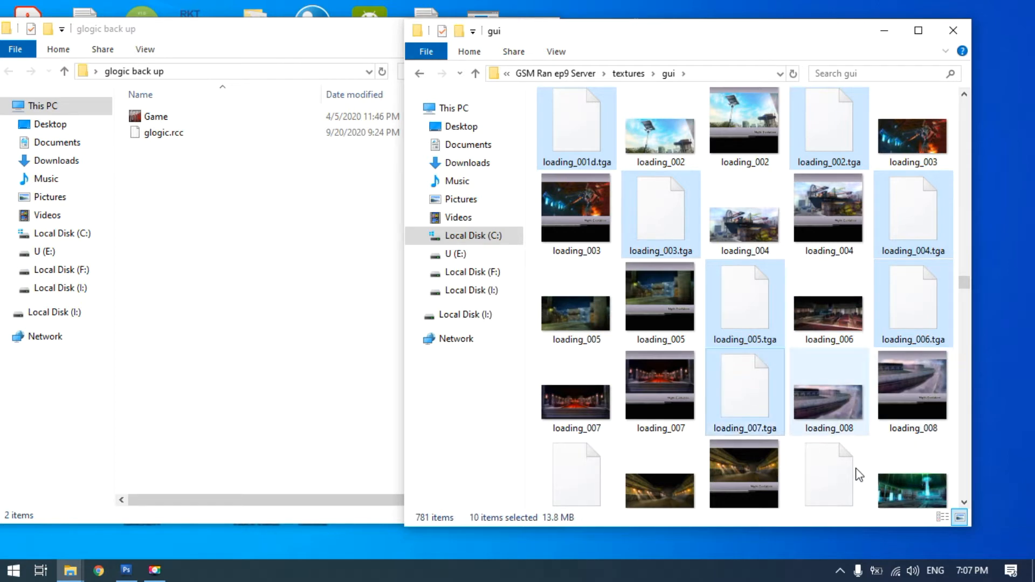
# Extend the file selection with the .tga files from loading_008.tga through loading_013.tga
pyautogui.click(969, 502)
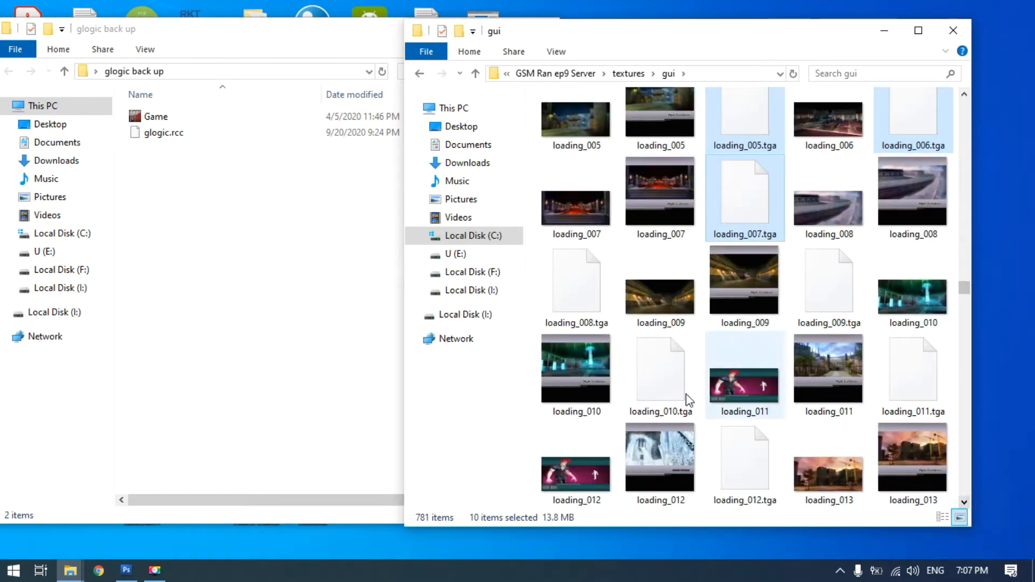
pyautogui.keyDown('ctrl'); pyautogui.click(829, 294); pyautogui.keyUp('ctrl')
pyautogui.keyDown('ctrl'); pyautogui.click(825, 378); pyautogui.keyUp('ctrl')
pyautogui.keyDown('ctrl'); pyautogui.click(671, 385); pyautogui.keyUp('ctrl')
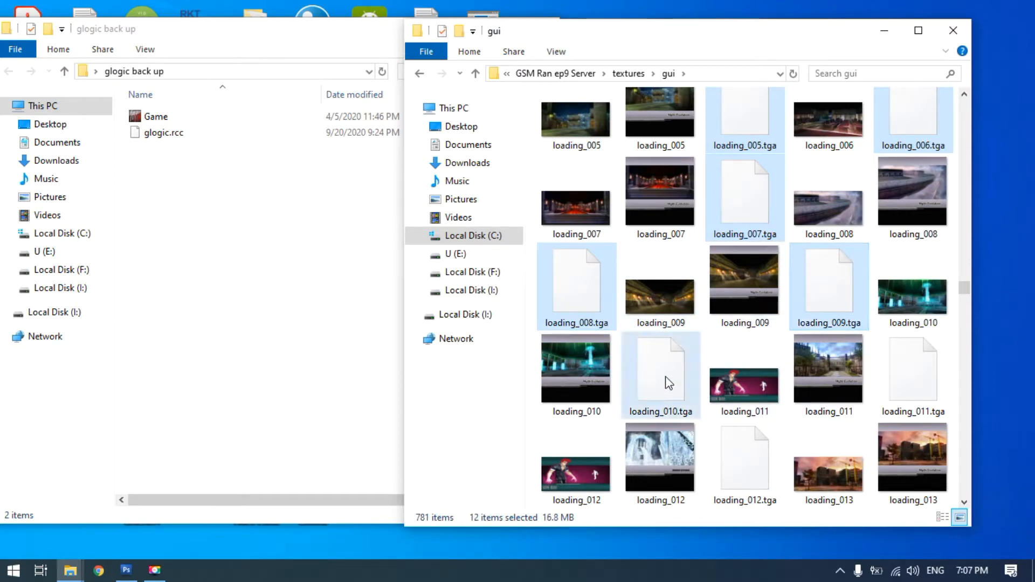
pyautogui.keyDown('ctrl'); pyautogui.click(903, 380); pyautogui.keyUp('ctrl')
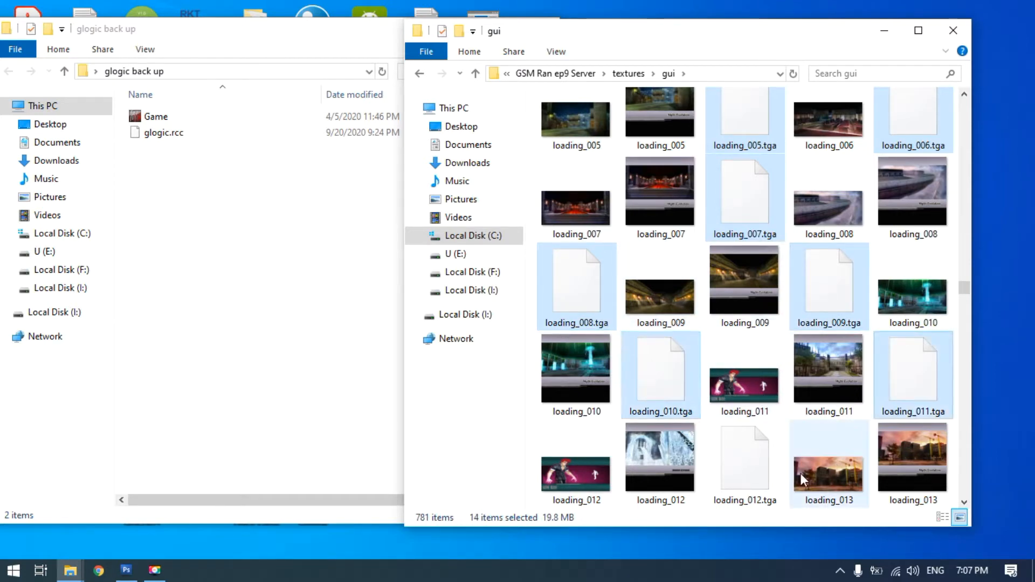
pyautogui.keyDown('ctrl'); pyautogui.click(745, 477); pyautogui.keyUp('ctrl')
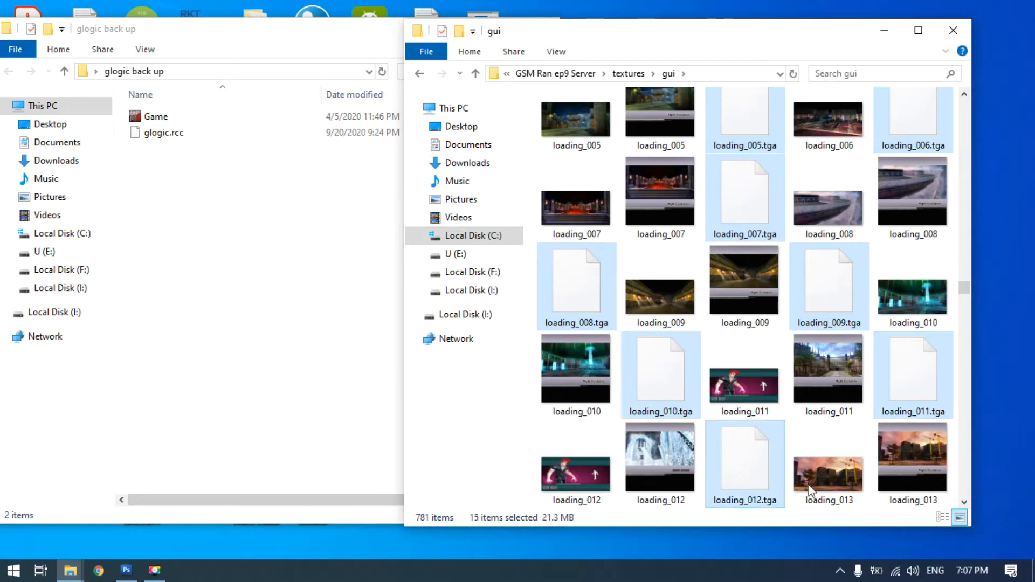
pyautogui.click(964, 502)
pyautogui.click(964, 502)
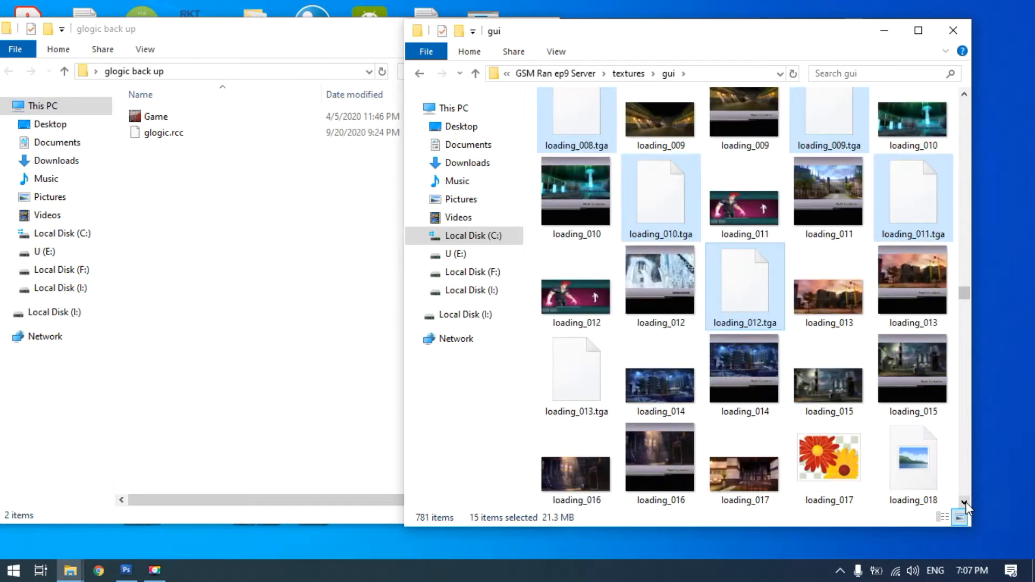
pyautogui.keyDown('ctrl'); pyautogui.click(572, 380); pyautogui.keyUp('ctrl')
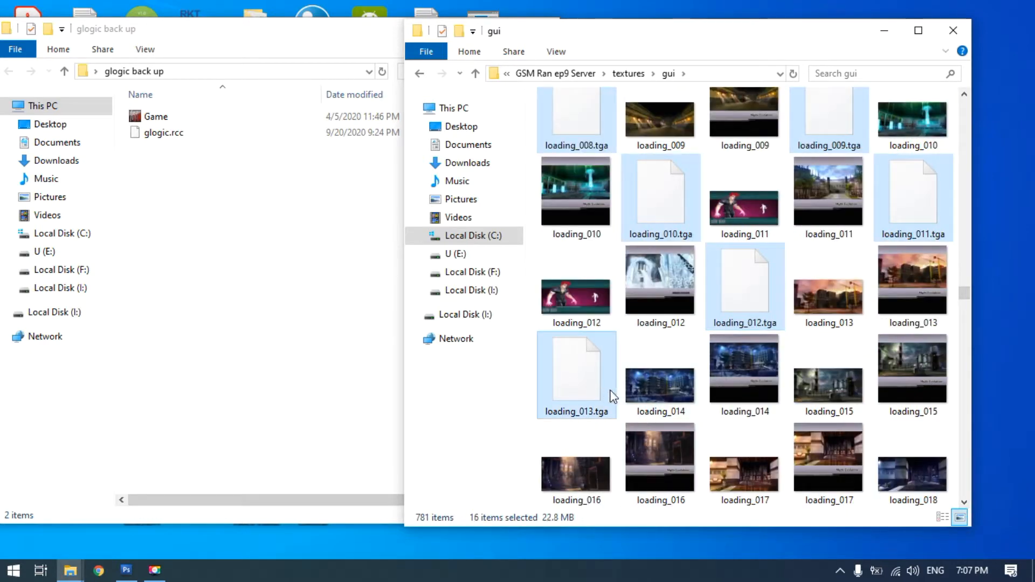
# Look through the remaining loading images after loading_013.tga for further .tga files, and return to the selected ones
pyautogui.click(964, 502)
pyautogui.click(964, 502)
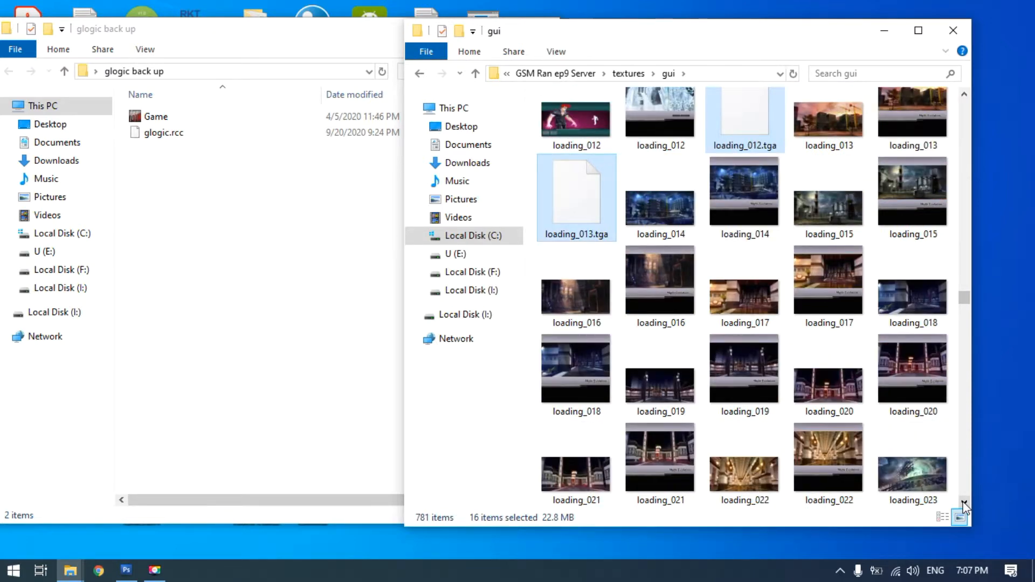
pyautogui.click(965, 503)
pyautogui.click(965, 502)
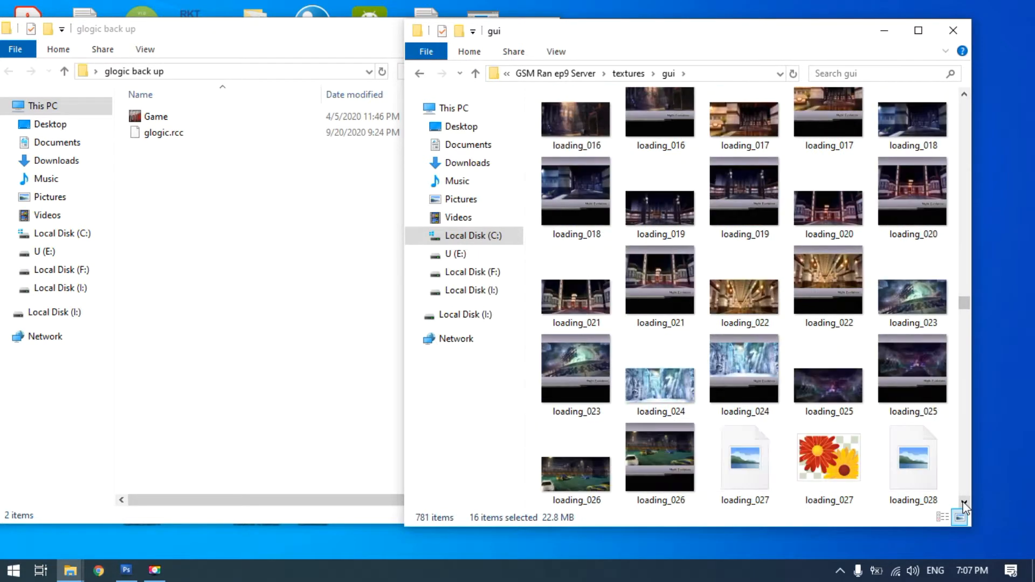
pyautogui.click(964, 502)
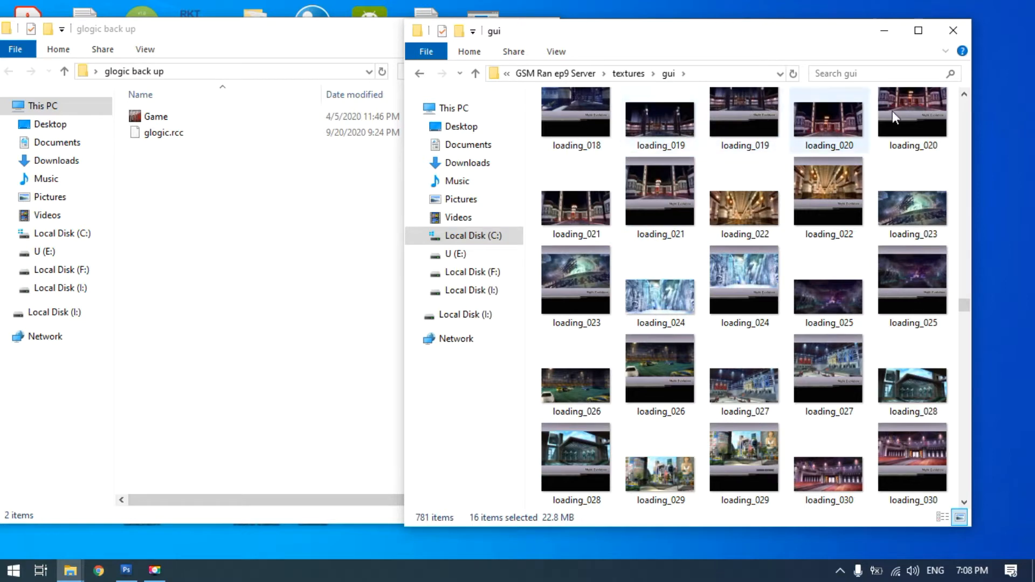
pyautogui.click(965, 95)
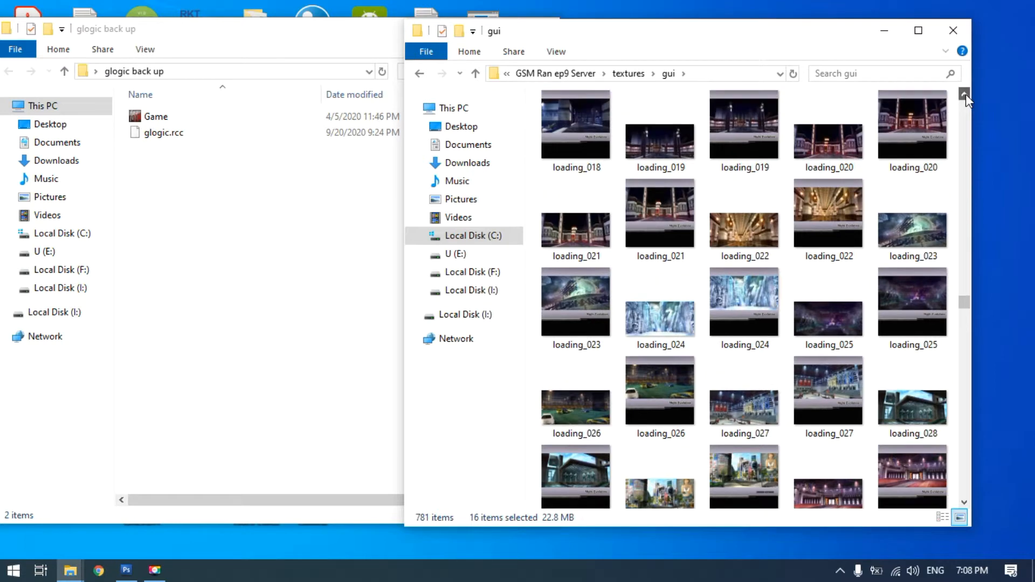
pyautogui.click(965, 95)
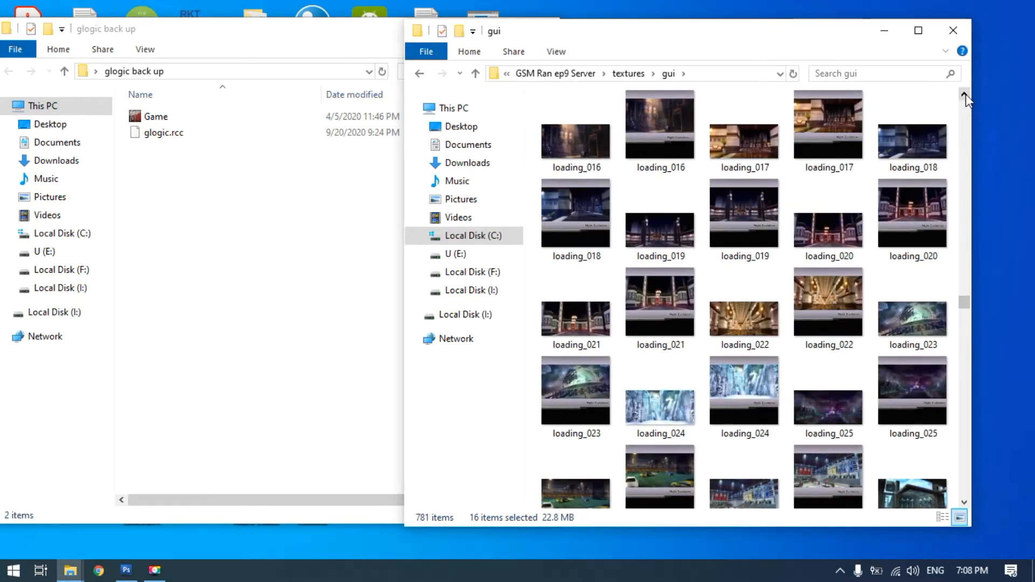
pyautogui.click(964, 95)
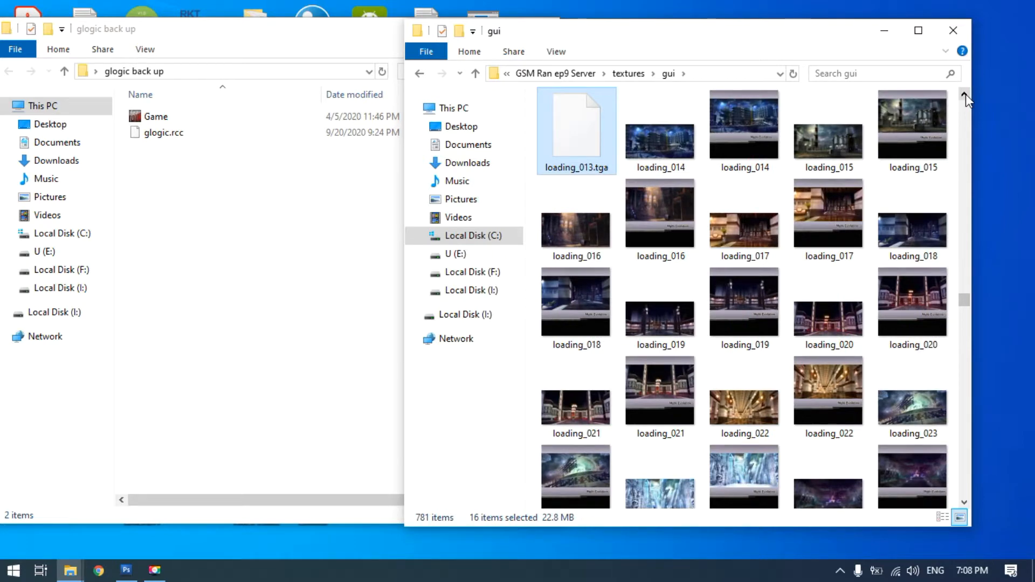
pyautogui.click(964, 95)
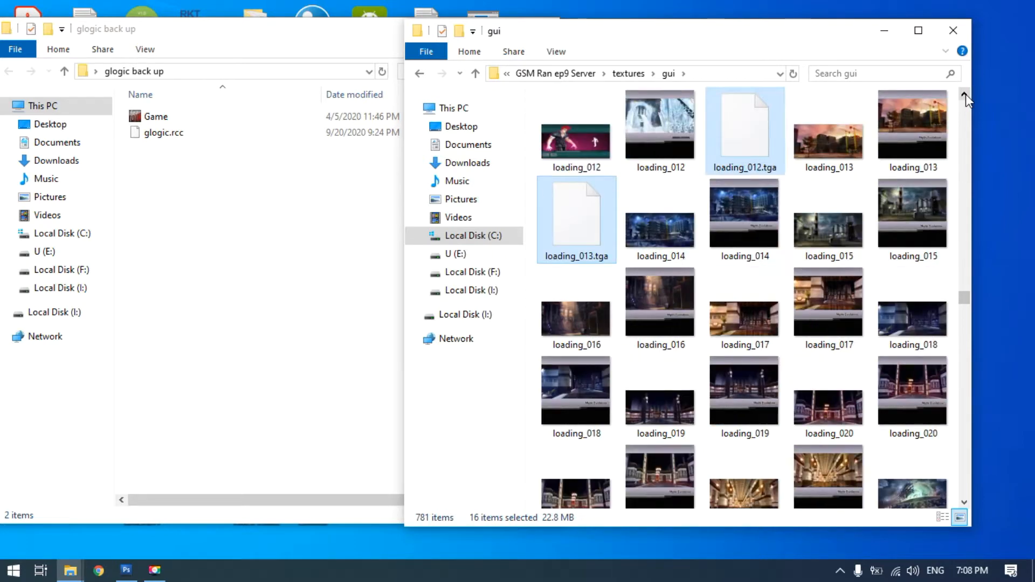
# Copy the selected loading files and switch to the glogic back up window
pyautogui.rightClick(567, 222)
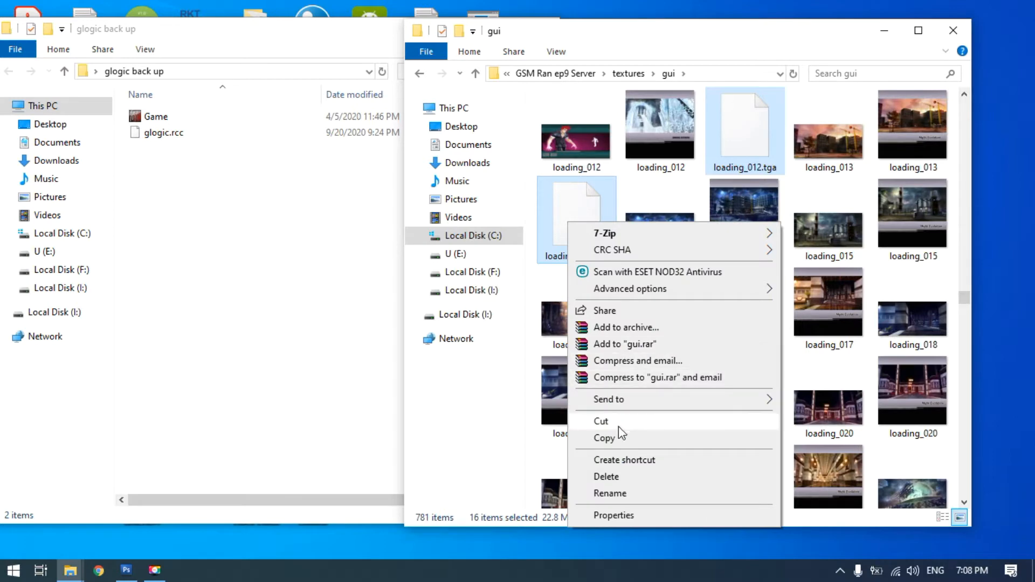
pyautogui.click(604, 438)
pyautogui.click(193, 198)
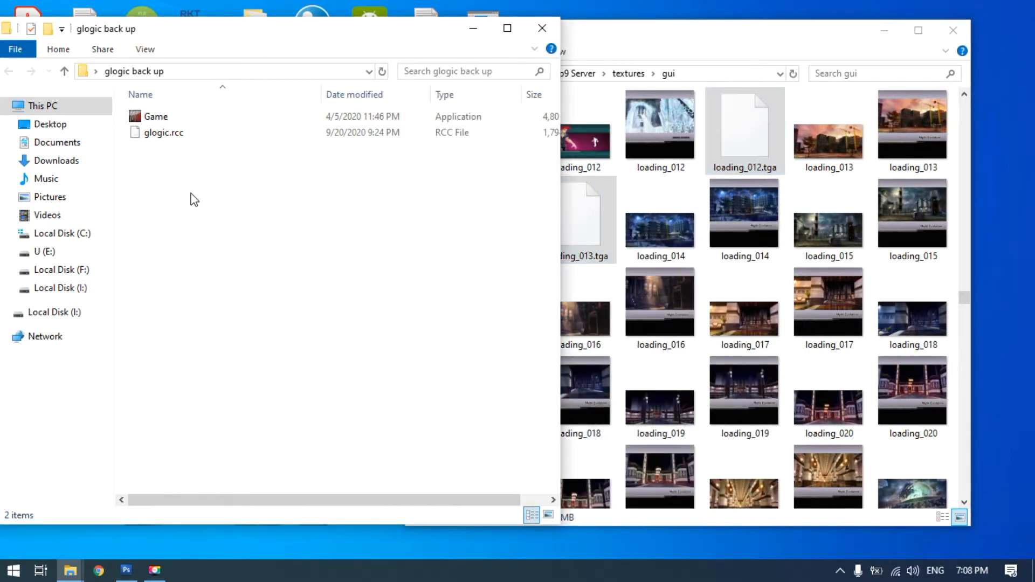
# Create a folder named textures in the glogic back up folder
pyautogui.rightClick(193, 199)
pyautogui.click(151, 172)
pyautogui.rightClick(151, 172)
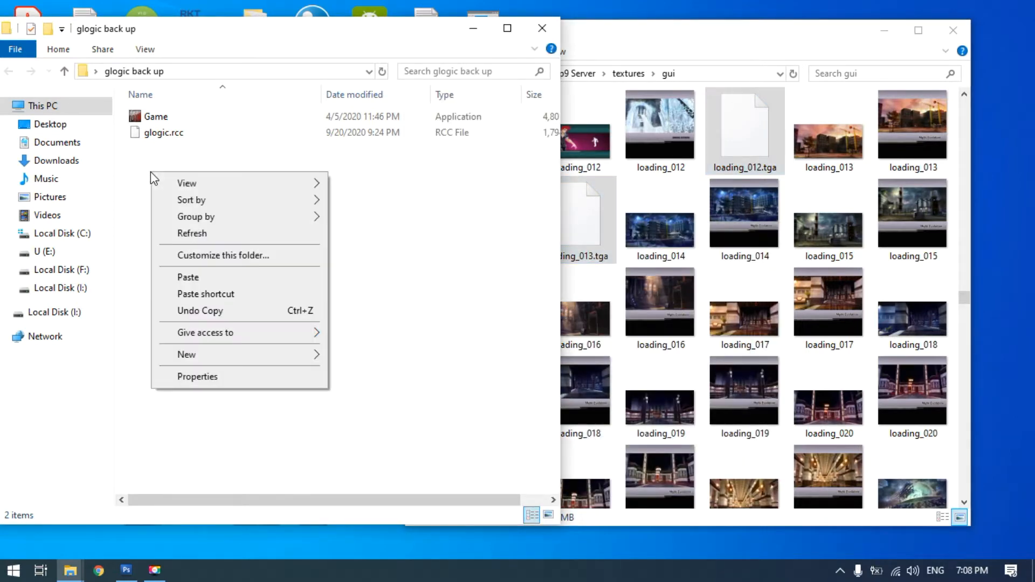
pyautogui.moveTo(280, 360)
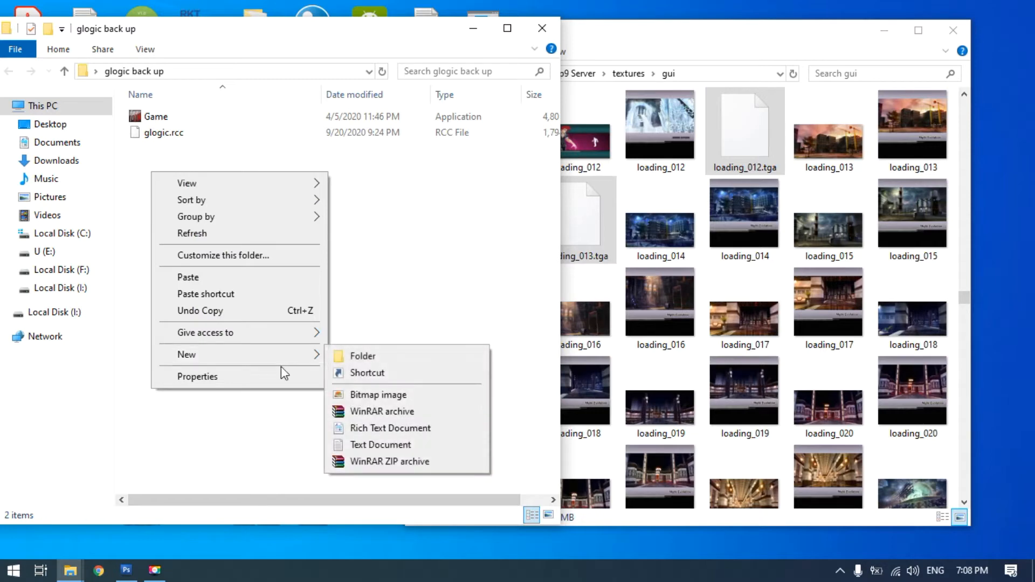
pyautogui.click(349, 359)
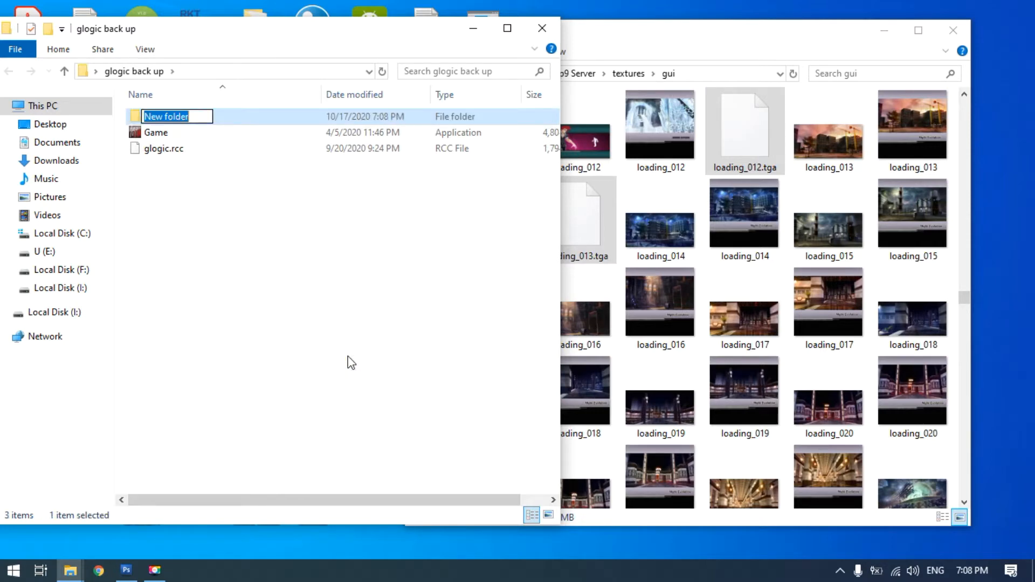
pyautogui.write('textures')
pyautogui.click(349, 360)
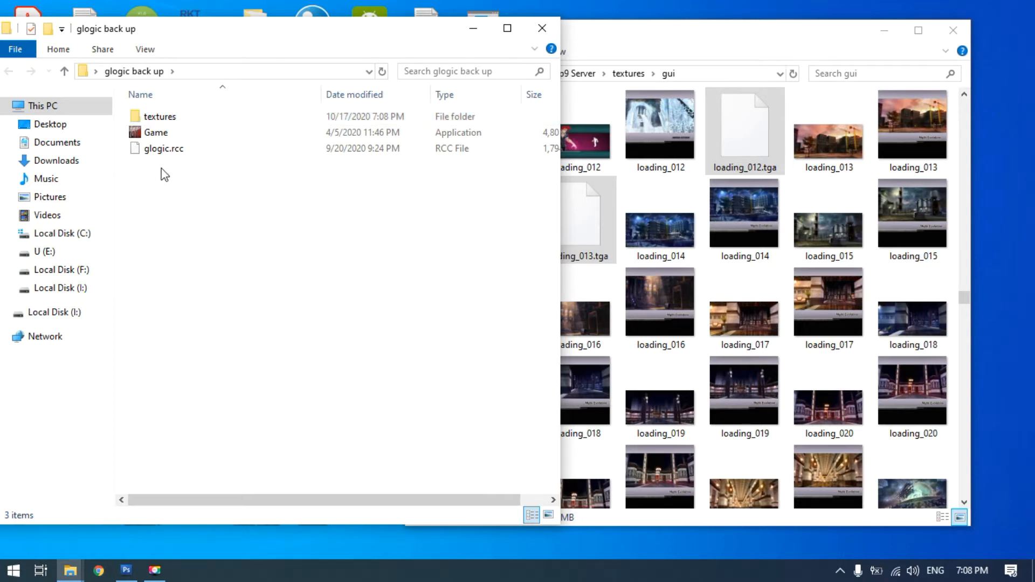
# Create a folder named gui inside the backup's textures folder and open it
pyautogui.doubleClick(169, 116)
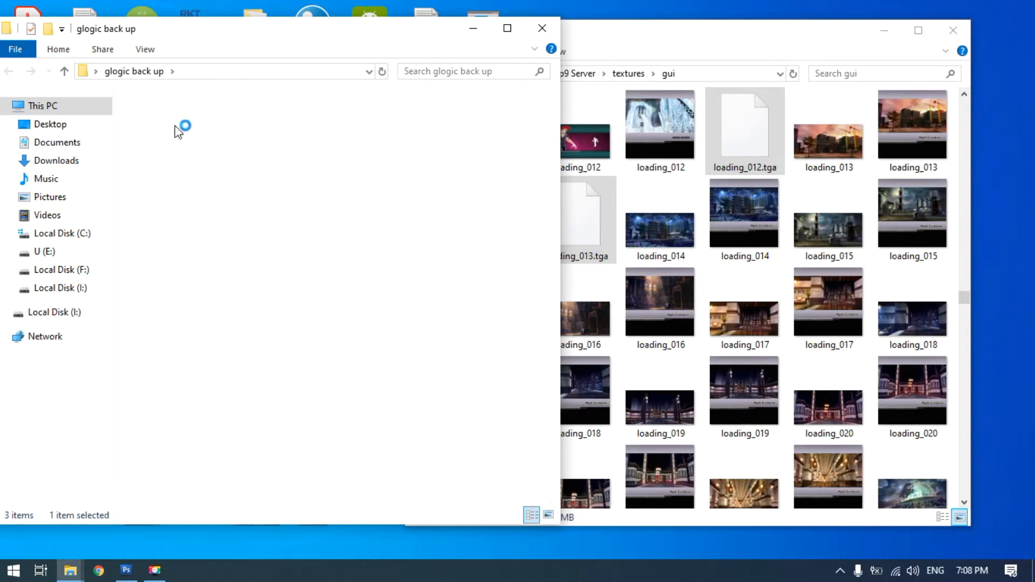
pyautogui.rightClick(170, 166)
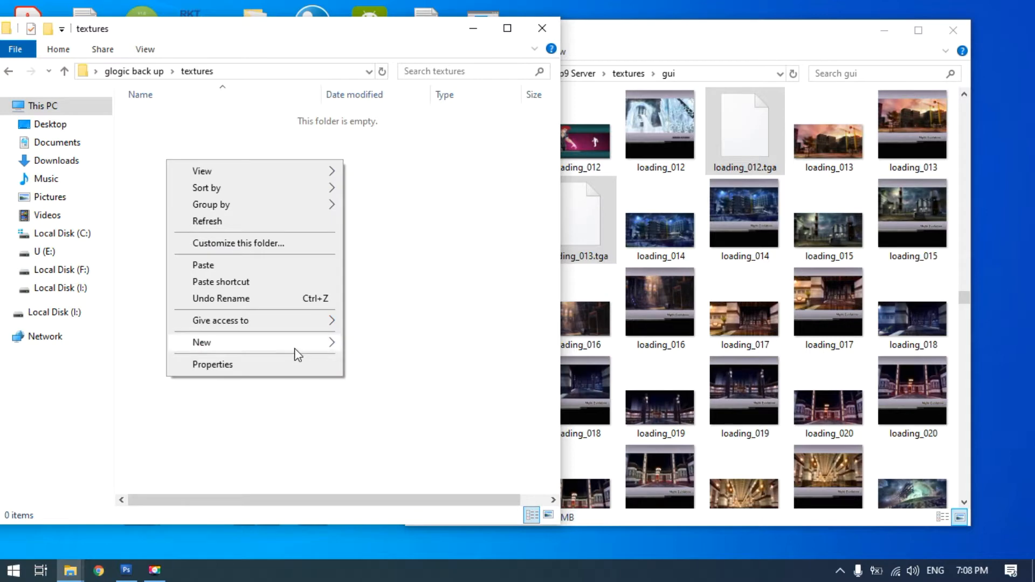
pyautogui.moveTo(296, 341)
pyautogui.click(362, 347)
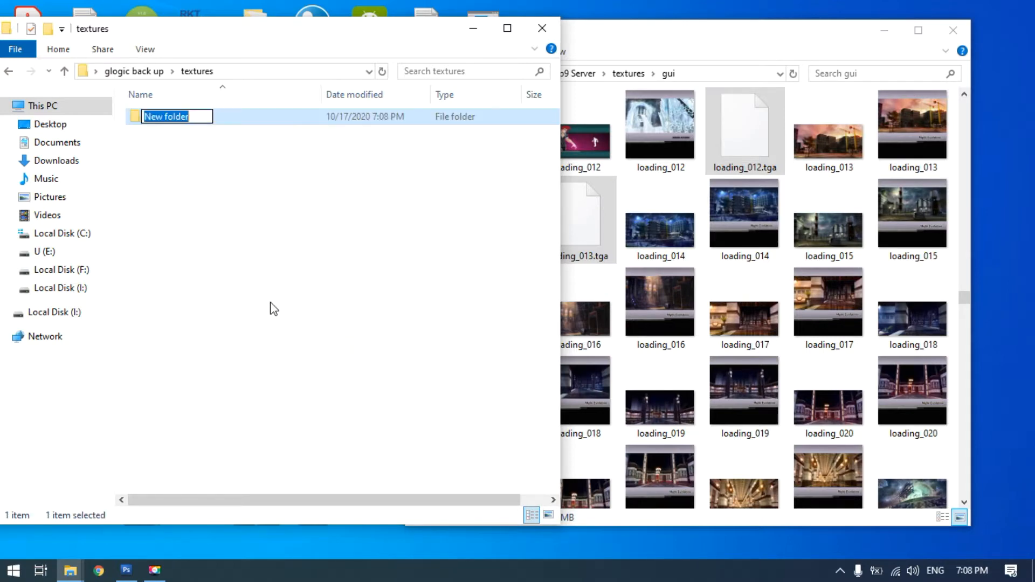
pyautogui.write('gui')
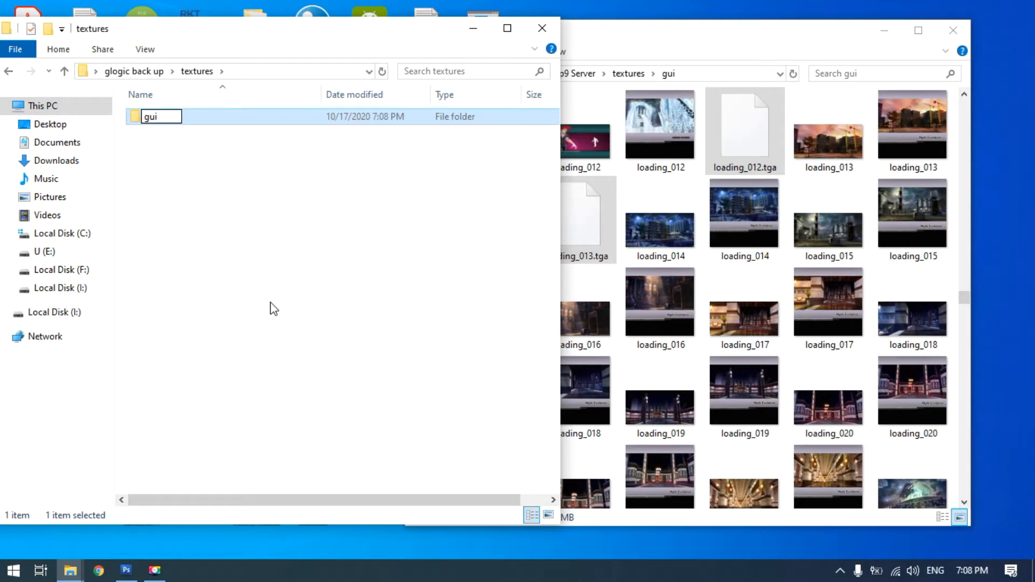
pyautogui.click(273, 307)
pyautogui.click(153, 120)
pyautogui.doubleClick(151, 116)
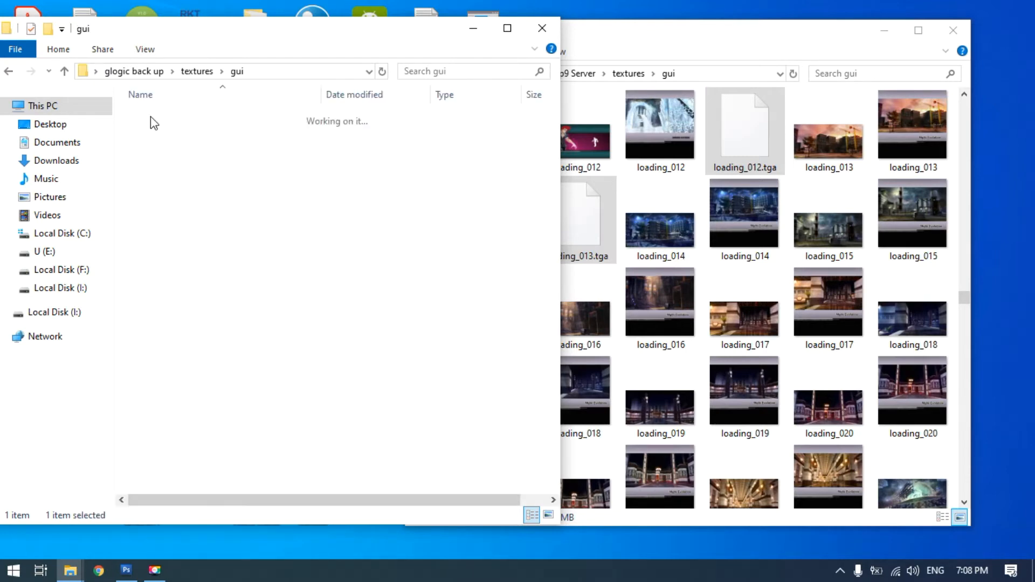
# Move the selected loading files from the server's gui folder into the backup's gui folder, and clear the selection
pyautogui.click(628, 35)
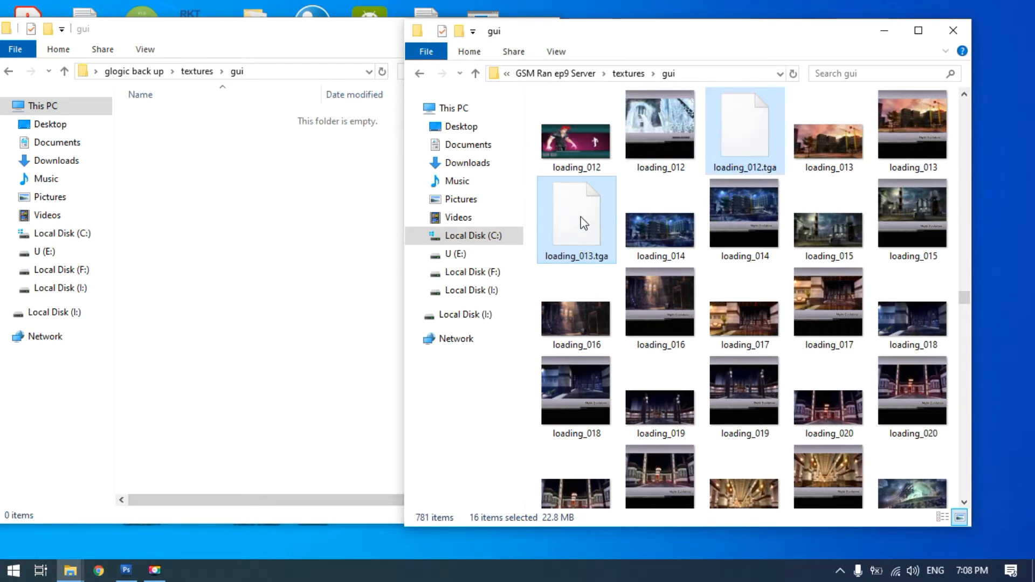
pyautogui.moveTo(581, 216); pyautogui.dragTo(225, 290)
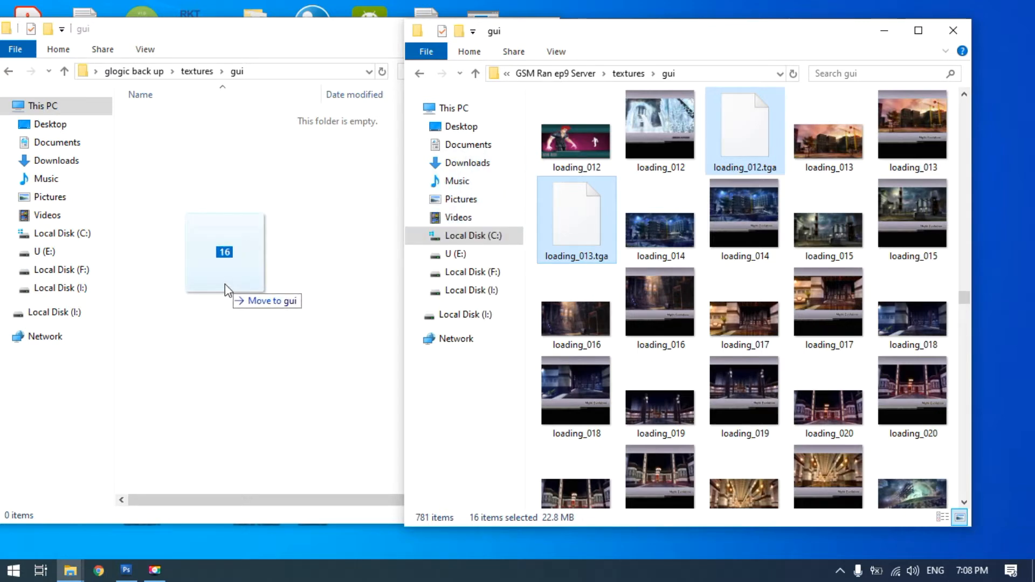
pyautogui.moveTo(225, 286); pyautogui.dragTo(225, 286)
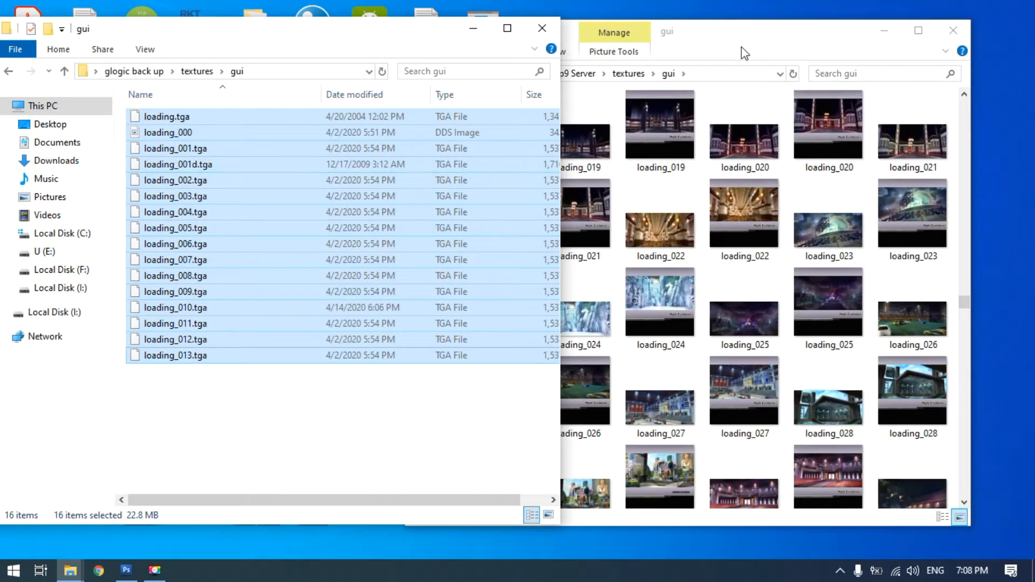
pyautogui.click(760, 38)
pyautogui.rightClick(230, 166)
pyautogui.click(264, 382)
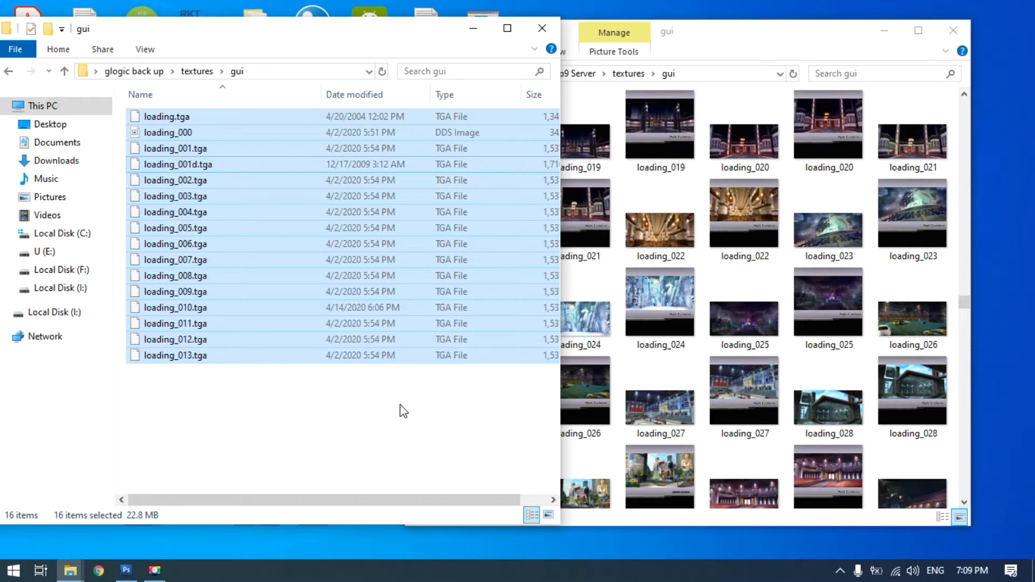
pyautogui.click(367, 409)
# Look through the loading images left in the server's gui folder, from loading_001 onward, for further loading screens to back up
pyautogui.click(725, 36)
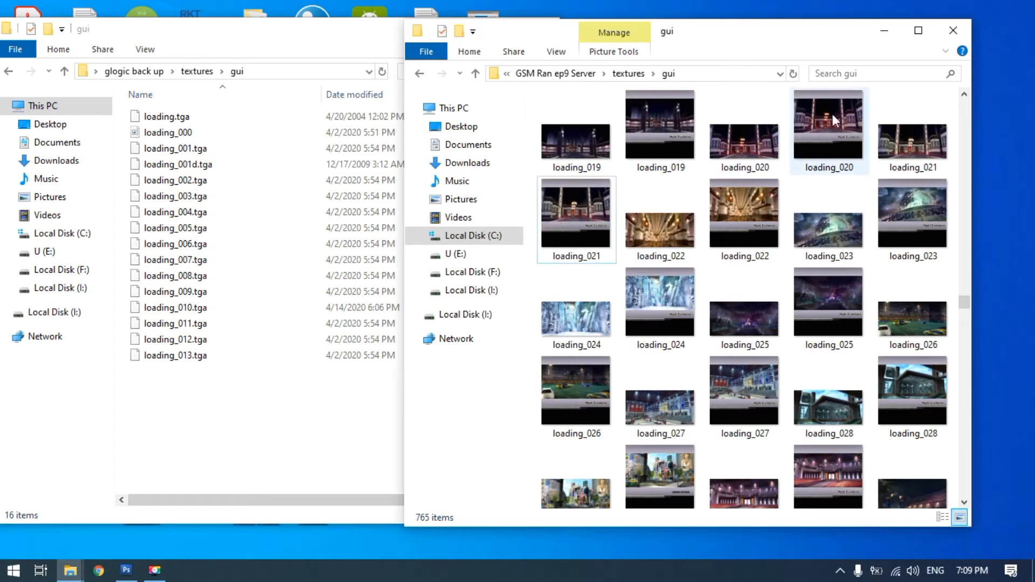
pyautogui.click(821, 157)
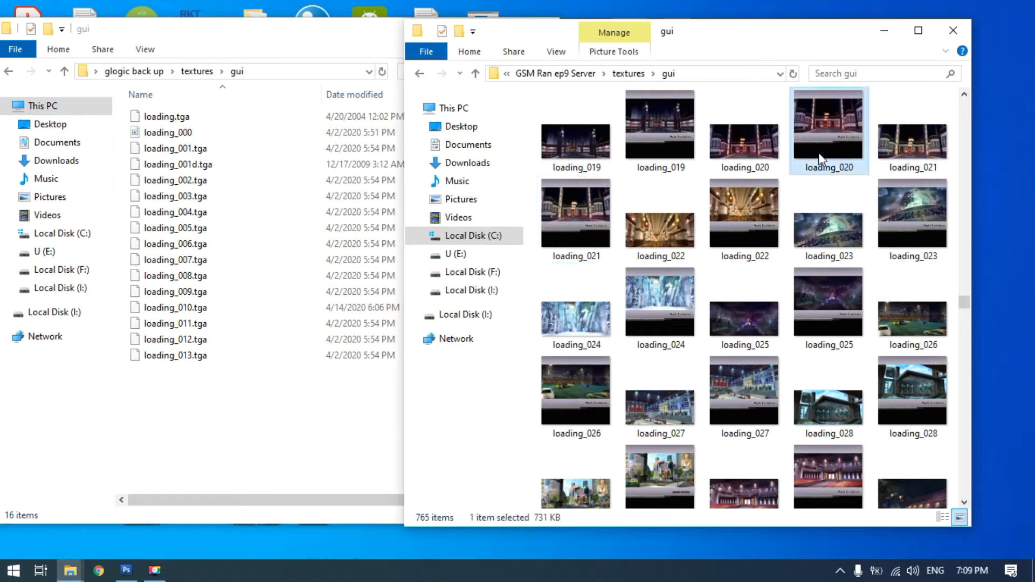
pyautogui.press('Right')
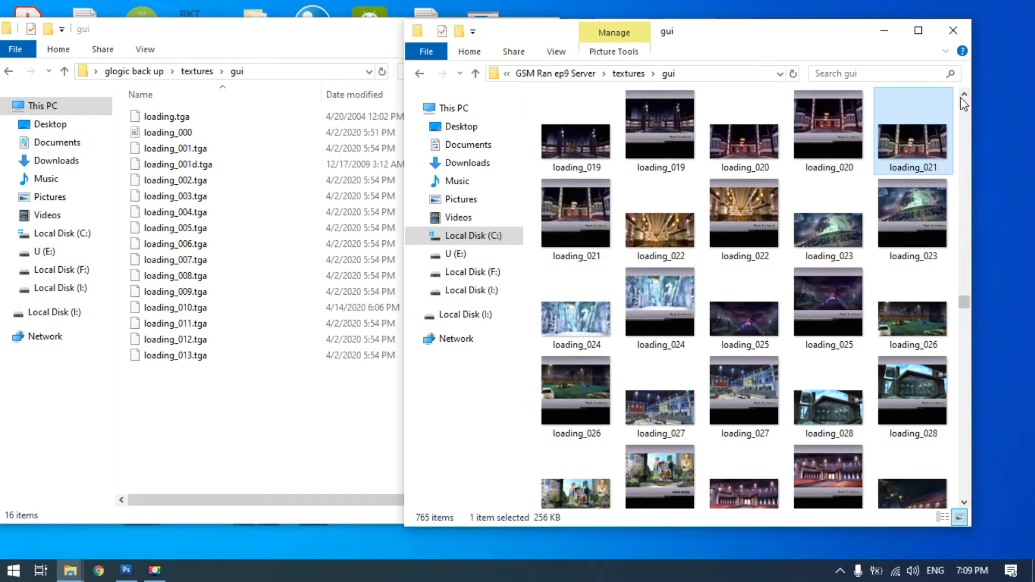
pyautogui.scroll(3, 964, 98)
pyautogui.scroll(4, 964, 98)
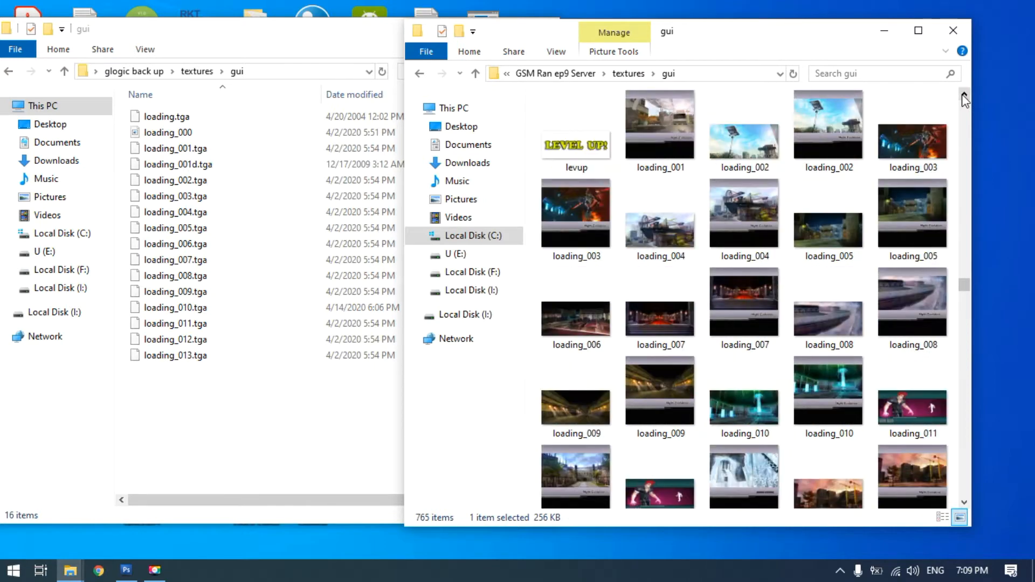
pyautogui.scroll(3, 964, 98)
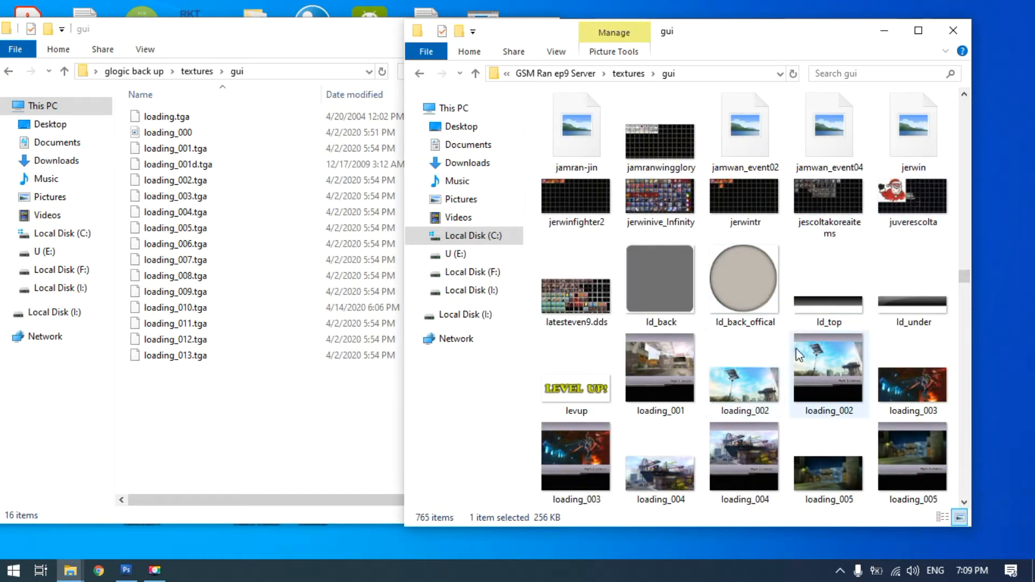
pyautogui.click(831, 369)
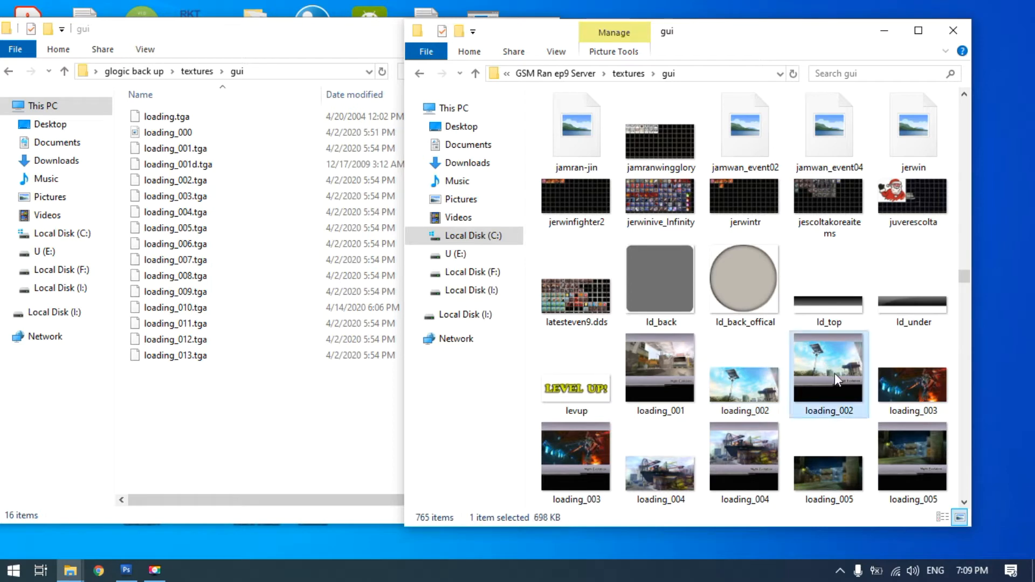
pyautogui.click(965, 500)
pyautogui.click(965, 501)
pyautogui.click(966, 501)
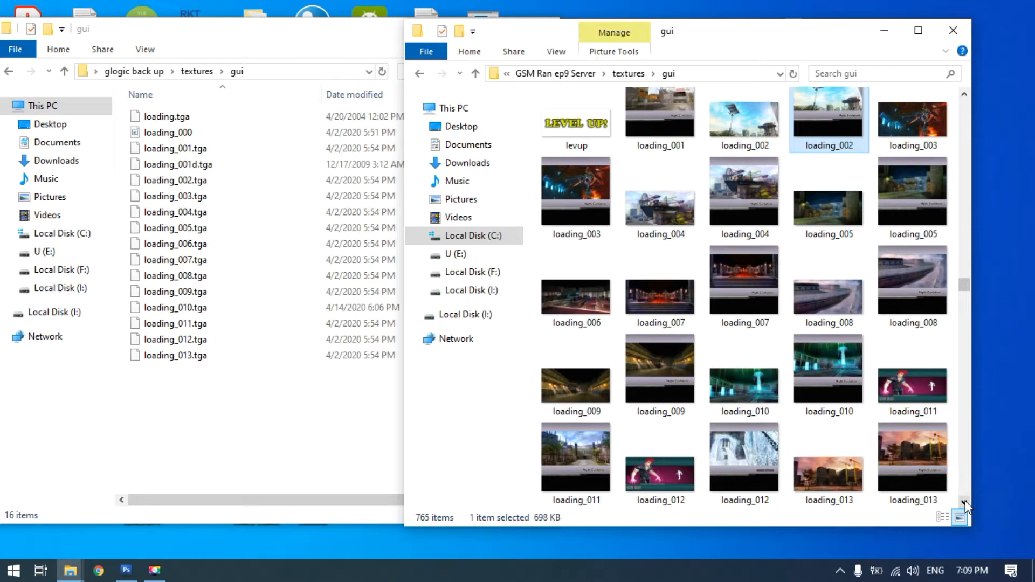
pyautogui.click(965, 500)
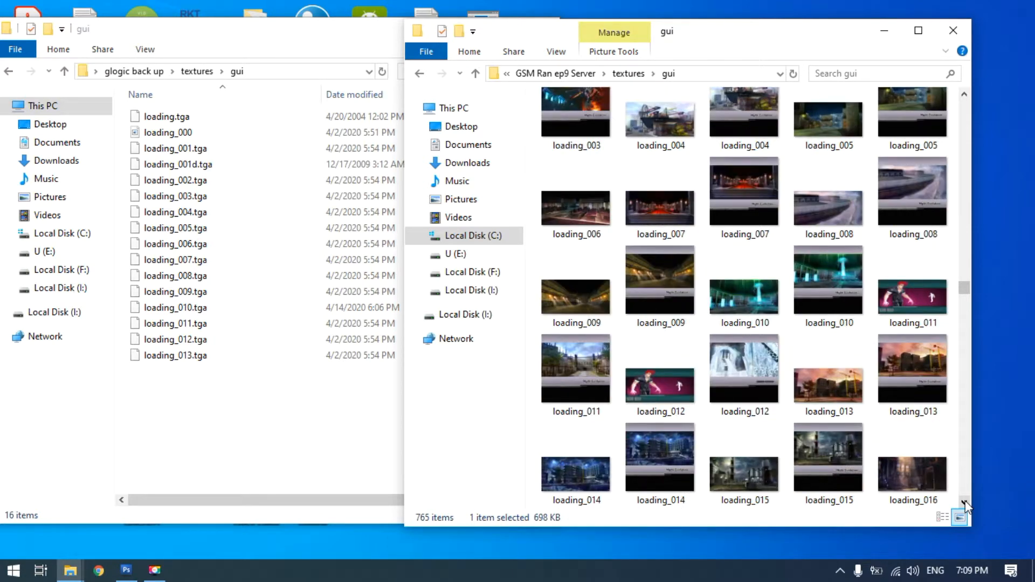
# Select the loading_011 and loading_012 images that show the red-haired character in the server's gui folder
pyautogui.click(915, 296)
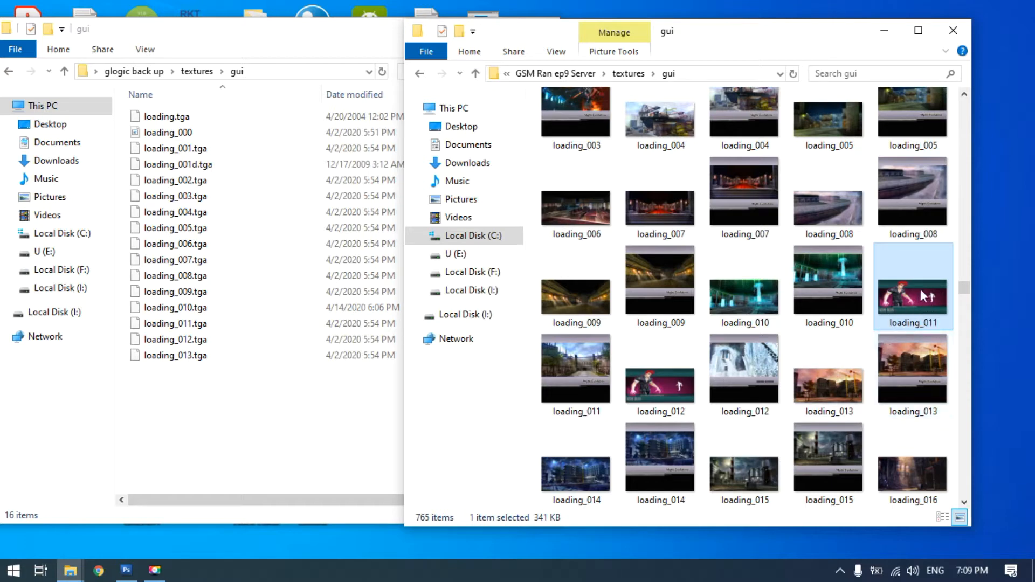
pyautogui.keyDown('ctrl'); pyautogui.click(655, 400); pyautogui.keyUp('ctrl')
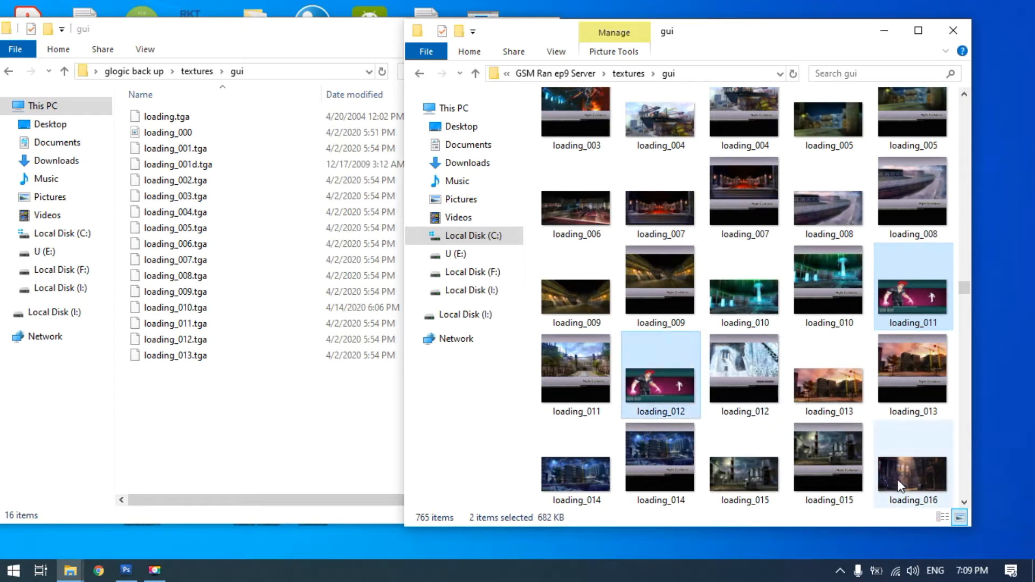
# Check the loading images after loading_012 for more files of the same kind, and return to the two selected ones
pyautogui.click(964, 502)
pyautogui.click(964, 502)
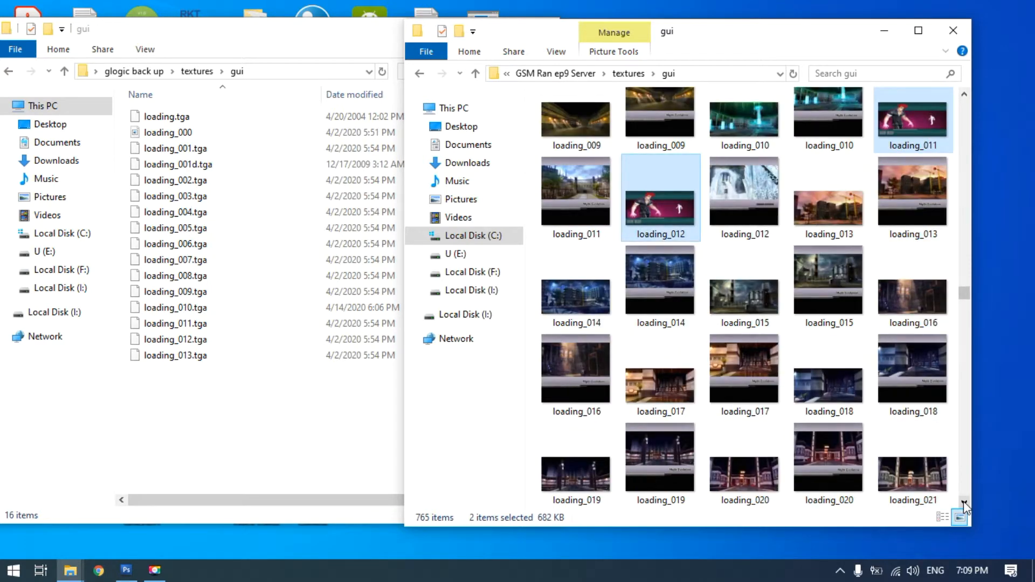
pyautogui.click(964, 502)
pyautogui.click(965, 502)
pyautogui.click(965, 503)
pyautogui.click(964, 503)
pyautogui.click(965, 502)
pyautogui.click(964, 502)
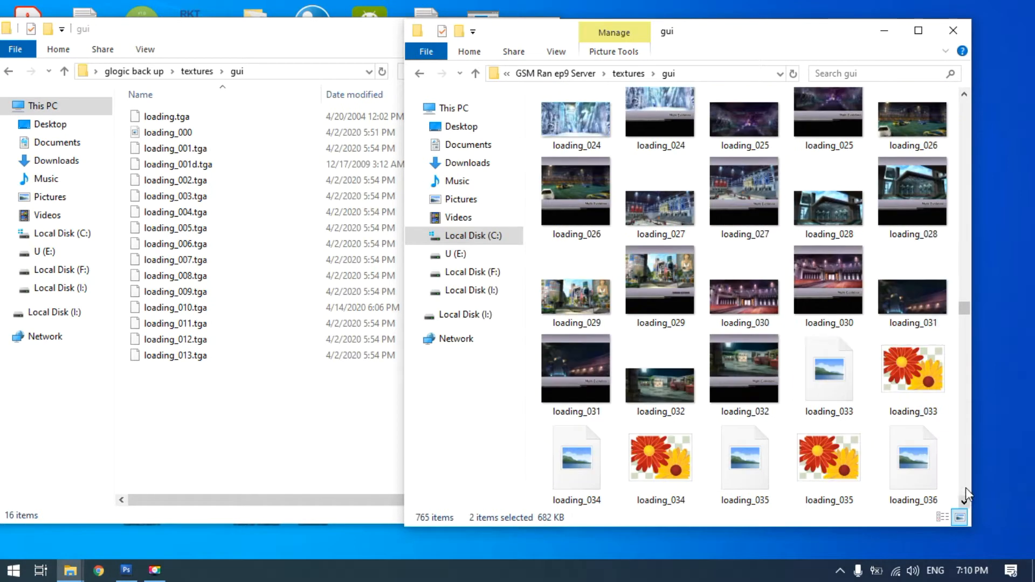
pyautogui.click(965, 95)
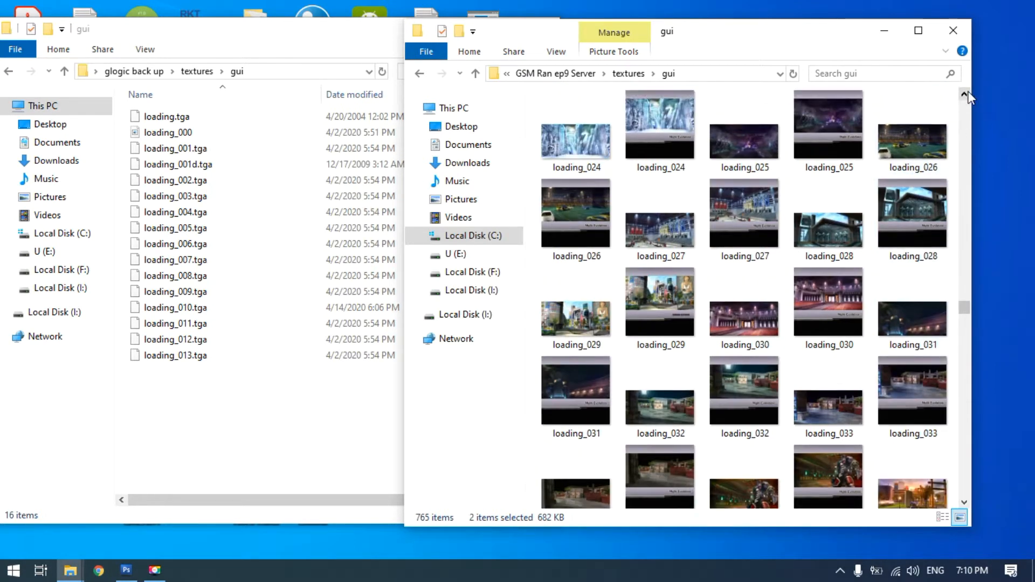
pyautogui.click(964, 94)
pyautogui.click(964, 95)
pyautogui.click(964, 94)
pyautogui.click(964, 95)
pyautogui.click(964, 94)
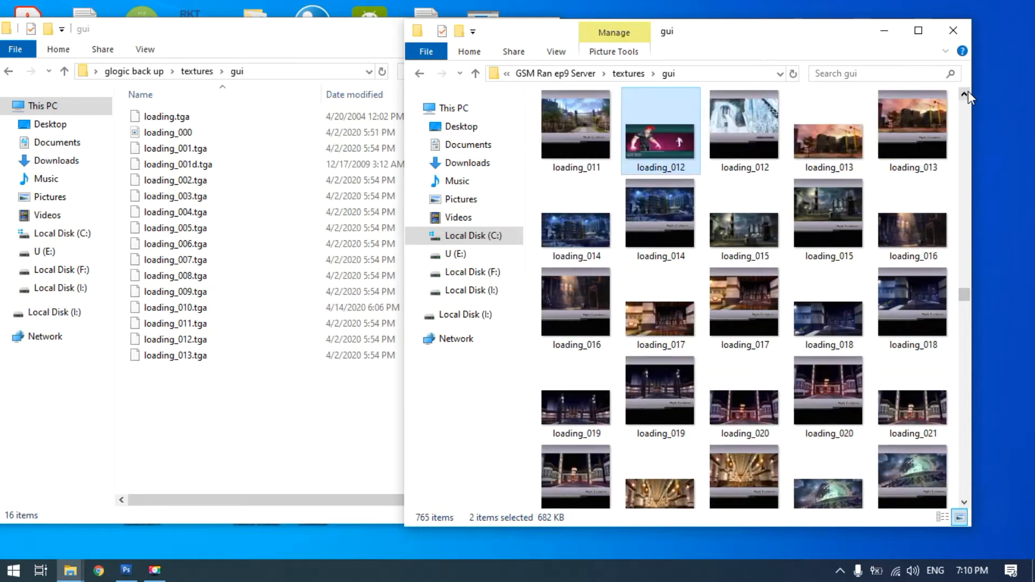
pyautogui.click(965, 94)
pyautogui.click(965, 95)
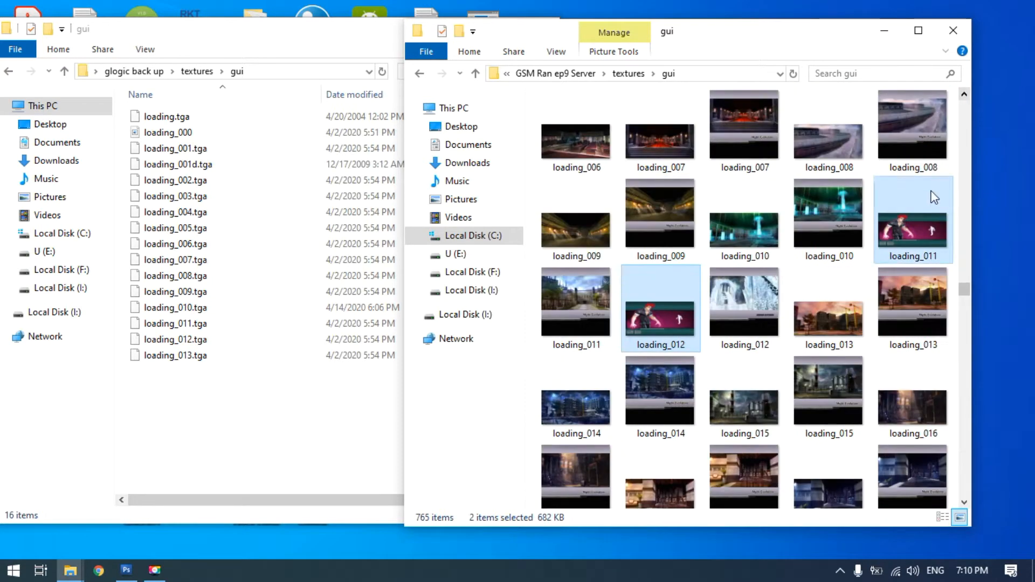
# Move the selected loading_011 and loading_012 images into the backup's gui folder and clear the selection there
pyautogui.moveTo(665, 313); pyautogui.dragTo(258, 458)
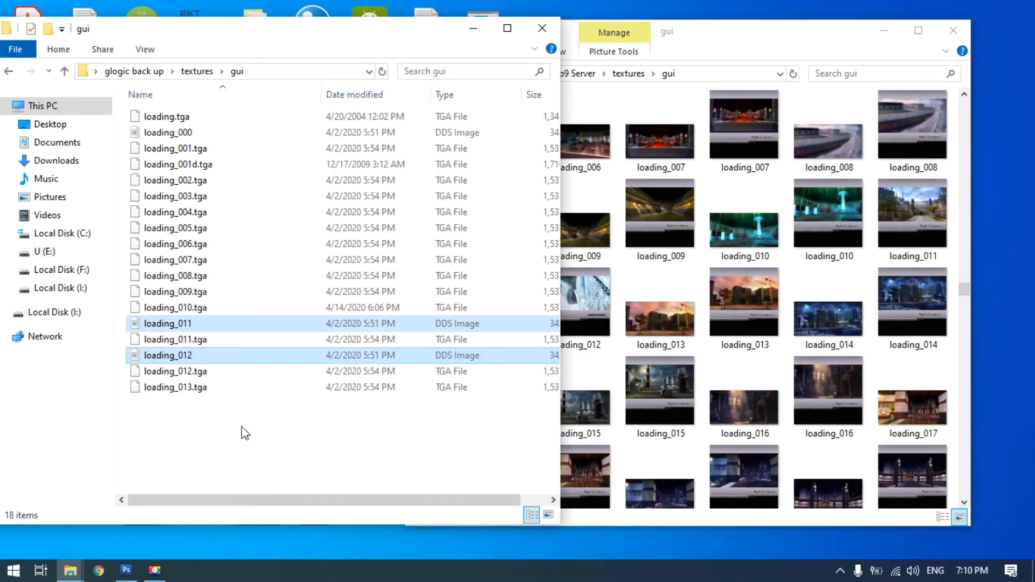
pyautogui.click(254, 438)
# Display the backup's gui folder with large icons, and minimize its window
pyautogui.rightClick(253, 438)
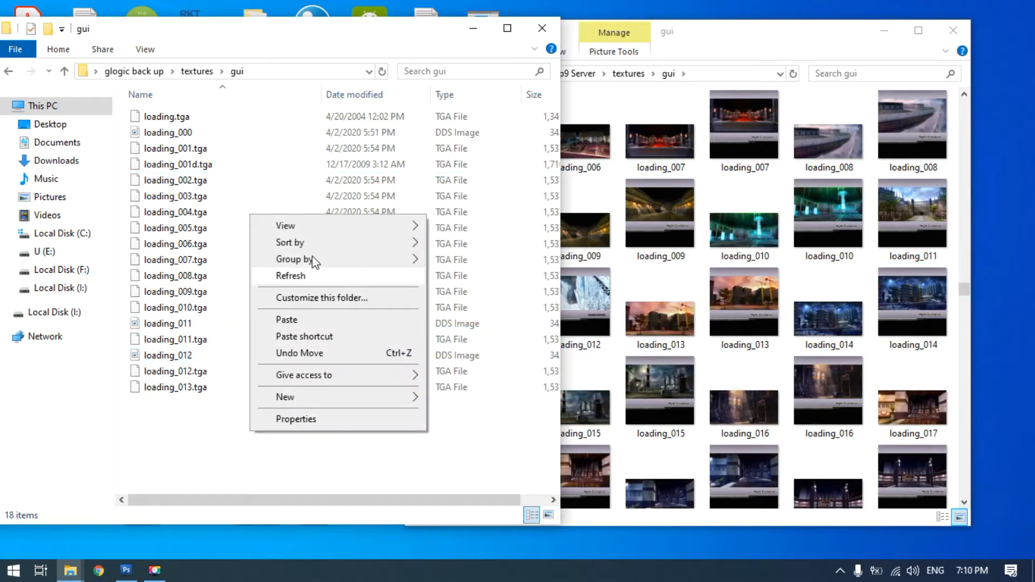
pyautogui.moveTo(338, 227)
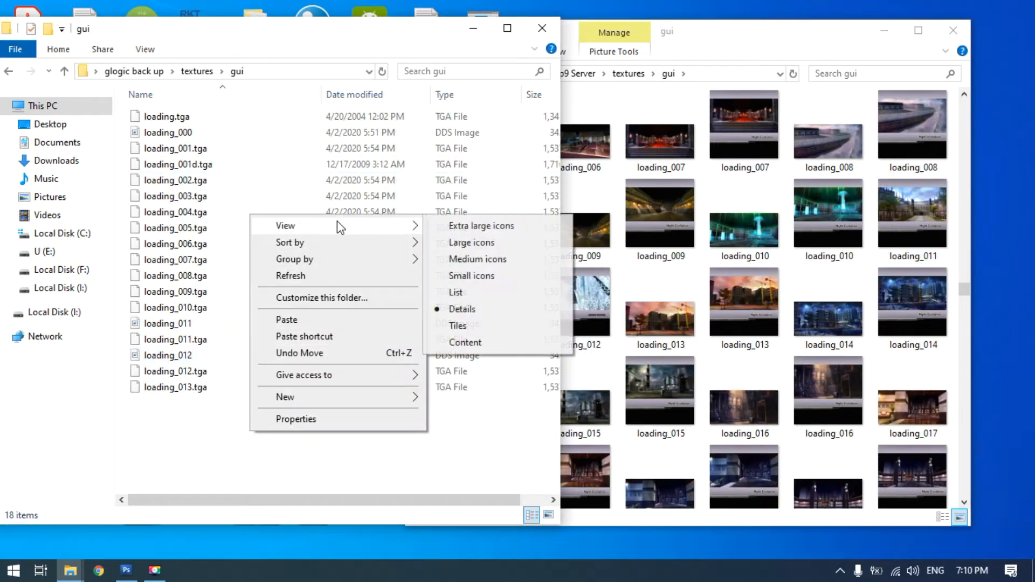
pyautogui.click(473, 244)
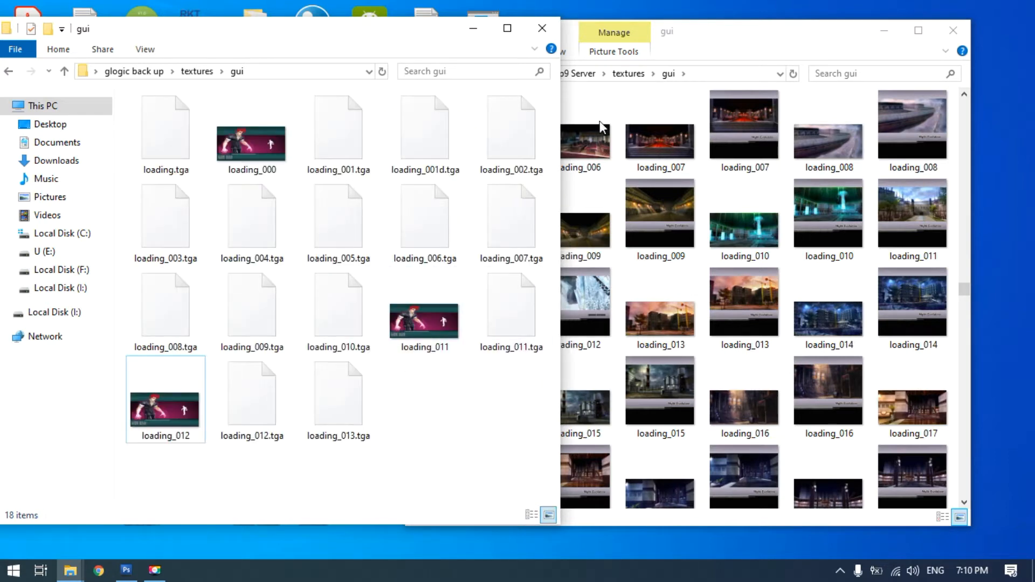
pyautogui.click(473, 33)
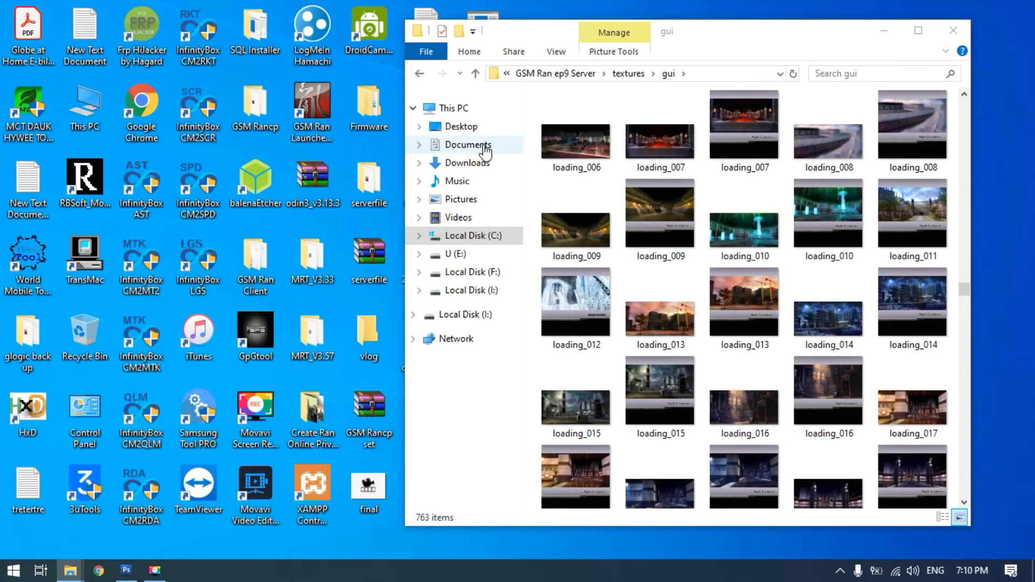
# Go from the server's textures\gui folder to the data\gui folder inside GSM Ran ep9 Server
pyautogui.click(474, 74)
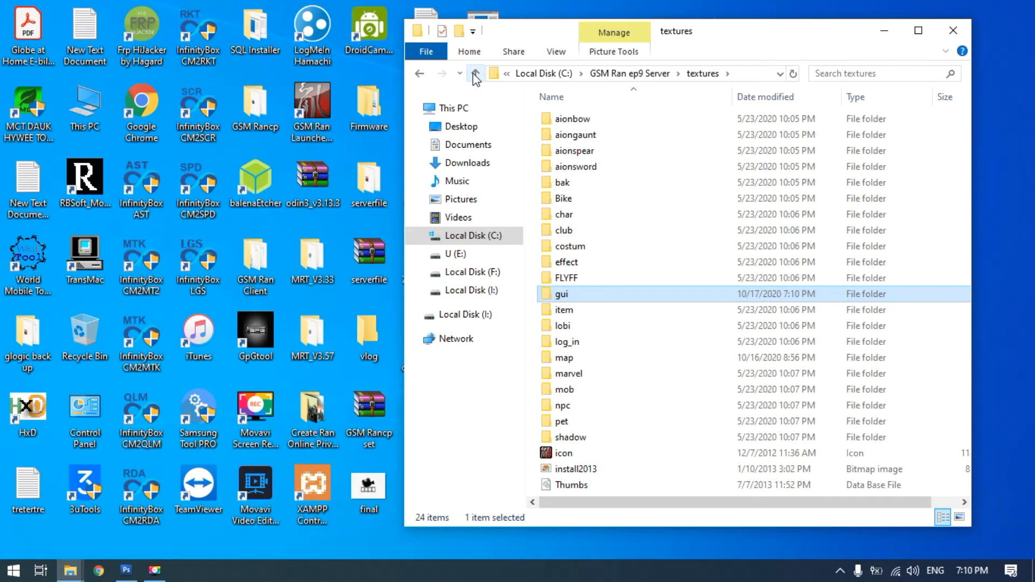
pyautogui.click(475, 74)
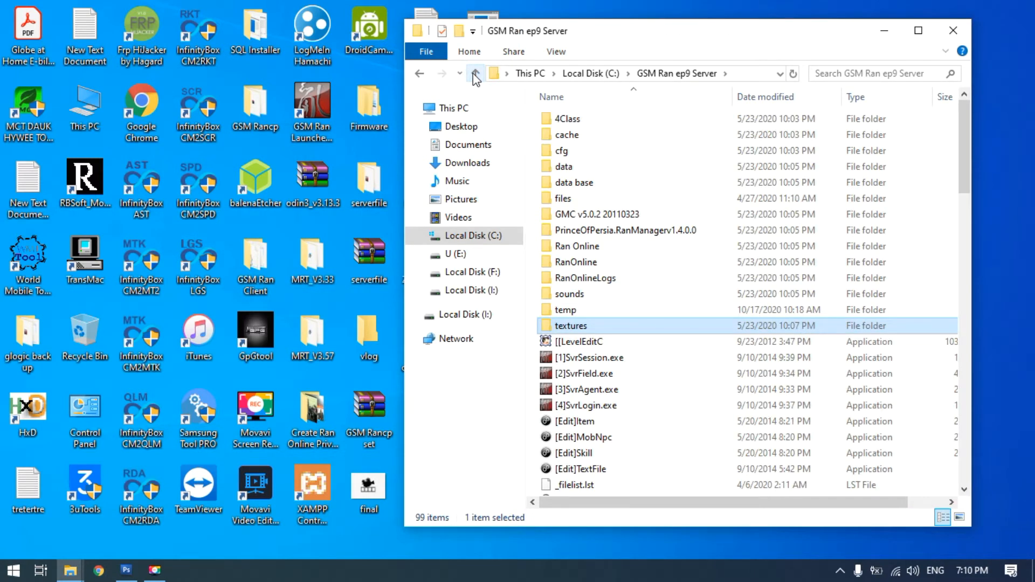
pyautogui.click(474, 73)
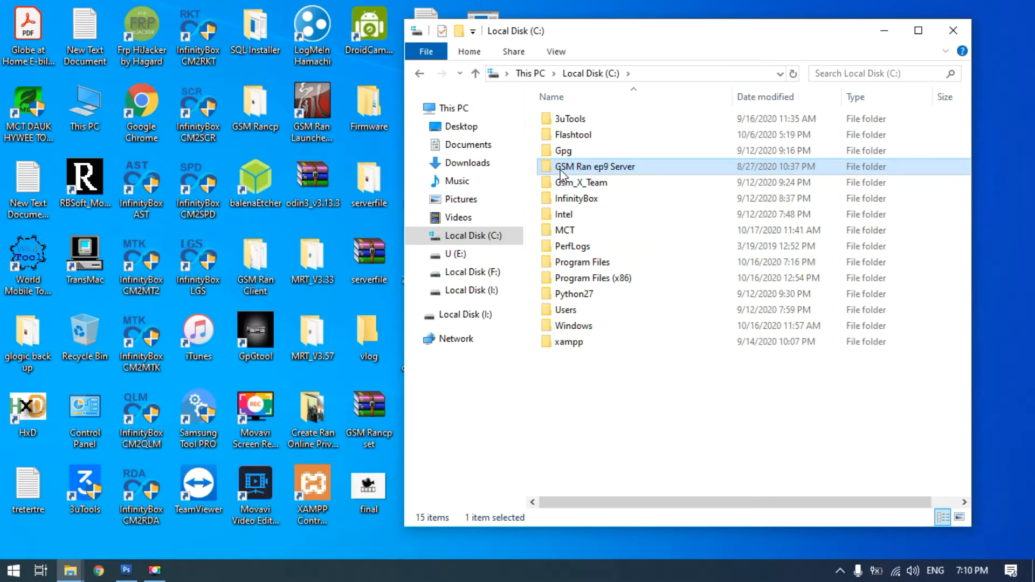
pyautogui.doubleClick(560, 168)
pyautogui.doubleClick(585, 165)
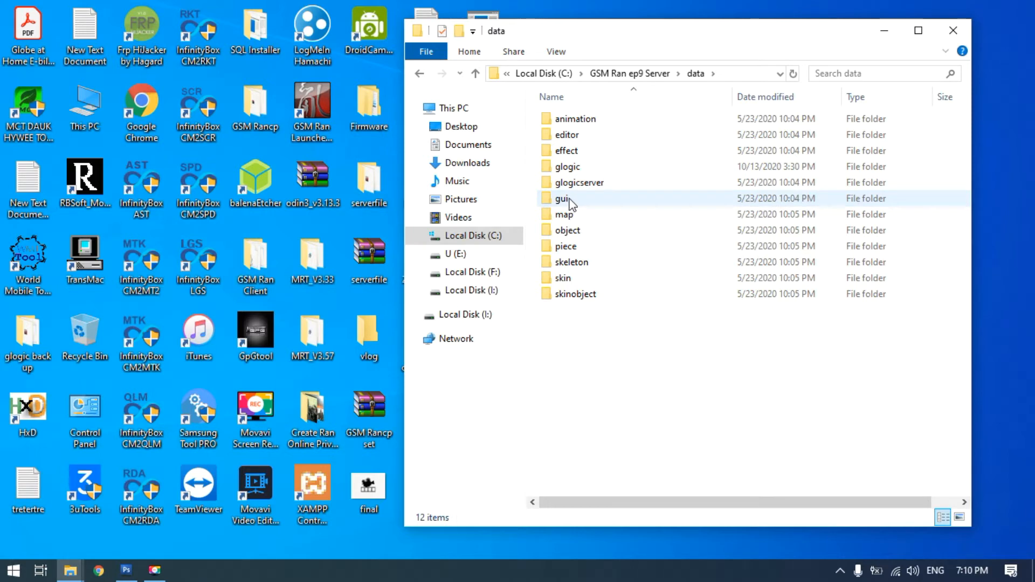
pyautogui.doubleClick(564, 199)
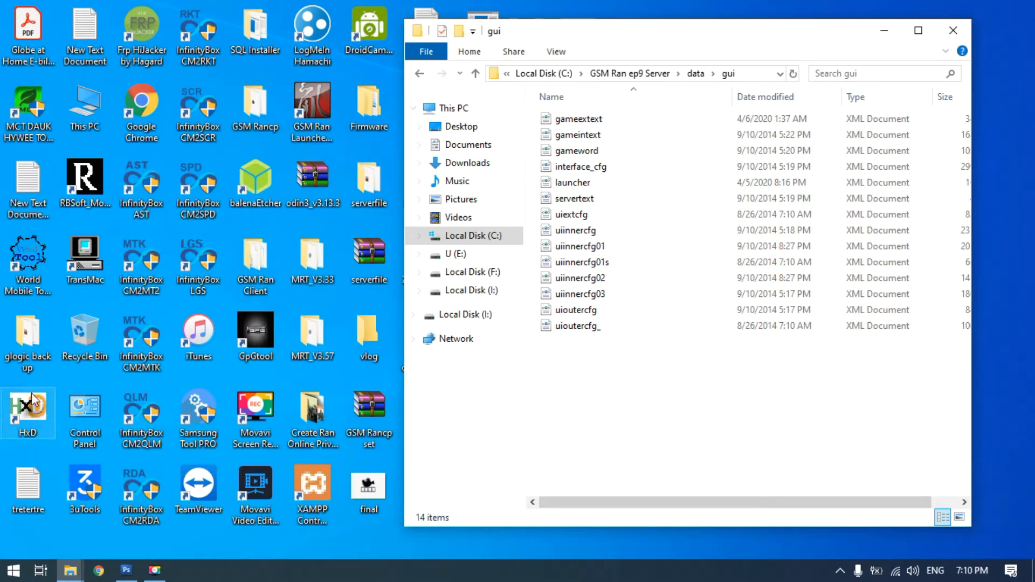
# Bring up the backup window, go up to the glogic back up folder, and create a folder named data in it
pyautogui.click(70, 571)
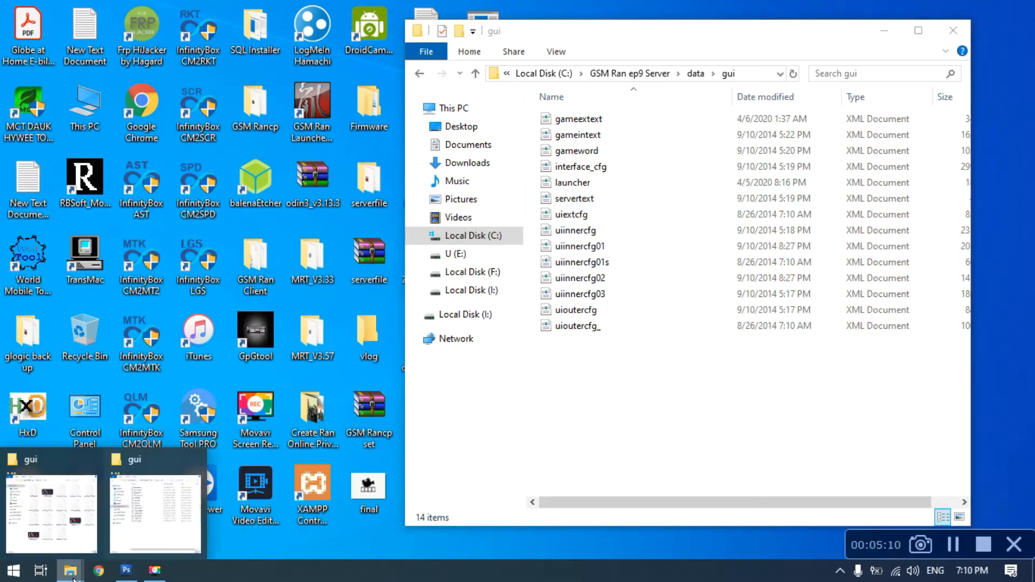
pyautogui.moveTo(59, 508)
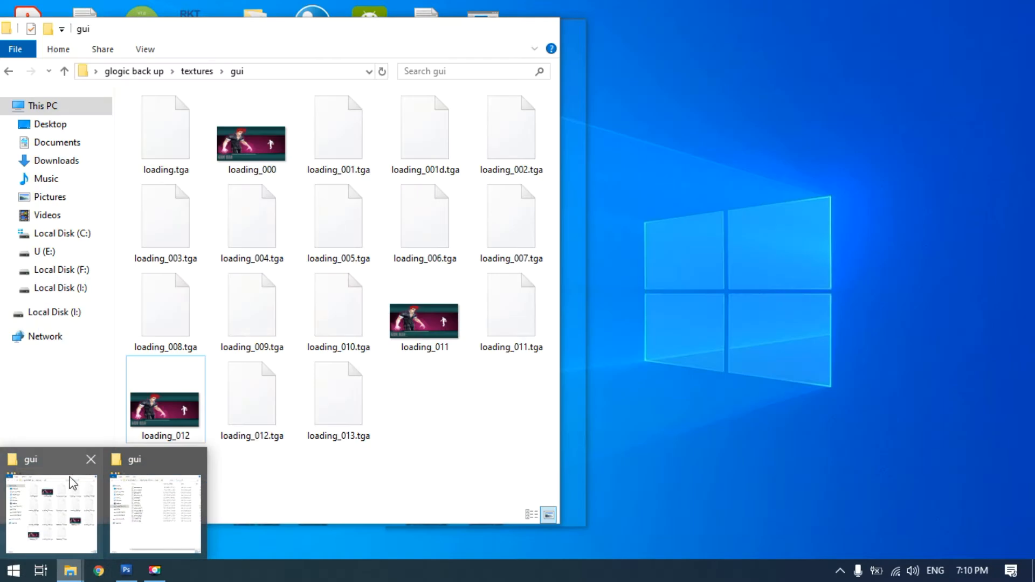
pyautogui.click(73, 483)
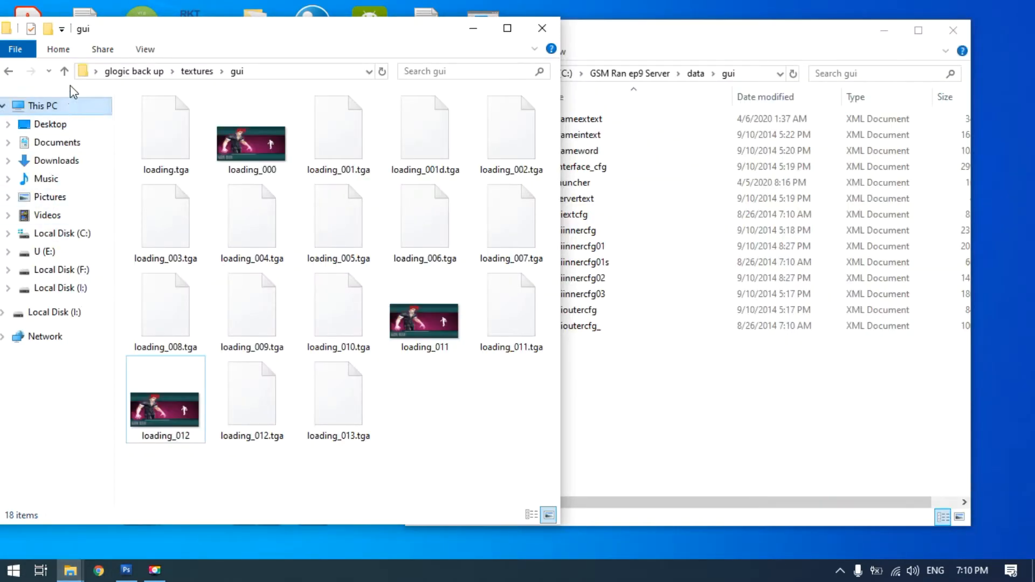
pyautogui.click(65, 71)
pyautogui.click(65, 72)
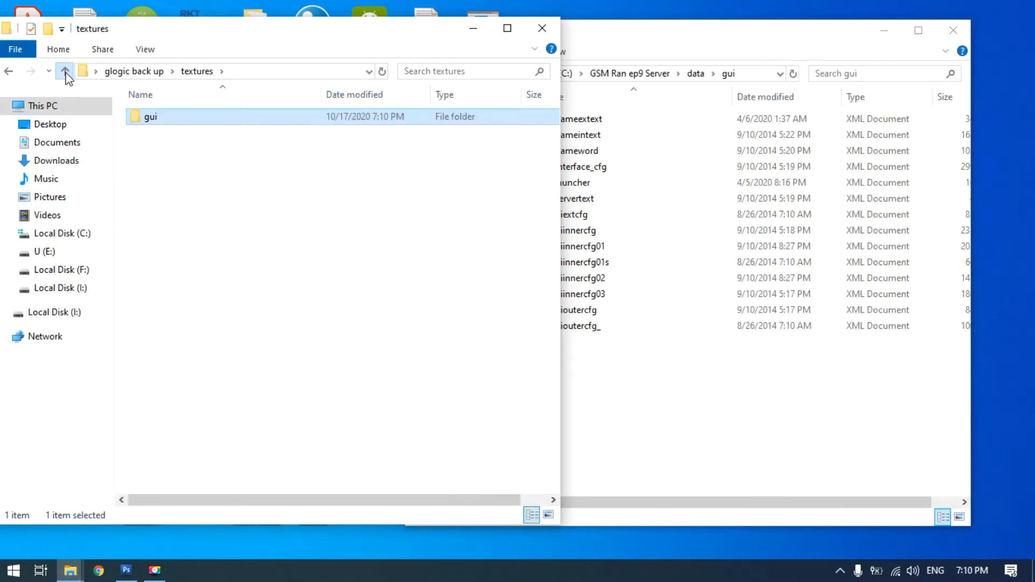
pyautogui.rightClick(165, 251)
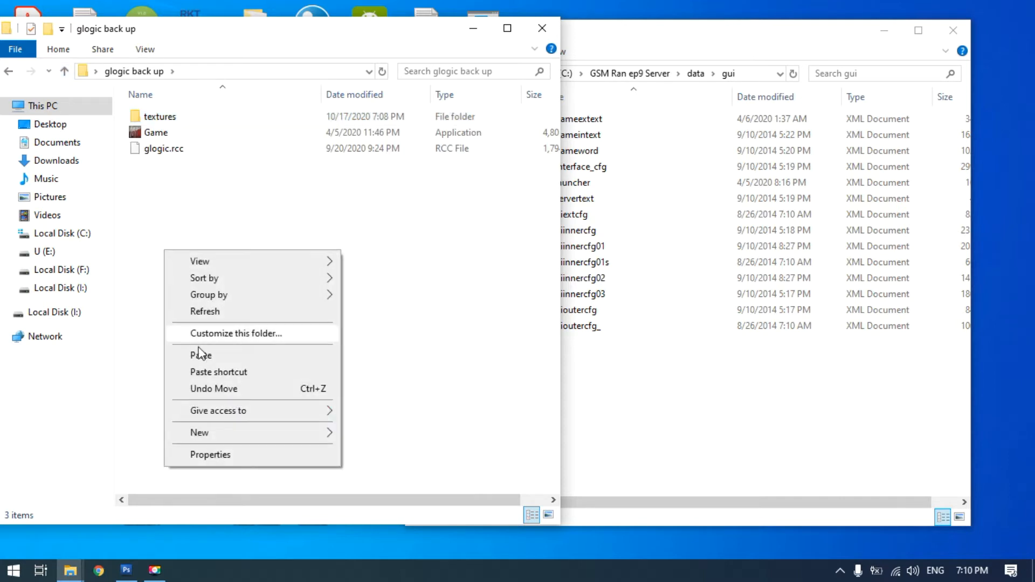
pyautogui.moveTo(253, 437)
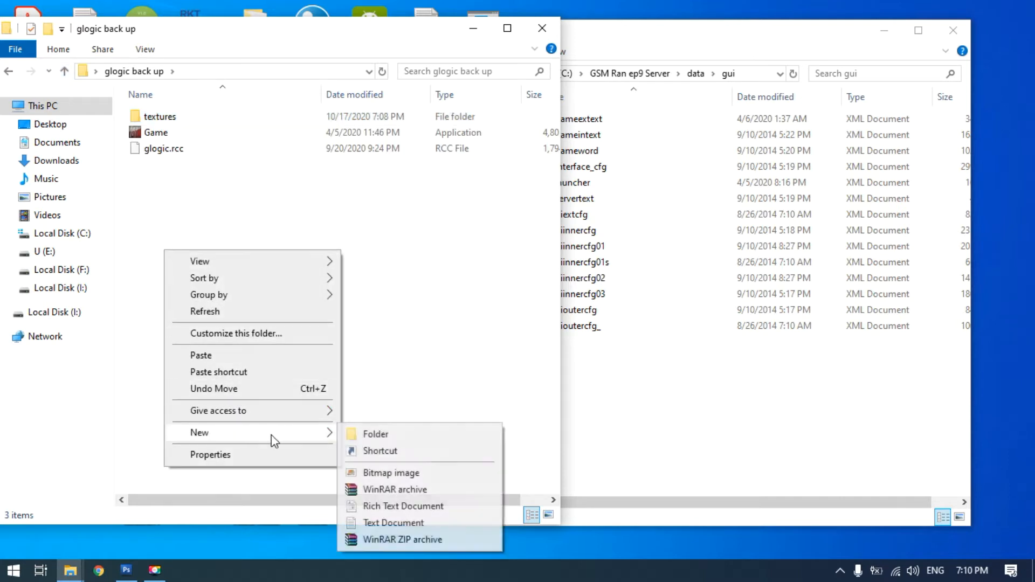
pyautogui.click(373, 436)
pyautogui.write('data')
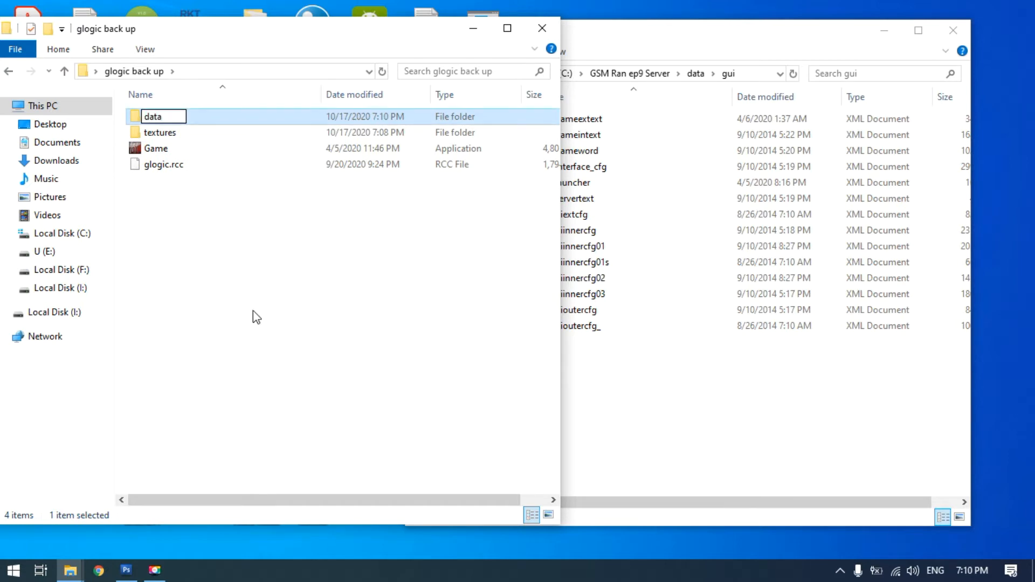
pyautogui.click(253, 317)
# Create a folder named gui inside the backup's data folder and open it
pyautogui.click(175, 120)
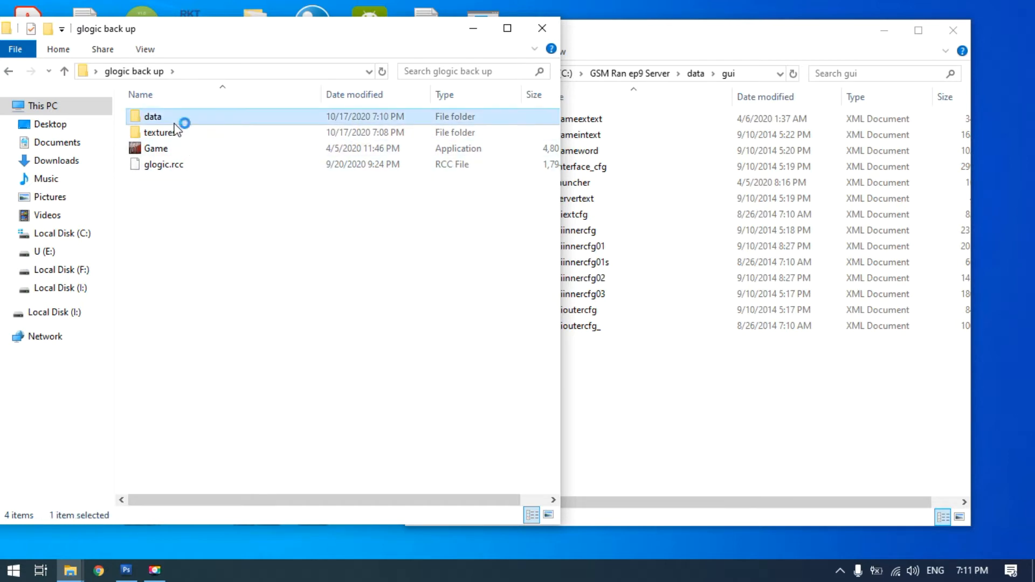
pyautogui.rightClick(176, 203)
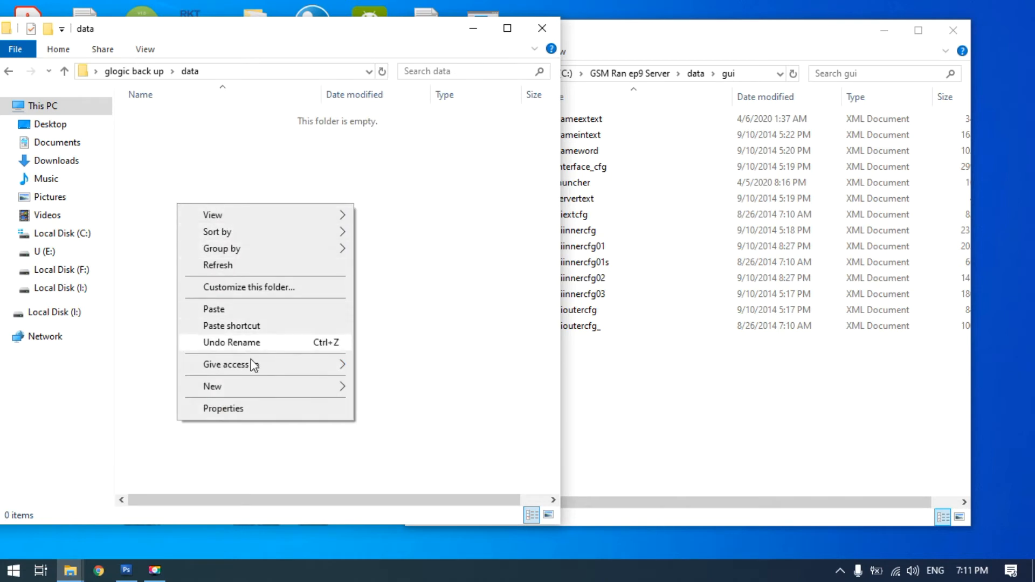
pyautogui.moveTo(285, 387)
pyautogui.click(372, 388)
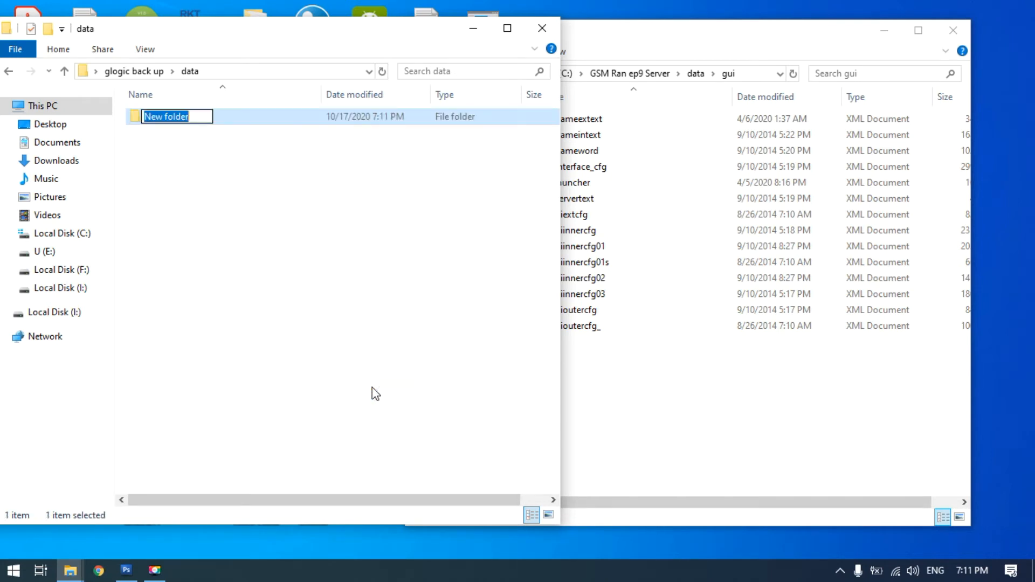
pyautogui.write('gui')
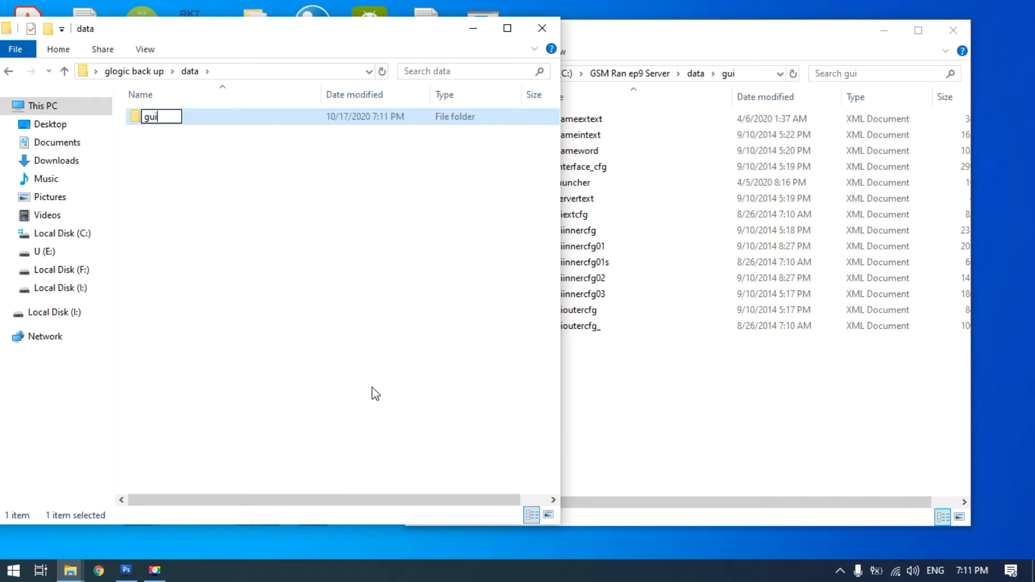
pyautogui.click(368, 282)
pyautogui.doubleClick(161, 121)
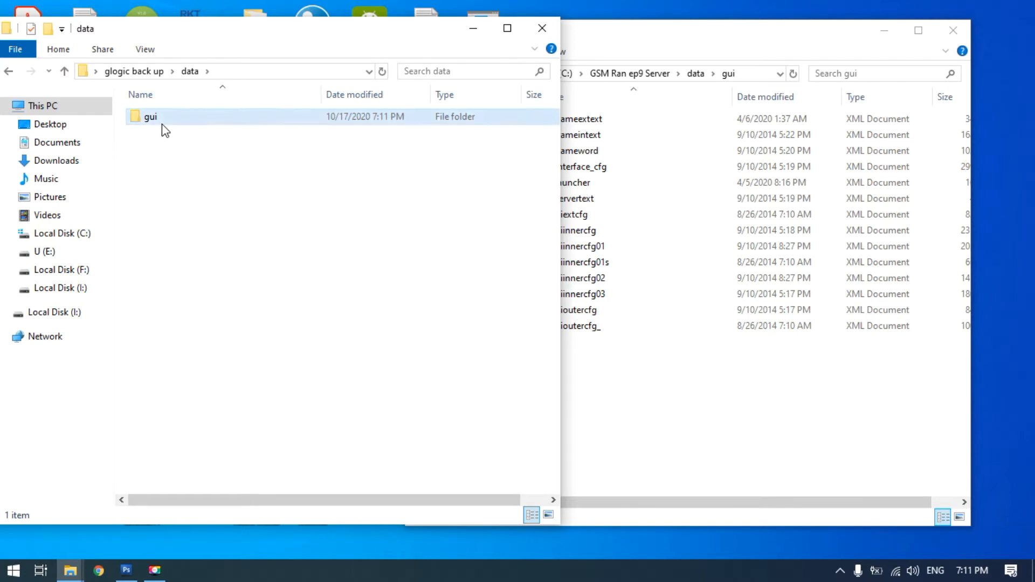
# Copy the gameextext file from the server's data\gui folder into the backup's data\gui folder
pyautogui.click(637, 58)
pyautogui.click(568, 123)
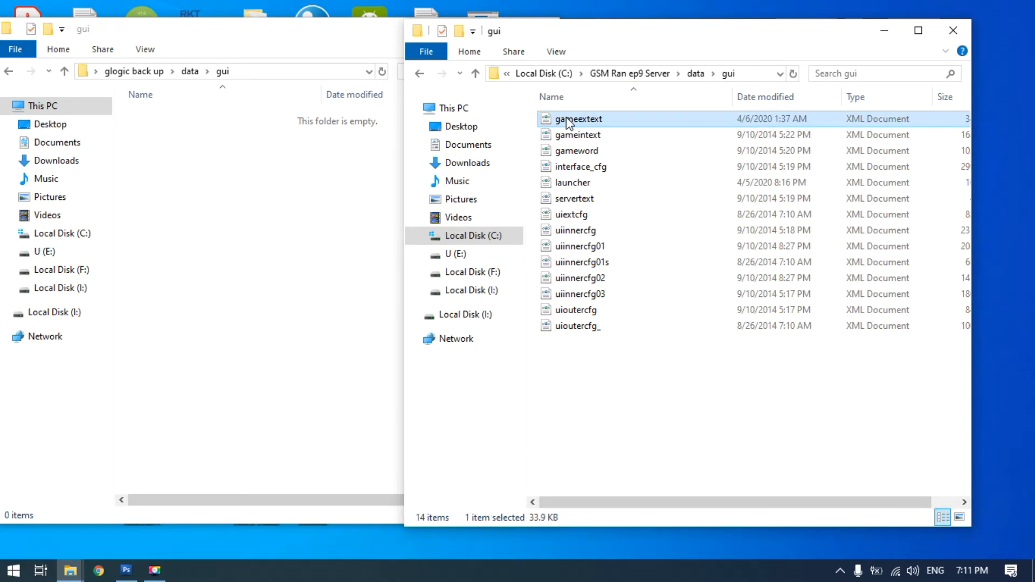
pyautogui.rightClick(568, 123)
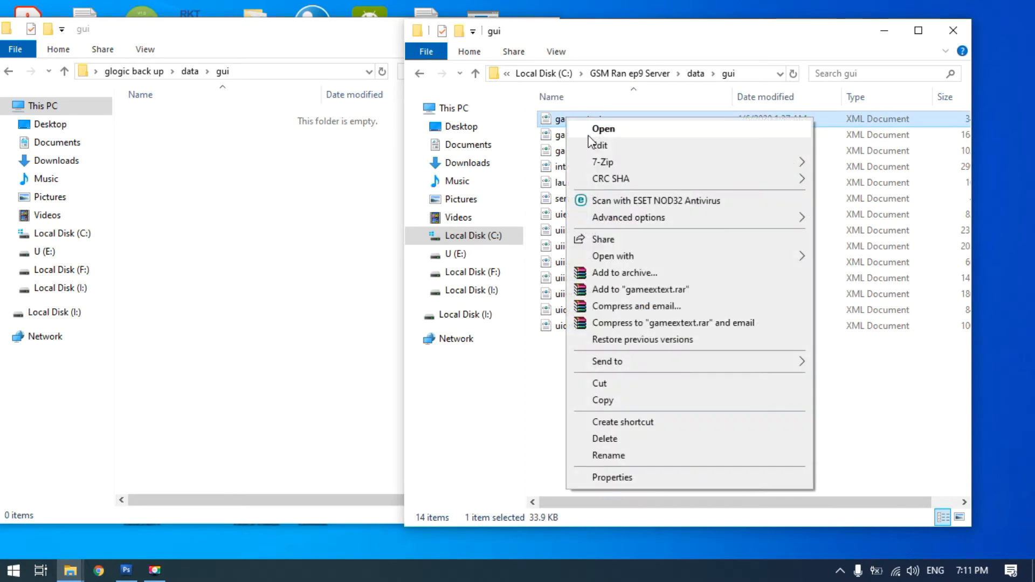
pyautogui.click(602, 400)
pyautogui.click(193, 213)
pyautogui.rightClick(193, 213)
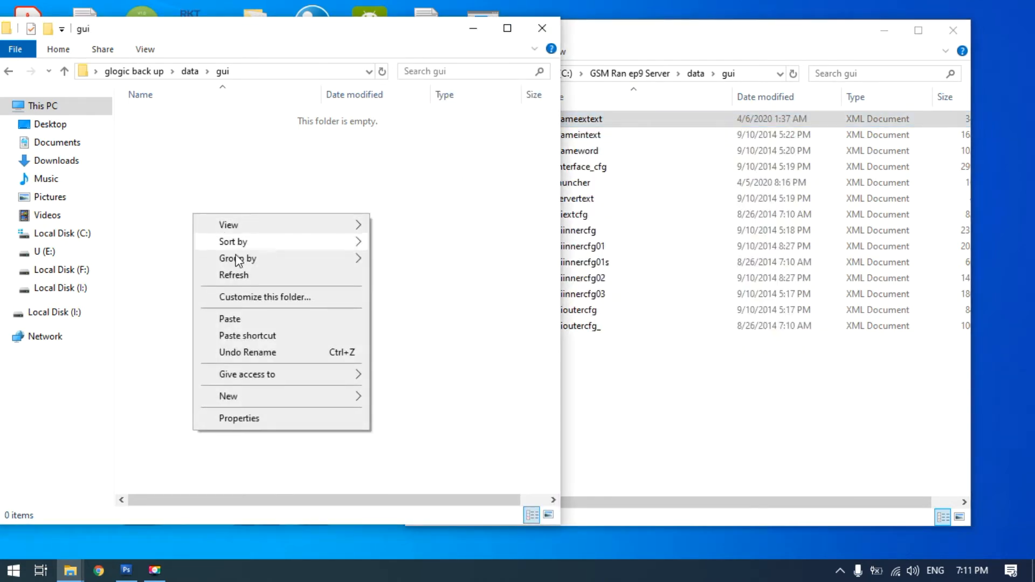
pyautogui.click(230, 319)
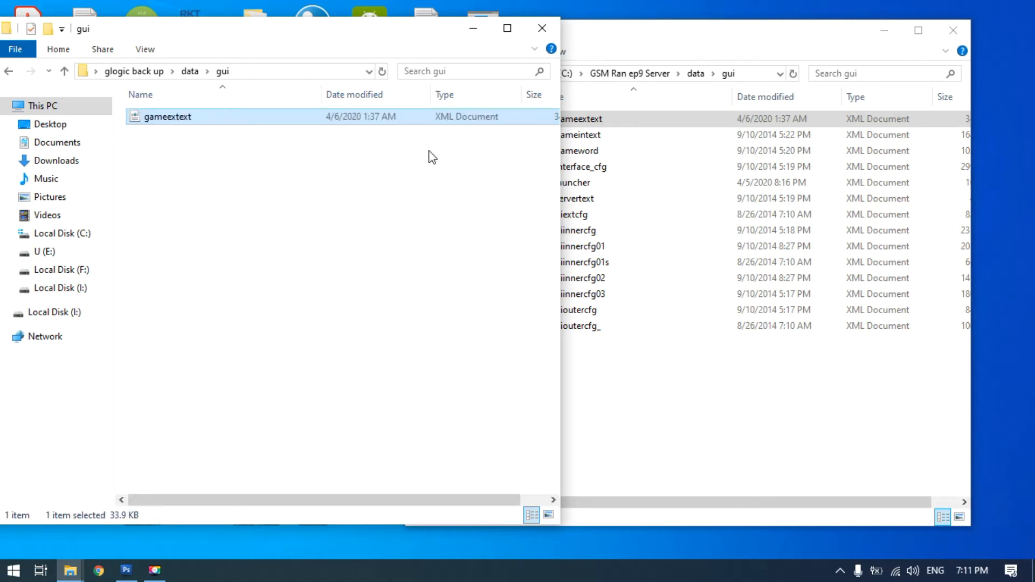
# Open the server's gameextext file for editing in Notepad and find the text GSM
pyautogui.click(646, 48)
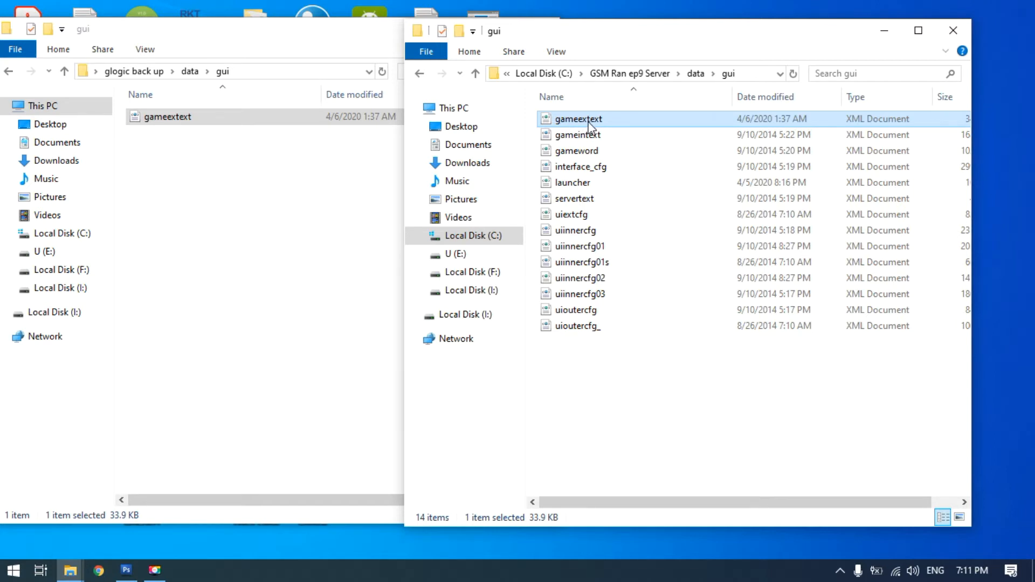
pyautogui.rightClick(589, 125)
pyautogui.click(620, 148)
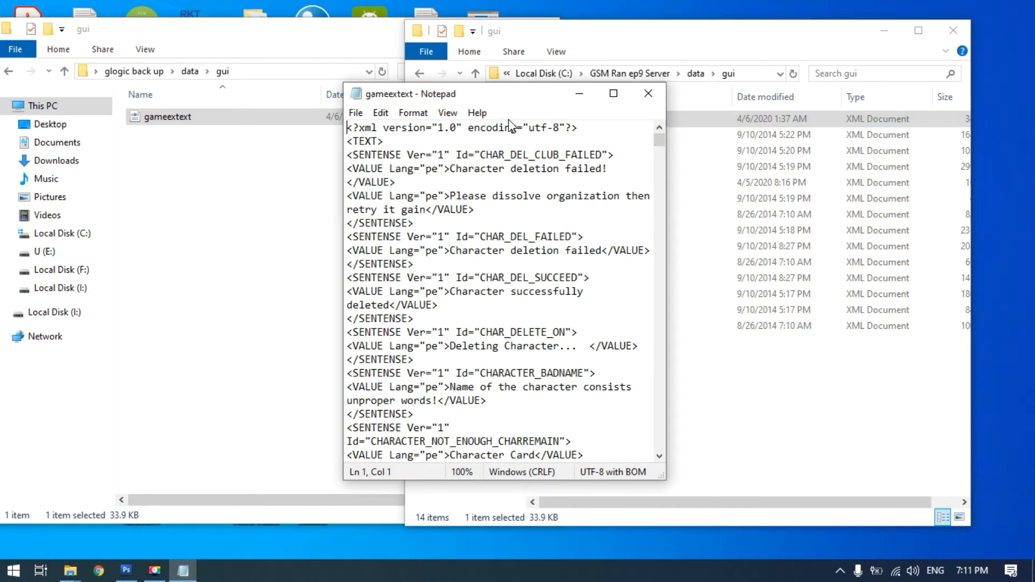
pyautogui.hotkey('ctrl', 'f')
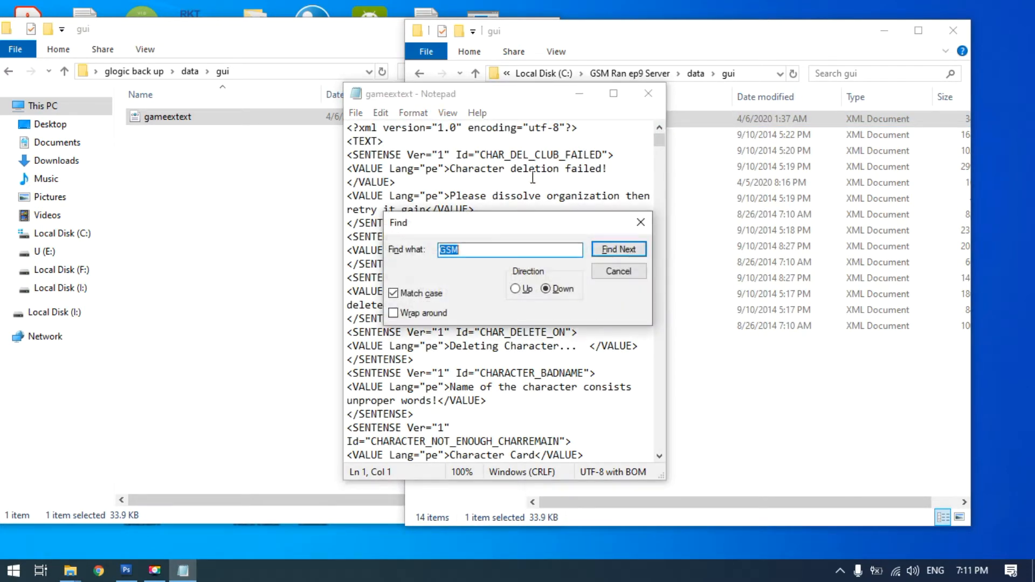
pyautogui.moveTo(544, 225); pyautogui.dragTo(703, 167)
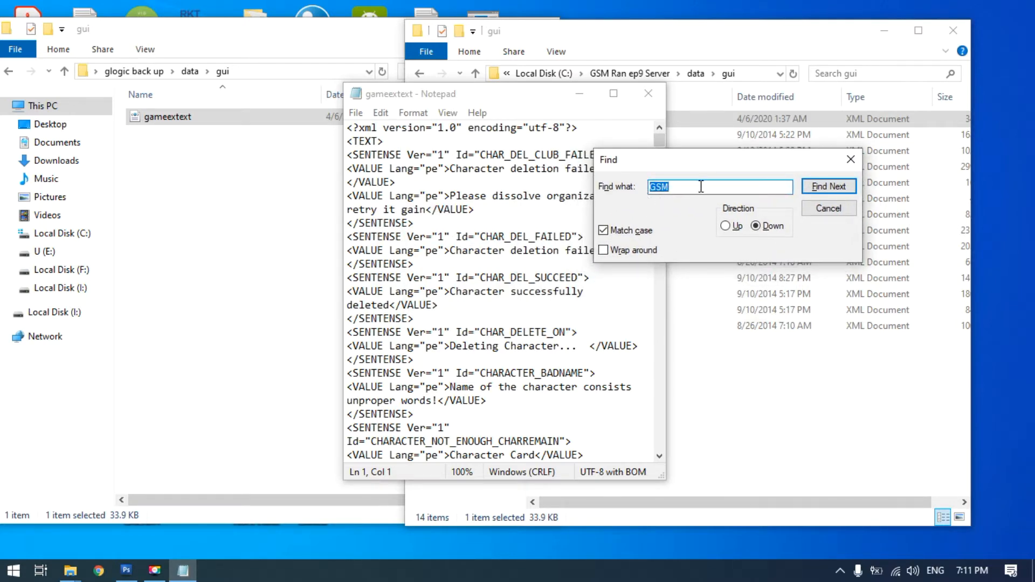
pyautogui.click(827, 185)
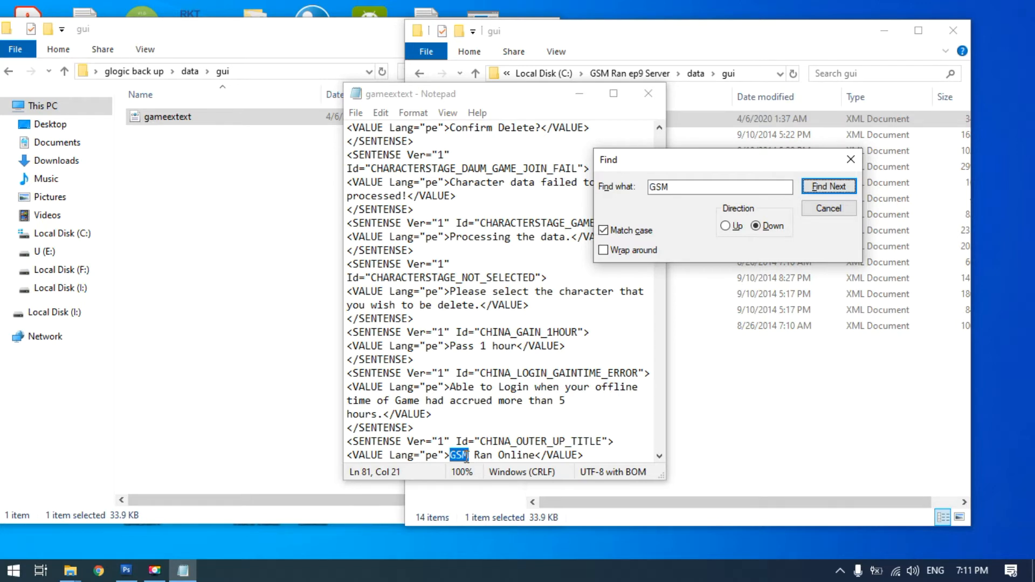
# Replace GSM with Testing in the CHINA_OUTER_UP_TITLE value so it reads Testing Ran Online
pyautogui.click(469, 456)
pyautogui.press('BackSpace')
pyautogui.press('BackSpace')
pyautogui.press('BackSpace')
pyautogui.write('Testing')
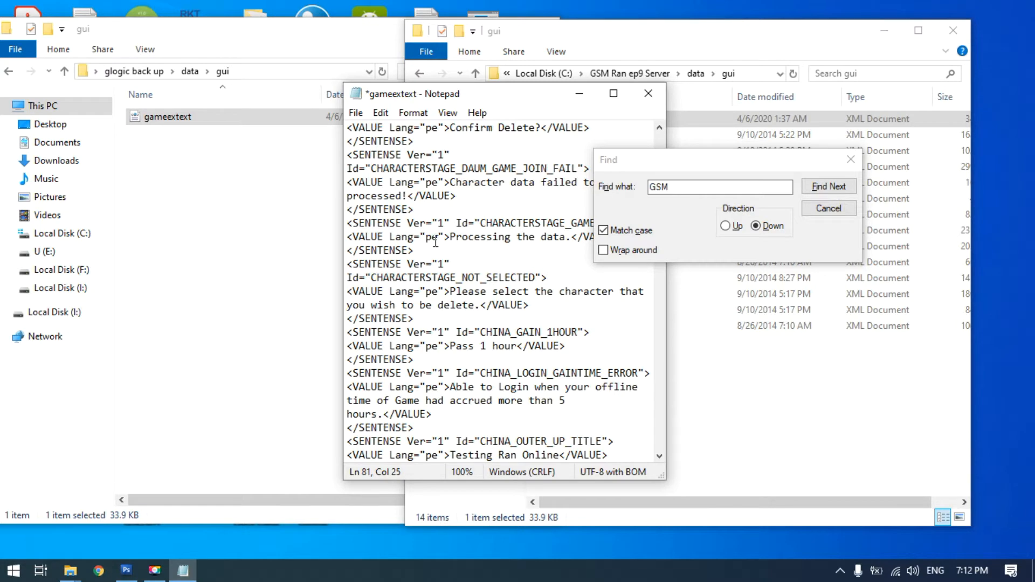
# Save and close the gameextext file, and minimize the server and backup folder windows
pyautogui.click(357, 113)
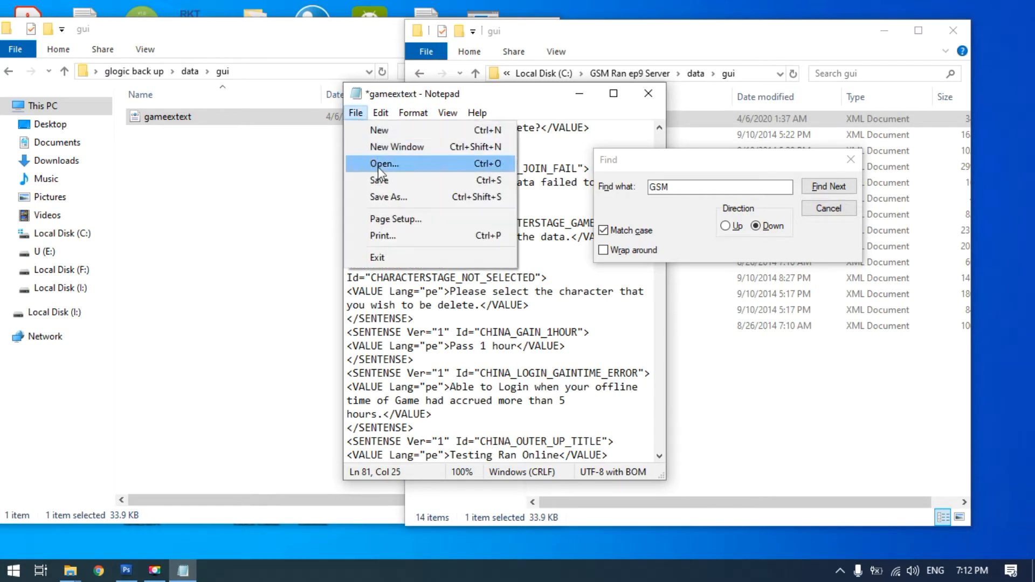
pyautogui.click(380, 181)
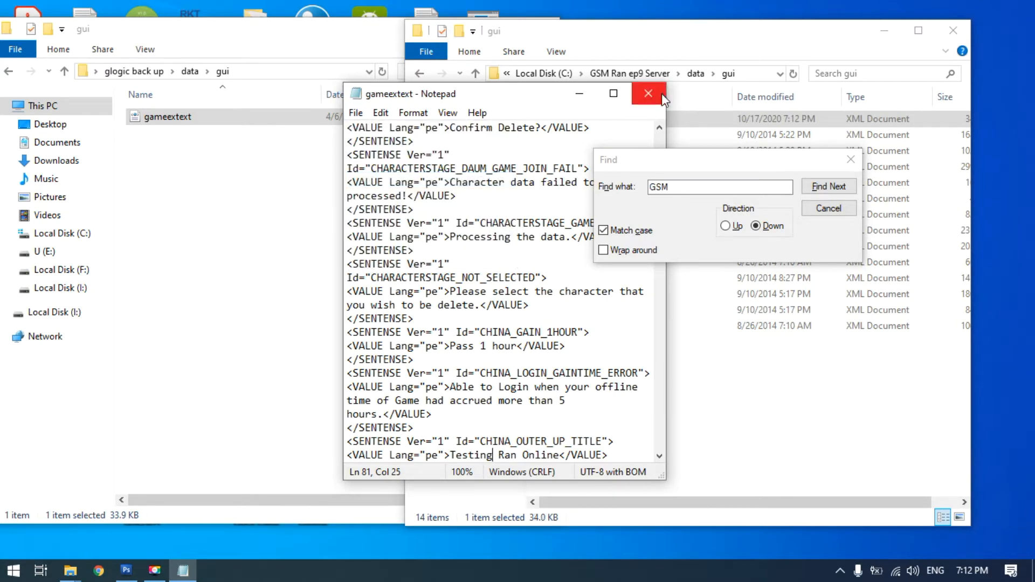
pyautogui.click(650, 94)
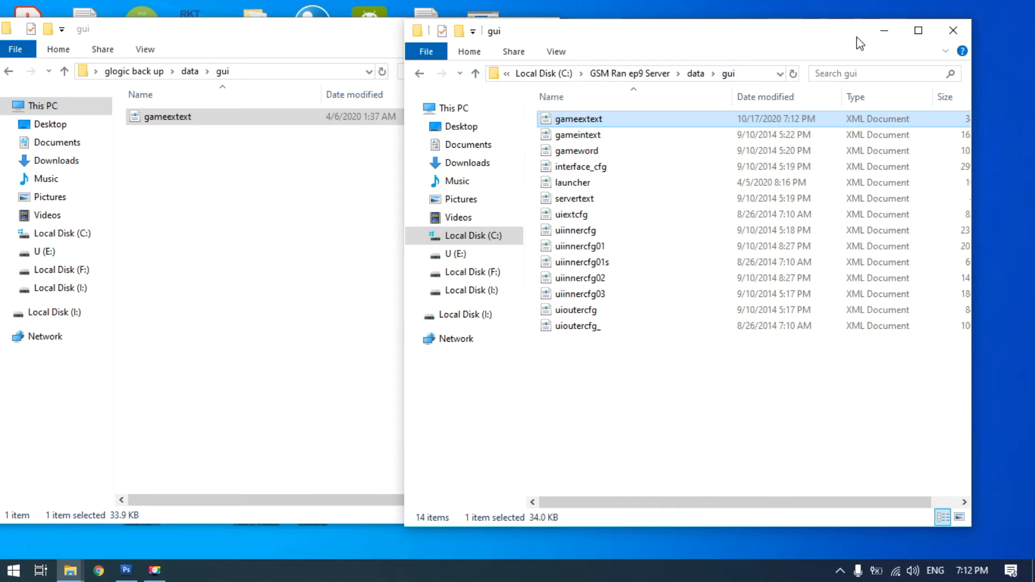
pyautogui.click(883, 37)
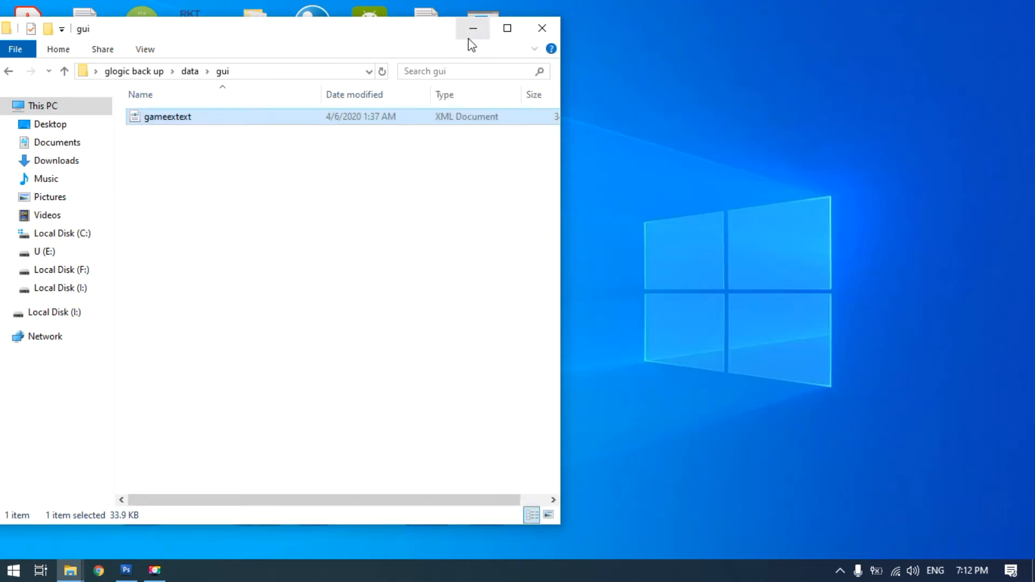
pyautogui.click(473, 29)
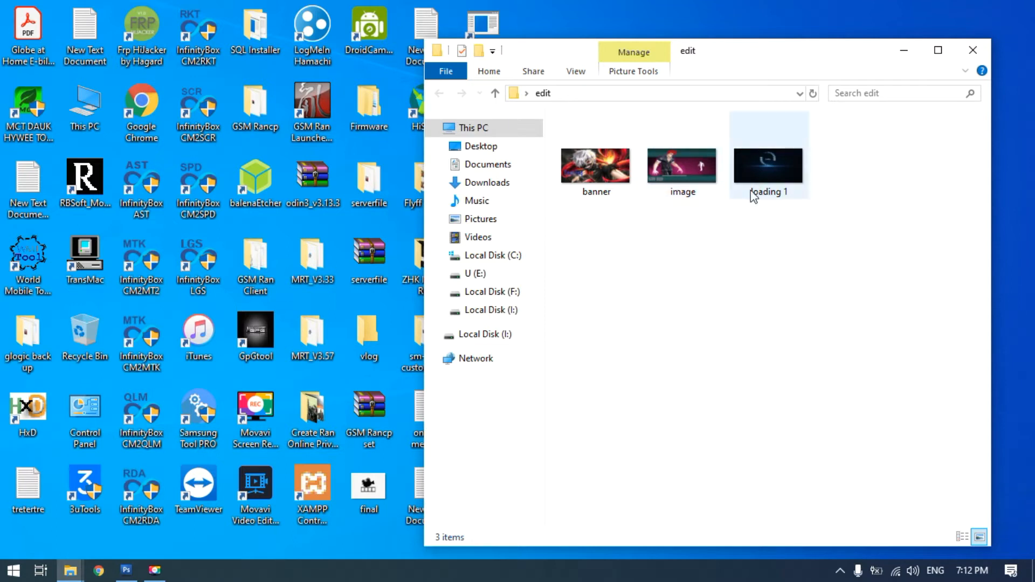
# View the file properties of the loading 1 image in the edit folder
pyautogui.click(769, 161)
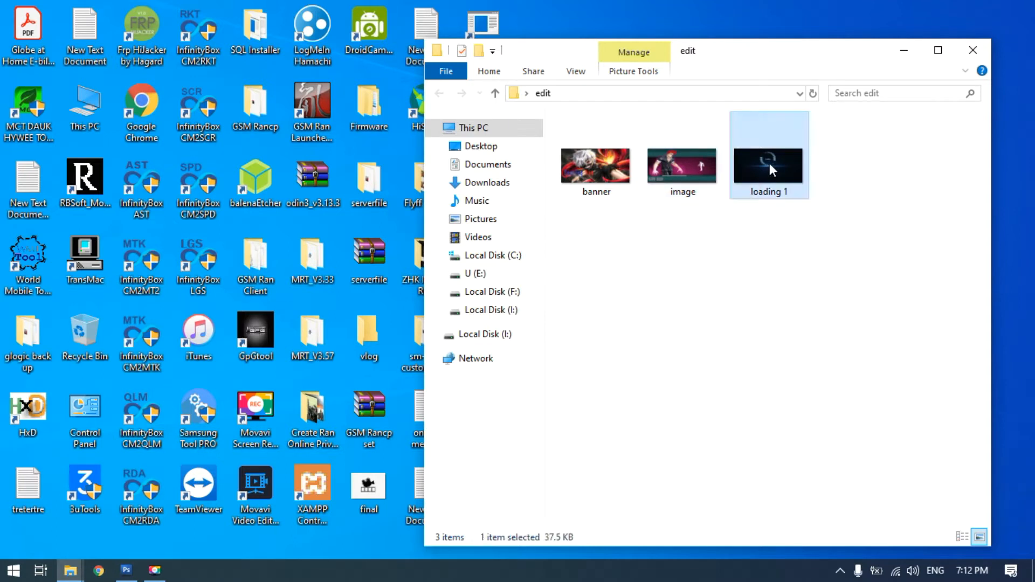
pyautogui.rightClick(768, 161)
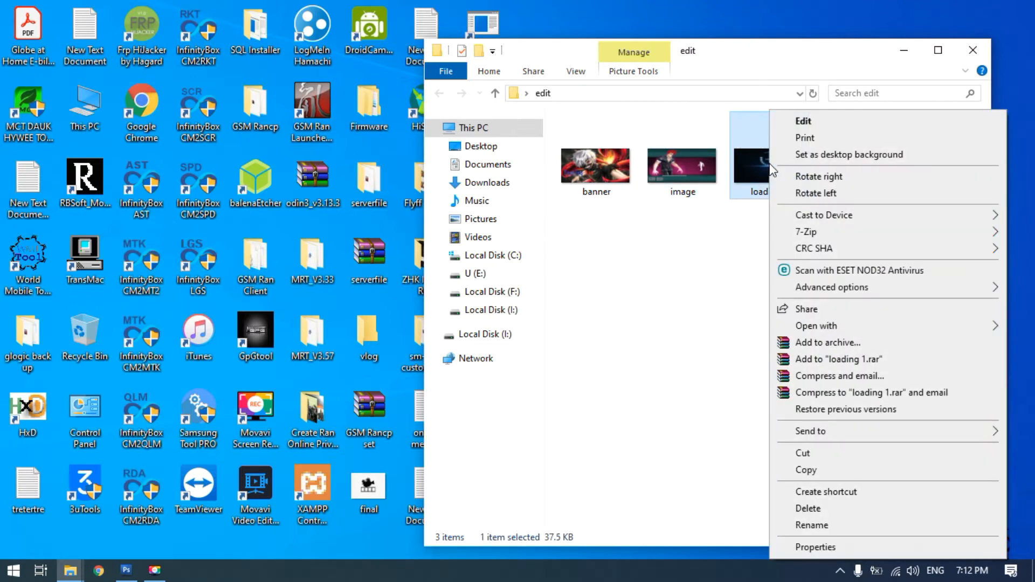
pyautogui.click(811, 548)
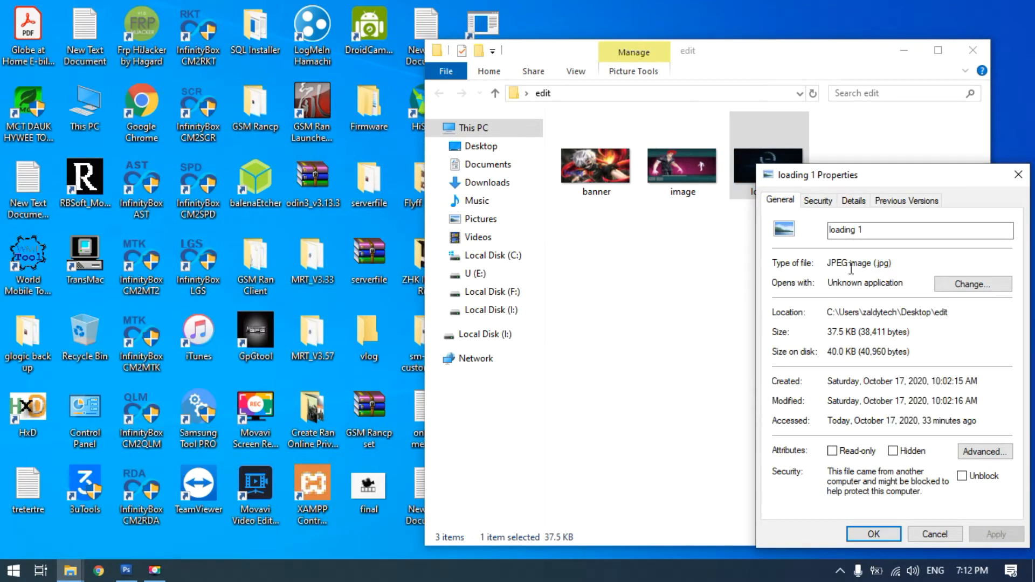
# Close the file properties and view the loading 1 image in Paint
pyautogui.click(1018, 176)
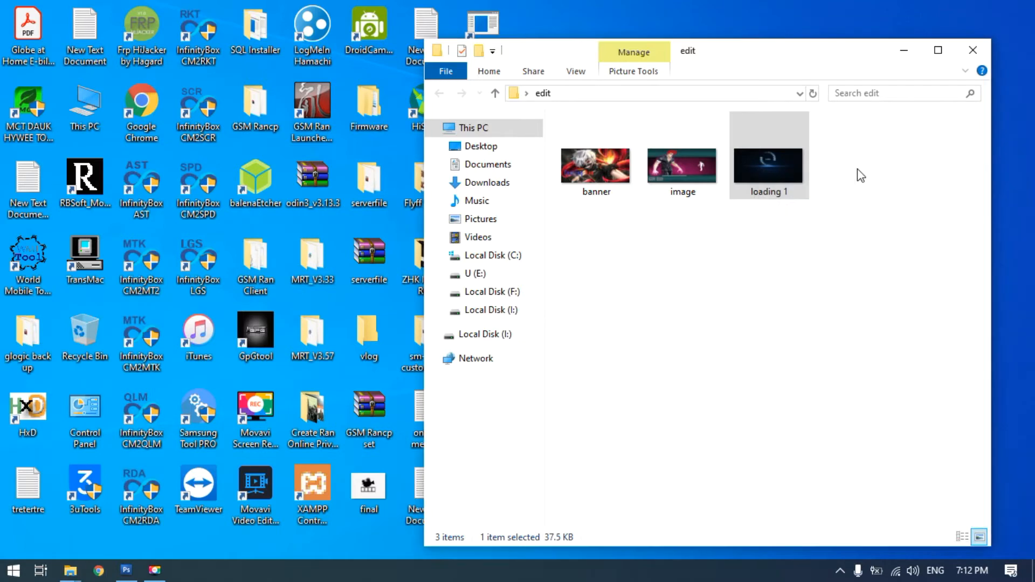
pyautogui.rightClick(770, 167)
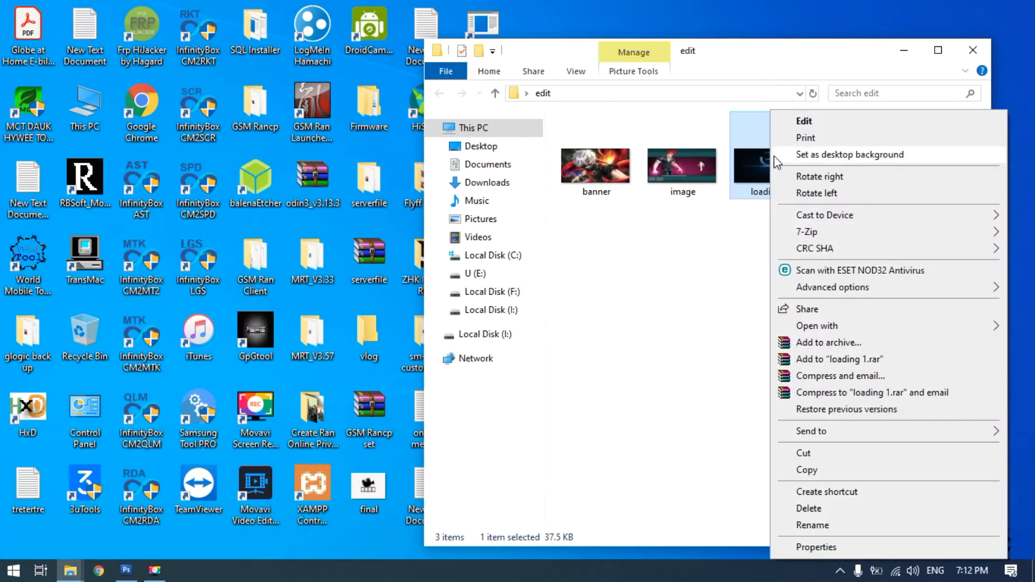
pyautogui.click(798, 122)
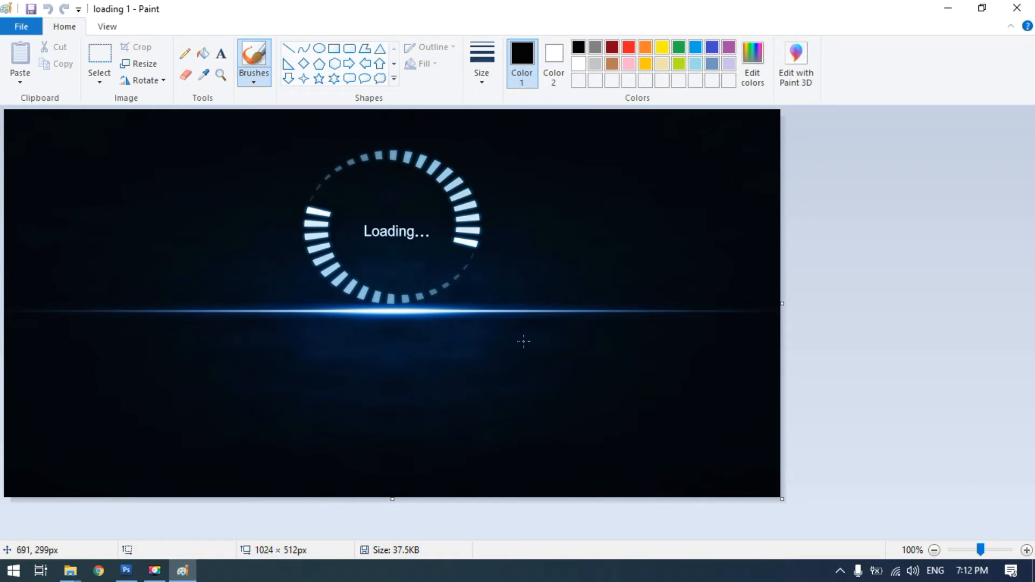
pyautogui.click(1024, 14)
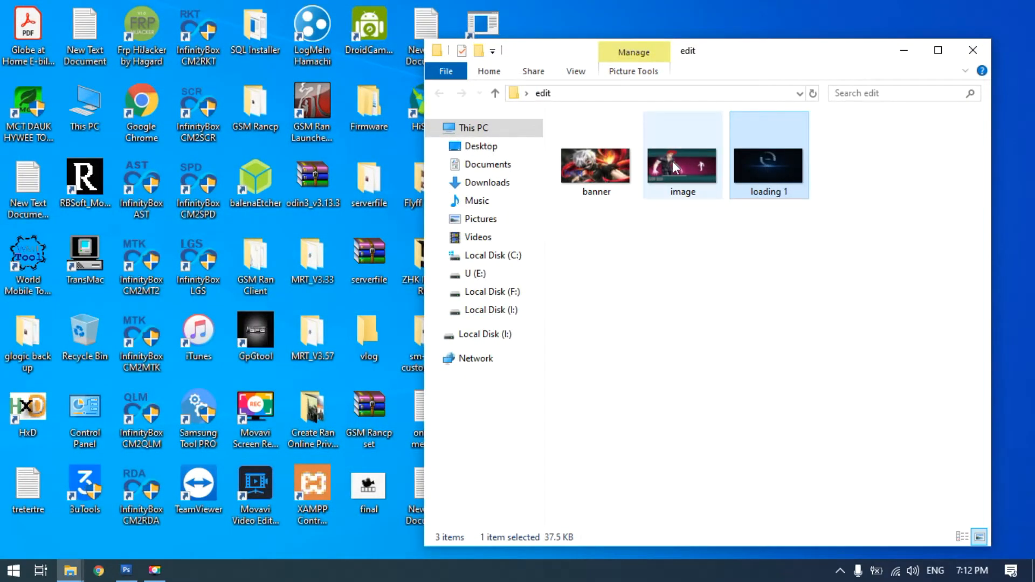
# View the picture named image from the edit folder in Paint, and close it
pyautogui.click(674, 195)
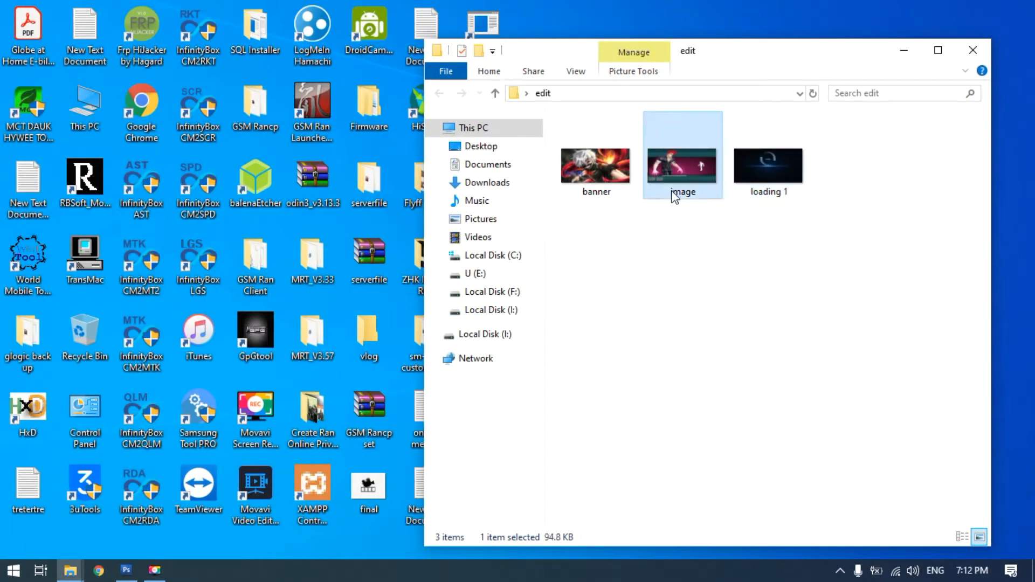
pyautogui.doubleClick(665, 163)
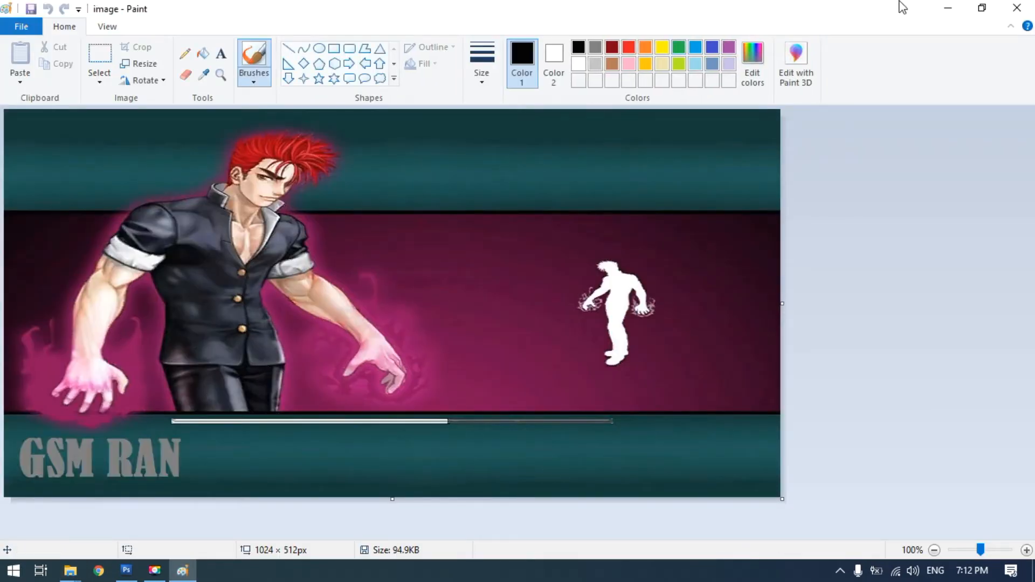
pyautogui.click(1018, 8)
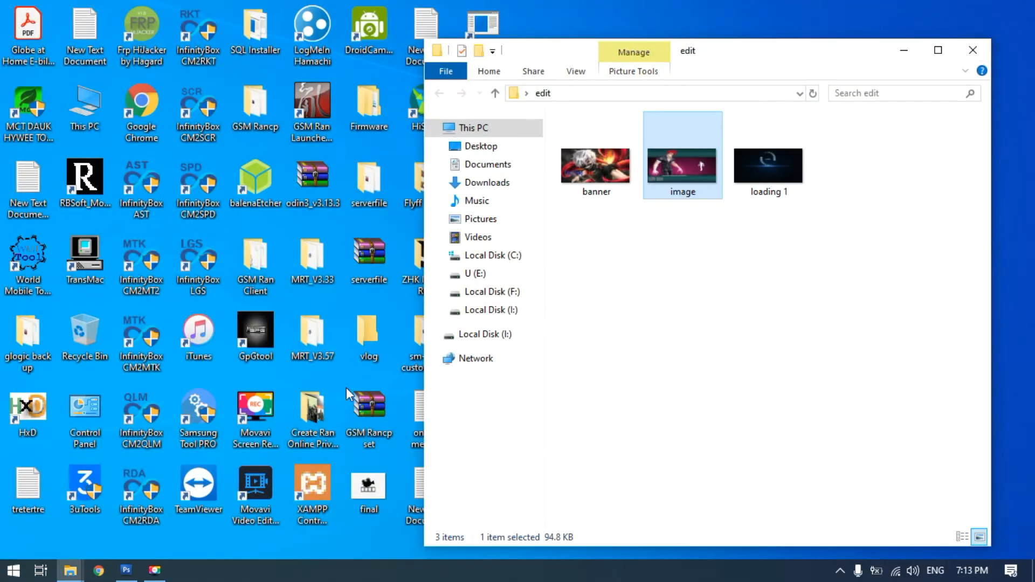
# Switch to Photoshop and shift the cut-out character slightly within image.jpg using the Move tool
pyautogui.moveTo(127, 576)
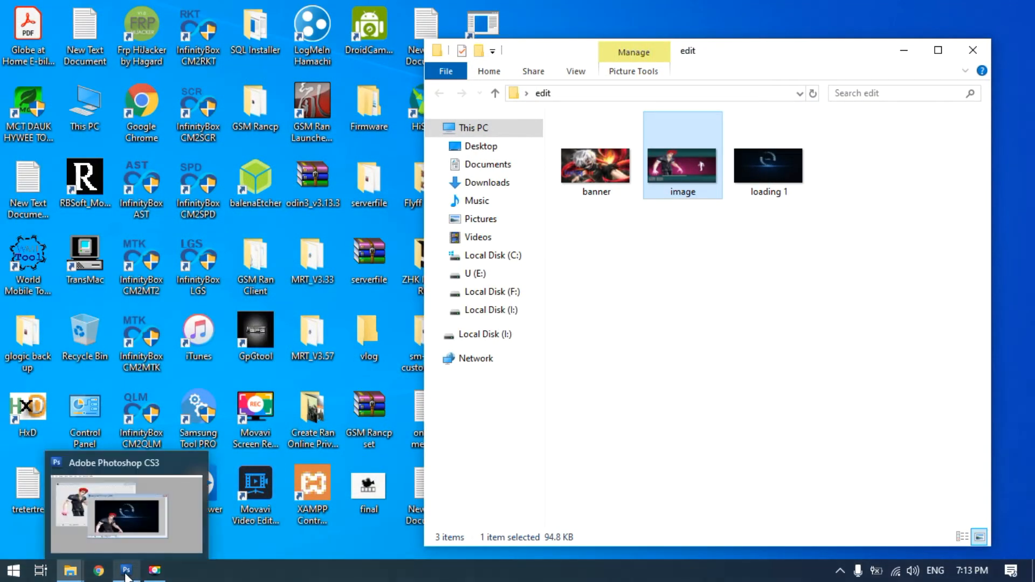
pyautogui.click(126, 572)
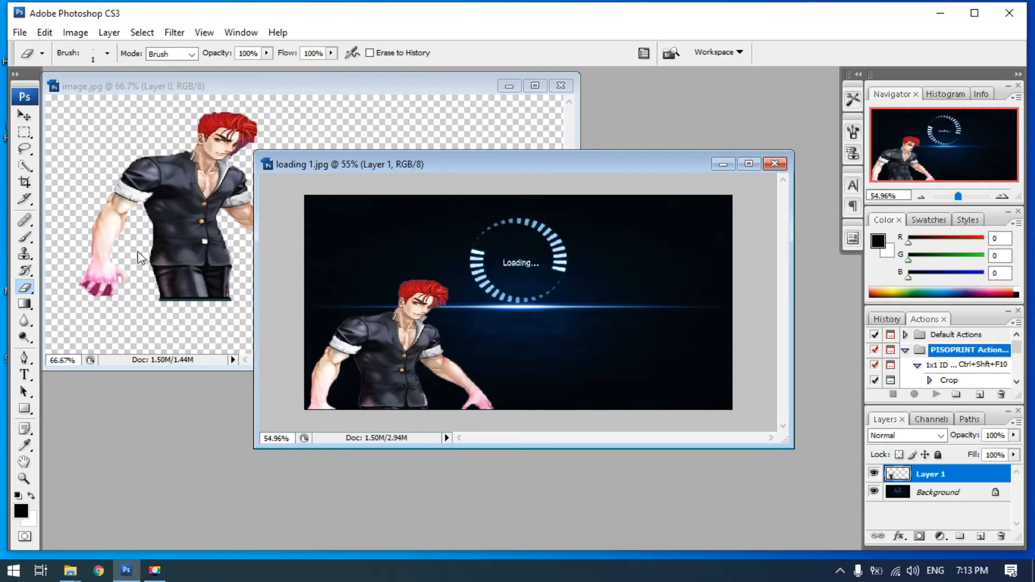
pyautogui.moveTo(227, 92); pyautogui.dragTo(232, 111)
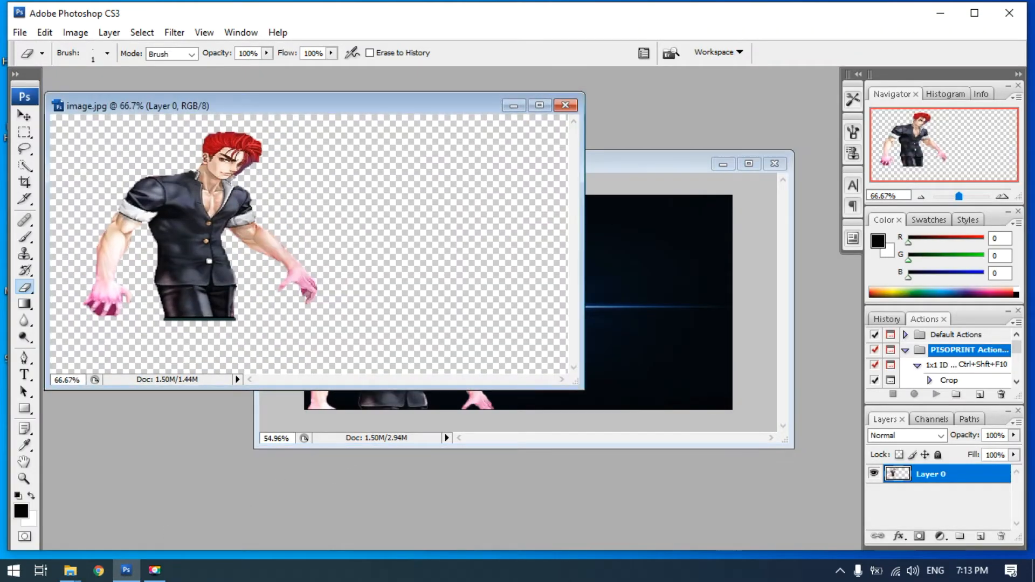
pyautogui.click(24, 115)
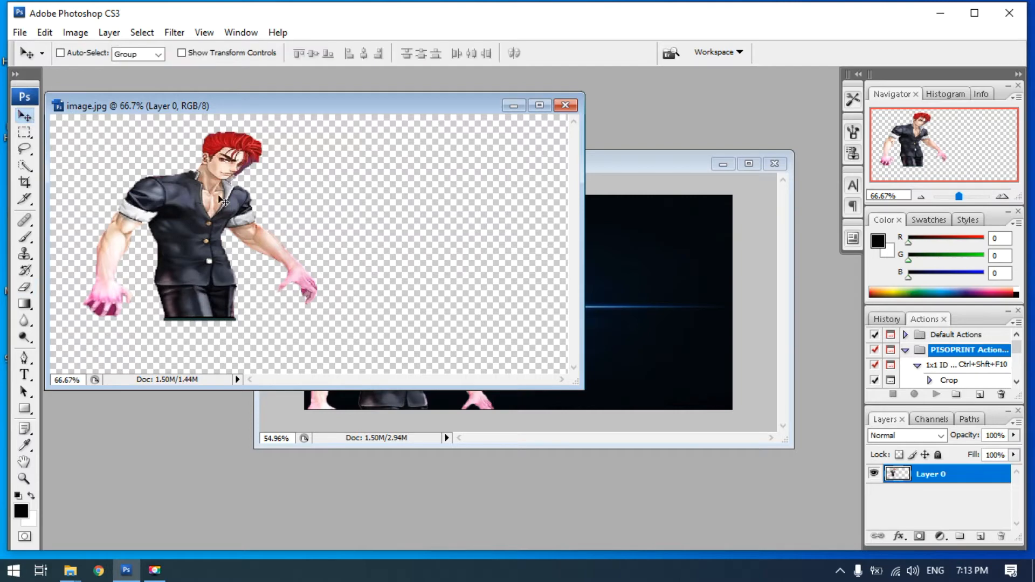
pyautogui.moveTo(185, 199); pyautogui.dragTo(620, 178)
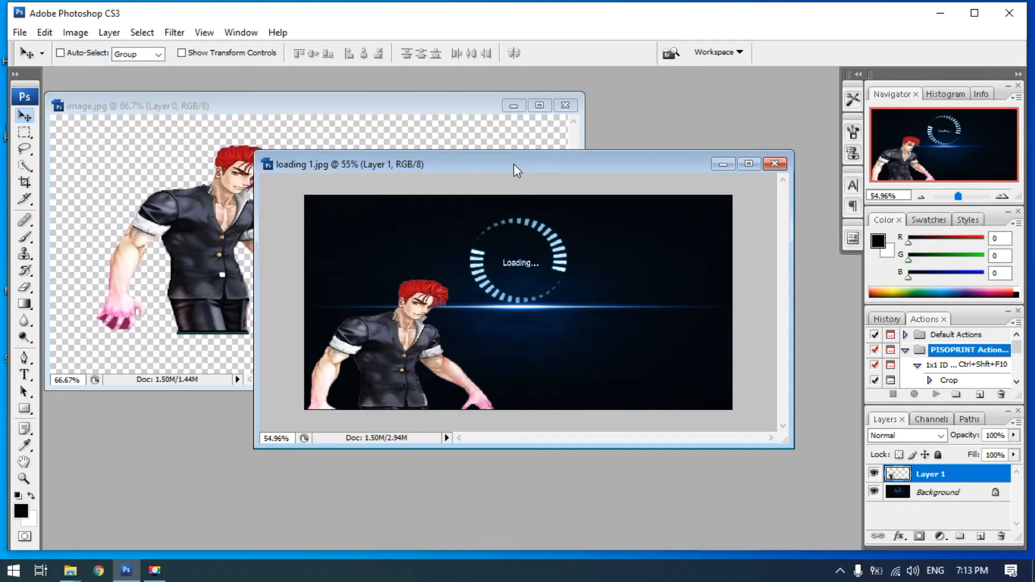
# Reposition the loading 1.jpg document window and enlarge it to fill most of the workspace
pyautogui.moveTo(502, 163); pyautogui.dragTo(484, 140)
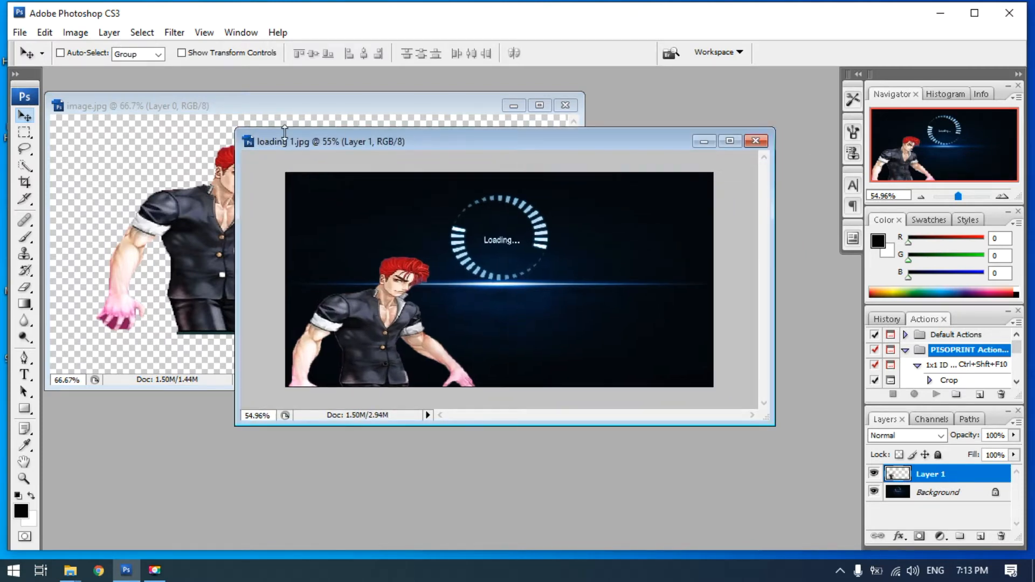
pyautogui.moveTo(236, 136); pyautogui.dragTo(160, 85)
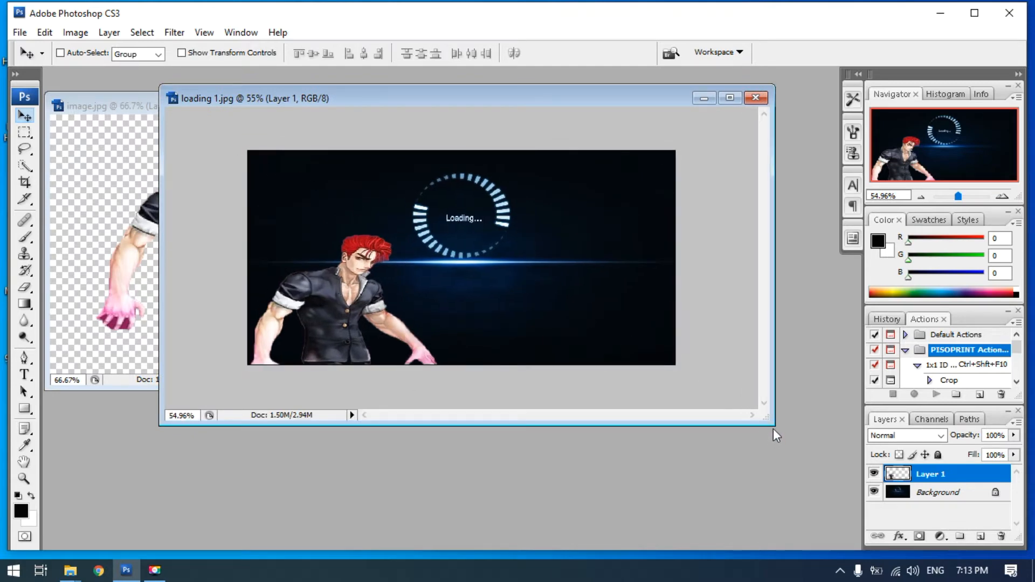
pyautogui.moveTo(774, 430); pyautogui.dragTo(861, 538)
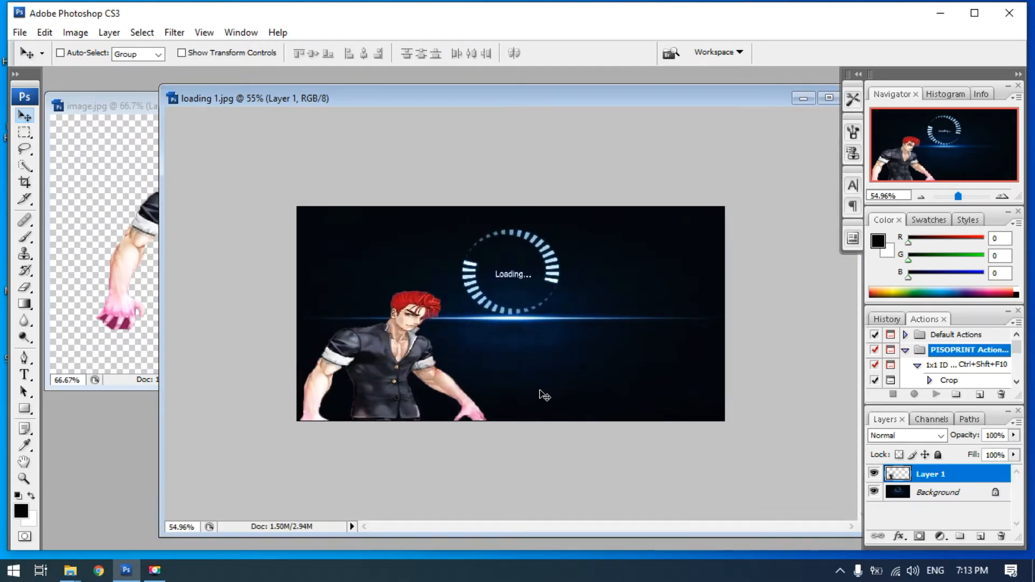
# Erase the leftover fringe beside the character's face on Layer 1 of loading 1.jpg with a size 3 Eraser brush
pyautogui.scroll(3, 393, 382)
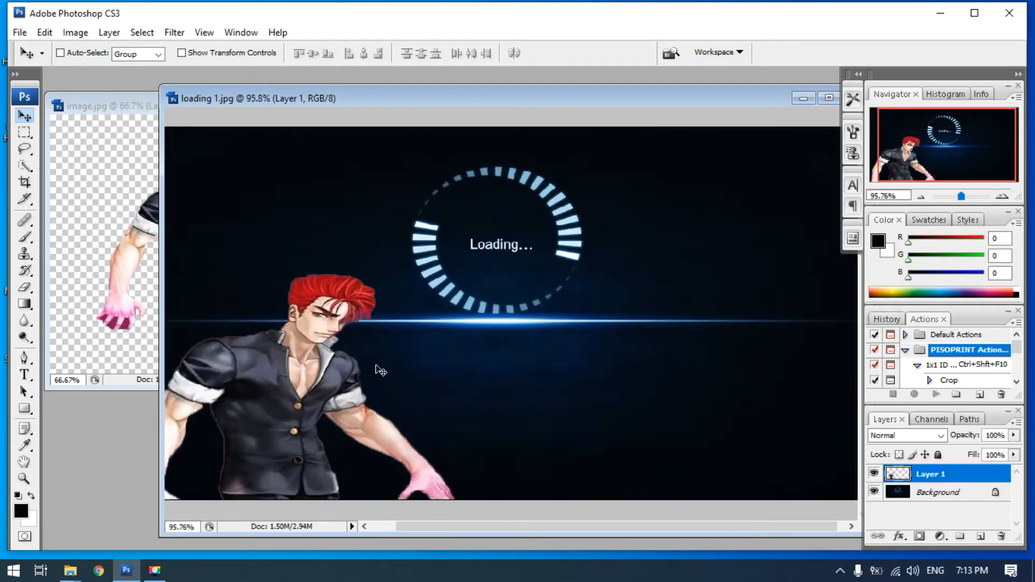
pyautogui.scroll(4, 380, 371)
pyautogui.scroll(3, 379, 370)
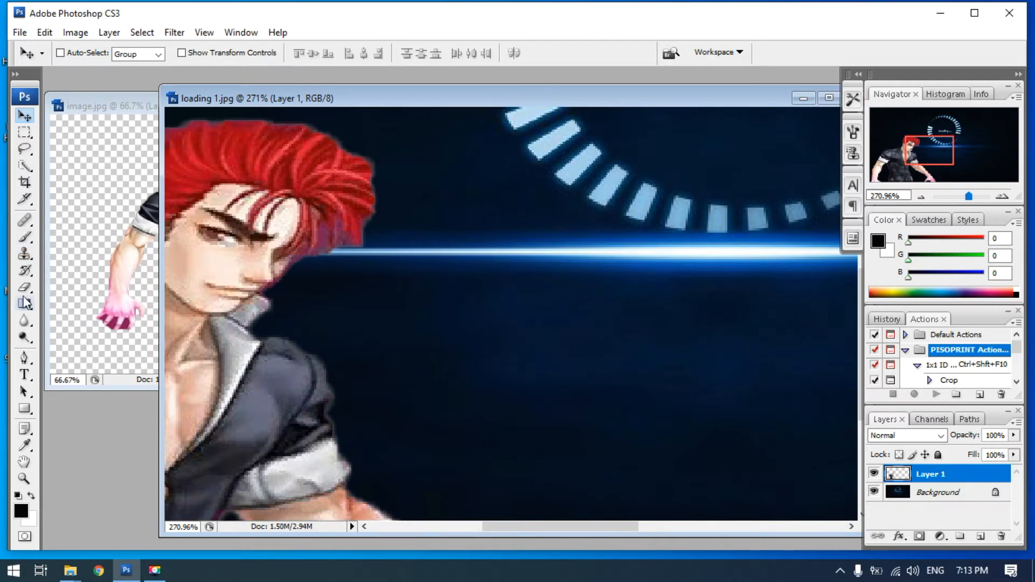
pyautogui.moveTo(24, 292); pyautogui.dragTo(67, 285)
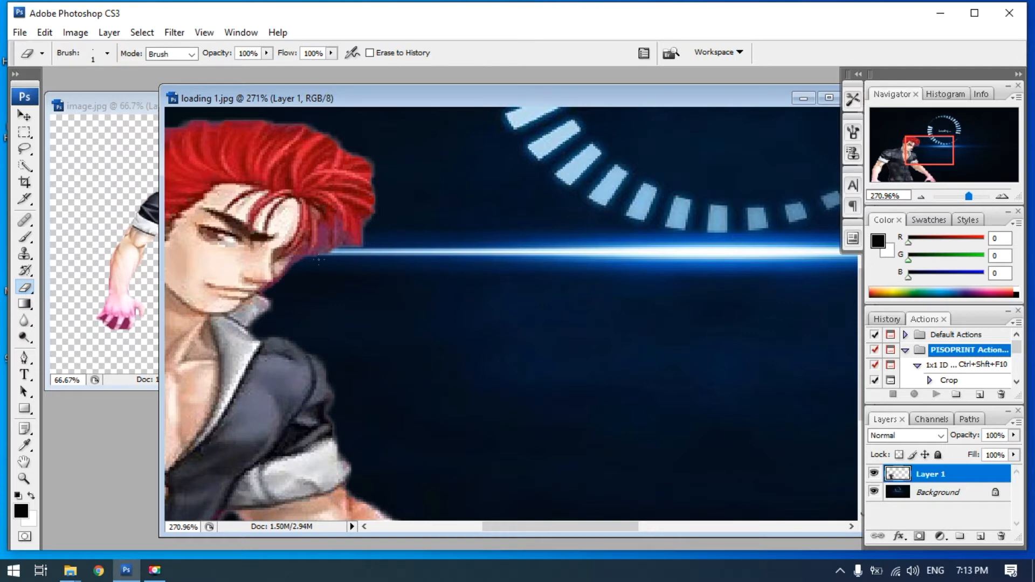
pyautogui.scroll(4, 343, 300)
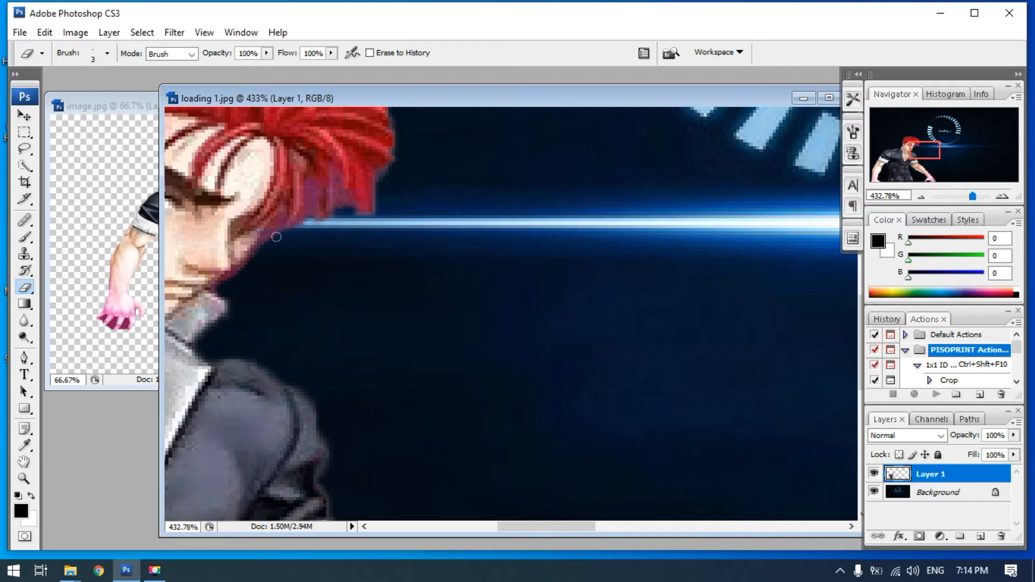
pyautogui.moveTo(254, 258); pyautogui.dragTo(255, 262)
pyautogui.scroll(-5, 363, 267)
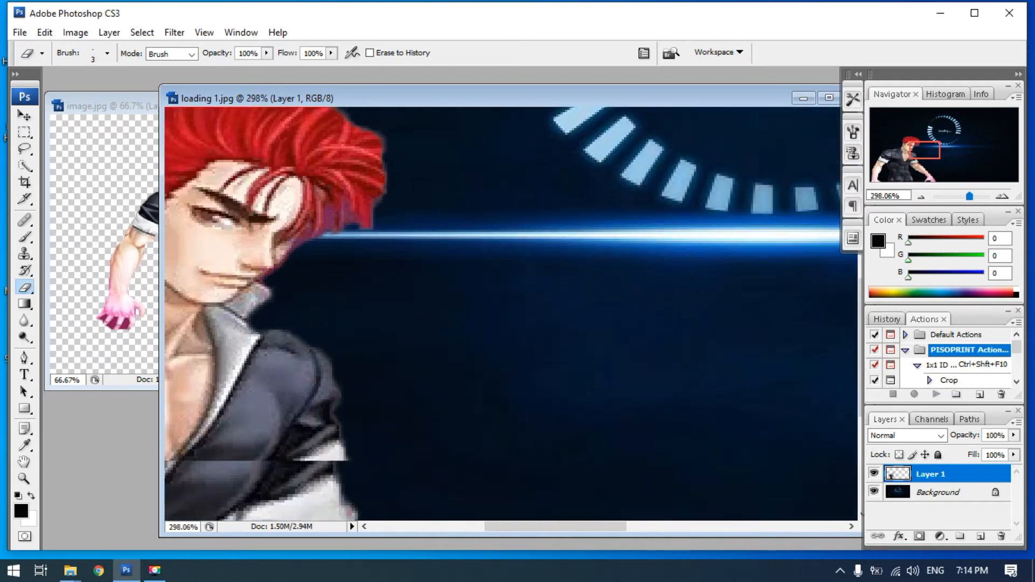
pyautogui.scroll(-3, 403, 278)
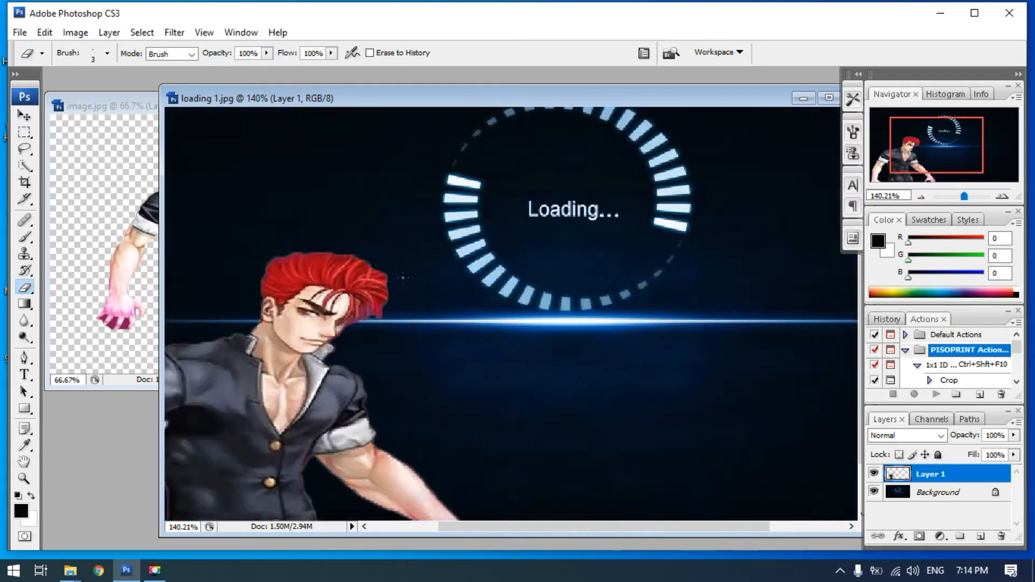
pyautogui.scroll(-1, 404, 277)
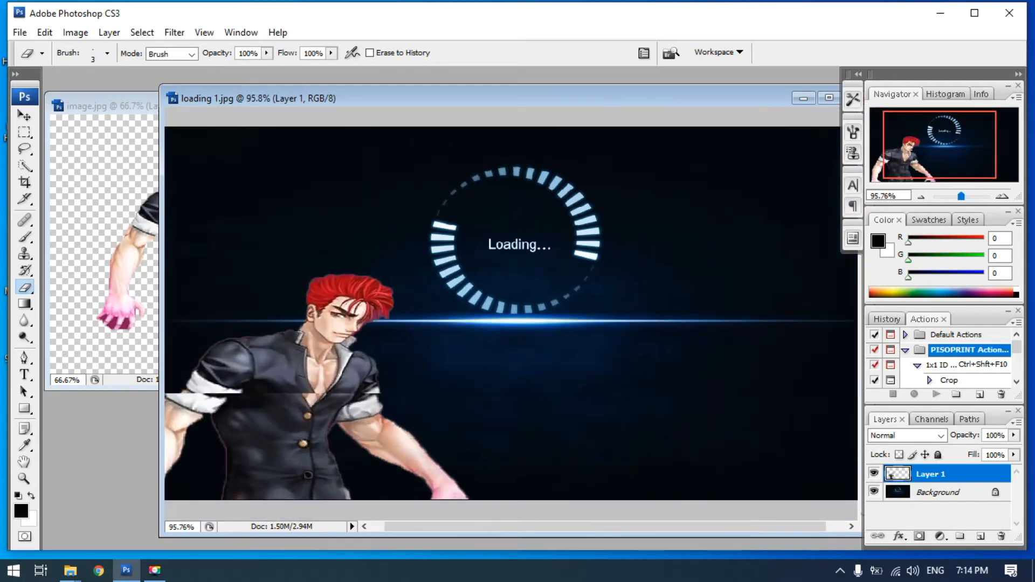
pyautogui.scroll(5, 404, 277)
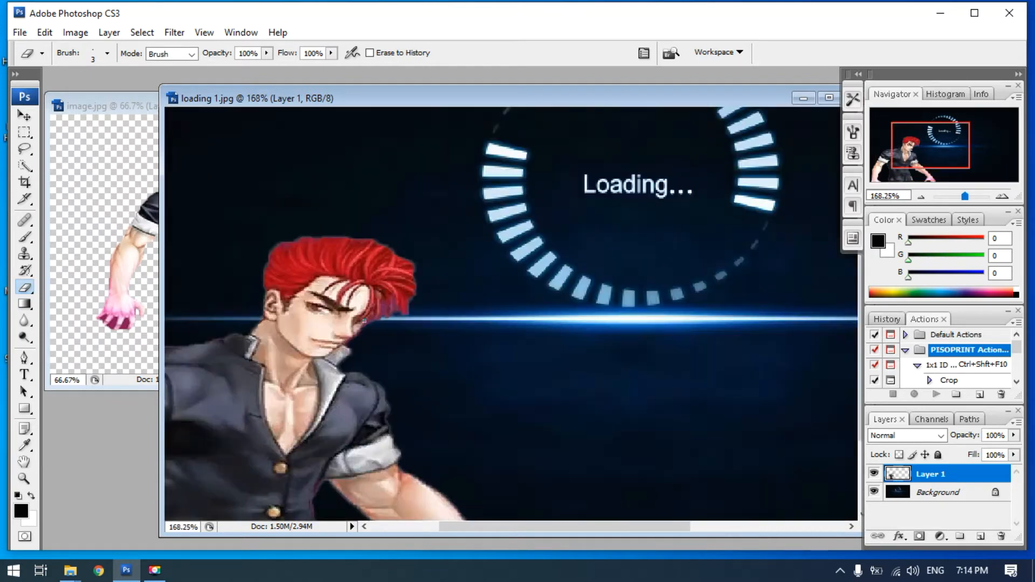
pyautogui.scroll(1, 364, 321)
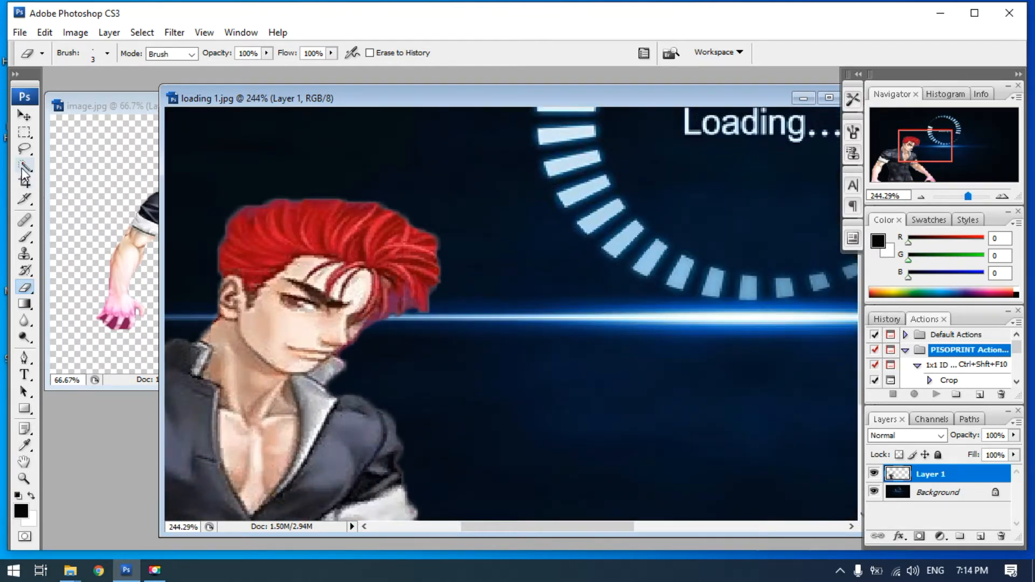
pyautogui.click(27, 244)
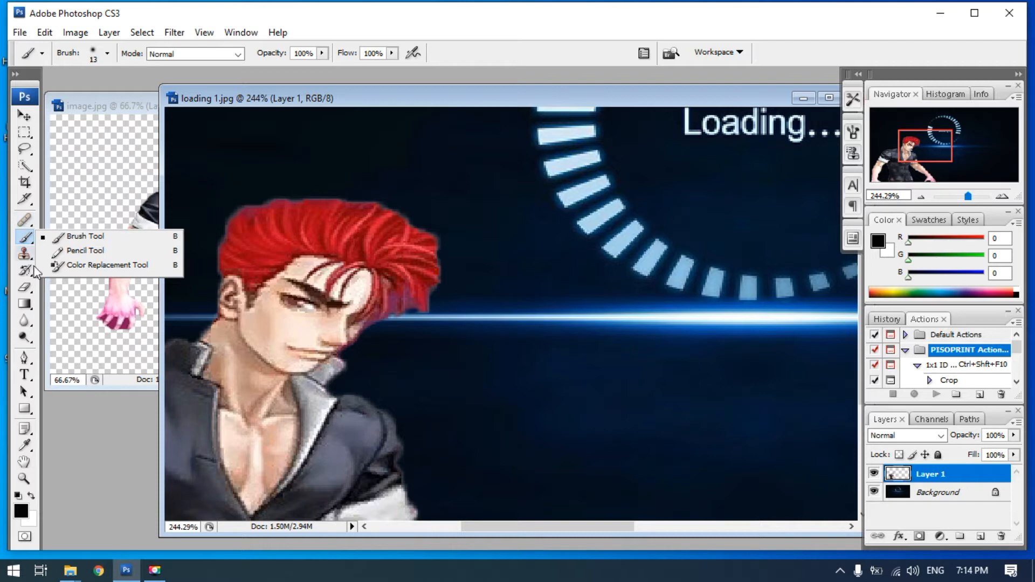
pyautogui.click(26, 321)
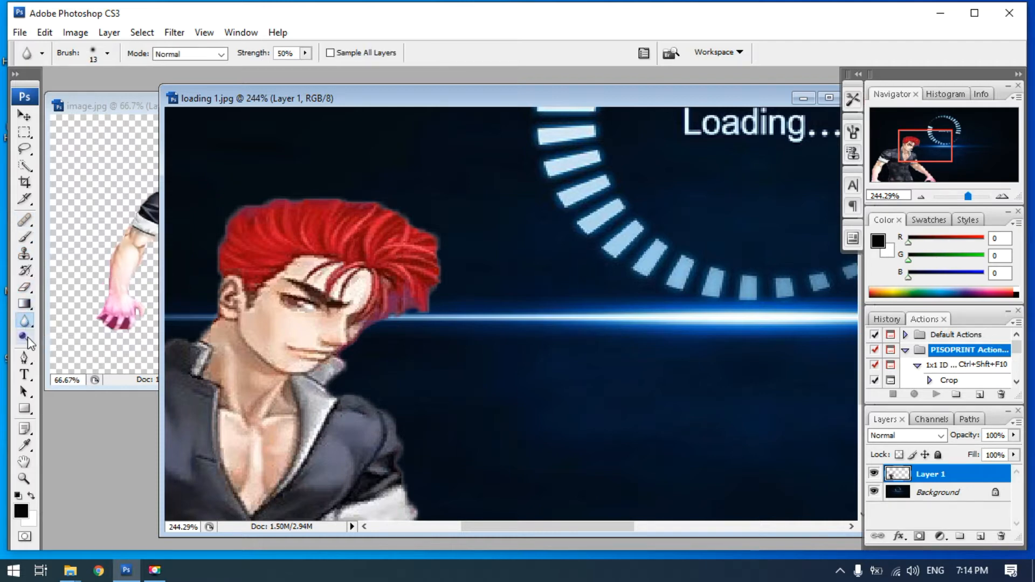
pyautogui.click(24, 338)
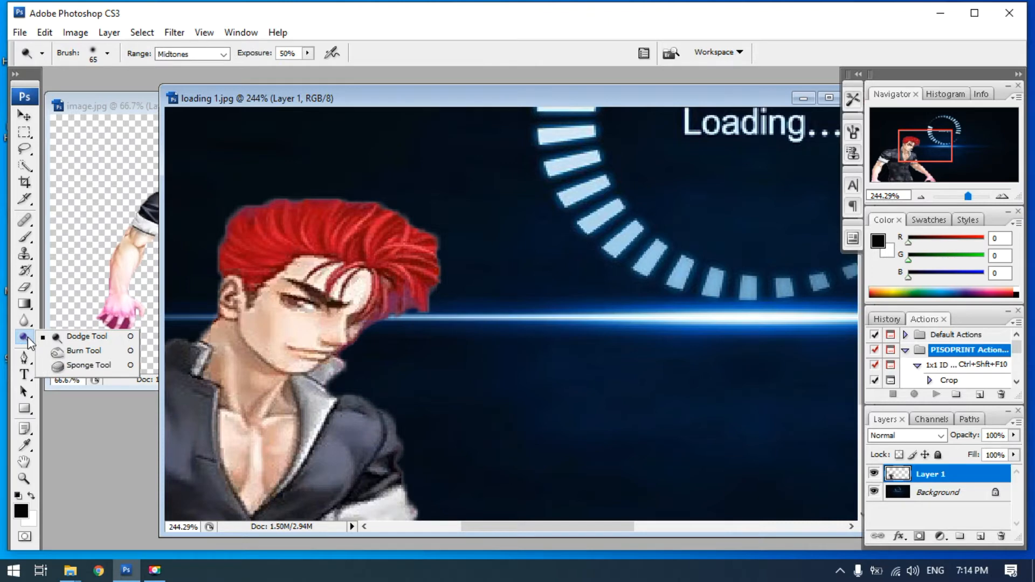
pyautogui.click(22, 227)
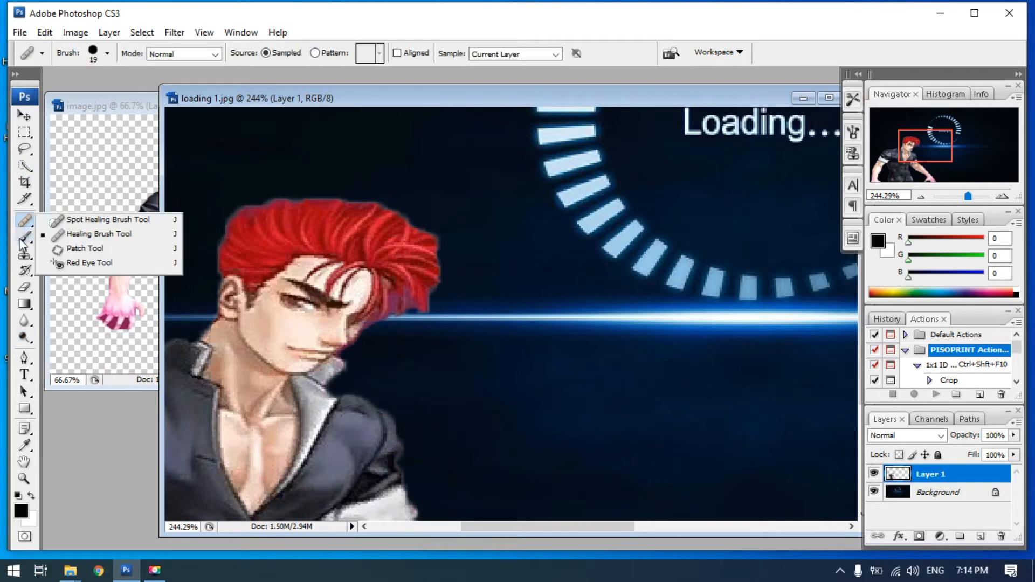
pyautogui.moveTo(22, 238); pyautogui.dragTo(69, 239)
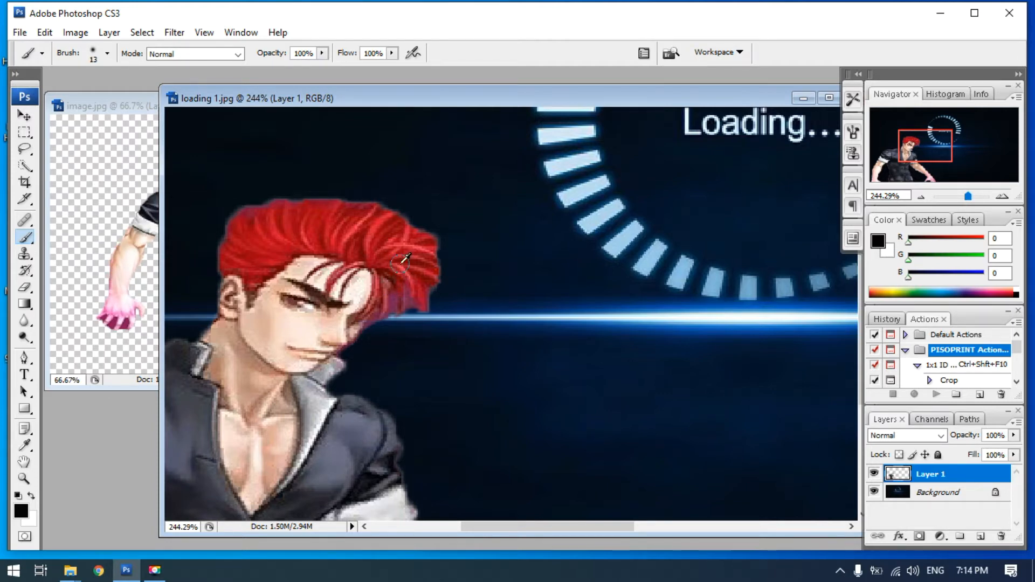
pyautogui.press('alt')
pyautogui.click(28, 272)
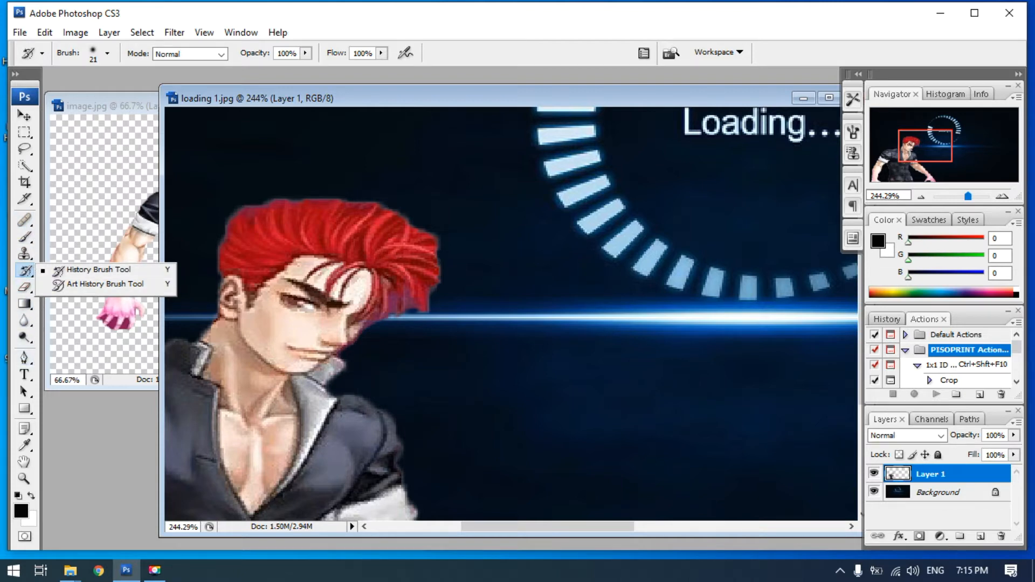
pyautogui.click(371, 98)
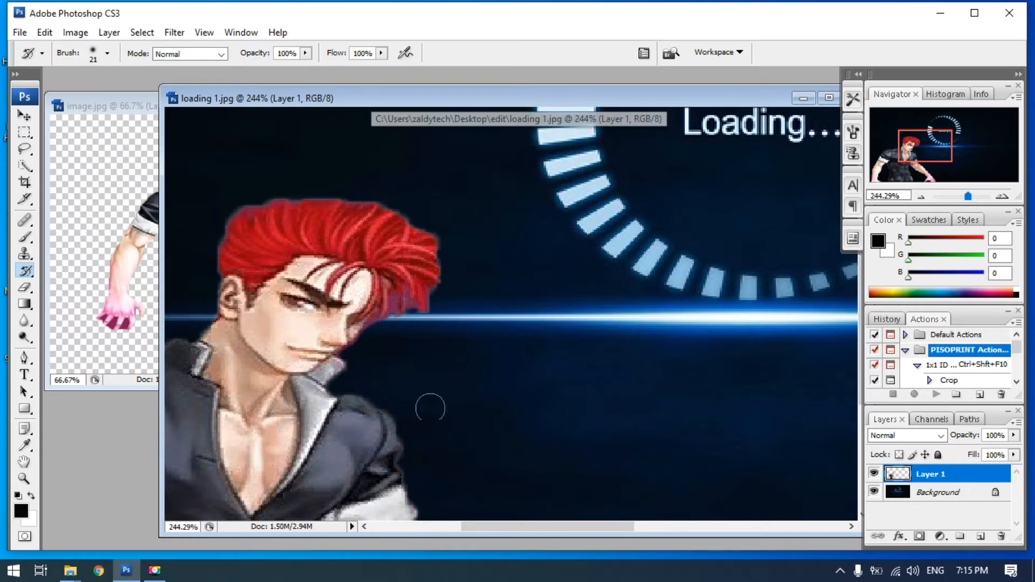
# Move the red-haired character on Layer 1 slightly up and to the left in loading 1.jpg
pyautogui.scroll(-4, 433, 332)
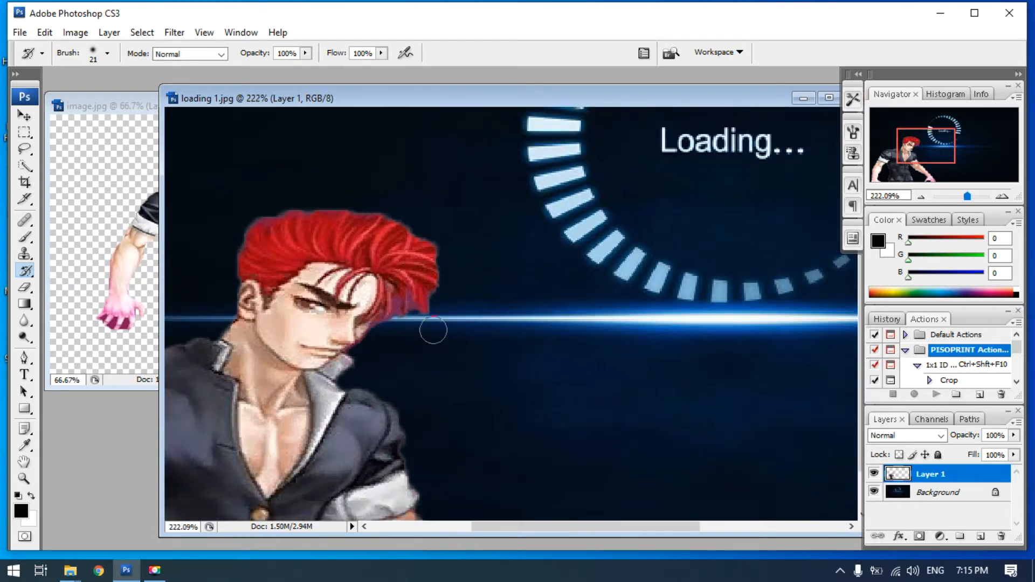
pyautogui.scroll(-5, 434, 332)
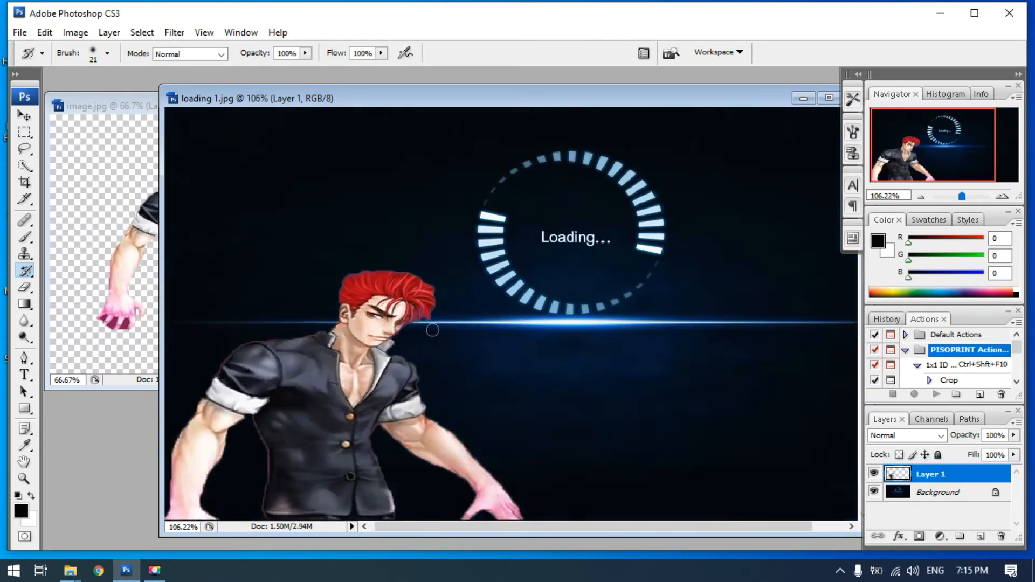
pyautogui.scroll(-1, 428, 330)
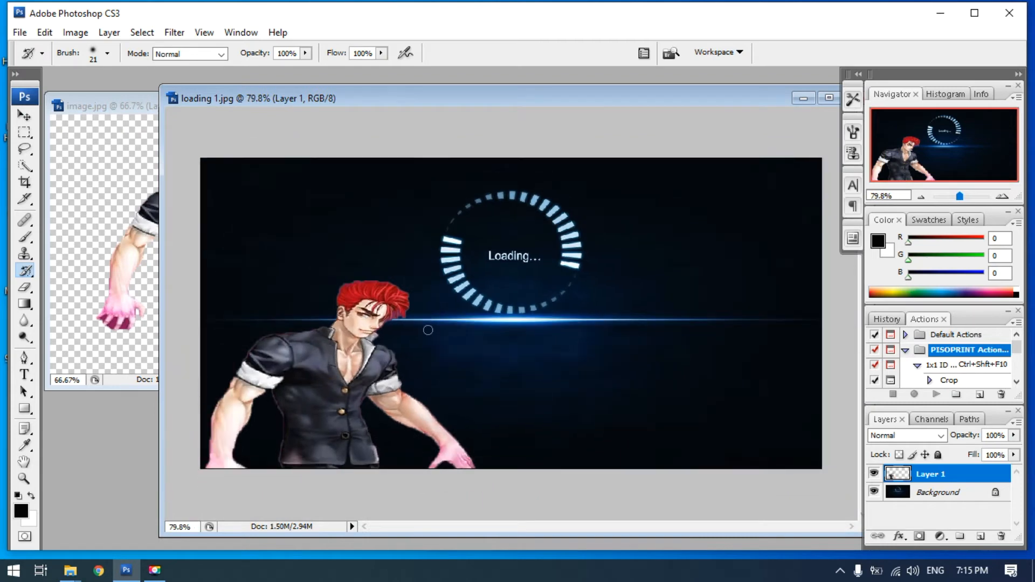
pyautogui.click(24, 115)
pyautogui.moveTo(362, 368)
pyautogui.mouseDown()
pyautogui.moveTo(520, 399)
pyautogui.moveTo(616, 359)
pyautogui.moveTo(668, 231)
pyautogui.moveTo(495, 347)
pyautogui.moveTo(529, 343)
pyautogui.moveTo(478, 339)
pyautogui.moveTo(259, 281)
pyautogui.moveTo(308, 347)
pyautogui.moveTo(294, 418)
pyautogui.moveTo(306, 358)
pyautogui.mouseUp()
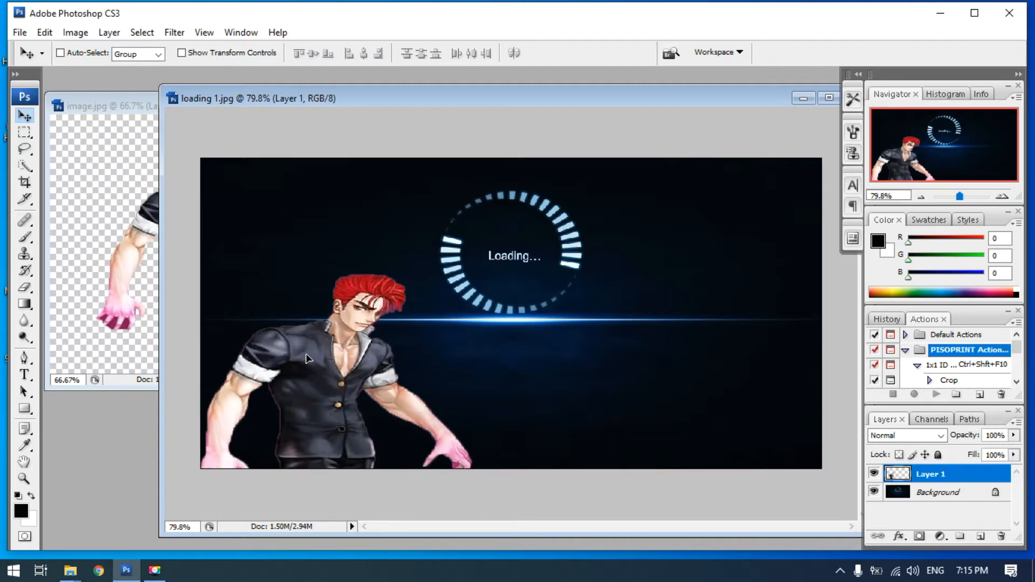
# Nudge the red-haired character on Layer 1 slightly down so it meets the lower edge of the image
pyautogui.press('Down')
pyautogui.press('Down')
pyautogui.press('Down')
pyautogui.press('Down')
pyautogui.press('Down')
pyautogui.press('Down')
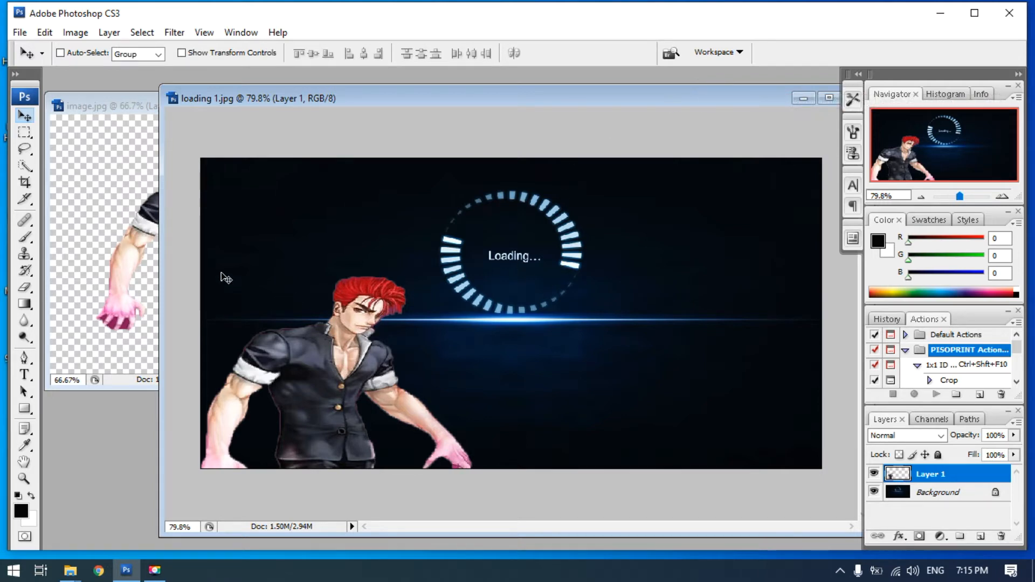
# Start a text layer below the loading circle in loading 1.jpg and set the text color to near-white #fffefe
pyautogui.click(25, 374)
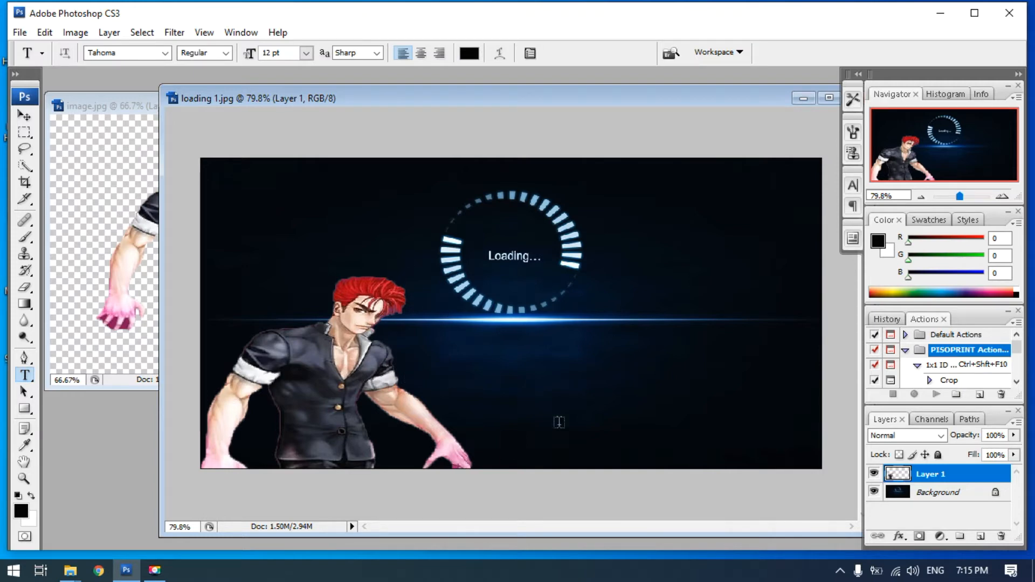
pyautogui.click(502, 415)
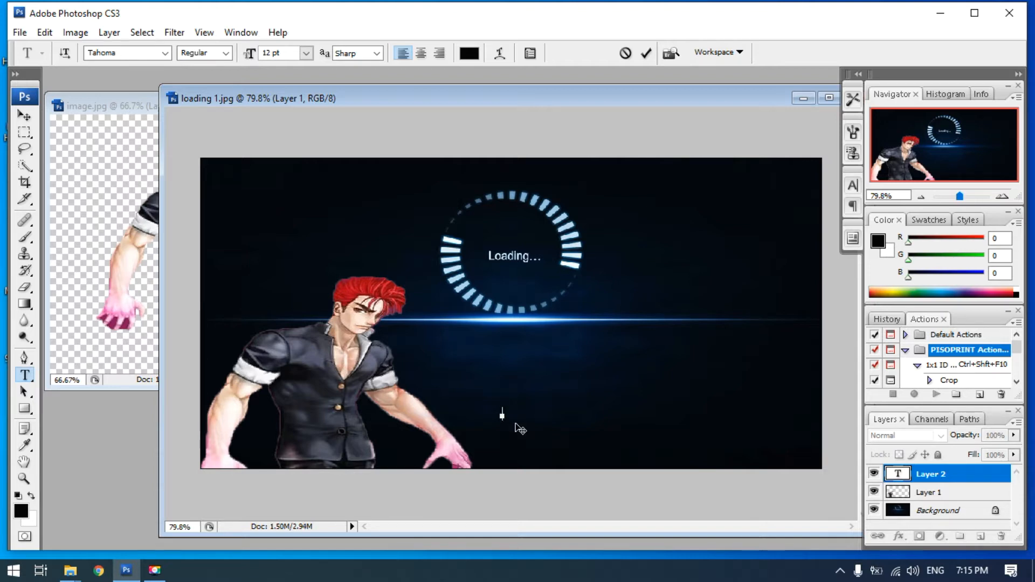
pyautogui.click(469, 53)
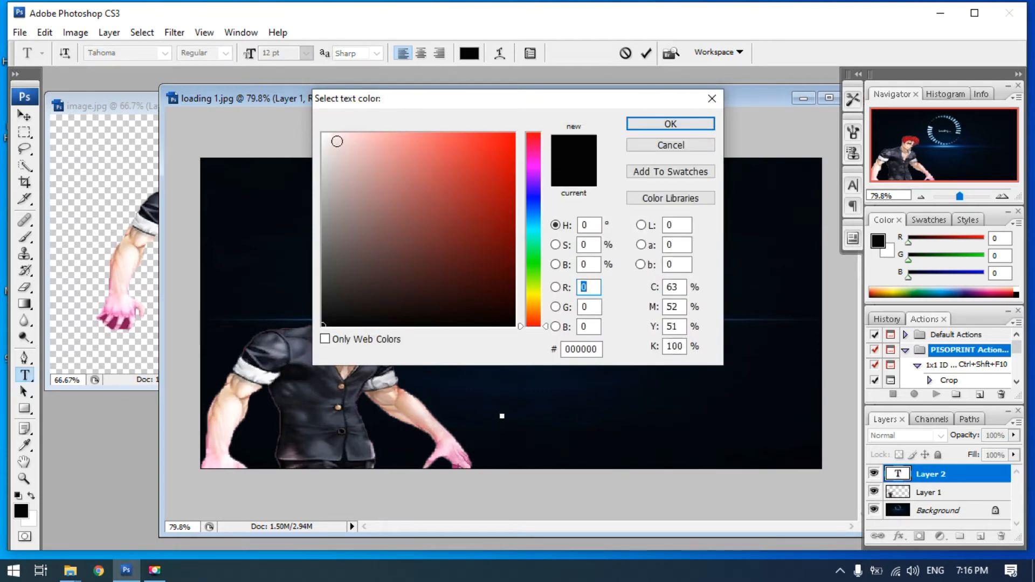
pyautogui.click(324, 134)
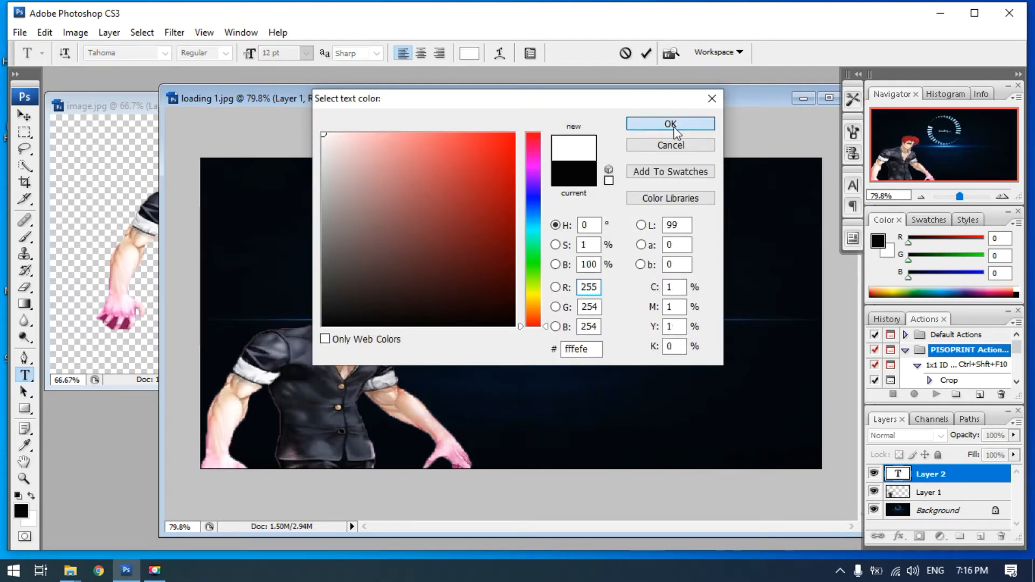
pyautogui.click(672, 124)
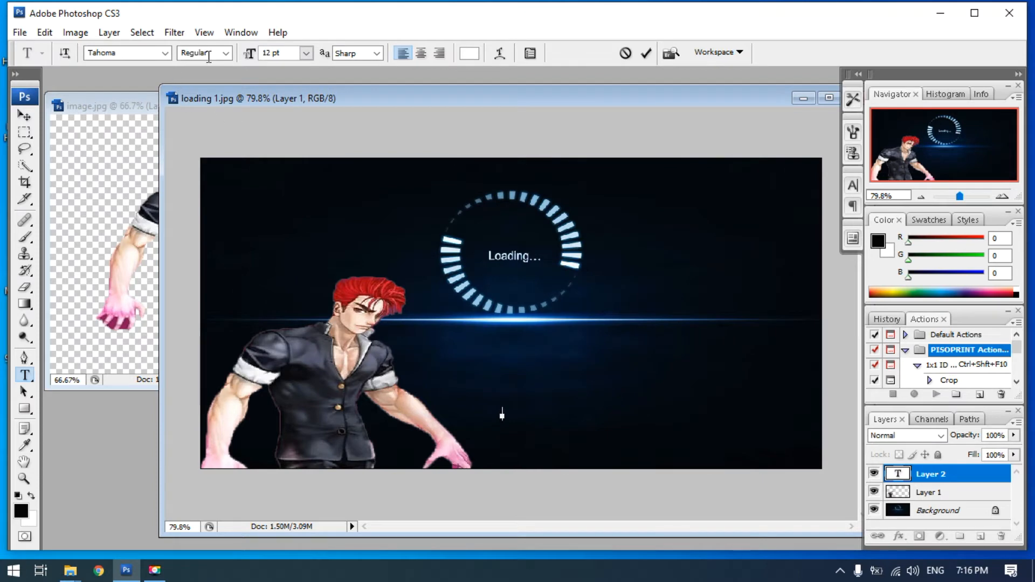
# Try a text size of 72 pt for the new text layer, settling on 36 pt
pyautogui.click(306, 54)
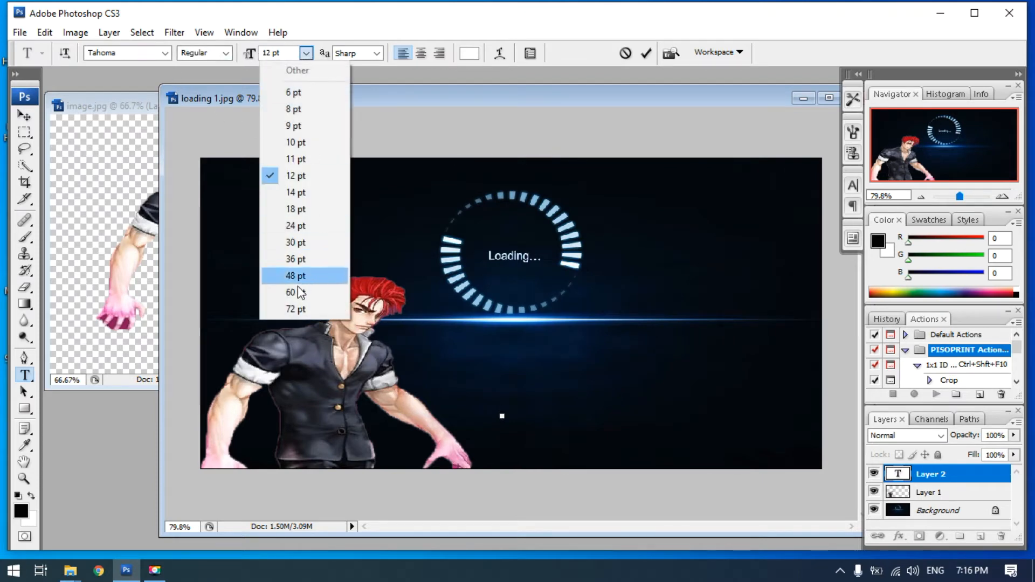
pyautogui.click(292, 310)
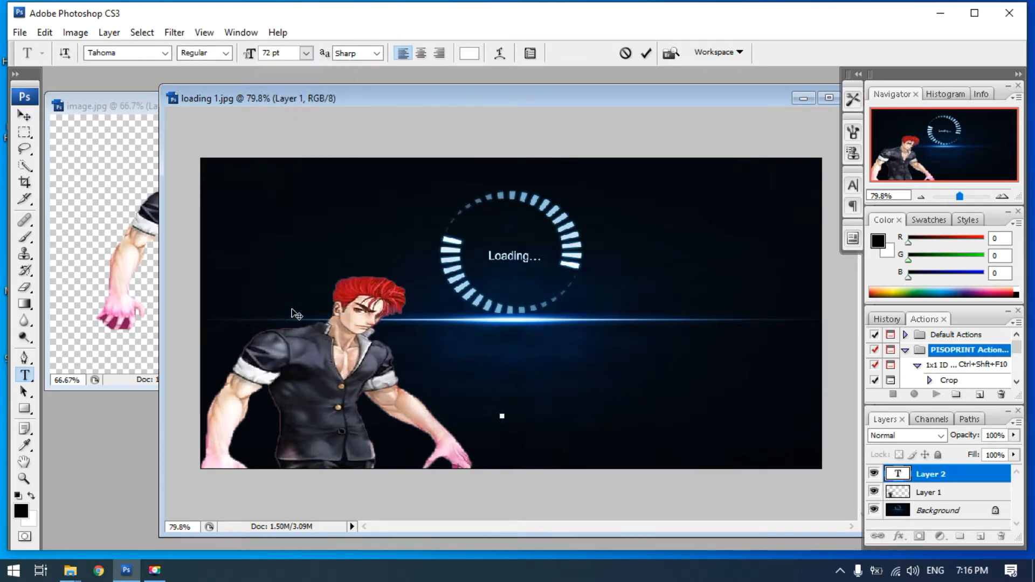
pyautogui.click(306, 54)
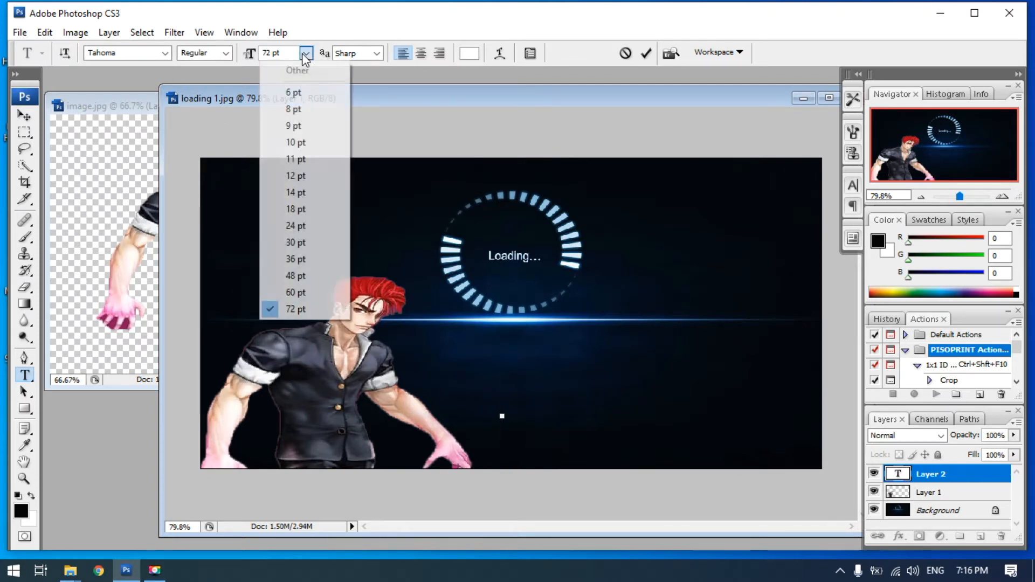
pyautogui.click(296, 260)
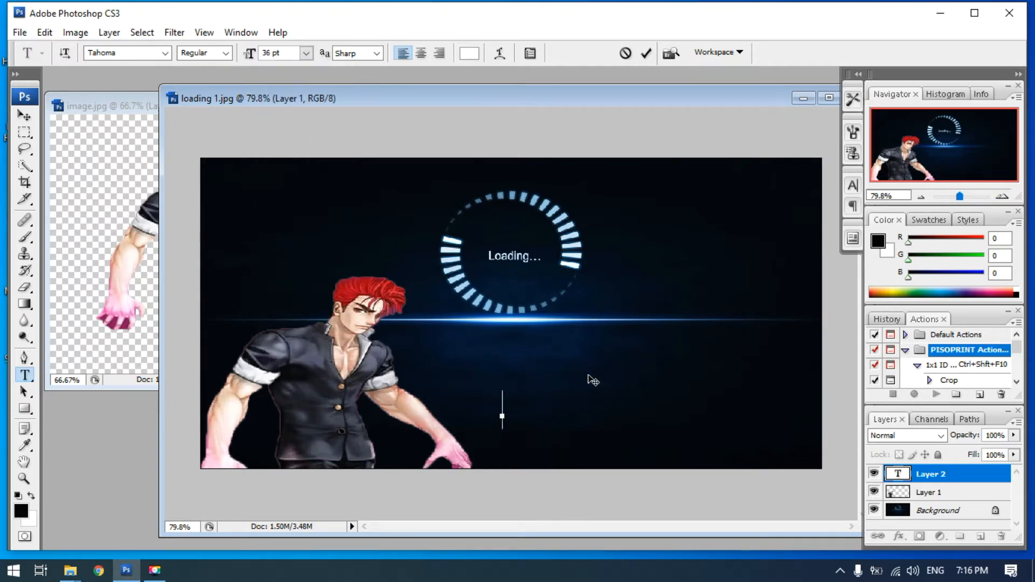
# Enter the text "TESTING RAN" on the new text layer below the loading circle
pyautogui.click(510, 409)
pyautogui.write('TESTI')
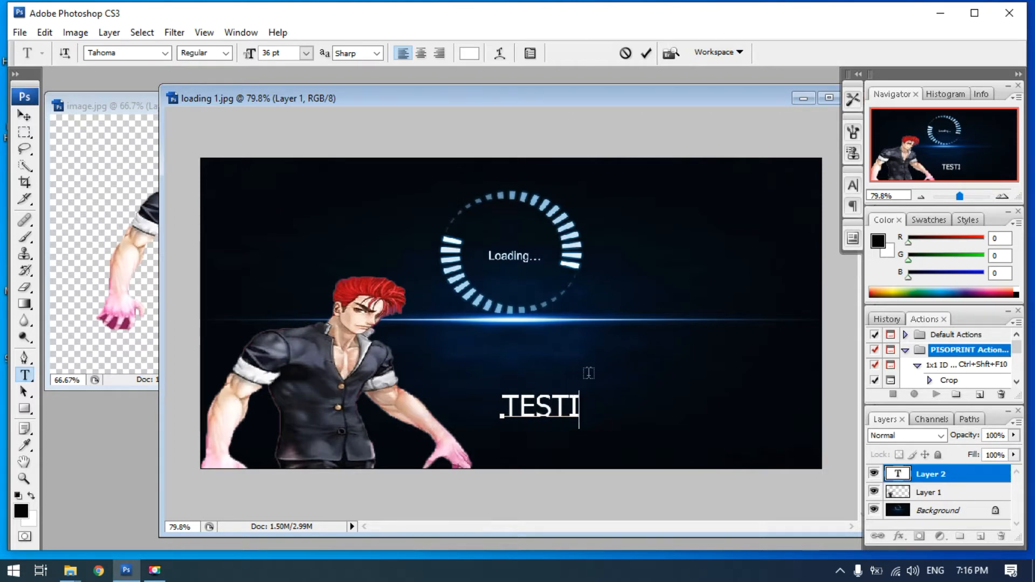
pyautogui.write('NG Ran')
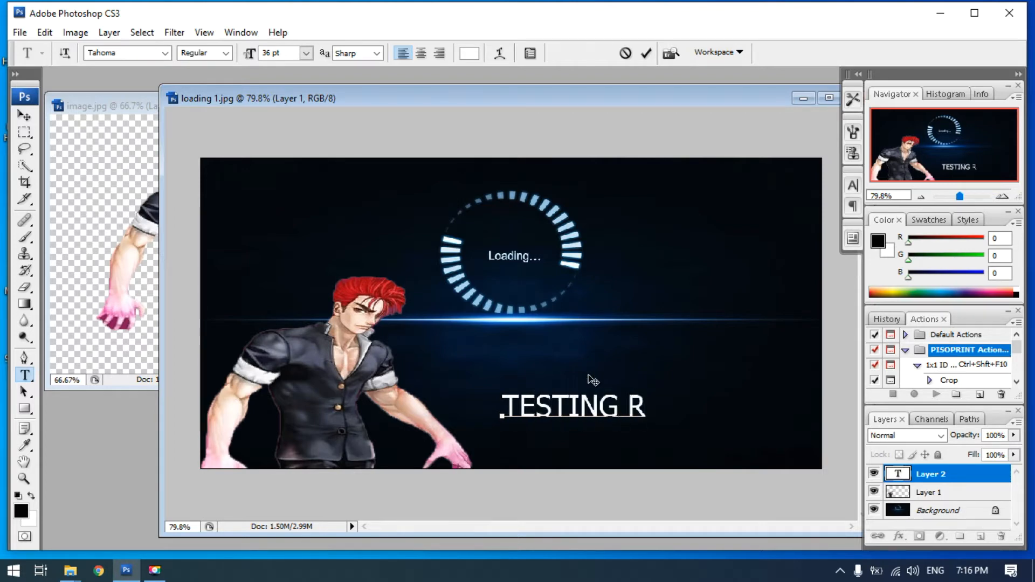
pyautogui.press('BackSpace')
pyautogui.press('BackSpace')
pyautogui.write('AN')
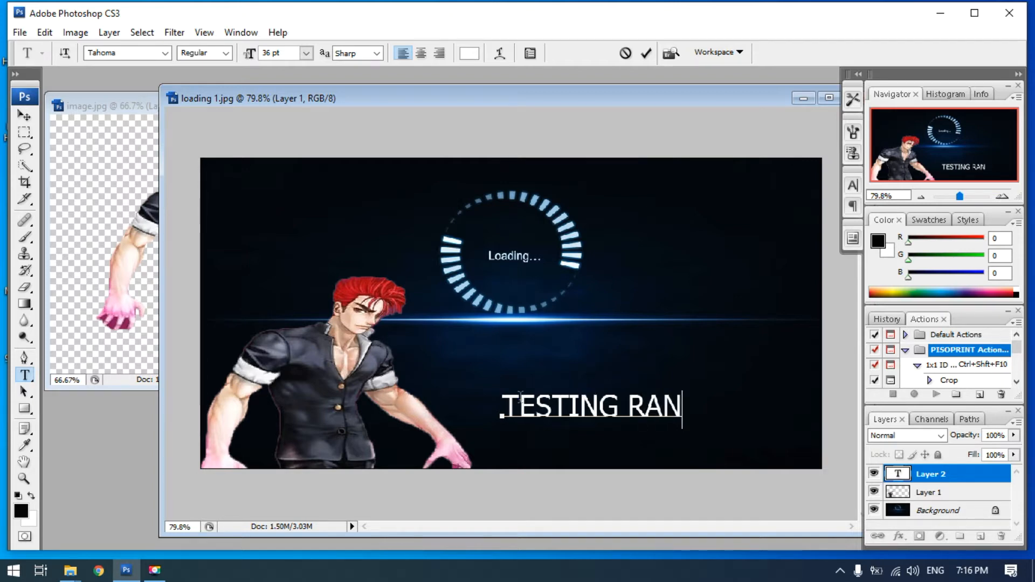
# Select the whole TESTING RAN text and set its font to Cambria
pyautogui.moveTo(504, 392); pyautogui.dragTo(681, 399)
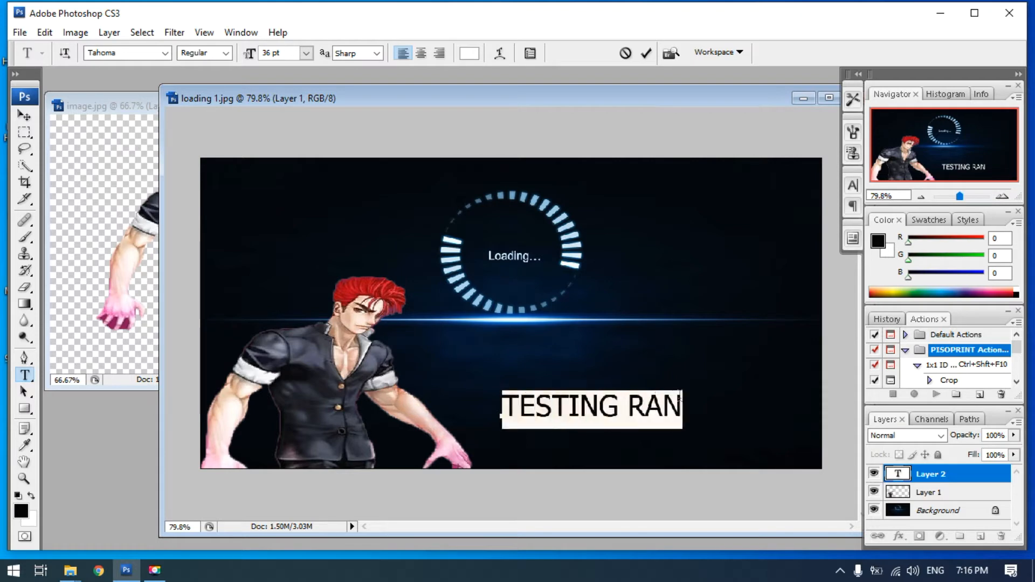
pyautogui.click(164, 53)
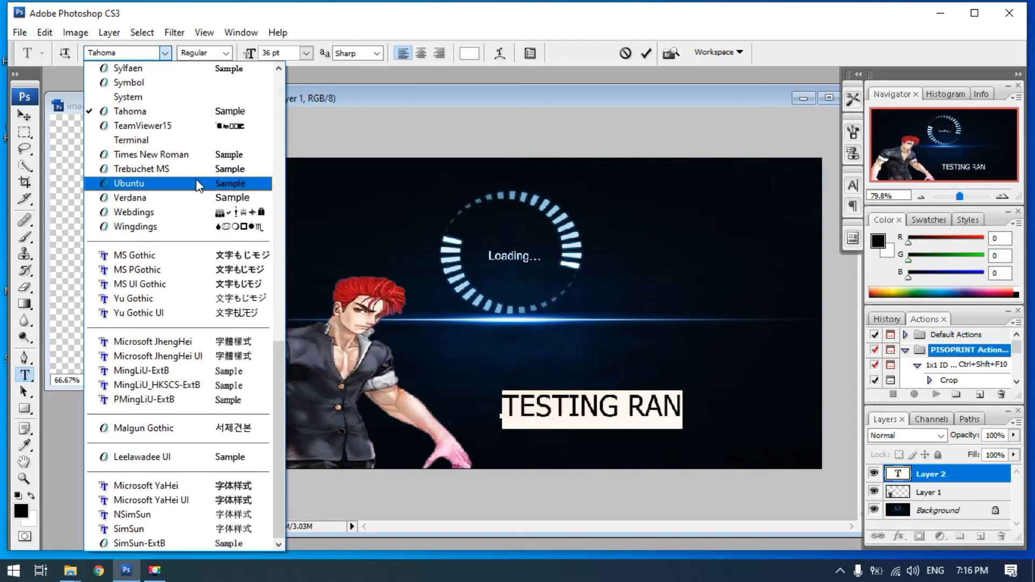
pyautogui.scroll(1, 184, 226)
pyautogui.scroll(-1, 184, 259)
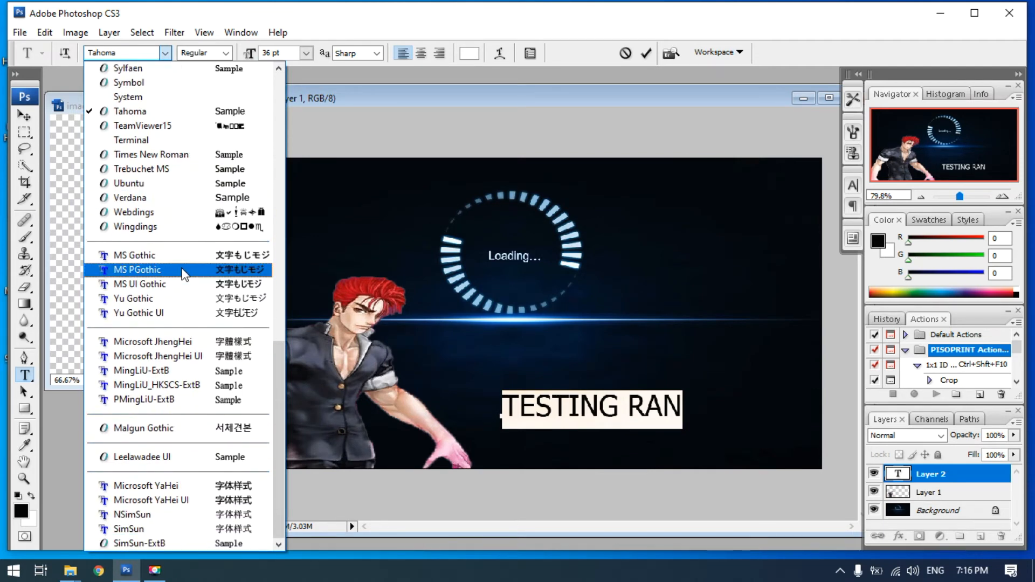
pyautogui.scroll(7, 185, 274)
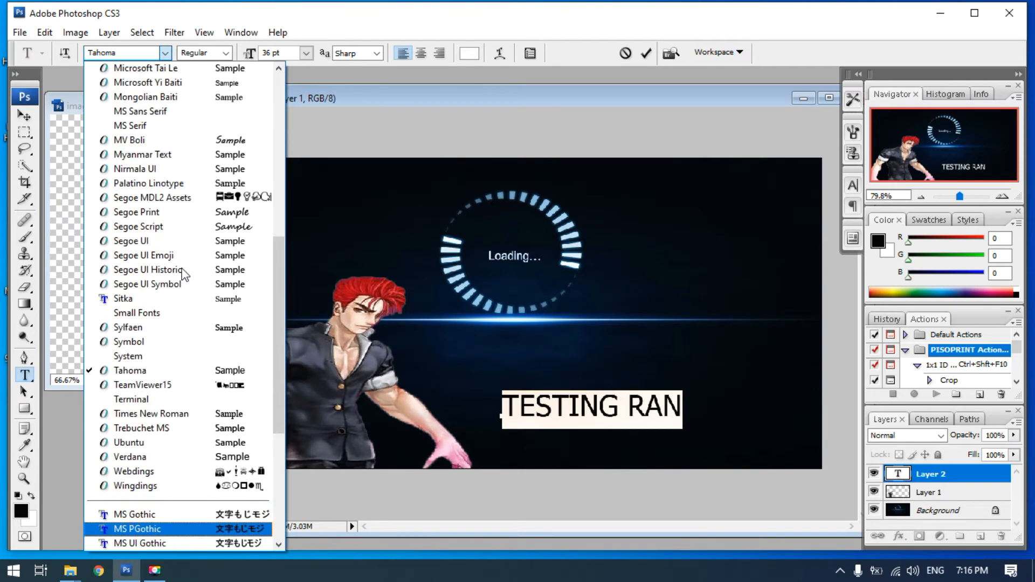
pyautogui.scroll(6, 185, 274)
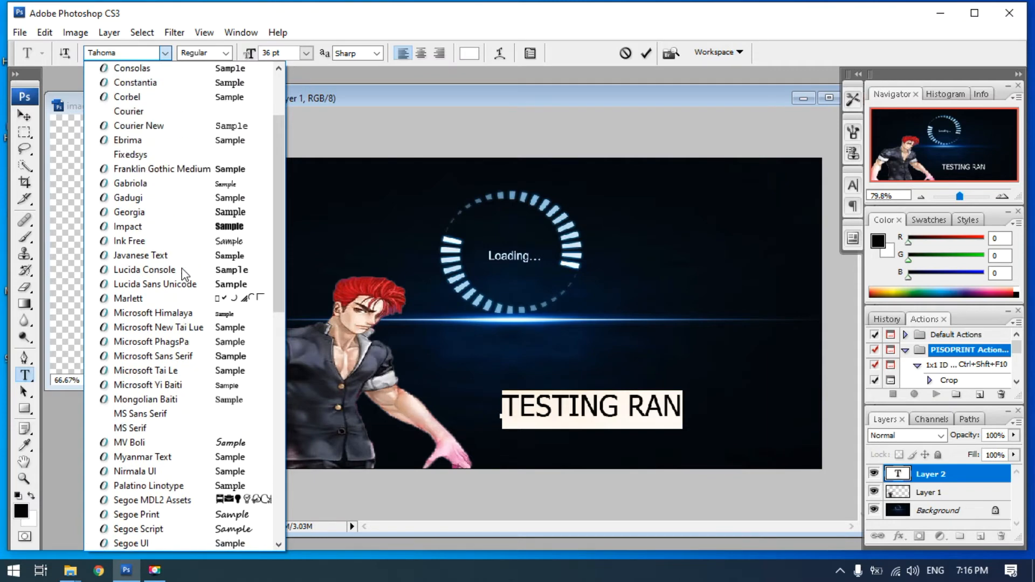
pyautogui.scroll(3, 185, 274)
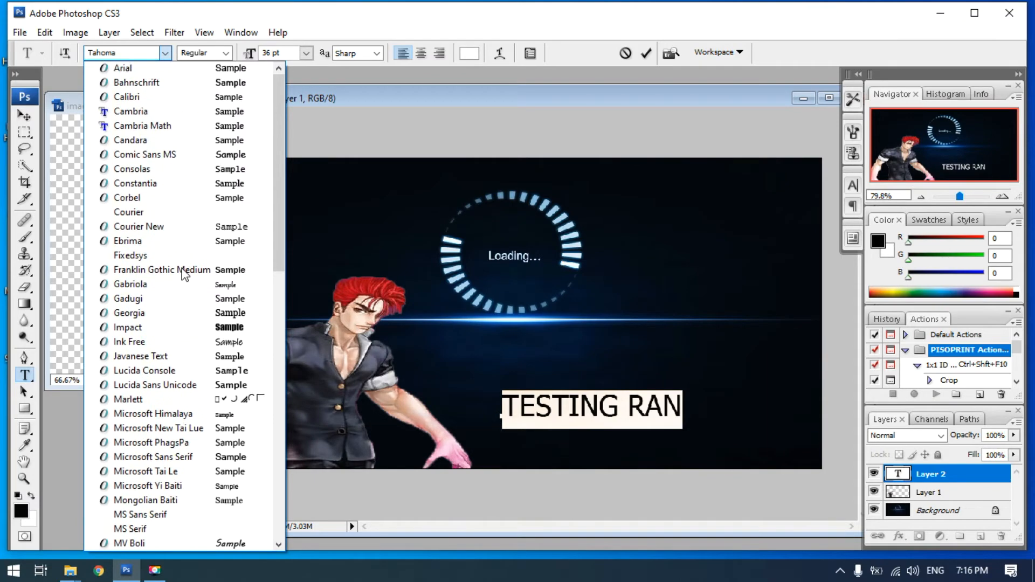
pyautogui.click(133, 109)
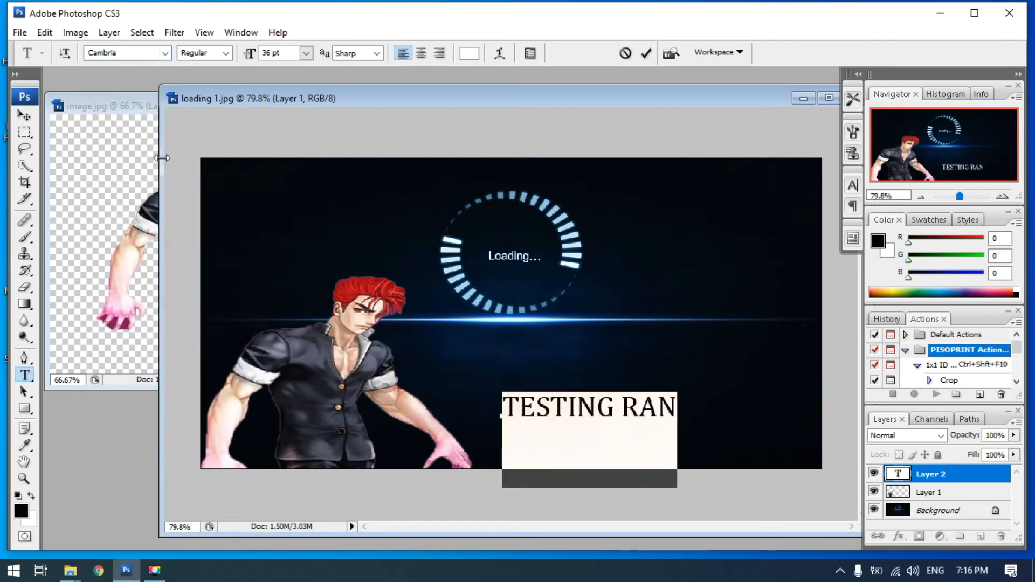
# Set the font of the TESTING RAN text to Impact and commit the text edit
pyautogui.click(169, 52)
pyautogui.scroll(2, 157, 248)
pyautogui.scroll(-5, 156, 204)
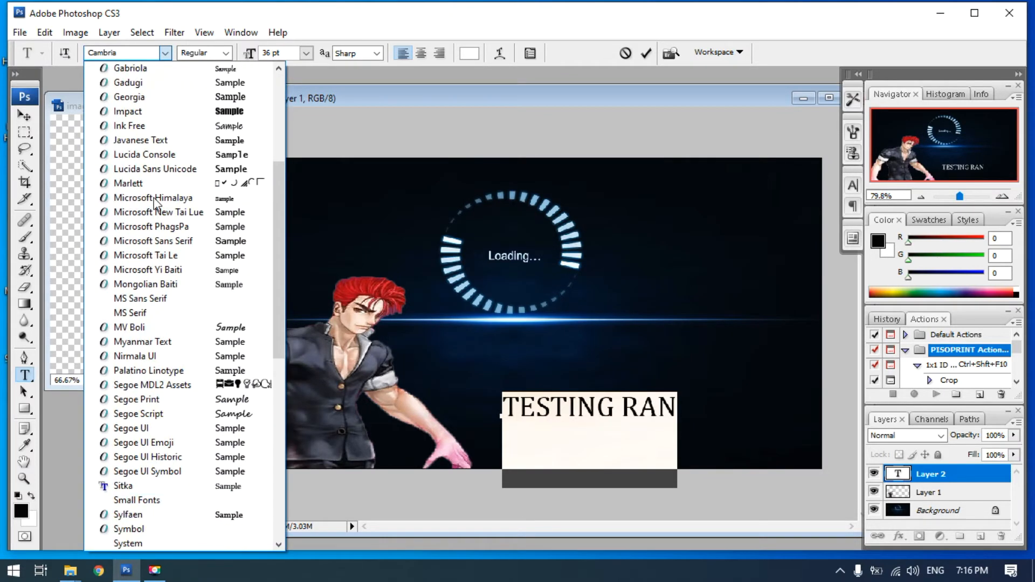
pyautogui.scroll(-7, 155, 204)
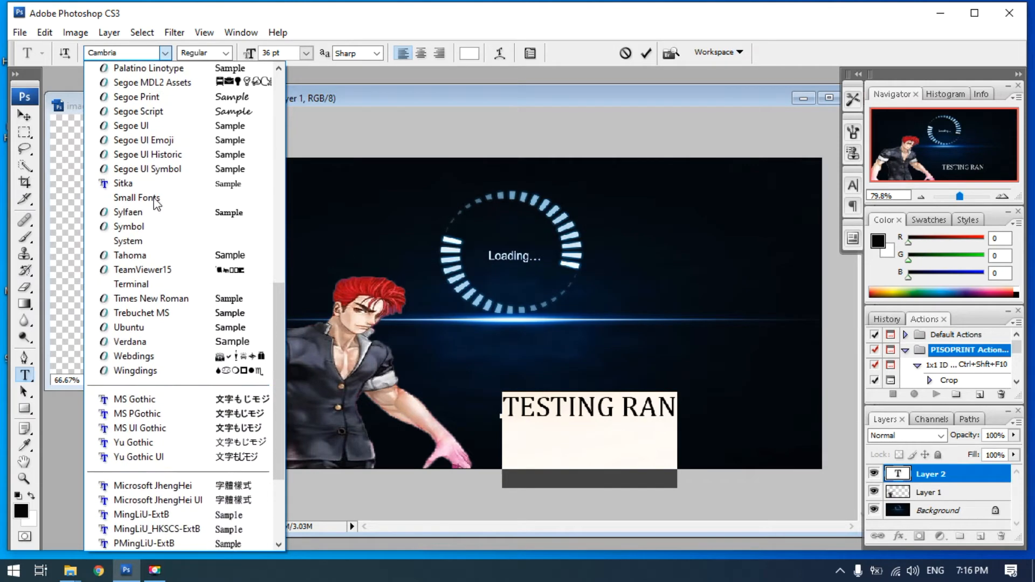
pyautogui.scroll(-3, 156, 204)
pyautogui.scroll(5, 156, 203)
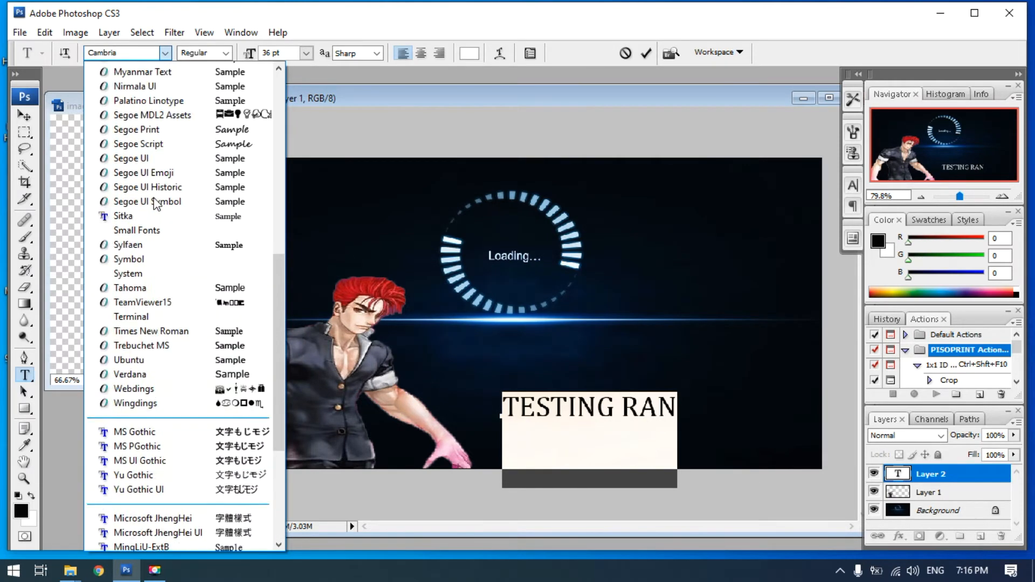
pyautogui.scroll(4, 156, 203)
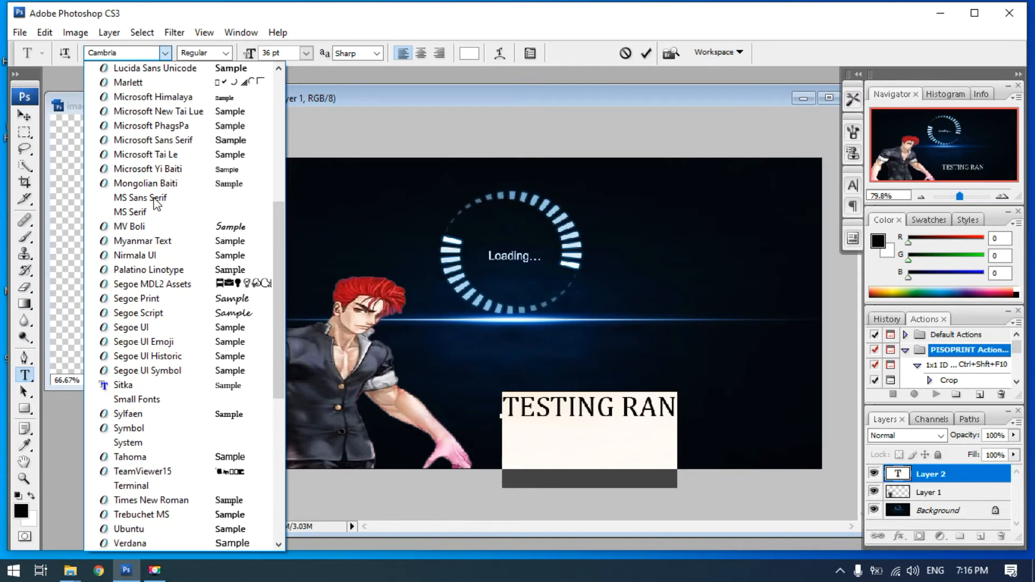
pyautogui.scroll(2, 156, 204)
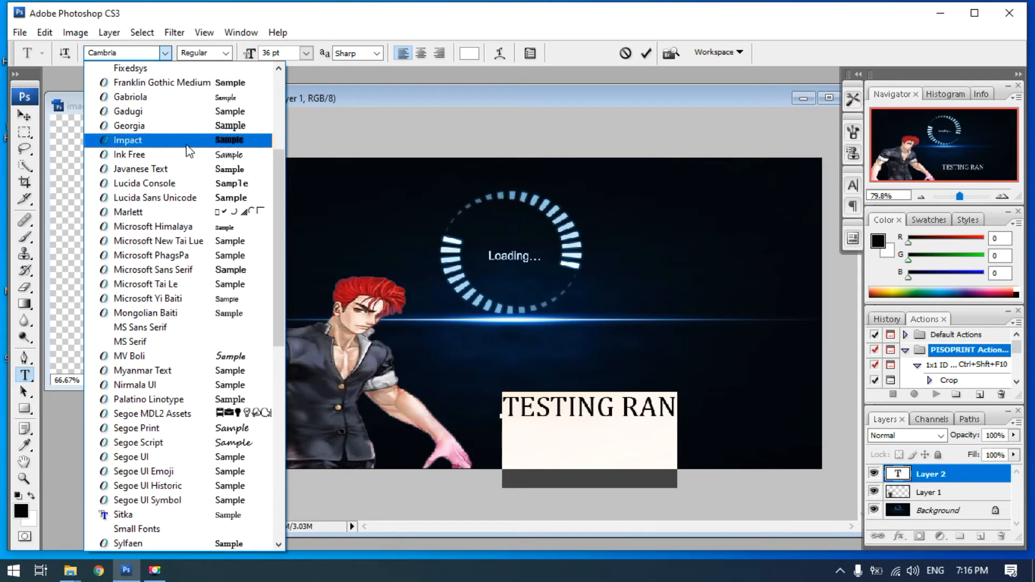
pyautogui.click(216, 139)
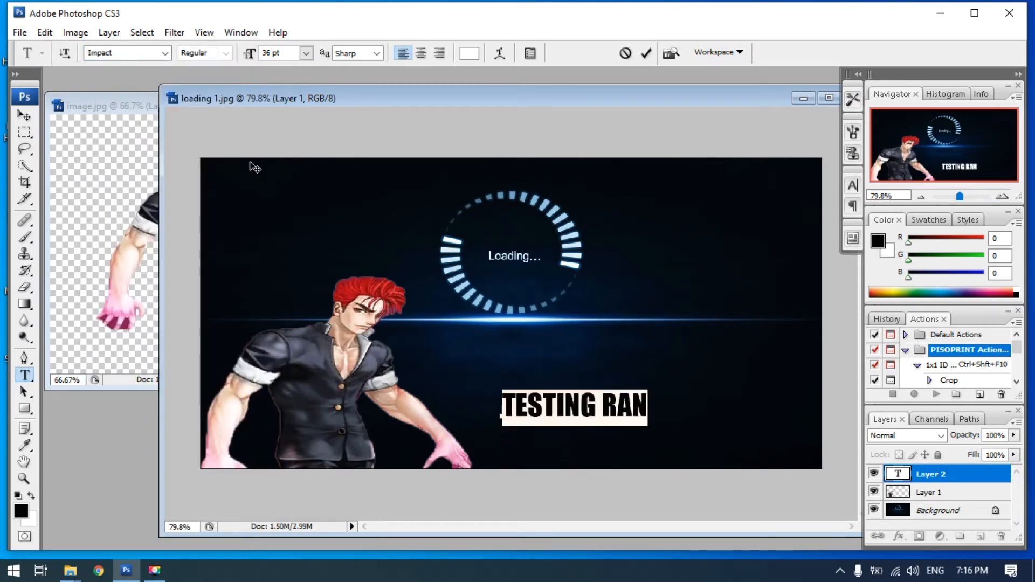
pyautogui.click(646, 52)
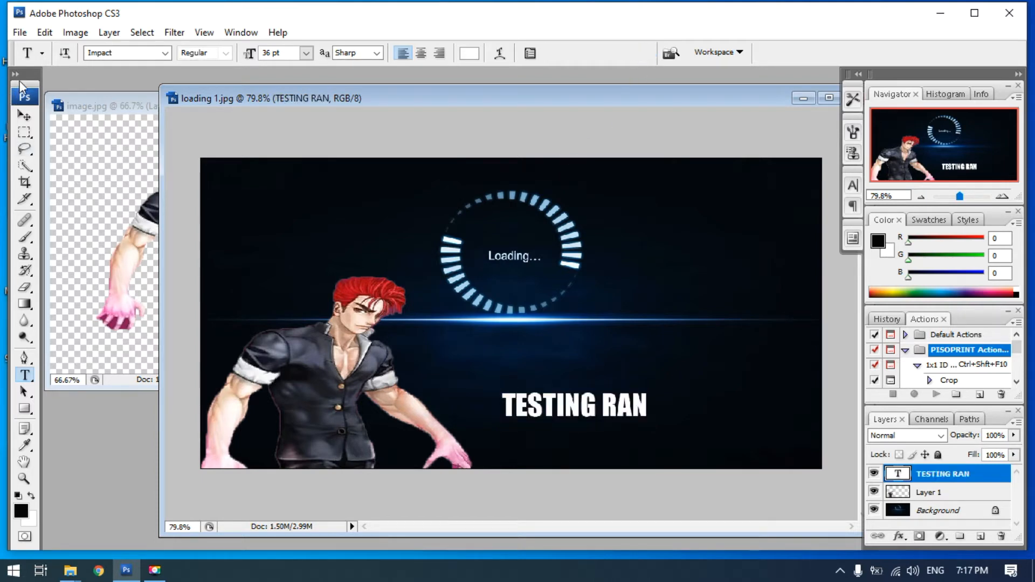
# Show the transform controls, scale the TESTING RAN text to about 151% width and 187% height, and place it in the image's upper-left corner
pyautogui.click(23, 115)
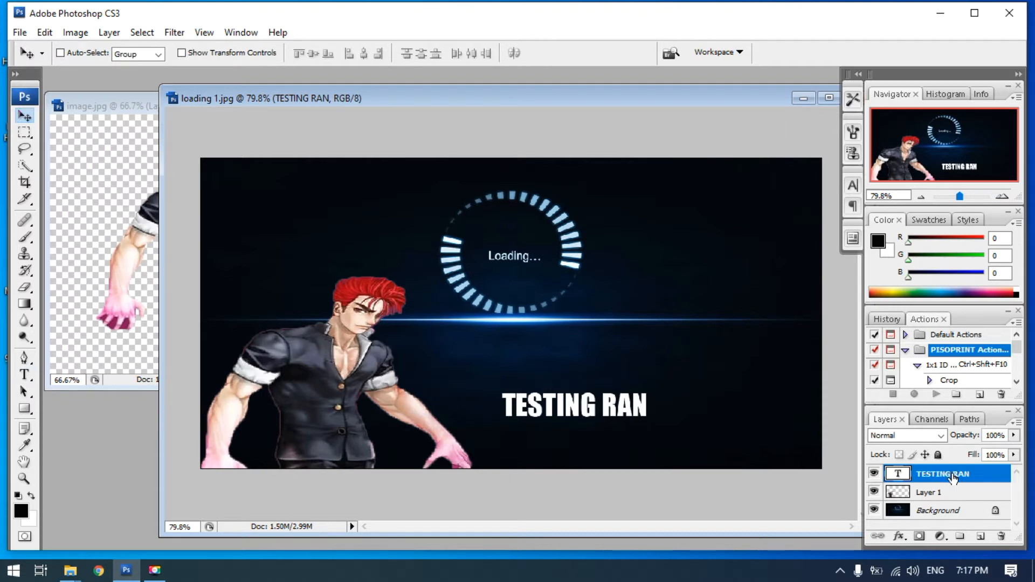
pyautogui.moveTo(570, 411)
pyautogui.mouseDown()
pyautogui.moveTo(581, 409)
pyautogui.moveTo(576, 427)
pyautogui.mouseUp()
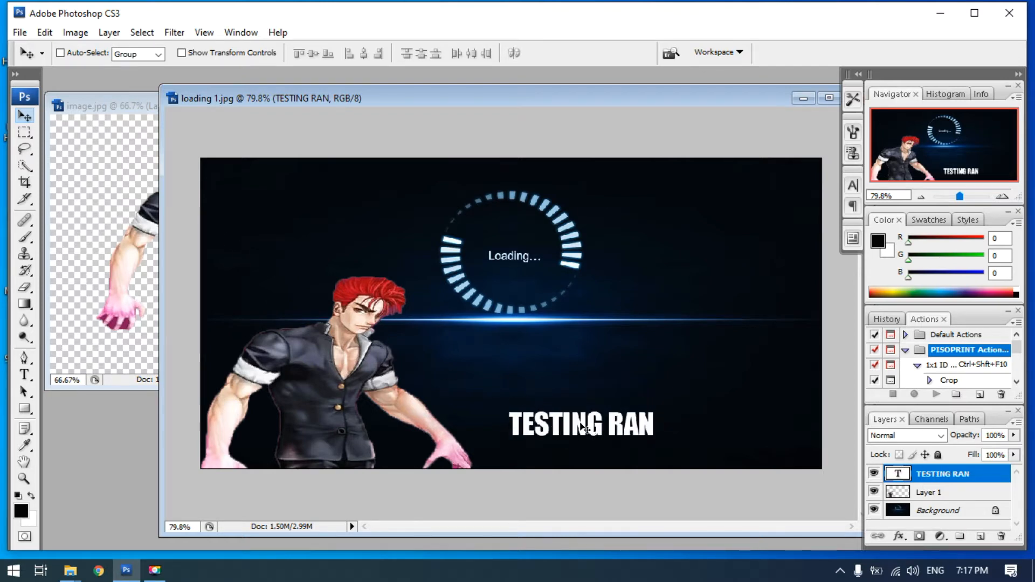
pyautogui.click(181, 52)
pyautogui.moveTo(654, 411); pyautogui.dragTo(376, 203)
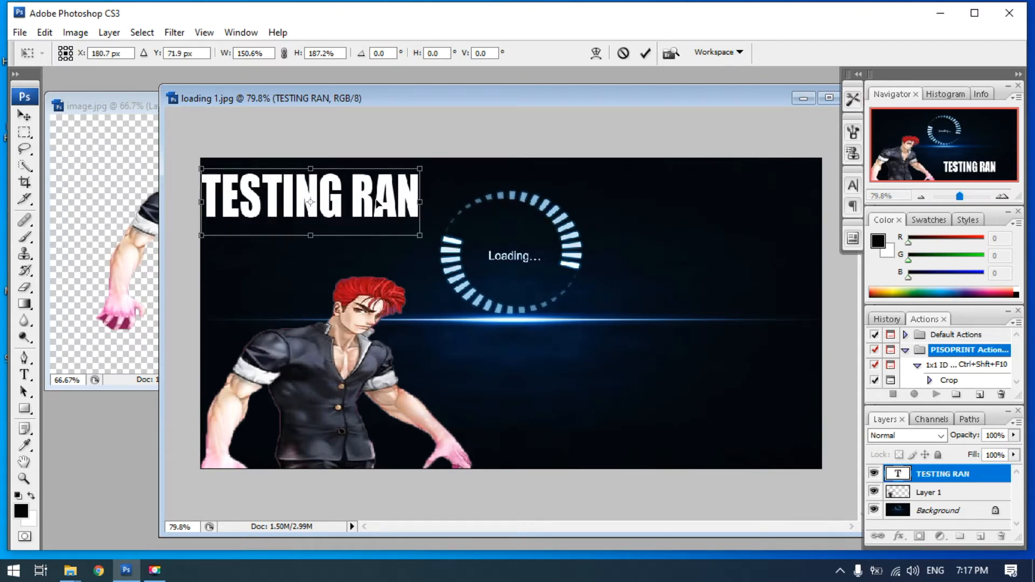
pyautogui.press('Right')
pyautogui.press('Right')
pyautogui.press('Right')
pyautogui.press('Right')
pyautogui.press('Right')
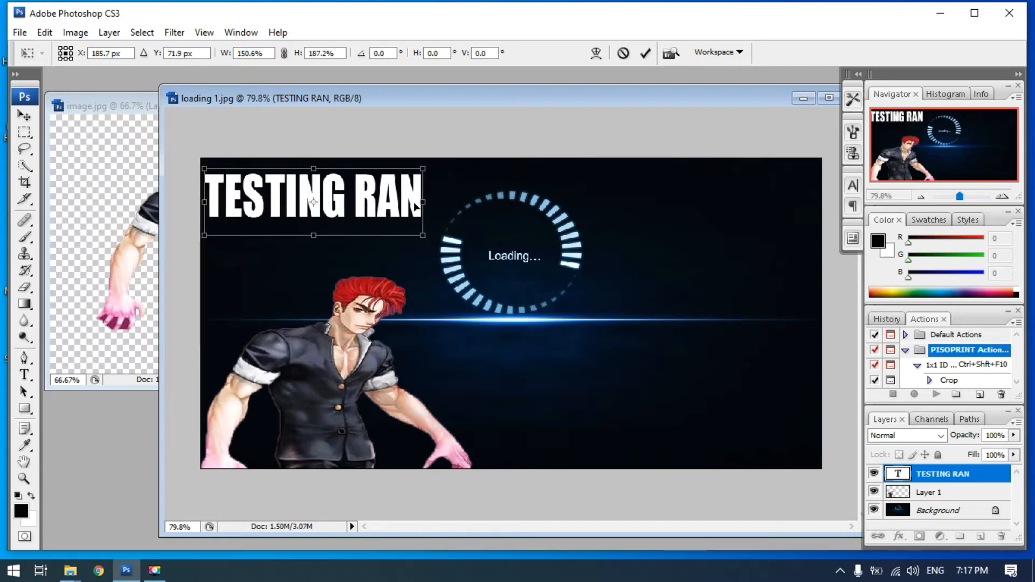
pyautogui.click(643, 54)
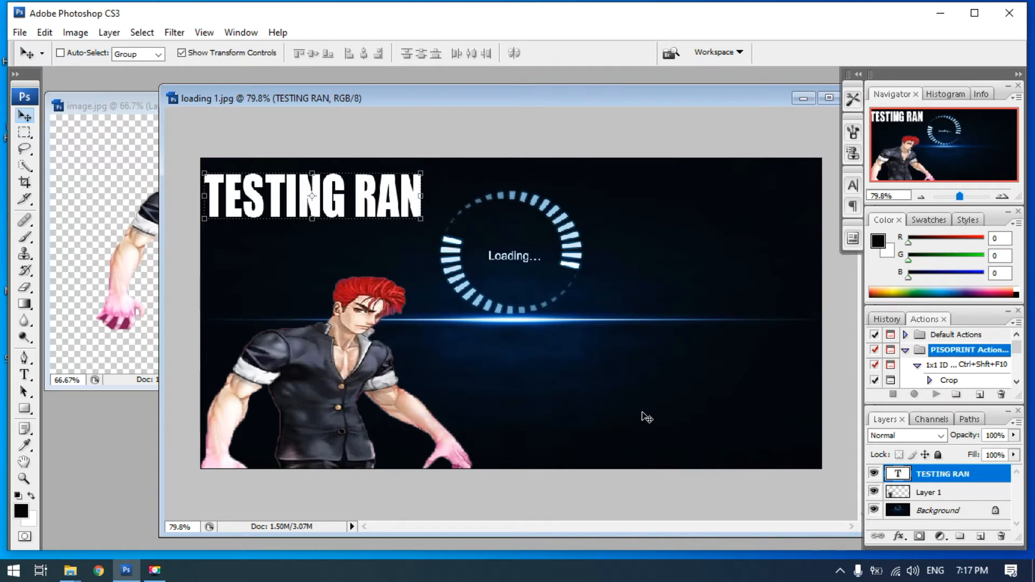
# Save the TESTING RAN loading image as the Photoshop file "loading 1" in the edit folder with maximum compatibility
pyautogui.click(20, 34)
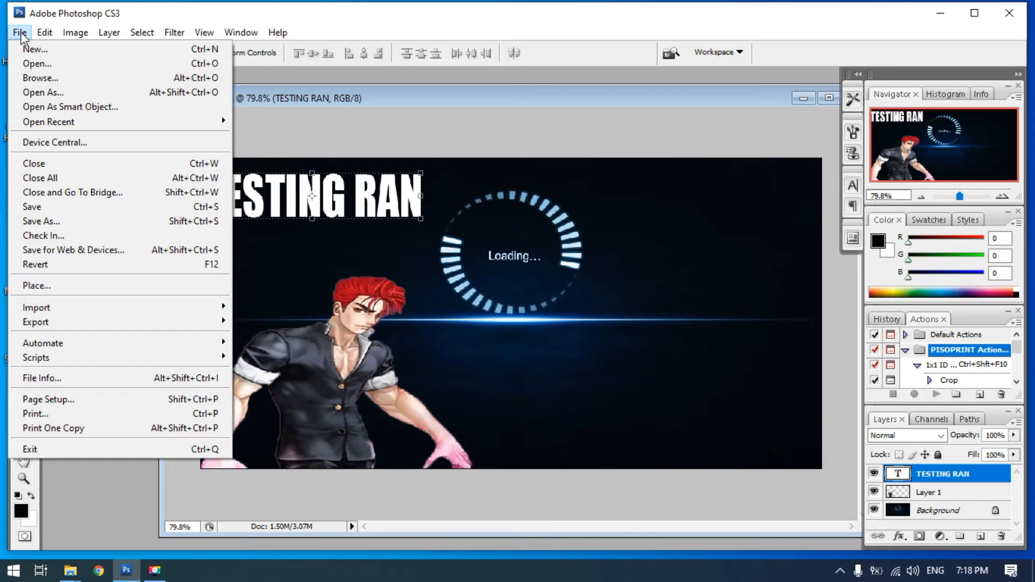
pyautogui.click(58, 226)
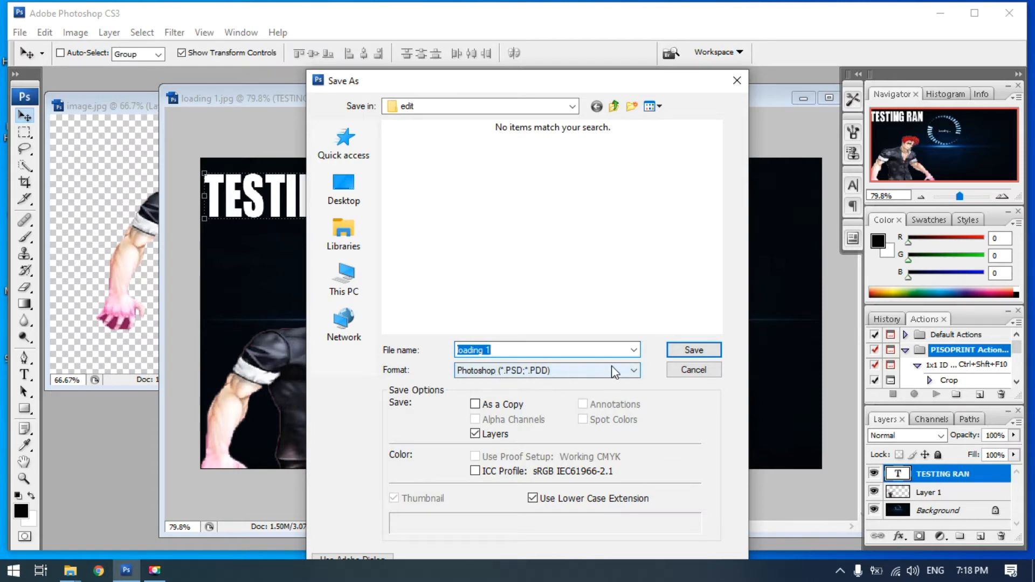
pyautogui.click(689, 352)
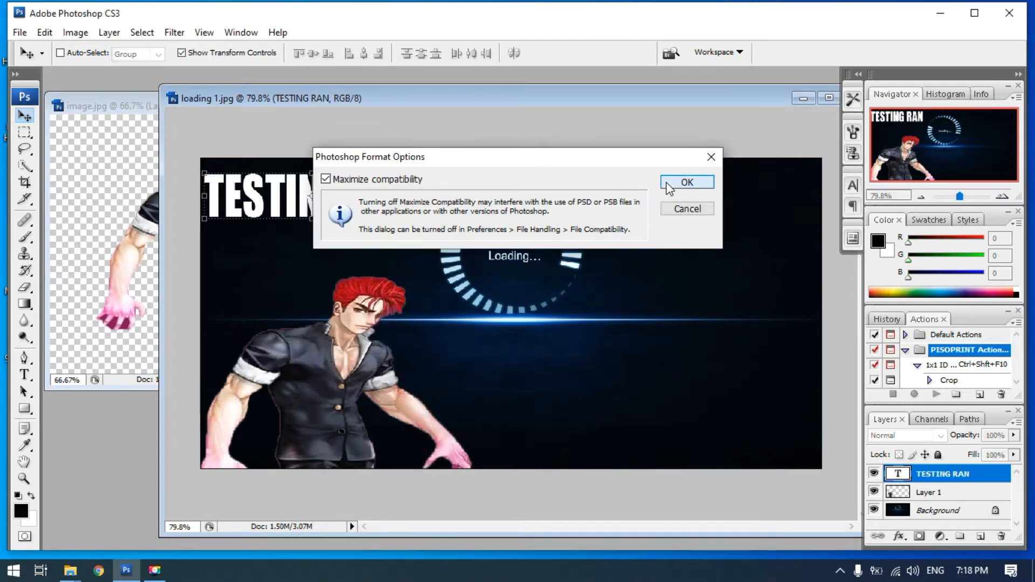
pyautogui.click(688, 183)
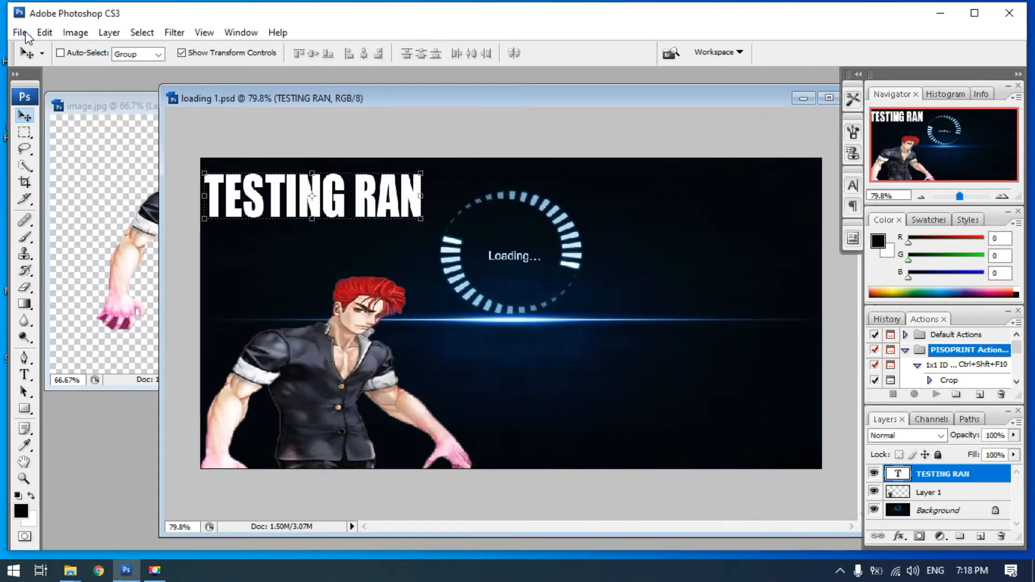
# Save a JPEG version of the loading image as "loading 1 copy.jpg" in the edit folder
pyautogui.click(19, 33)
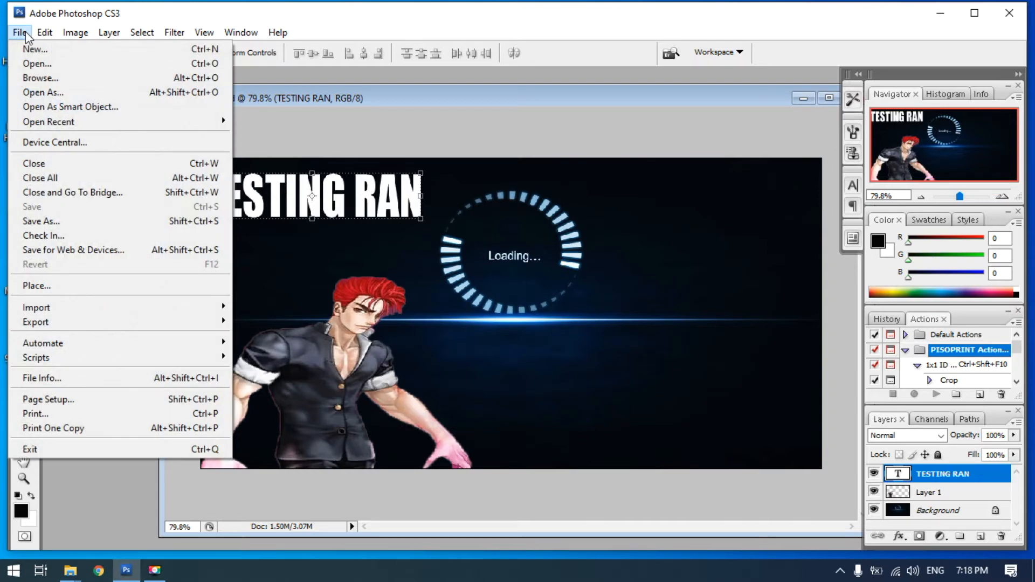
pyautogui.click(54, 220)
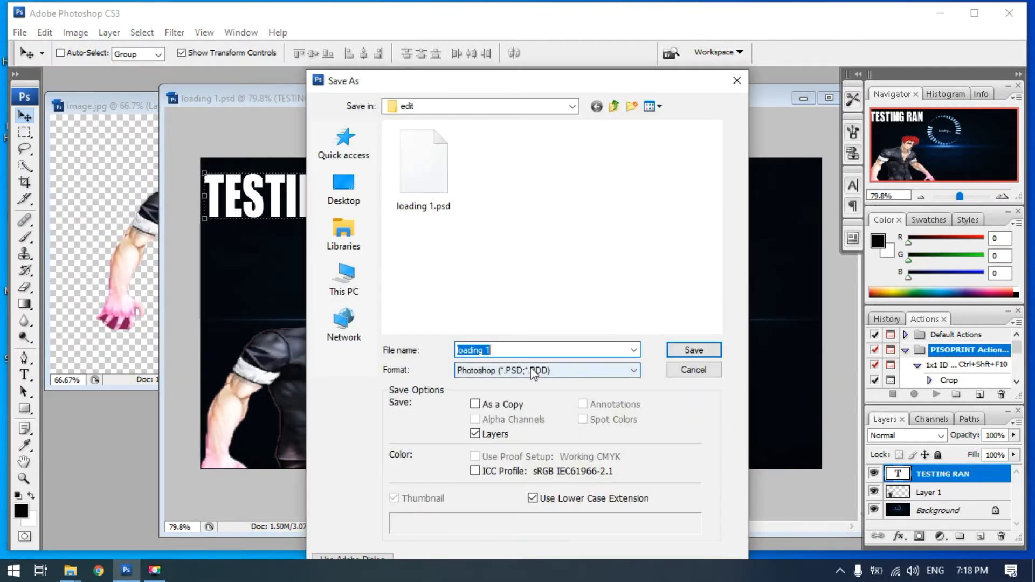
pyautogui.click(534, 371)
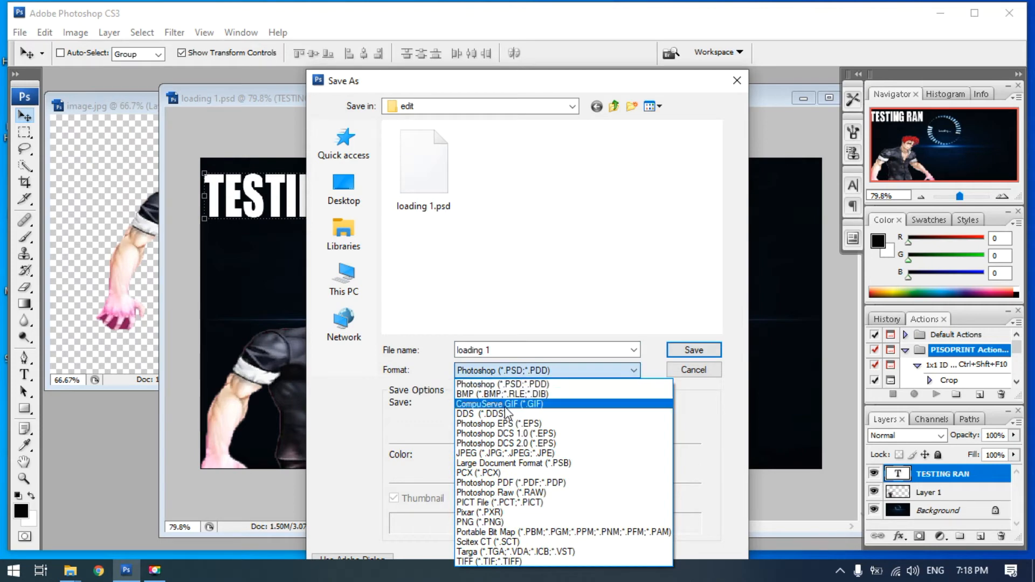
pyautogui.click(494, 453)
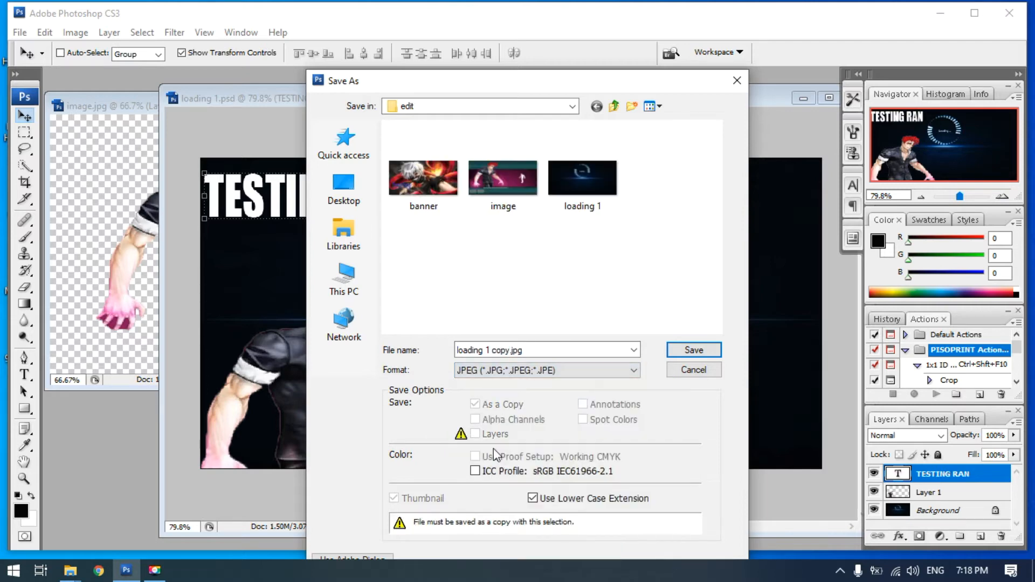
pyautogui.click(686, 351)
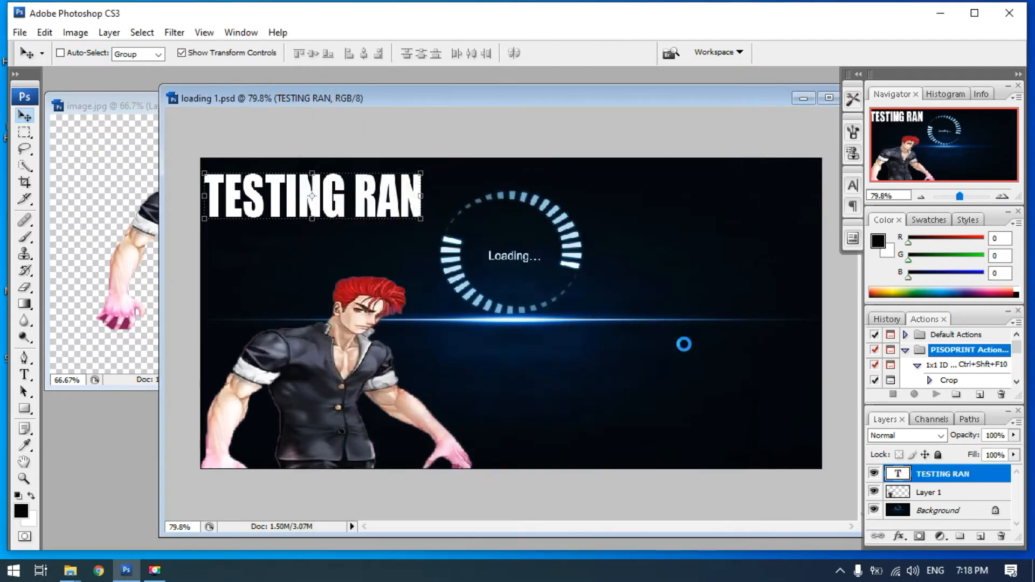
pyautogui.click(587, 143)
pyautogui.click(20, 33)
pyautogui.click(52, 222)
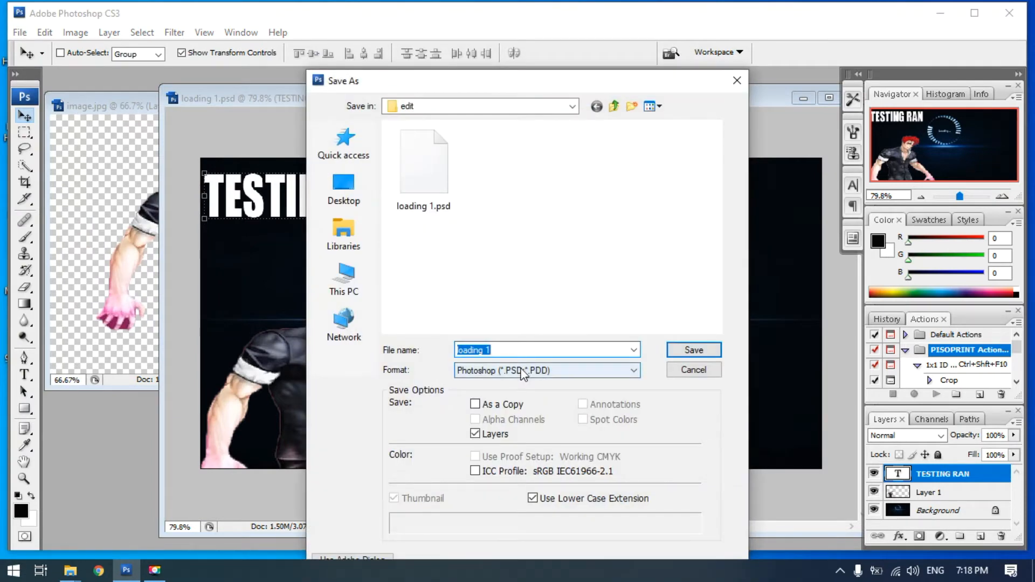
pyautogui.click(521, 371)
pyautogui.click(486, 416)
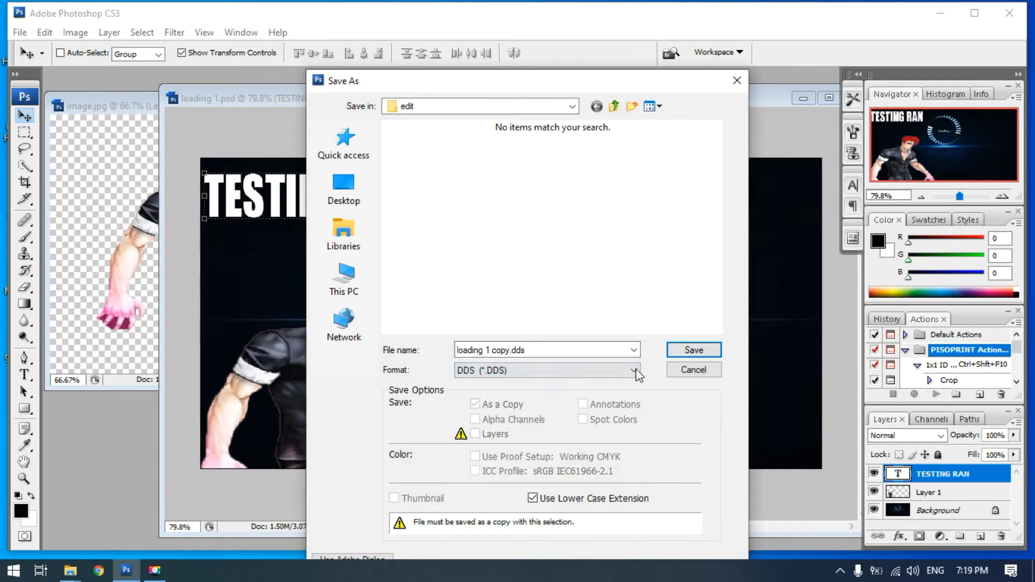
pyautogui.click(690, 350)
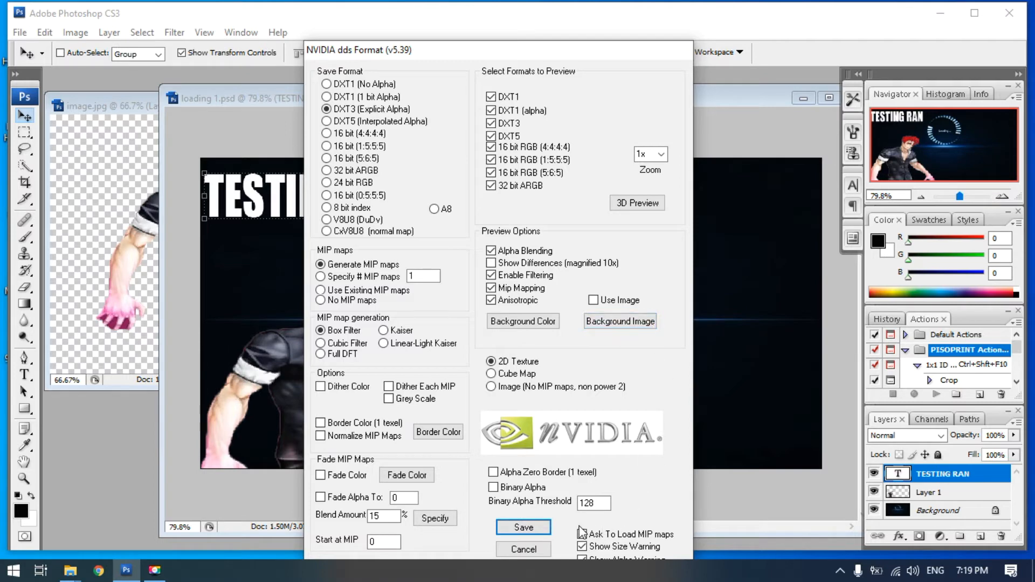
pyautogui.click(524, 550)
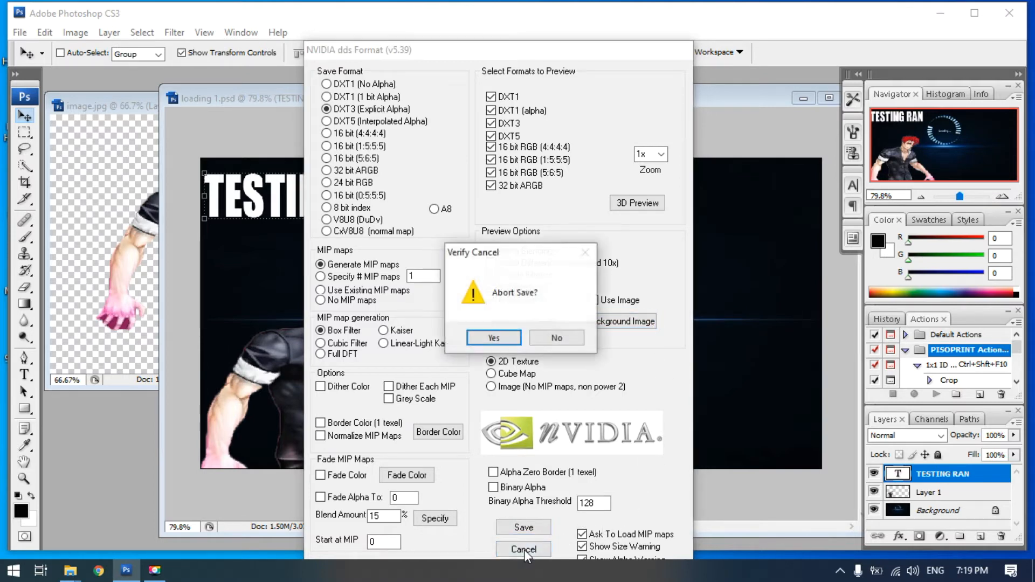
pyautogui.click(494, 338)
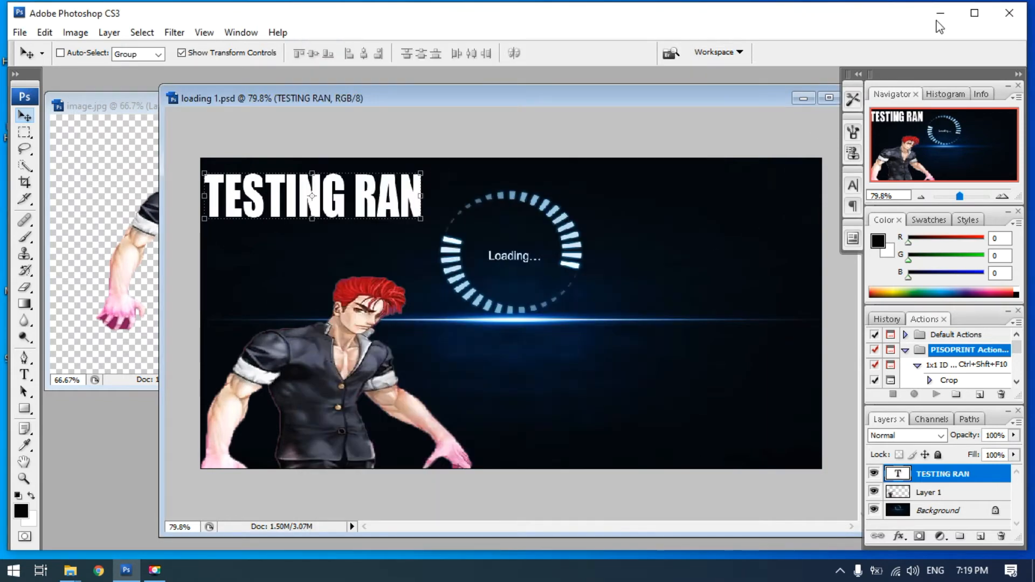
# Switch to the edit folder, view the "loading 1 copy" image in Paint, and close it again
pyautogui.click(940, 13)
pyautogui.click(713, 304)
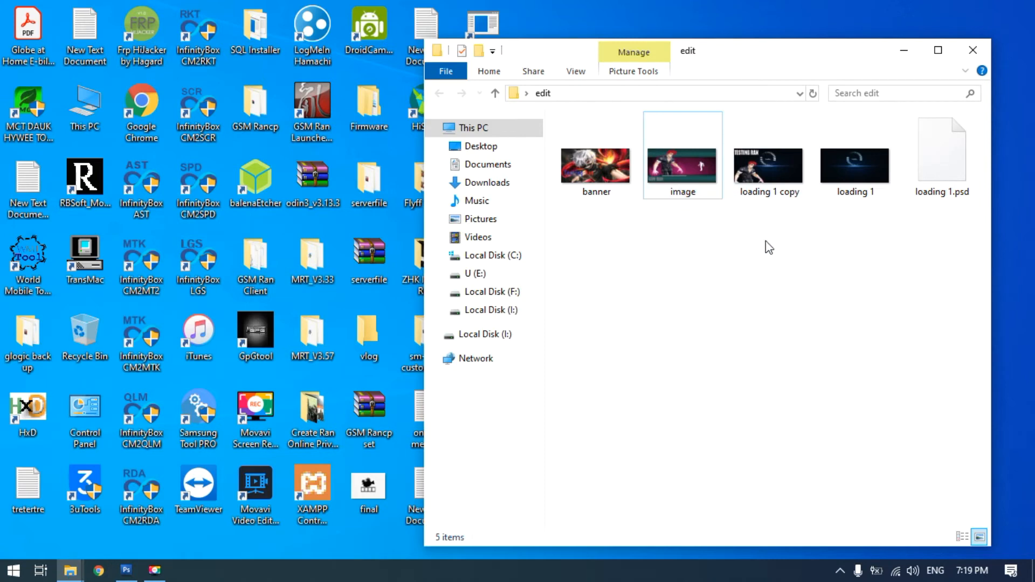
pyautogui.doubleClick(762, 164)
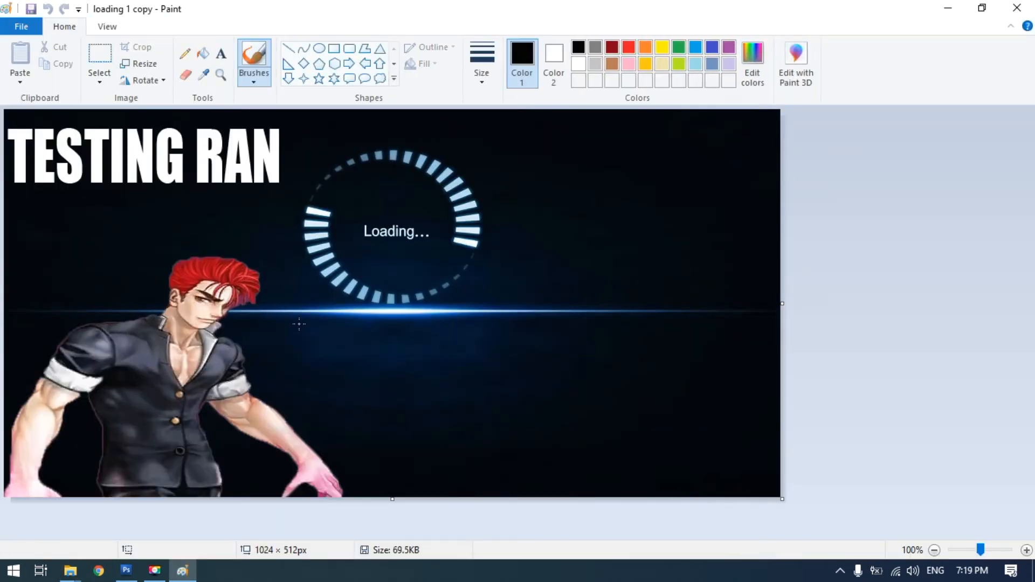
pyautogui.click(1016, 9)
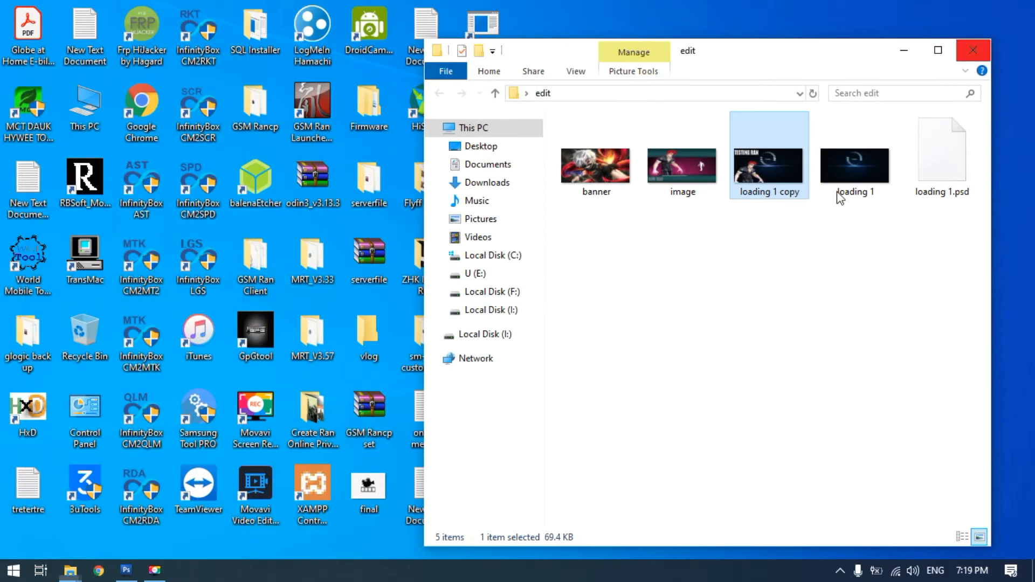
pyautogui.click(767, 257)
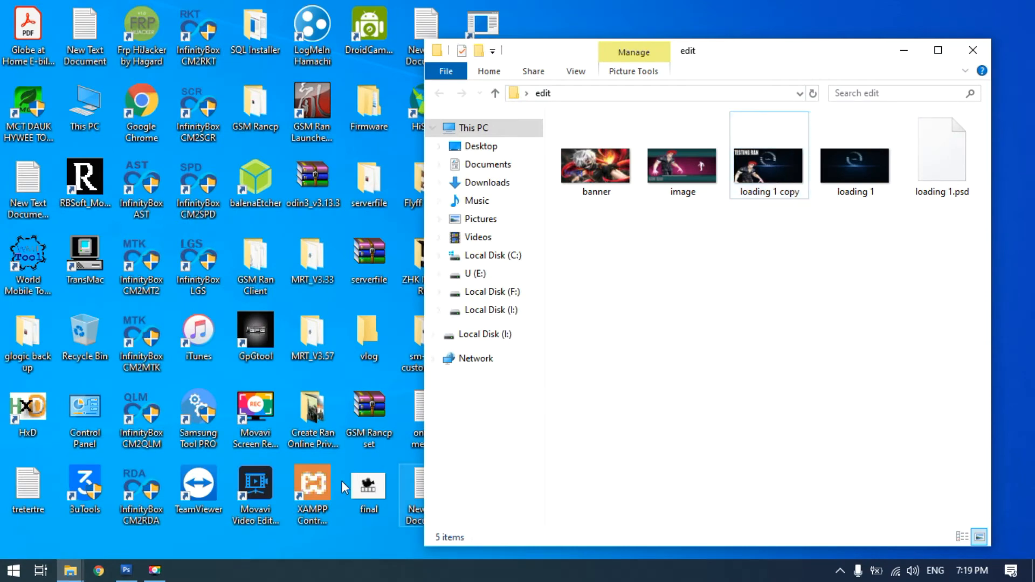
# Switch to Chrome, open the bookmarked "DDS to JPG - Convert image online" page, and choose "loading 1 copy.jpg" as the source file
pyautogui.click(100, 572)
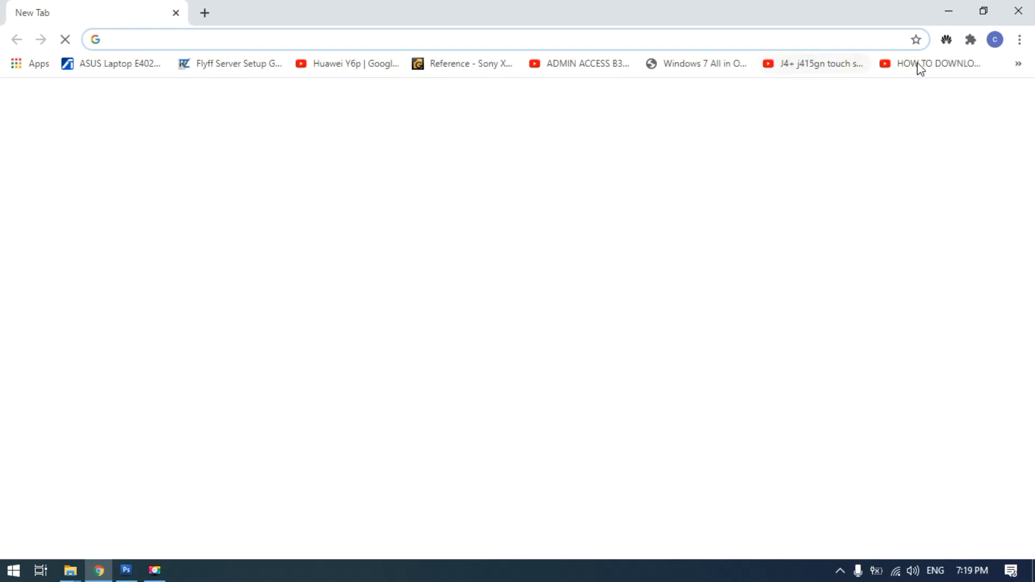
pyautogui.click(1018, 65)
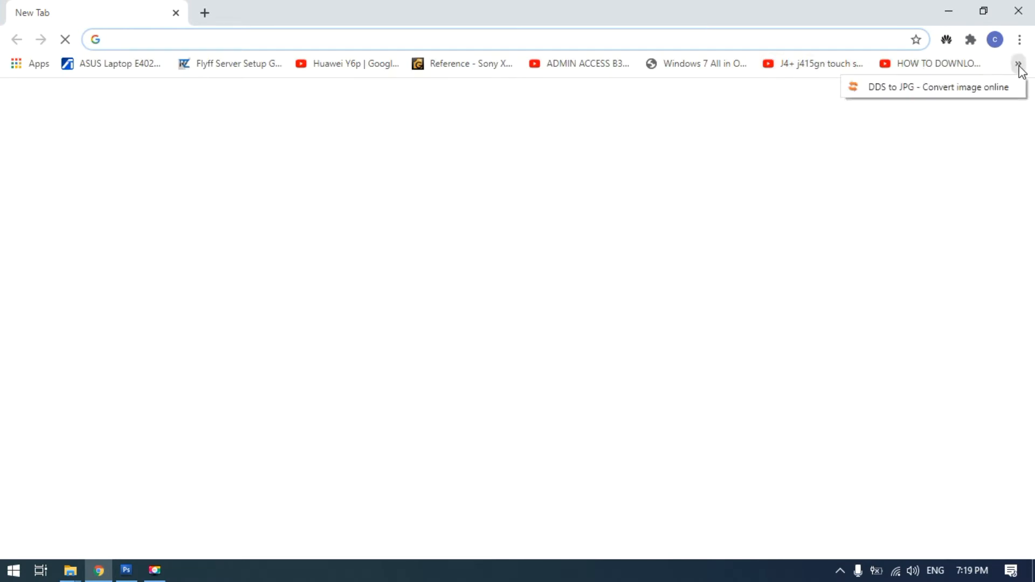
pyautogui.click(939, 87)
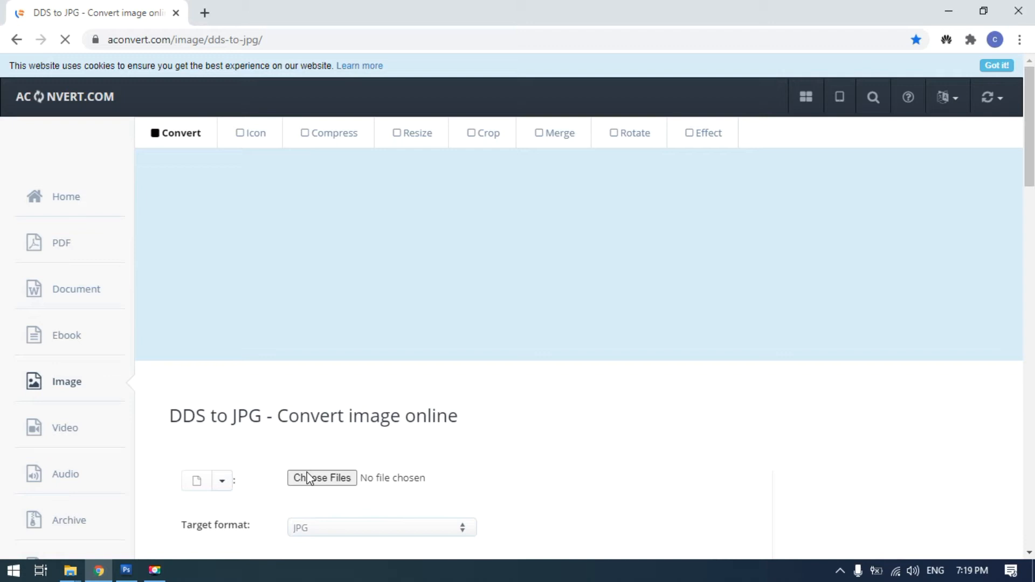
pyautogui.click(322, 478)
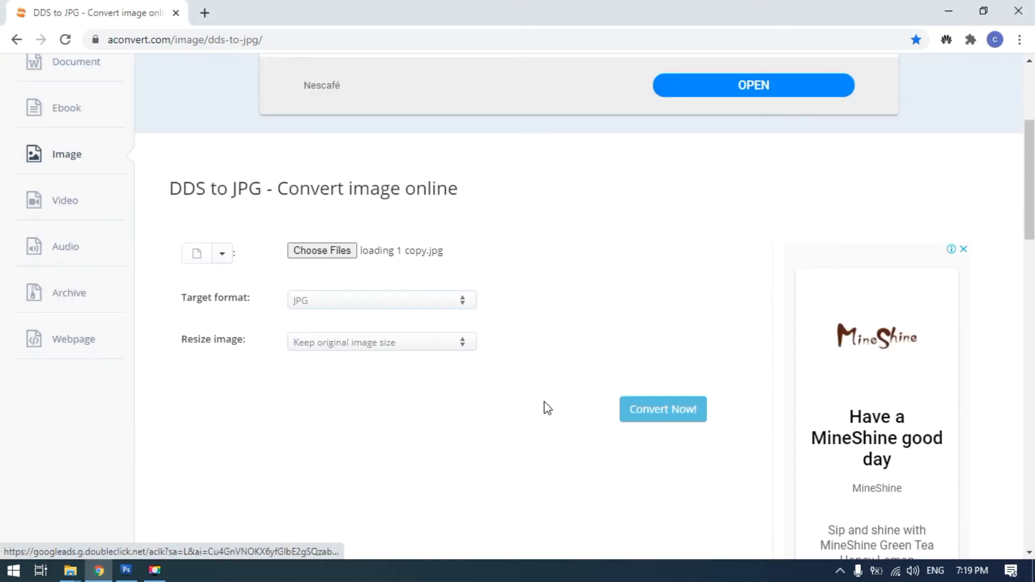
# Convert "loading 1 copy.jpg" to DDS format, keeping the original image size
pyautogui.click(459, 300)
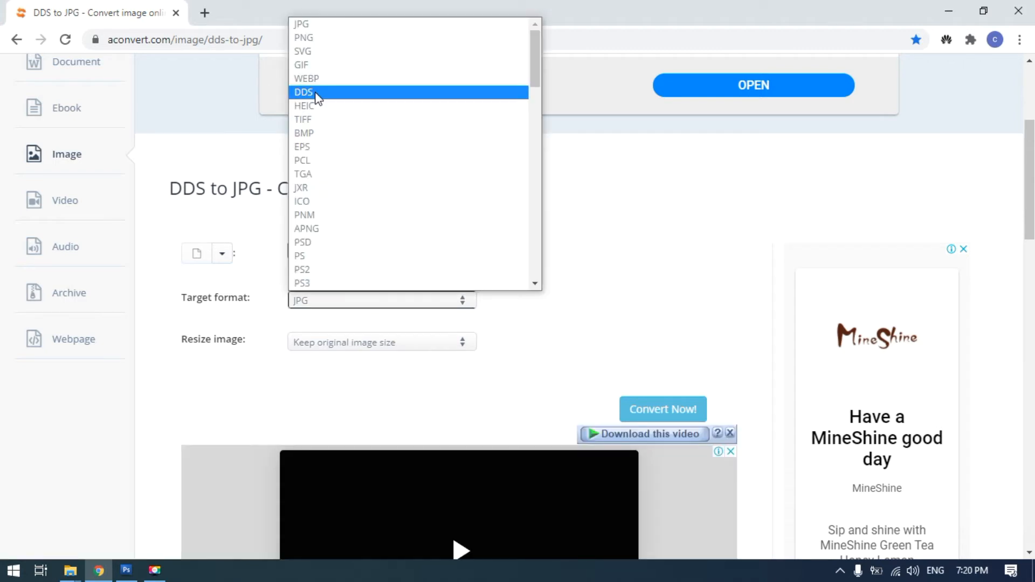
pyautogui.click(317, 92)
pyautogui.click(661, 412)
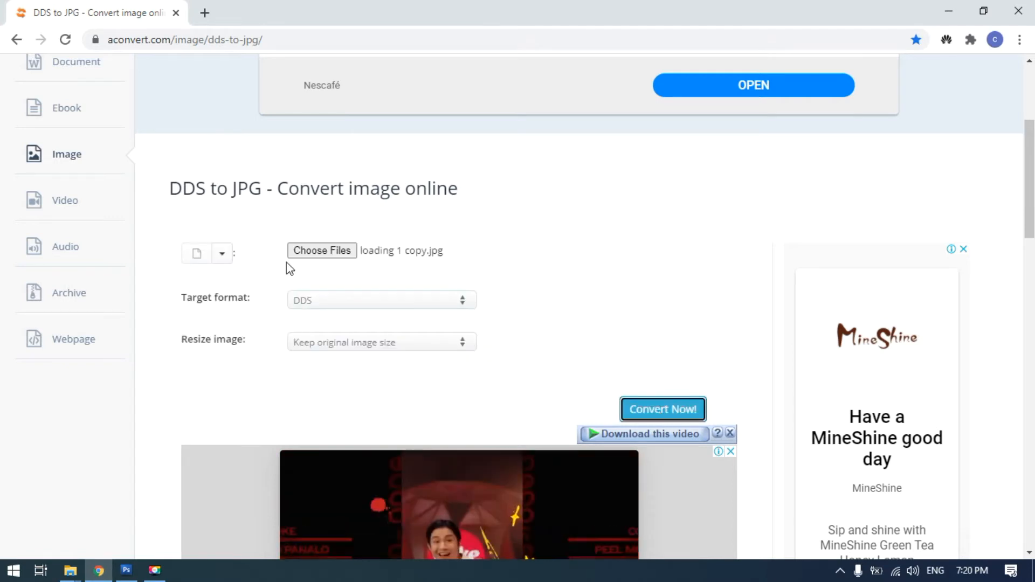
# Convert "loading 1 copy.jpg" to TGA format as well
pyautogui.click(462, 306)
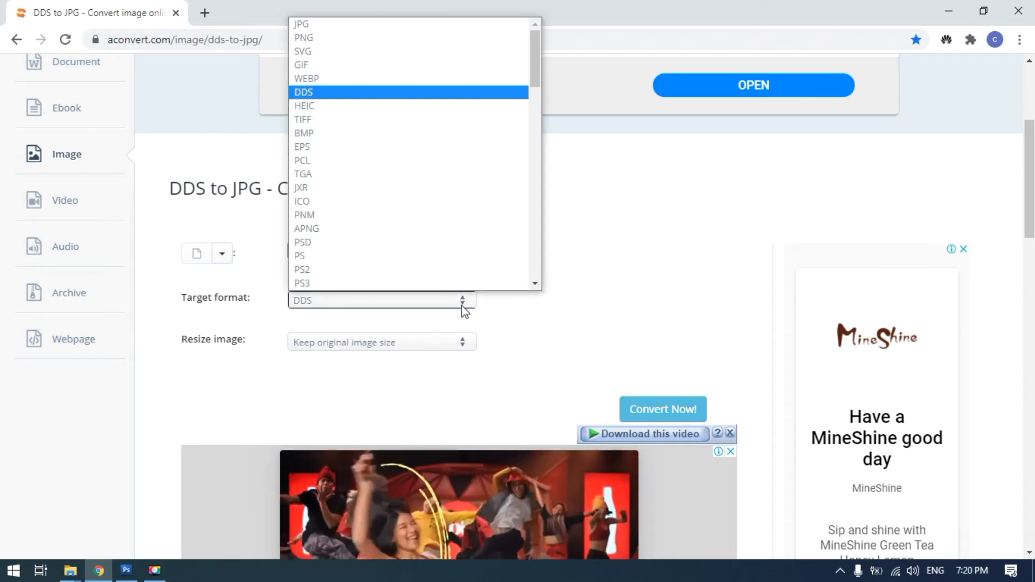
pyautogui.click(330, 147)
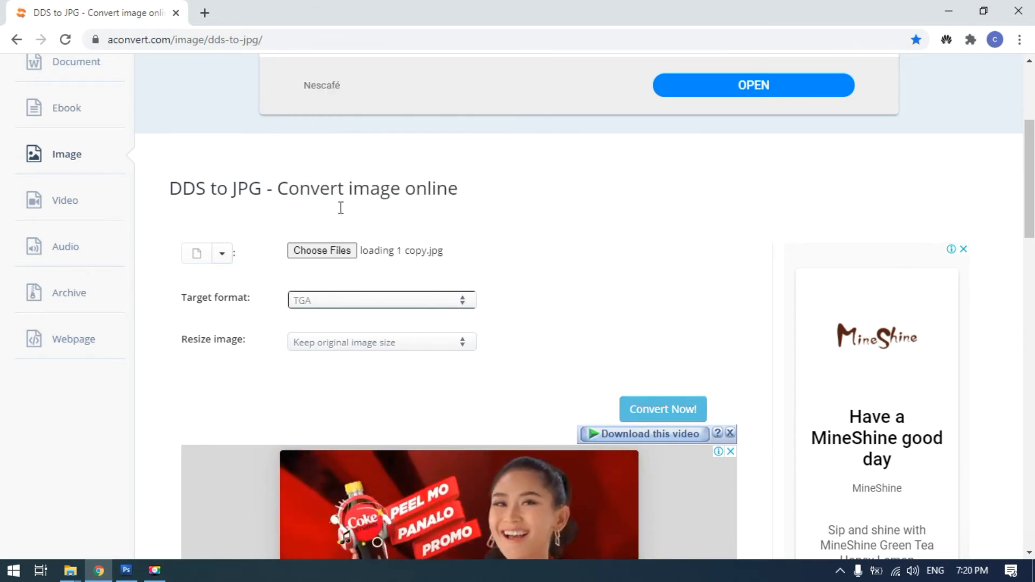
pyautogui.click(667, 408)
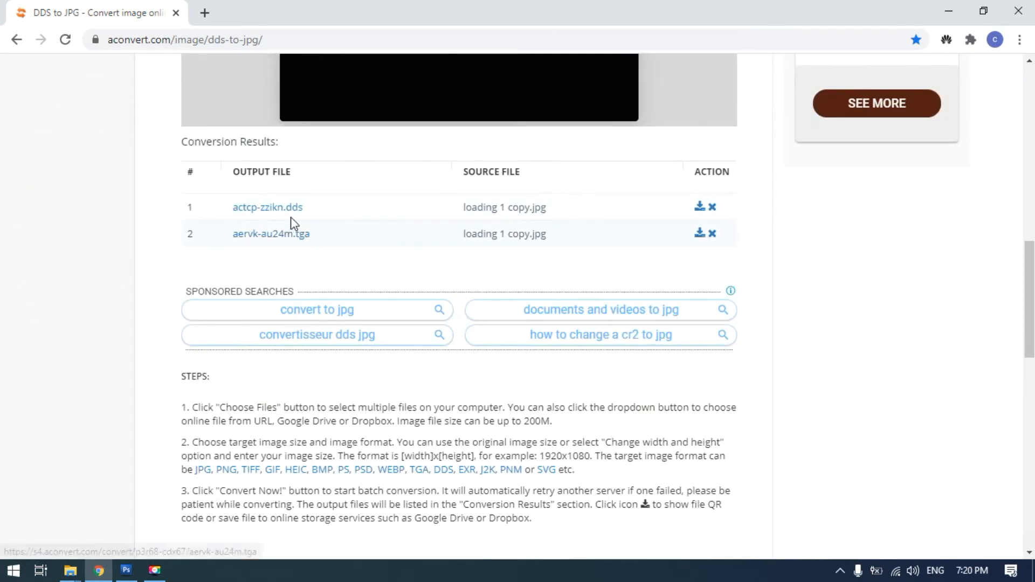
# Download the converted DDS file through its file URL and close its file information page
pyautogui.click(700, 210)
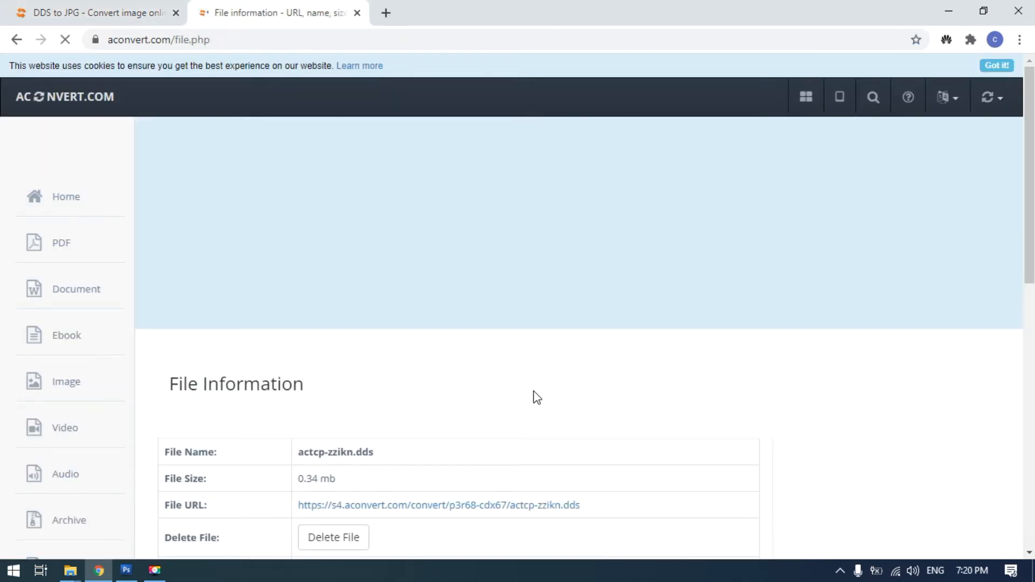
pyautogui.scroll(-3, 537, 397)
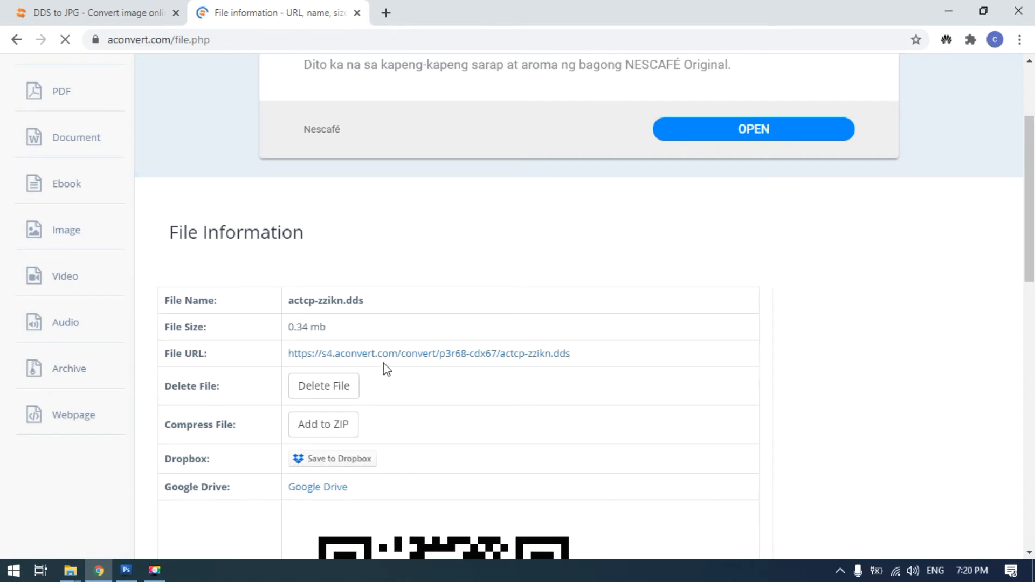
pyautogui.click(404, 358)
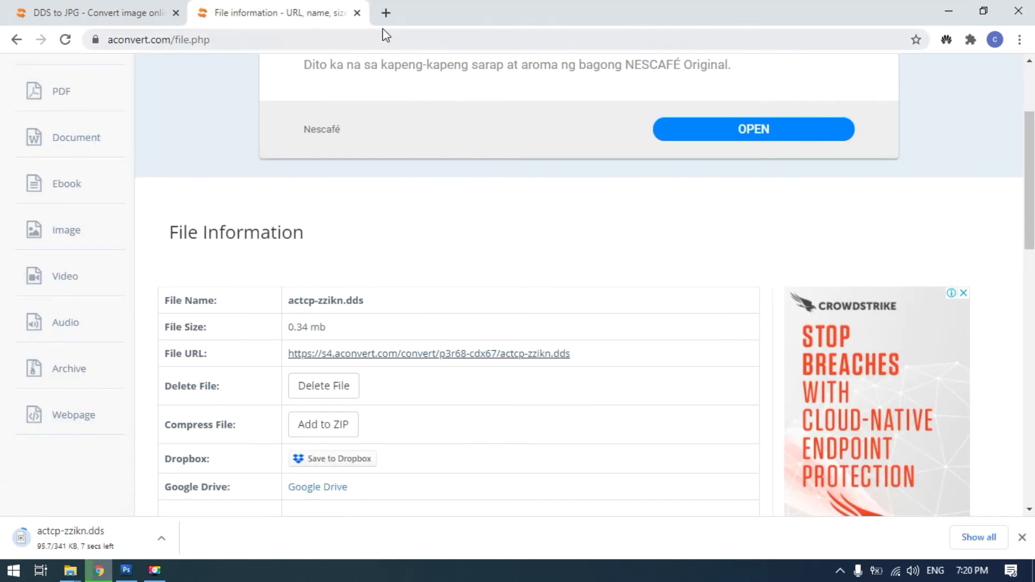
pyautogui.click(360, 16)
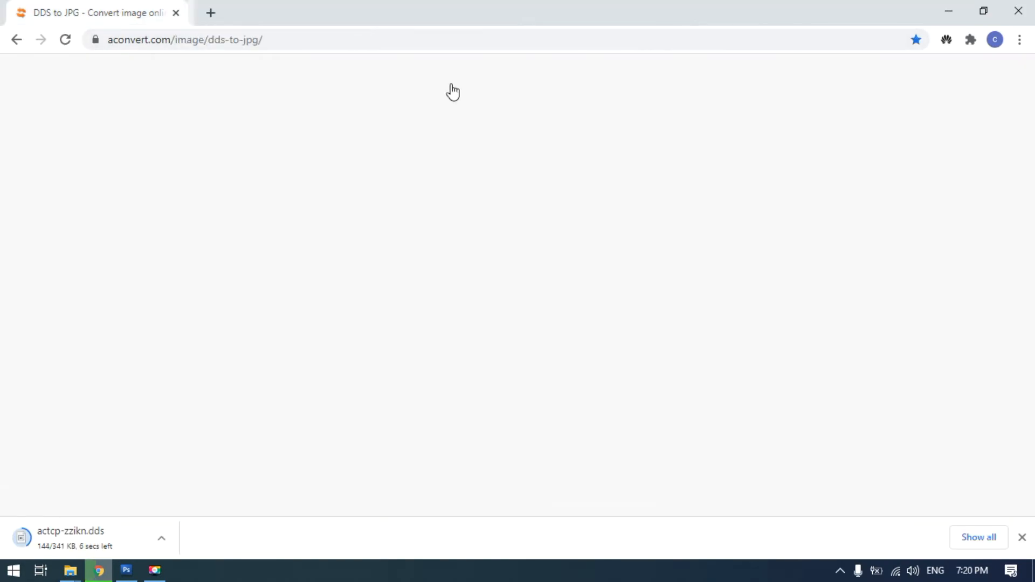
# Open the file information of the converted TGA file and download it through its file URL
pyautogui.scroll(-5, 717, 292)
pyautogui.scroll(5, 717, 293)
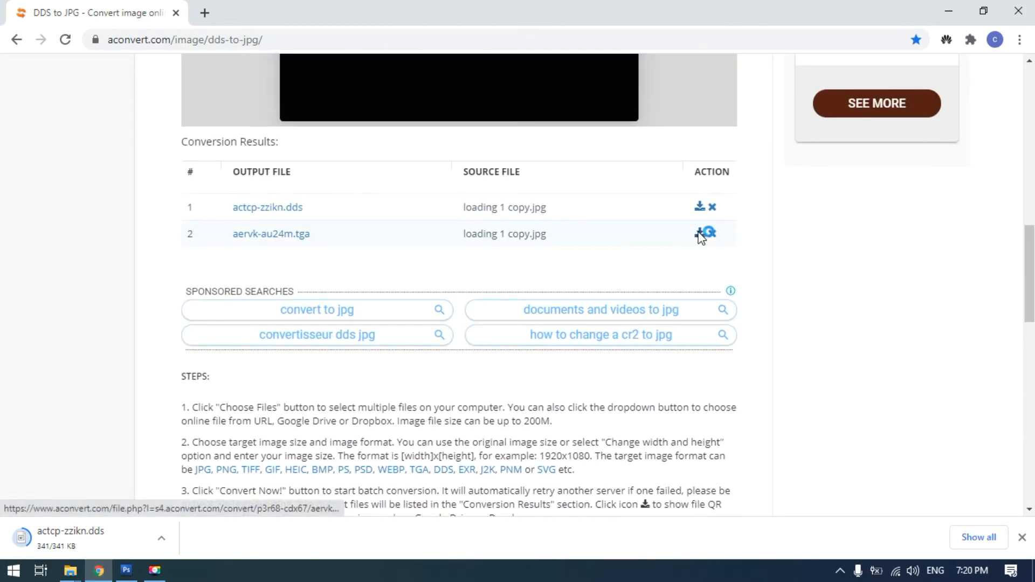
pyautogui.click(699, 234)
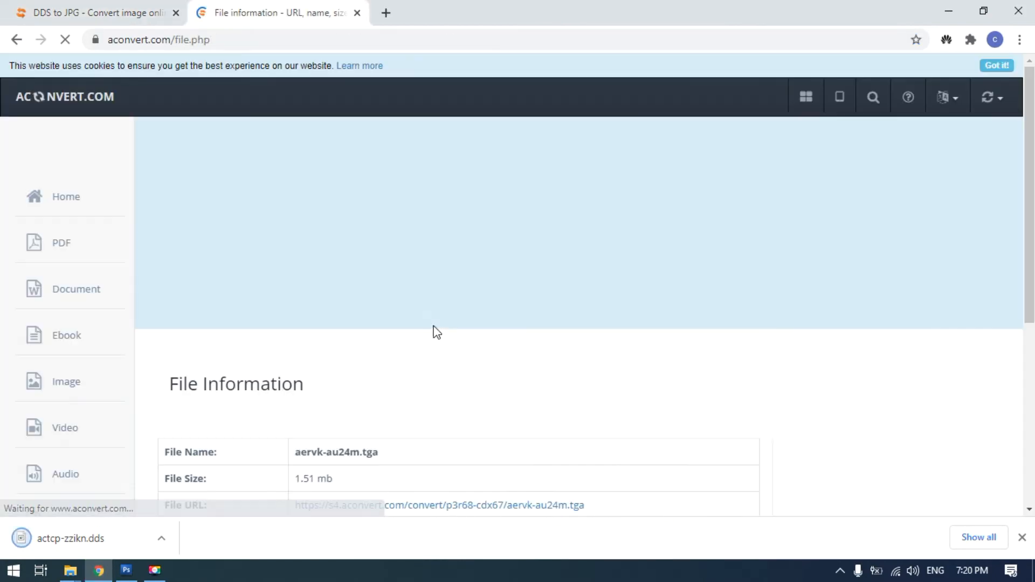
pyautogui.scroll(-4, 536, 303)
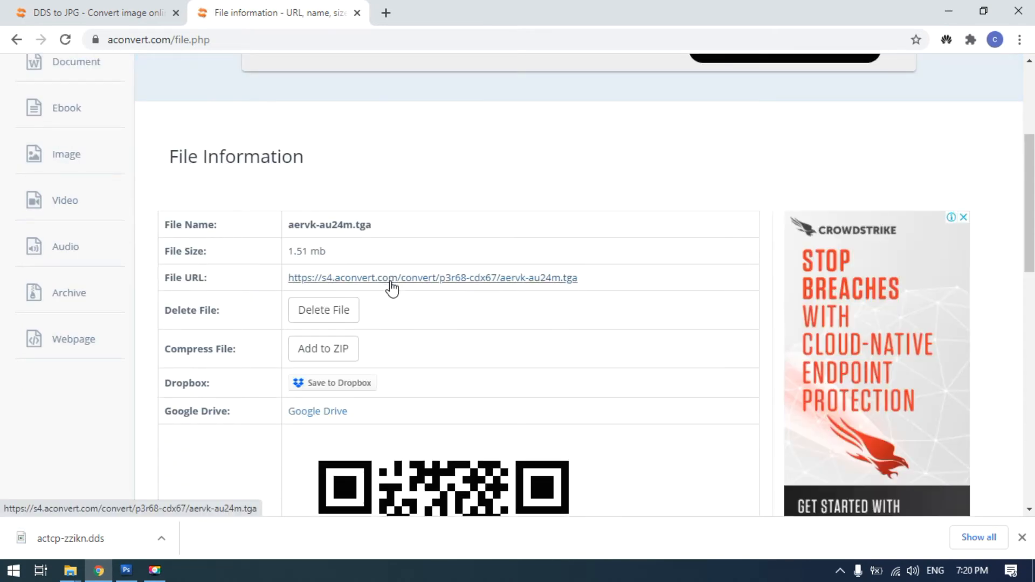
pyautogui.click(390, 282)
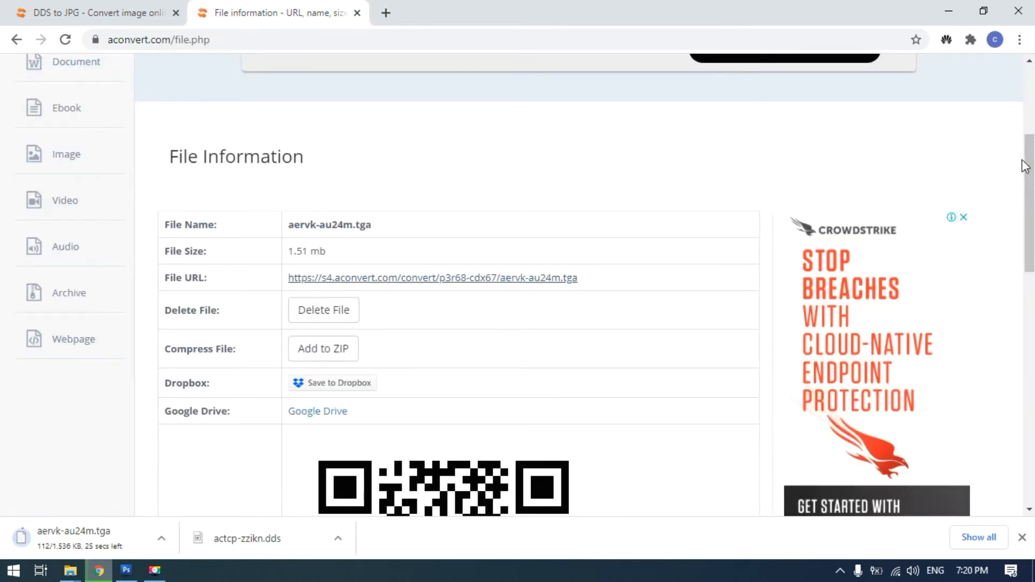
# Open the browser's download list and show the downloaded aervk-au24m.tga in its folder
pyautogui.click(1020, 40)
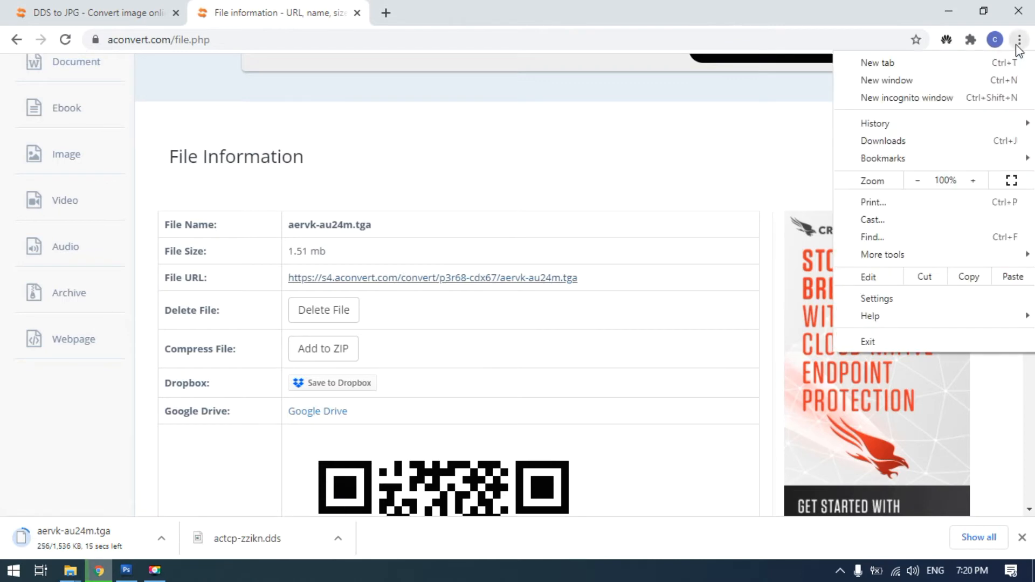
pyautogui.click(884, 141)
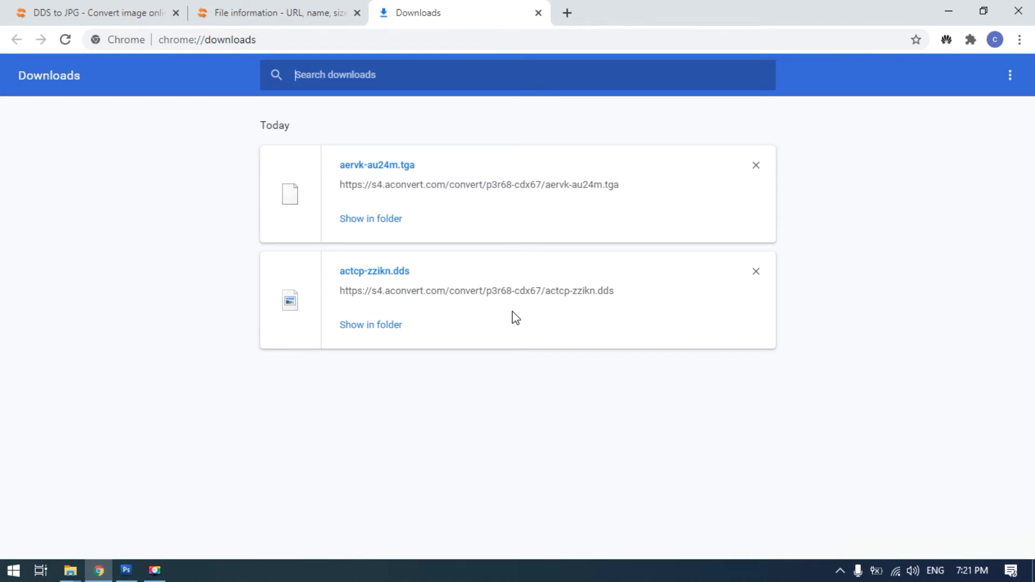
pyautogui.click(371, 223)
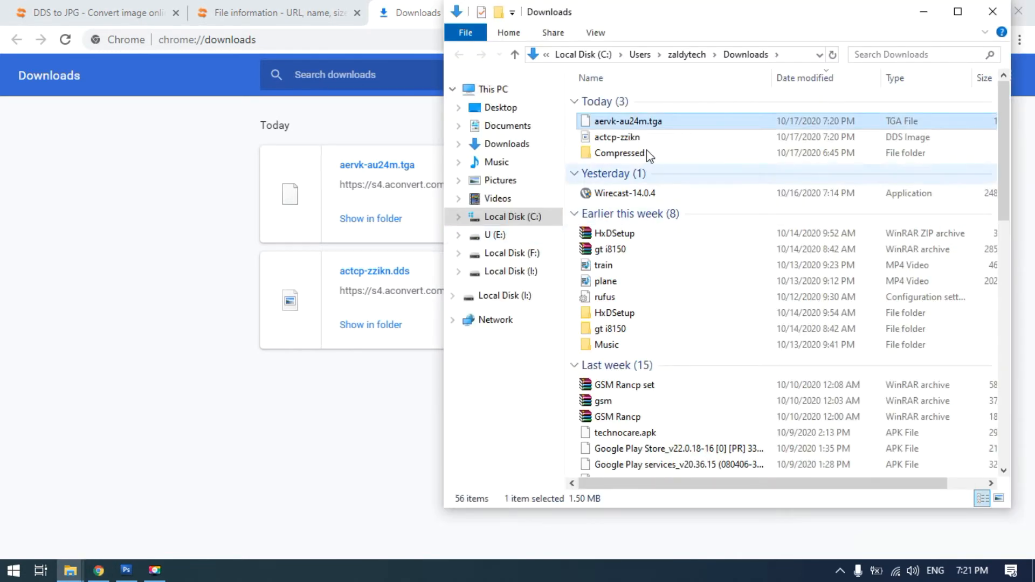
# Move aervk-au24m.tga and the actcp-zzikn DDS image from Downloads into the edit folder, closing the Downloads window and the browser
pyautogui.keyDown('ctrl'); pyautogui.click(617, 137); pyautogui.keyUp('ctrl')
pyautogui.rightClick(613, 123)
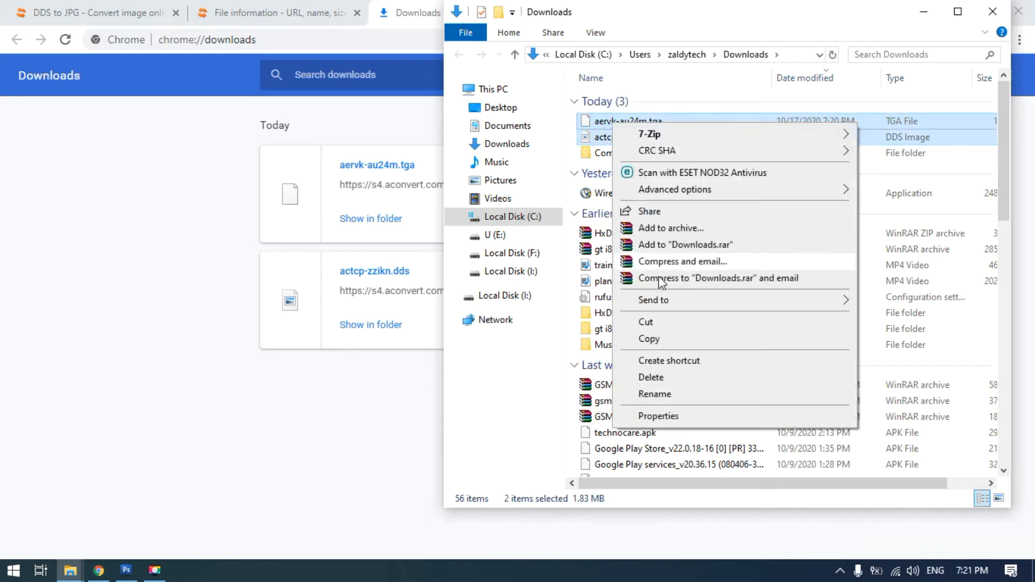
pyautogui.click(649, 324)
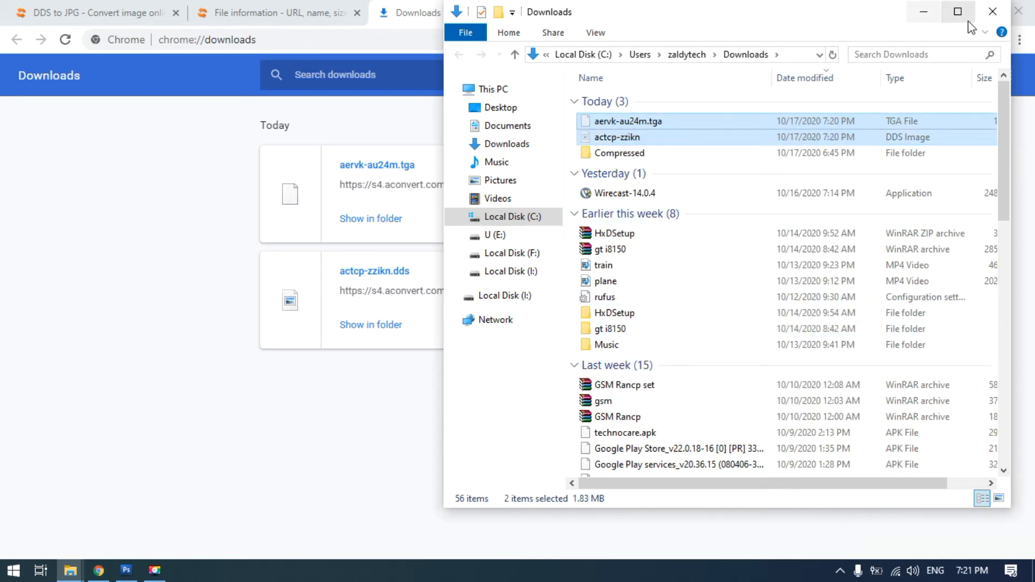
pyautogui.click(993, 11)
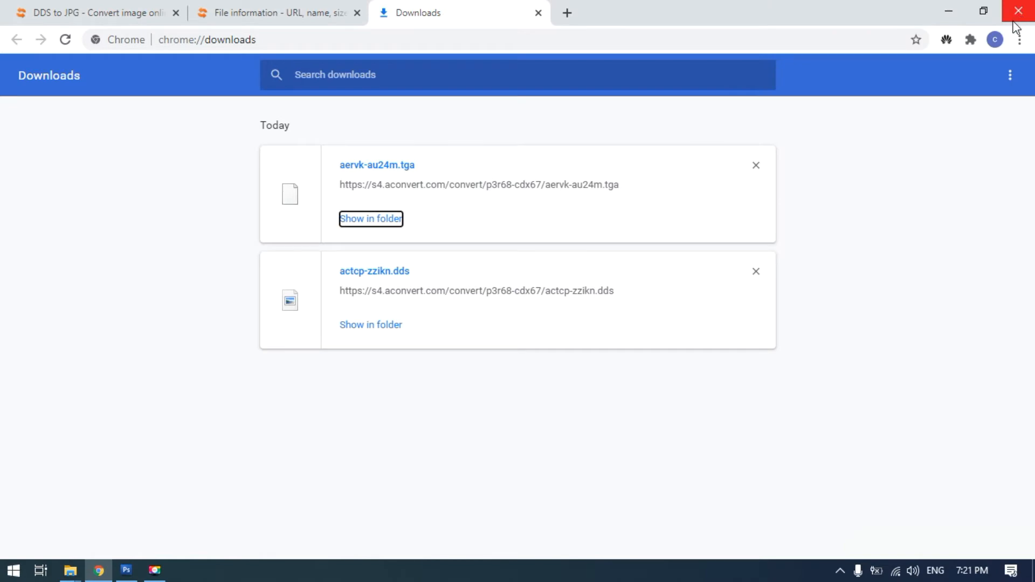
pyautogui.click(1017, 11)
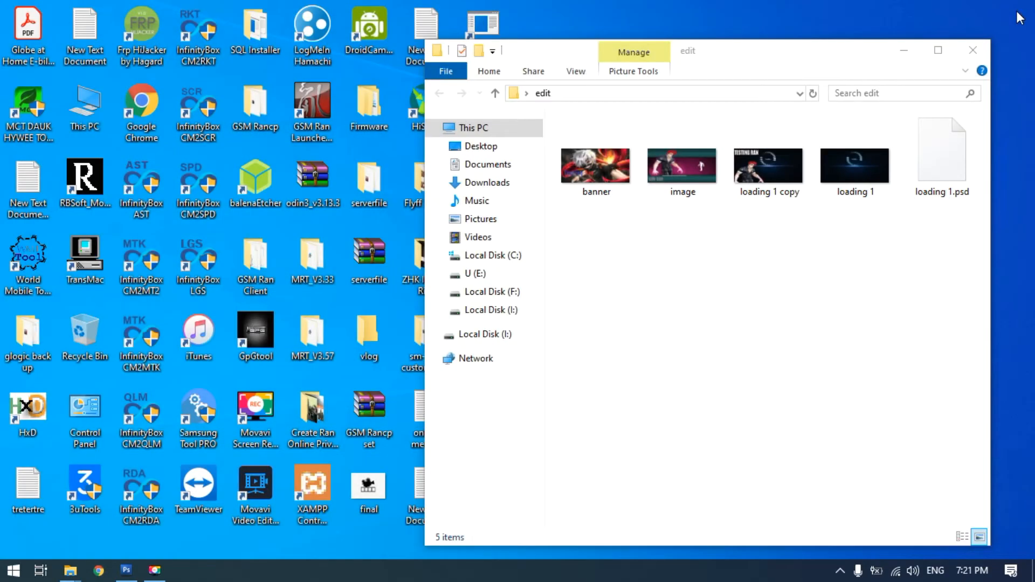
pyautogui.rightClick(659, 291)
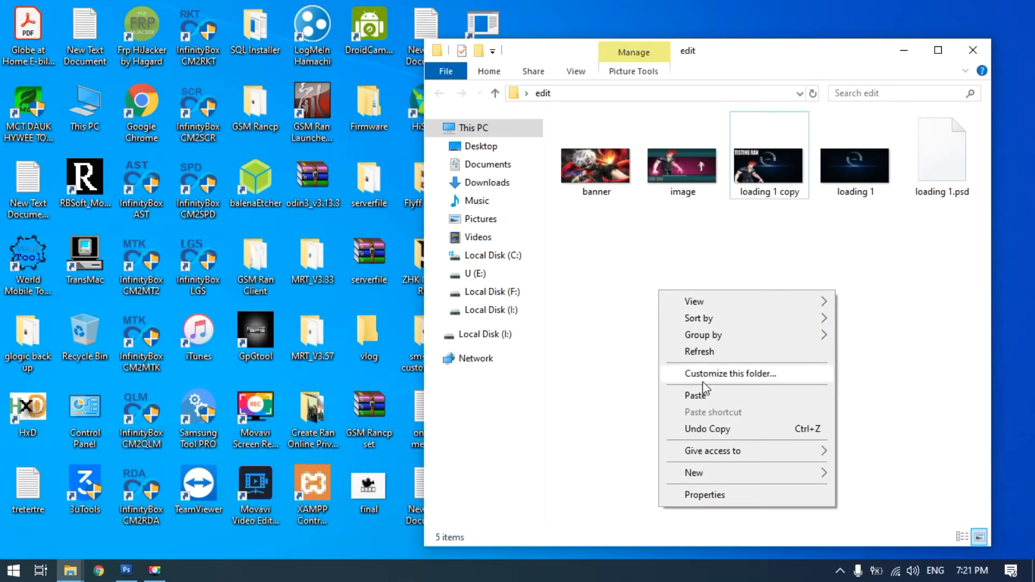
pyautogui.click(696, 396)
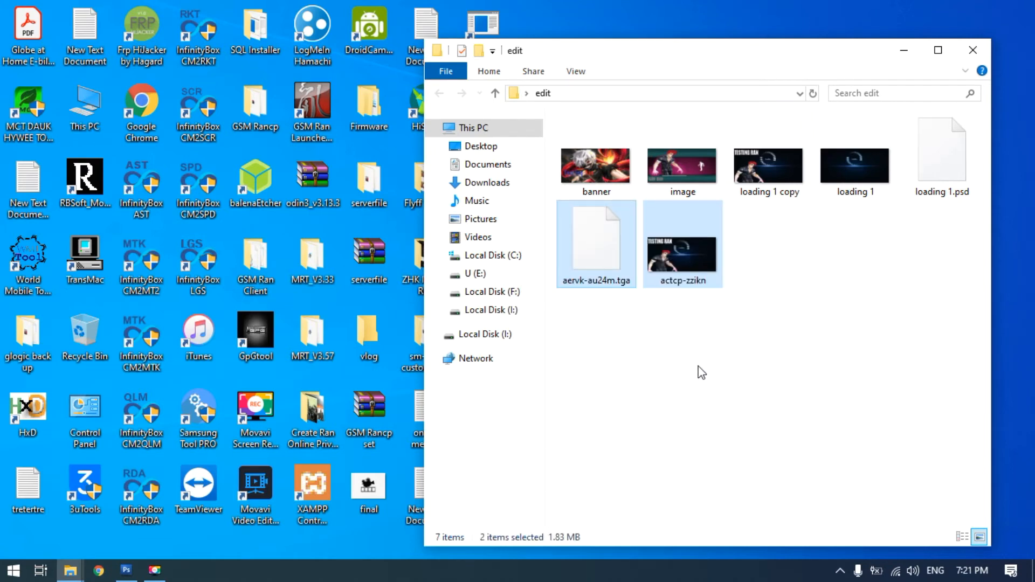
pyautogui.click(701, 372)
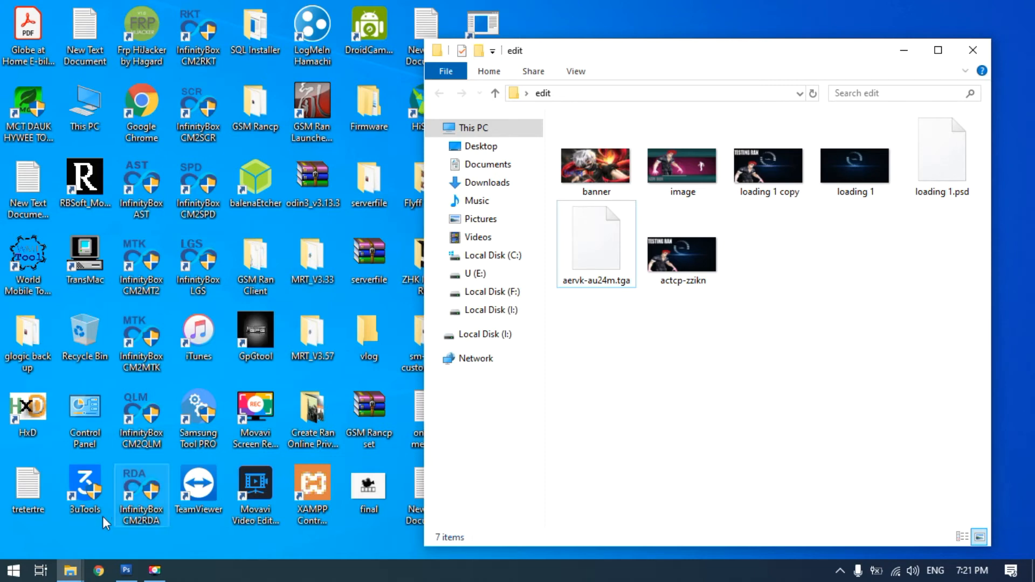
# Close both open data gui folder windows, backup and server, and reposition the edit folder window
pyautogui.click(72, 571)
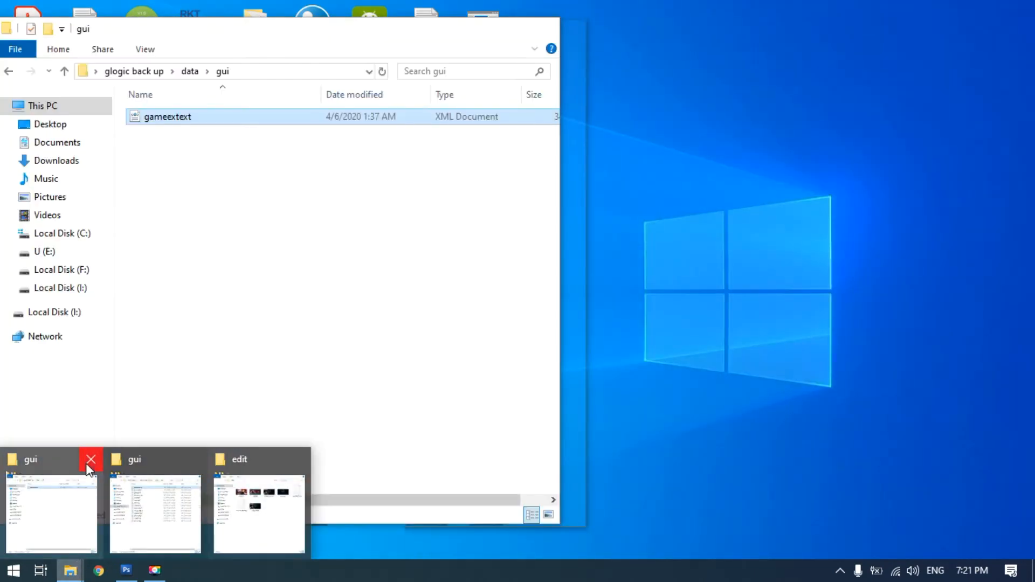
pyautogui.click(89, 467)
pyautogui.click(73, 453)
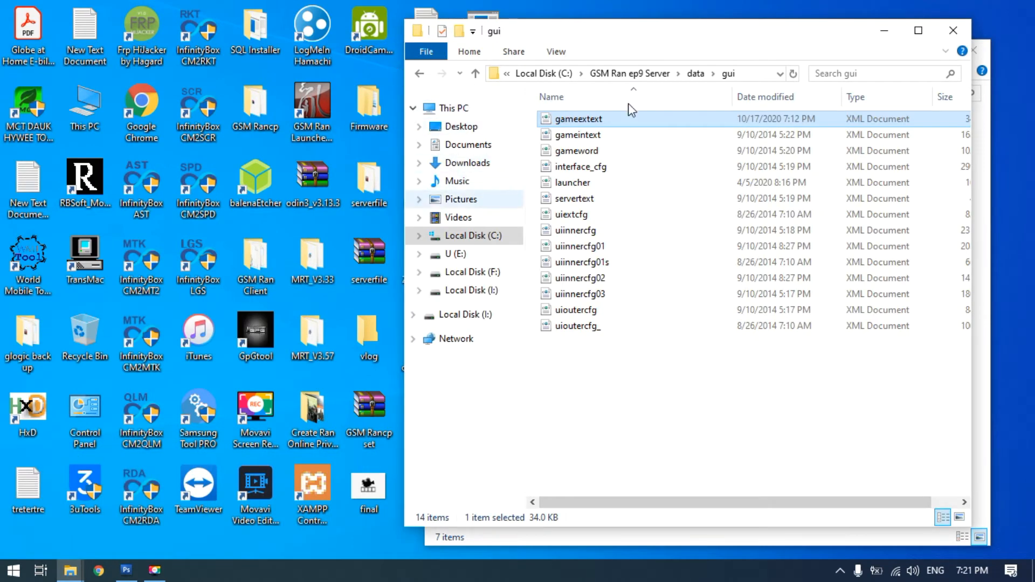
pyautogui.click(953, 30)
pyautogui.moveTo(759, 51); pyautogui.dragTo(789, 27)
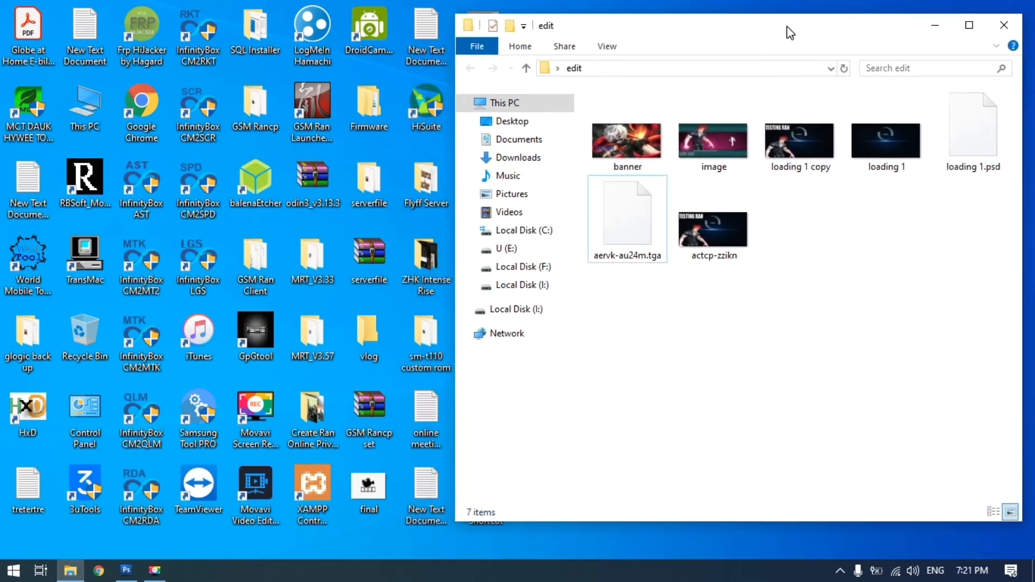
# Open the textures\gui folder inside the desktop's "glogic back up" folder to see the original loading file names
pyautogui.doubleClick(46, 348)
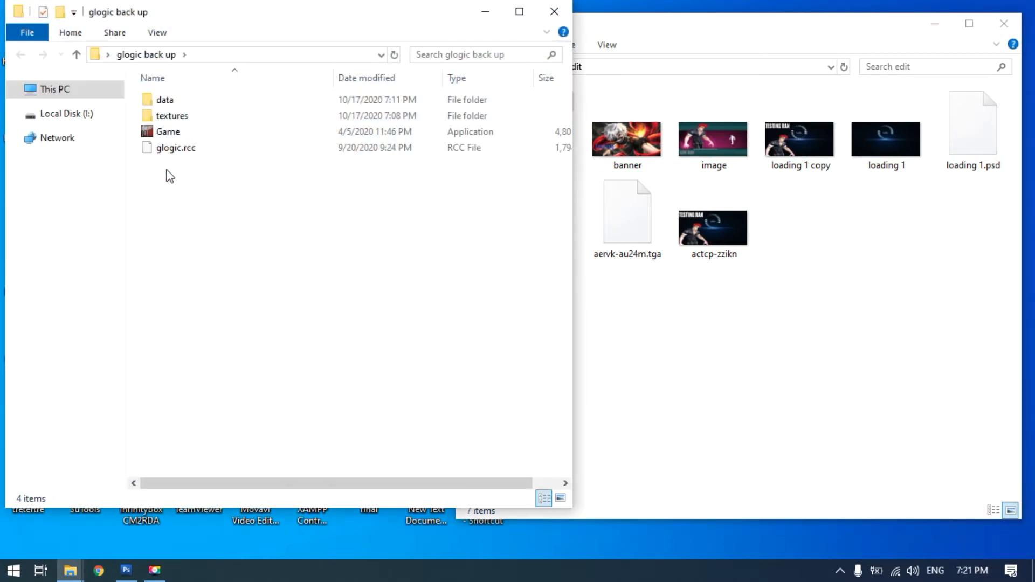
pyautogui.click(171, 118)
pyautogui.doubleClick(170, 119)
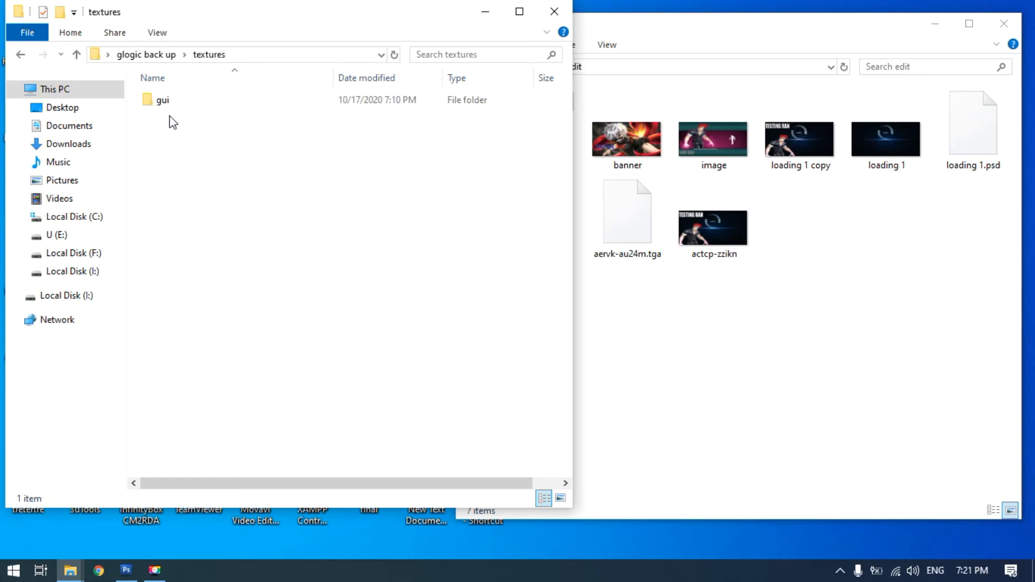
pyautogui.doubleClick(160, 106)
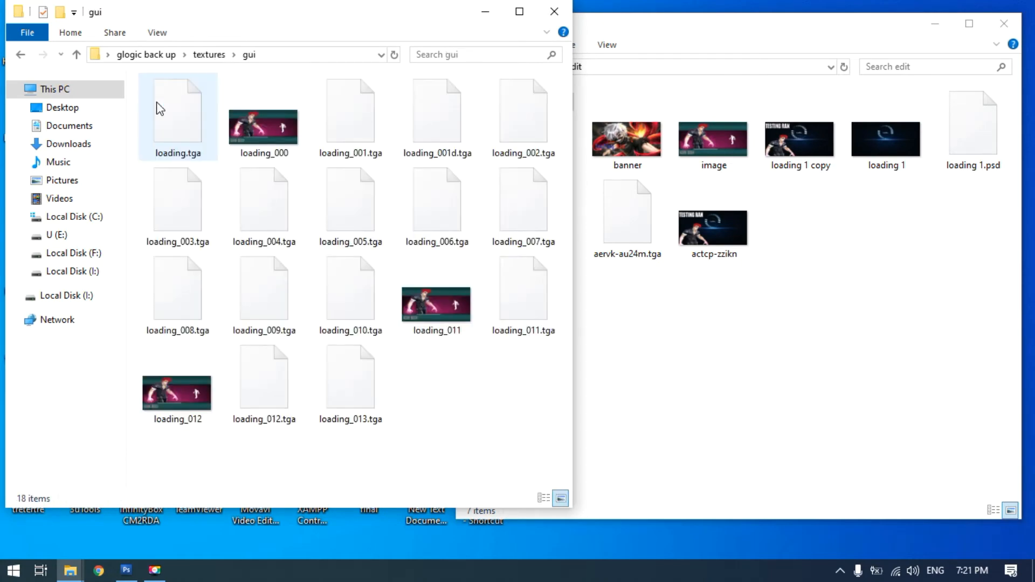
# Rename aervk-au24m.tga in the edit folder as loading.tga
pyautogui.click(685, 43)
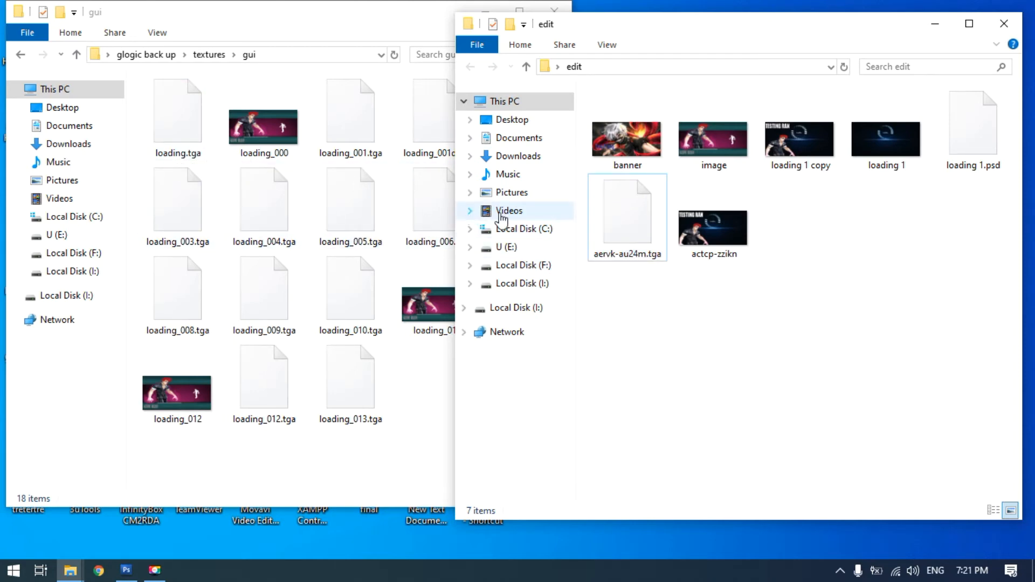
pyautogui.click(624, 240)
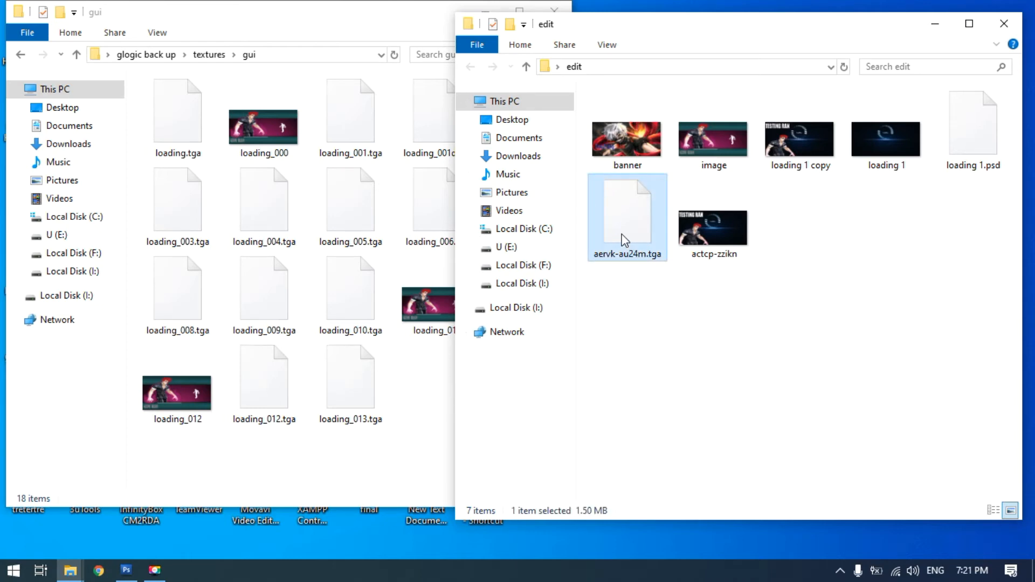
pyautogui.click(624, 240)
pyautogui.write('loading.tga')
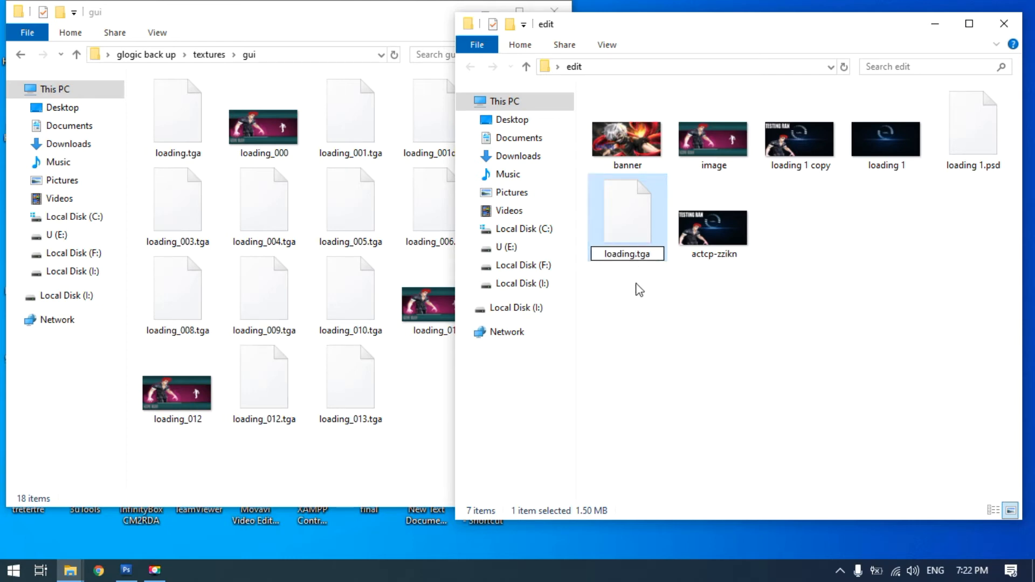
pyautogui.click(635, 321)
# Duplicate loading.tga within the edit folder, placing its window beside the backup gui folder
pyautogui.click(632, 242)
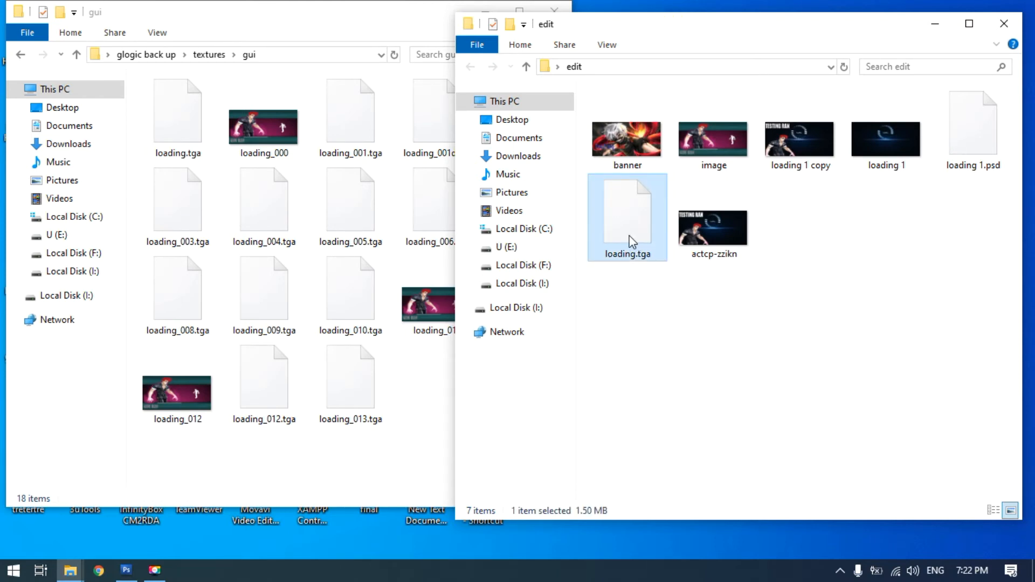
pyautogui.rightClick(629, 236)
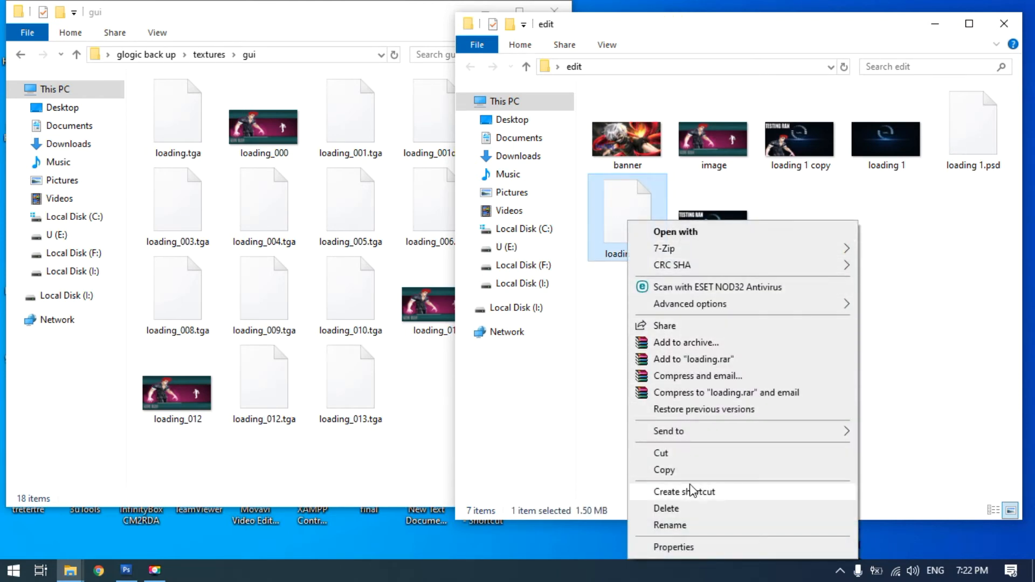
pyautogui.click(679, 471)
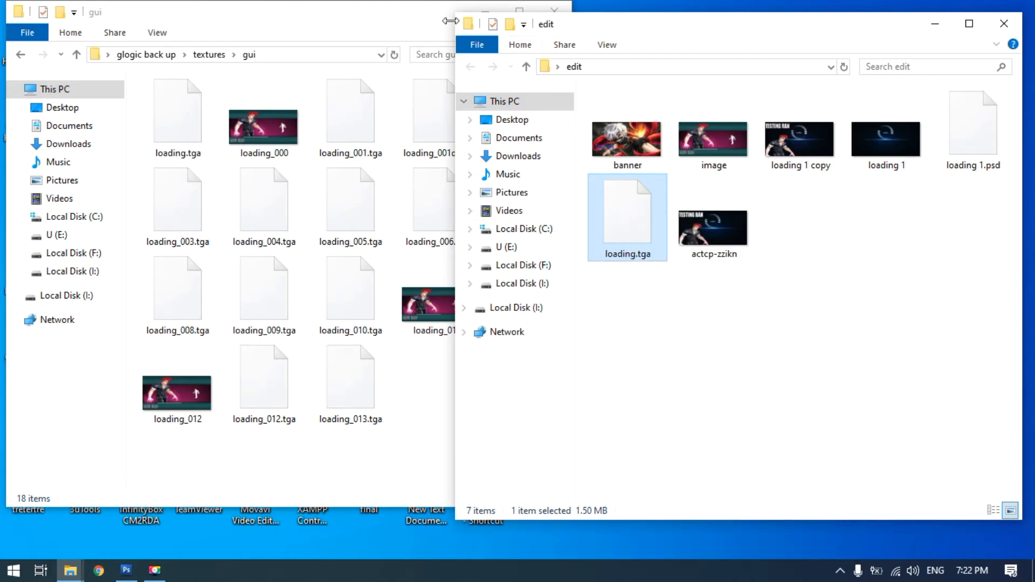
pyautogui.moveTo(635, 28); pyautogui.dragTo(753, 36)
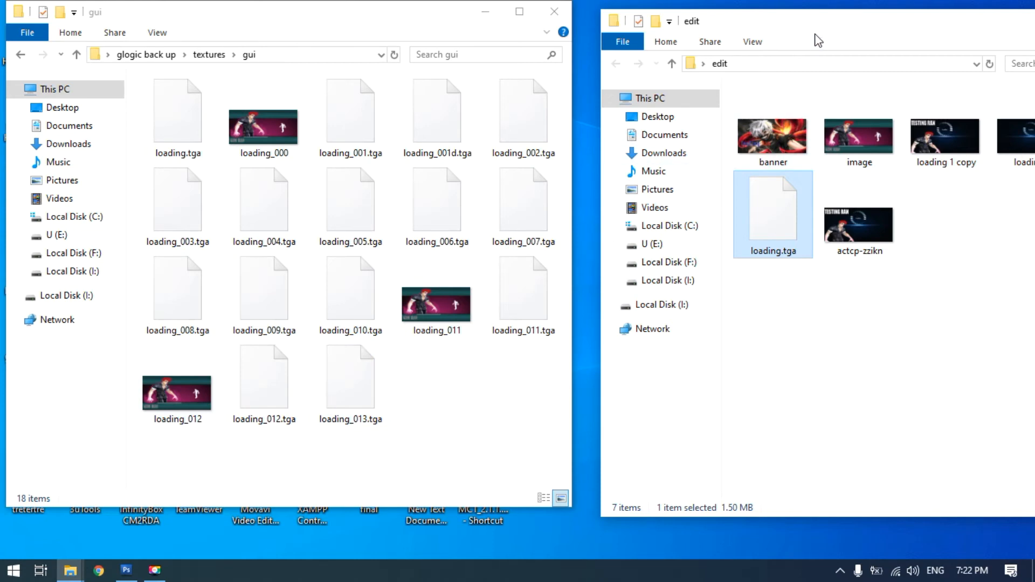
pyautogui.moveTo(812, 32); pyautogui.dragTo(638, 25)
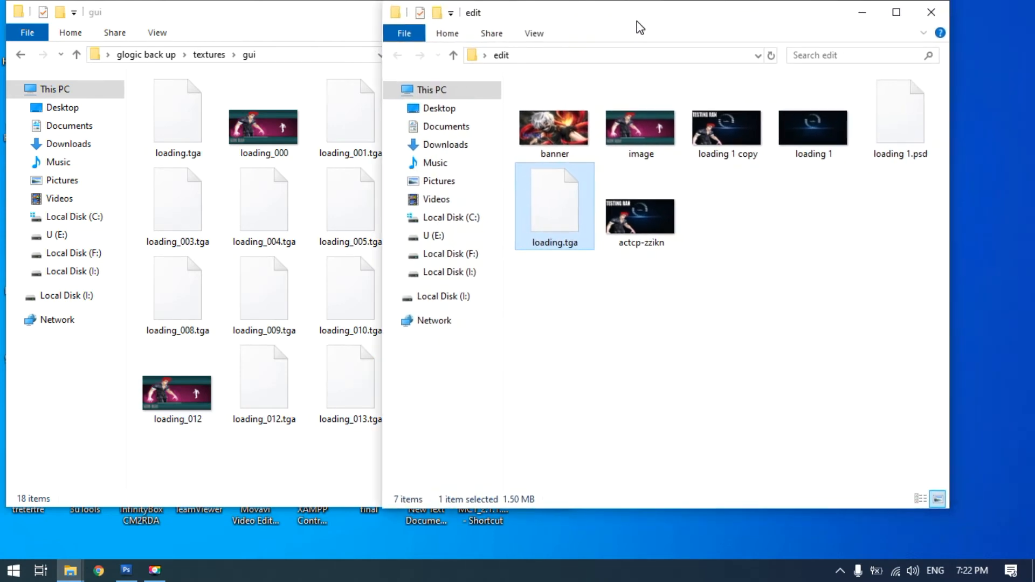
pyautogui.rightClick(647, 301)
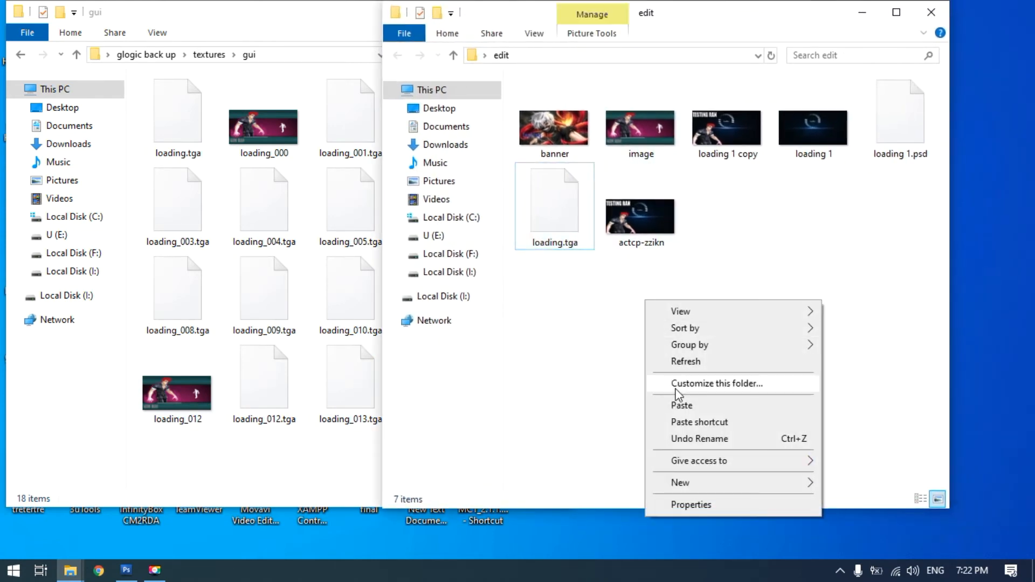
pyautogui.click(682, 405)
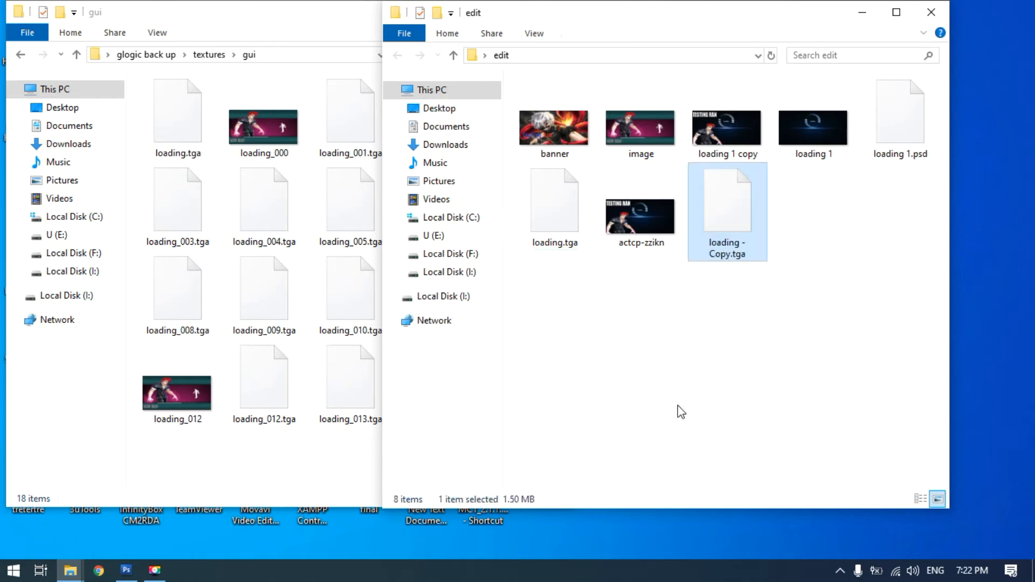
# Duplicate loading.tga and its copy together within the edit folder
pyautogui.keyDown('ctrl'); pyautogui.click(564, 223); pyautogui.keyUp('ctrl')
pyautogui.rightClick(558, 208)
pyautogui.click(633, 423)
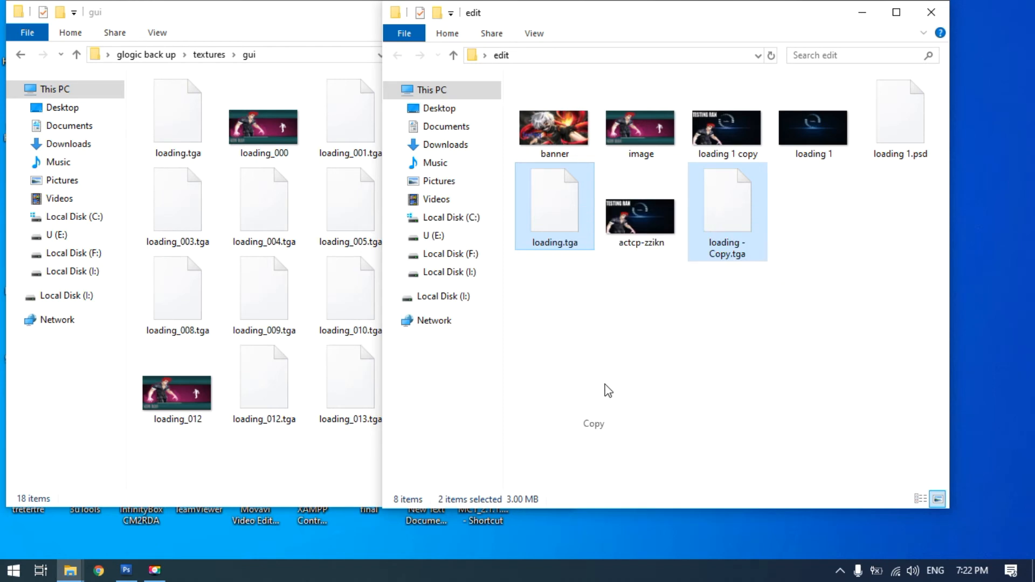
pyautogui.rightClick(590, 344)
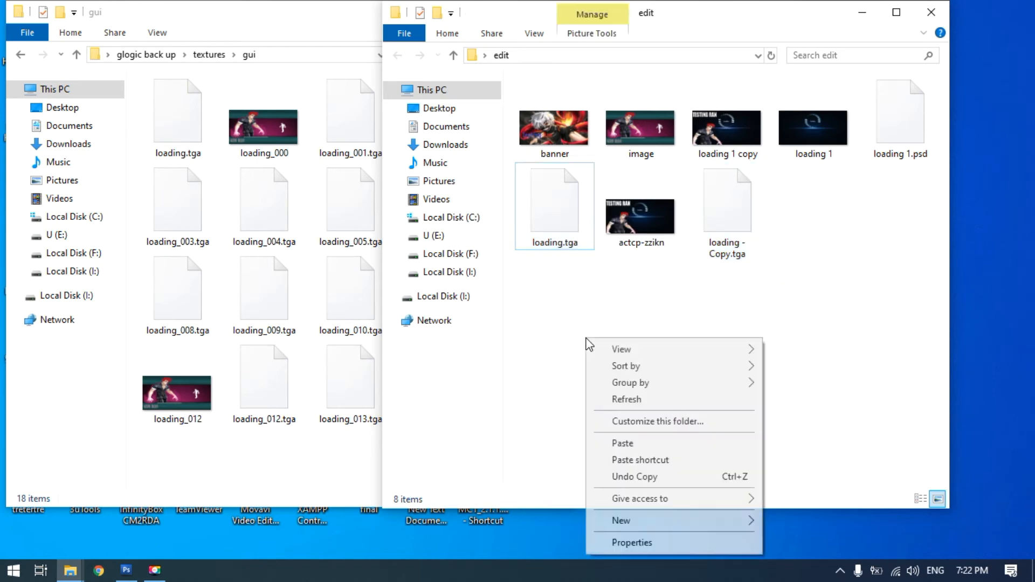
pyautogui.click(639, 447)
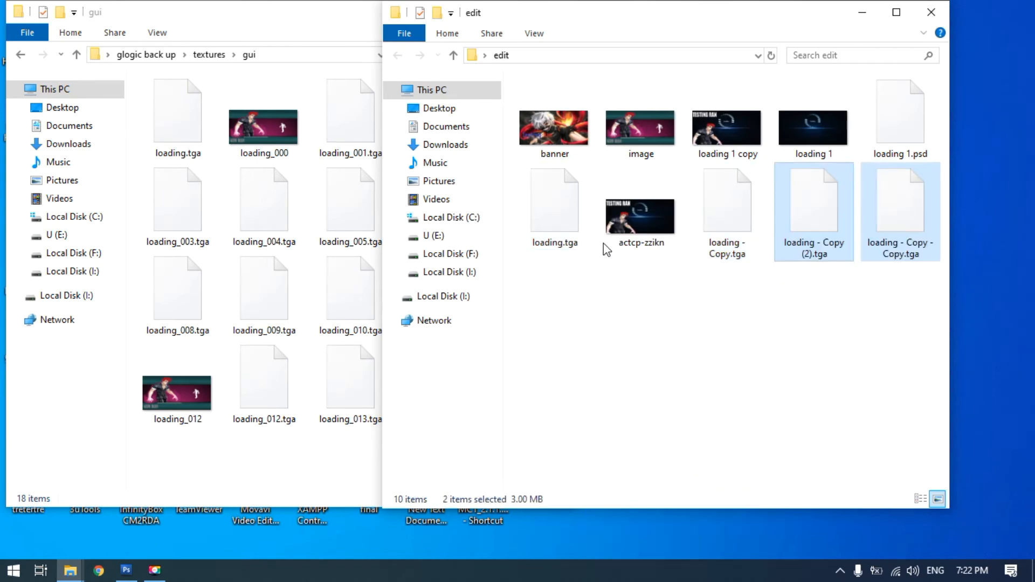
# Duplicate all four loading TGA files within the edit folder
pyautogui.keyDown('ctrl'); pyautogui.click(562, 218); pyautogui.keyUp('ctrl')
pyautogui.keyDown('ctrl'); pyautogui.click(724, 226); pyautogui.keyUp('ctrl')
pyautogui.rightClick(729, 215)
pyautogui.click(767, 424)
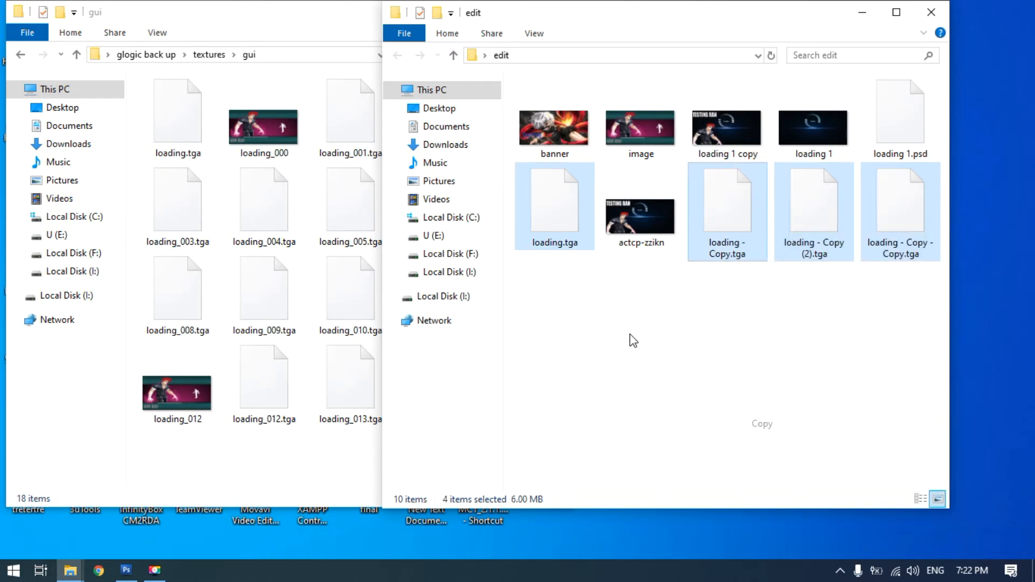
pyautogui.click(608, 319)
pyautogui.rightClick(606, 315)
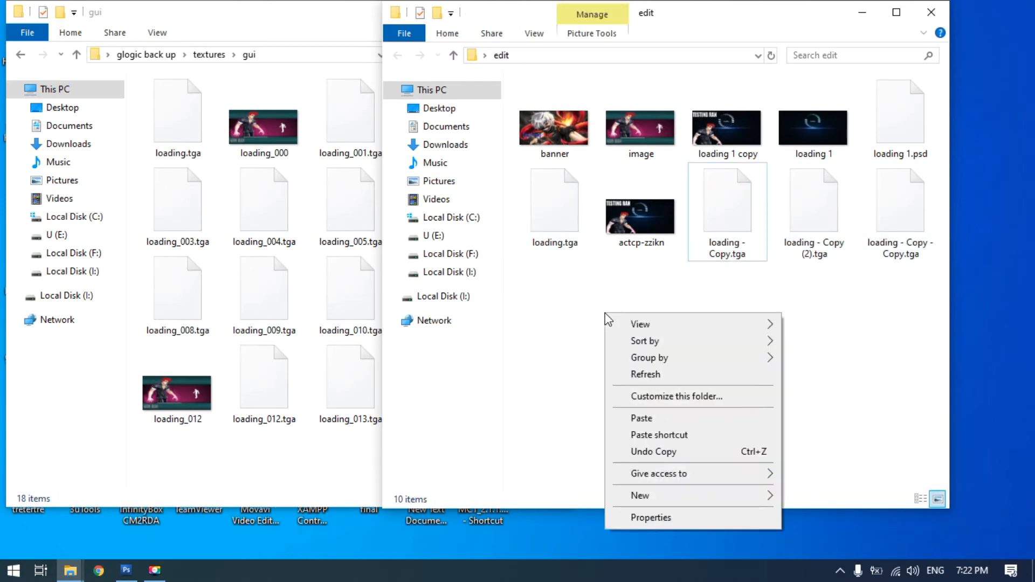
pyautogui.click(661, 420)
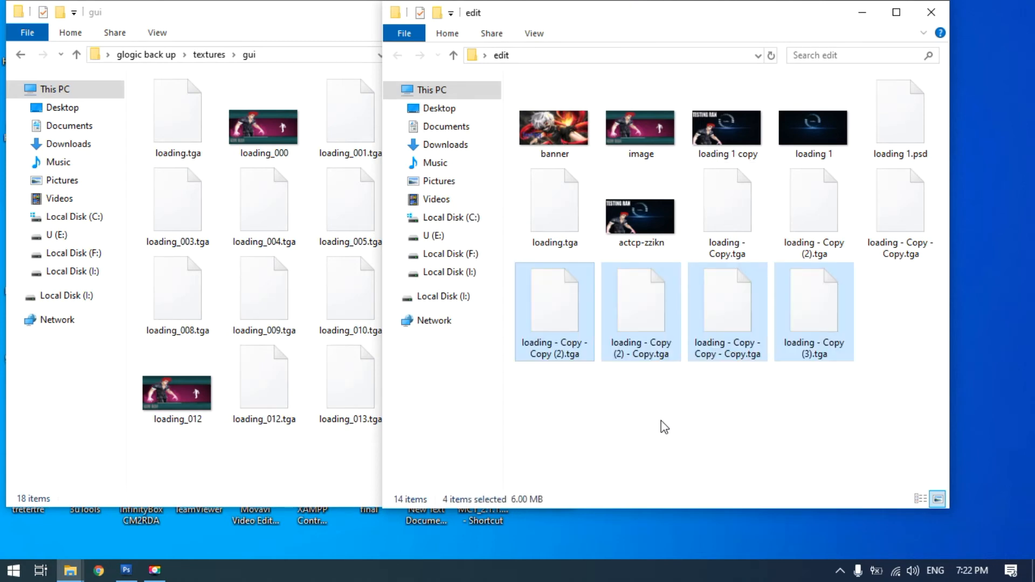
# Duplicate all eight loading TGA files together within the edit folder
pyautogui.keyDown('ctrl'); pyautogui.click(560, 219); pyautogui.keyUp('ctrl')
pyautogui.keyDown('ctrl'); pyautogui.click(736, 227); pyautogui.keyUp('ctrl')
pyautogui.keyDown('ctrl'); pyautogui.click(820, 221); pyautogui.keyUp('ctrl')
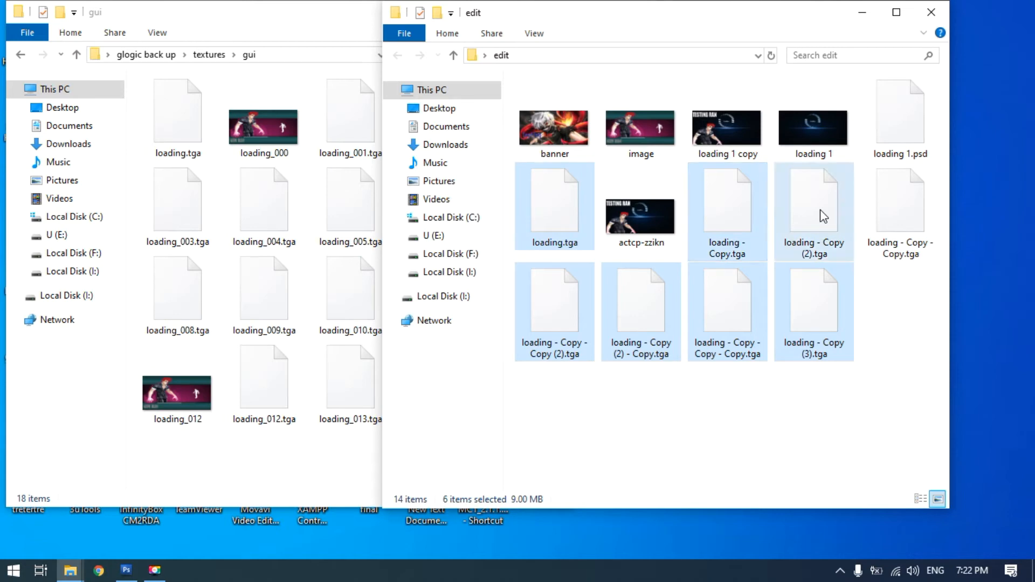
pyautogui.keyDown('ctrl'); pyautogui.click(890, 220); pyautogui.keyUp('ctrl')
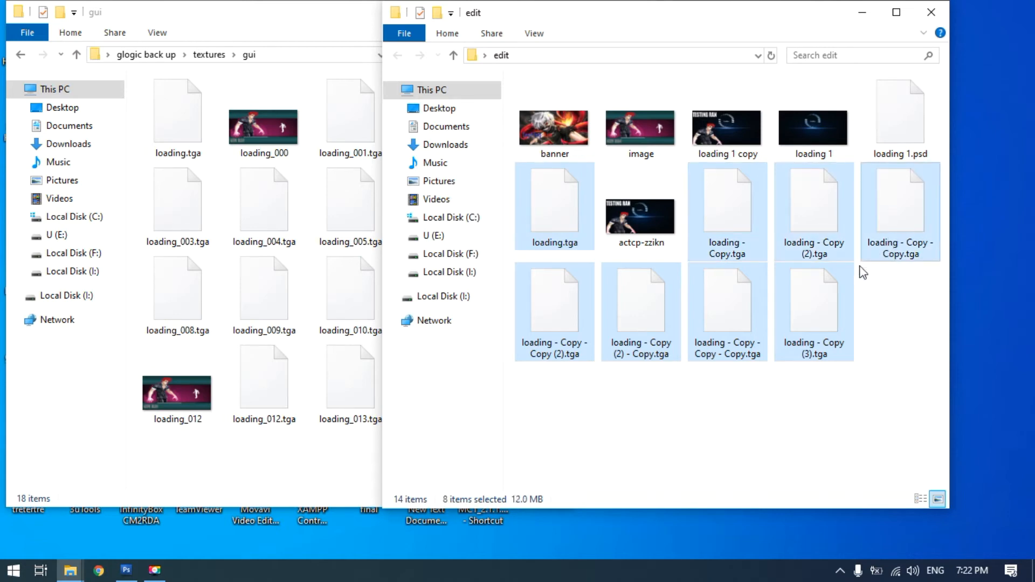
pyautogui.rightClick(556, 216)
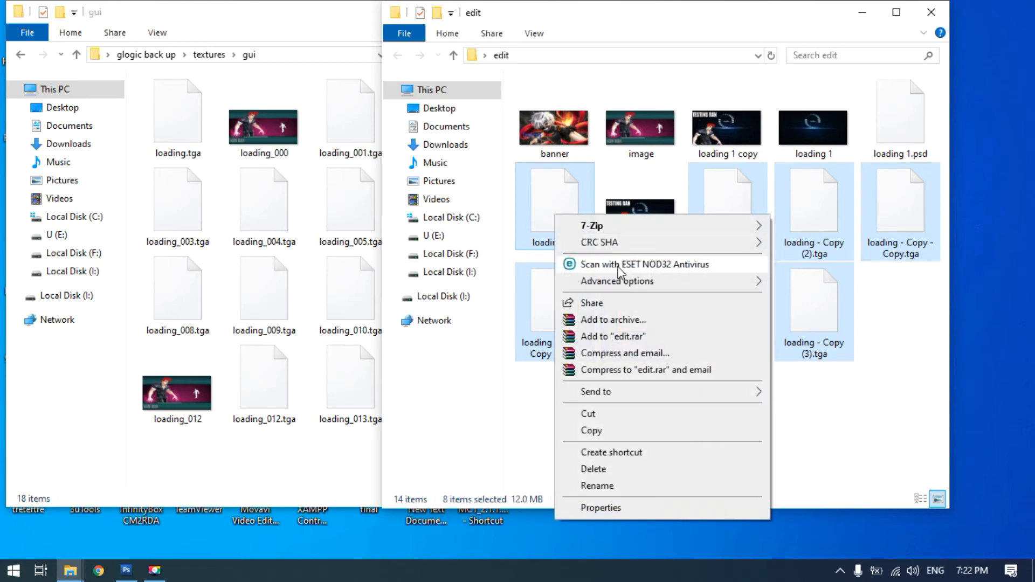
pyautogui.click(620, 432)
pyautogui.rightClick(626, 412)
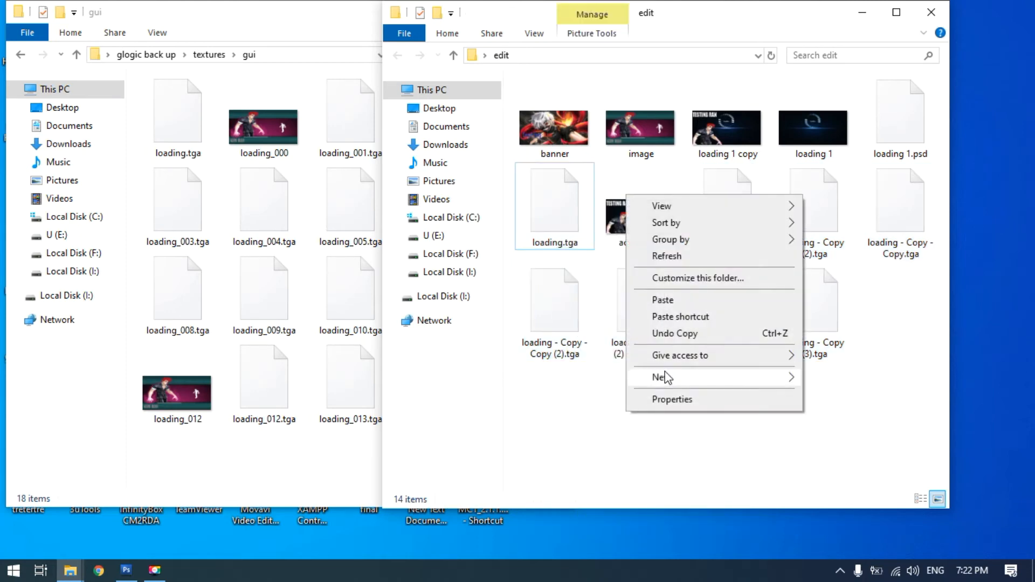
pyautogui.click(671, 300)
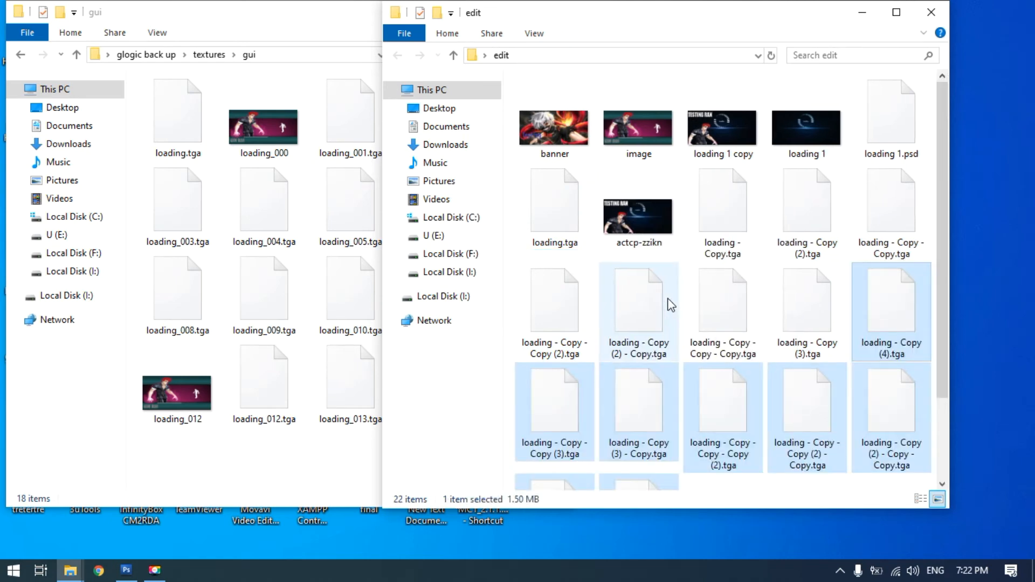
pyautogui.click(509, 342)
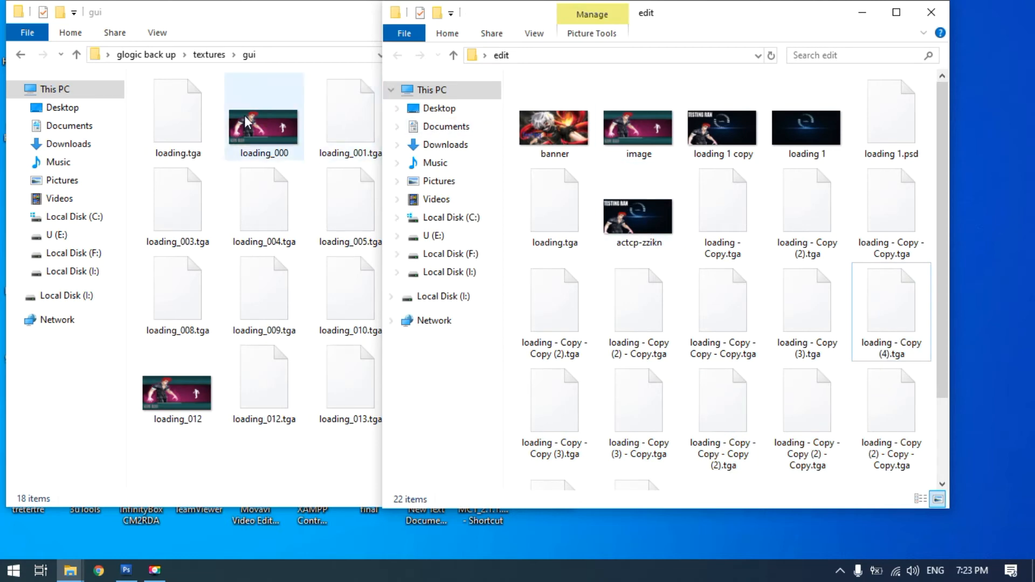
# Make two copies of the actcp-zzikn image within the edit folder
pyautogui.click(336, 24)
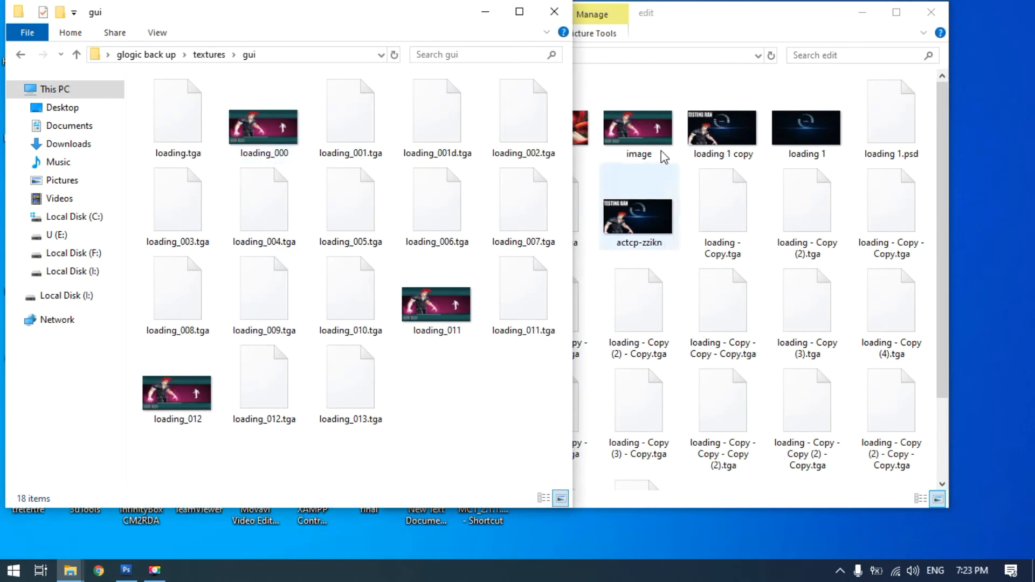
pyautogui.click(755, 15)
pyautogui.click(656, 209)
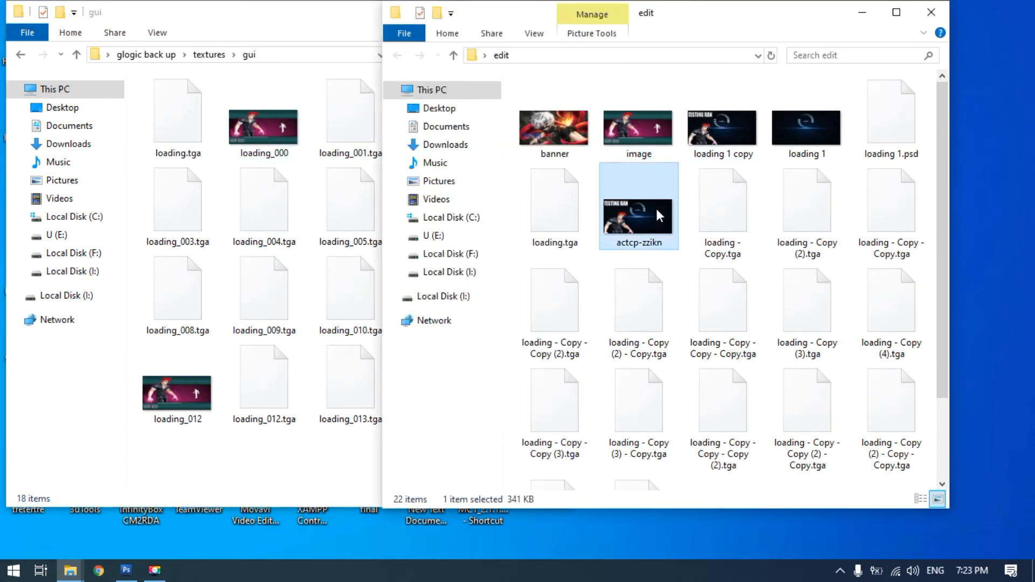
pyautogui.rightClick(656, 208)
pyautogui.click(704, 458)
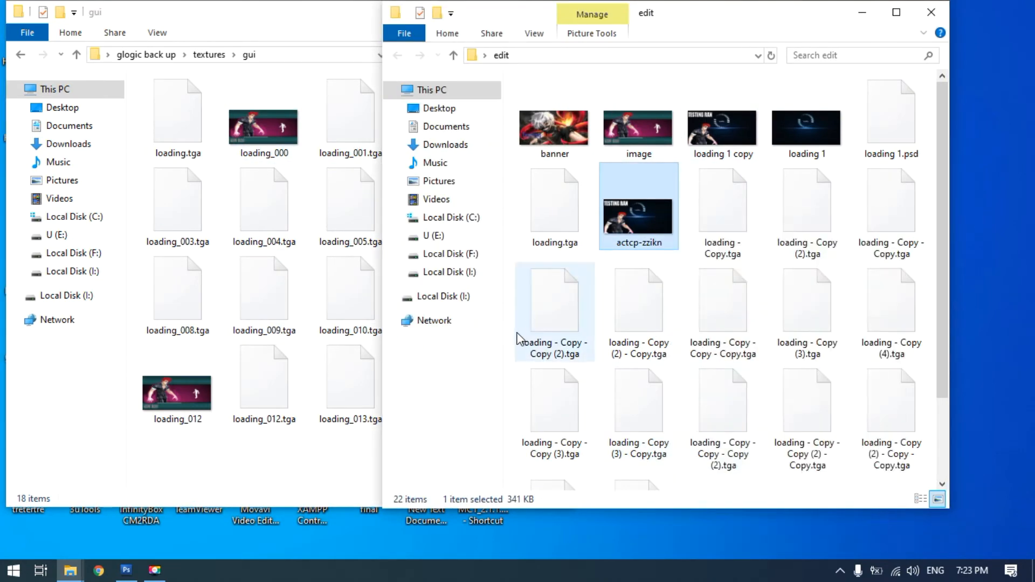
pyautogui.click(512, 324)
pyautogui.rightClick(512, 318)
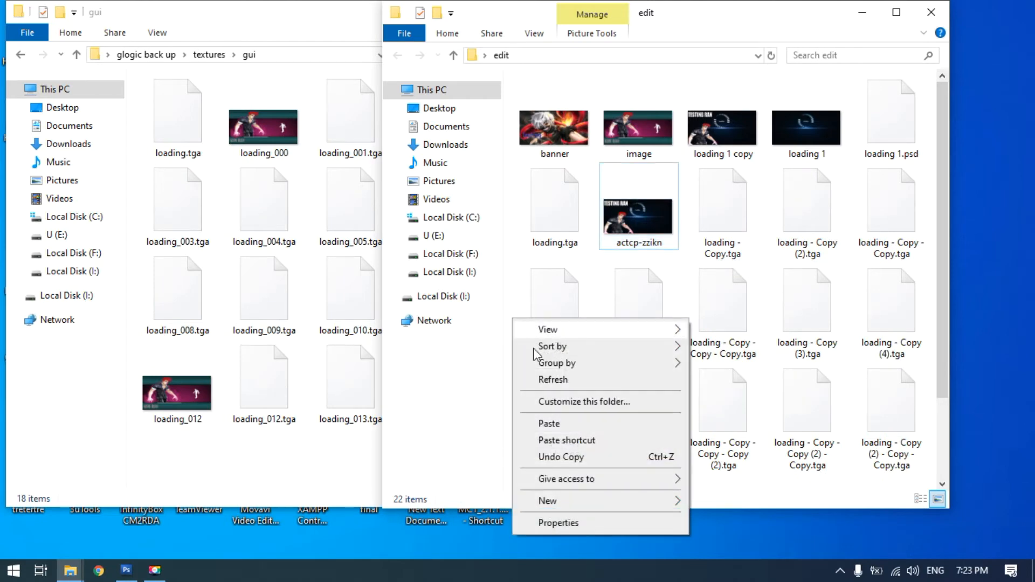
pyautogui.click(548, 424)
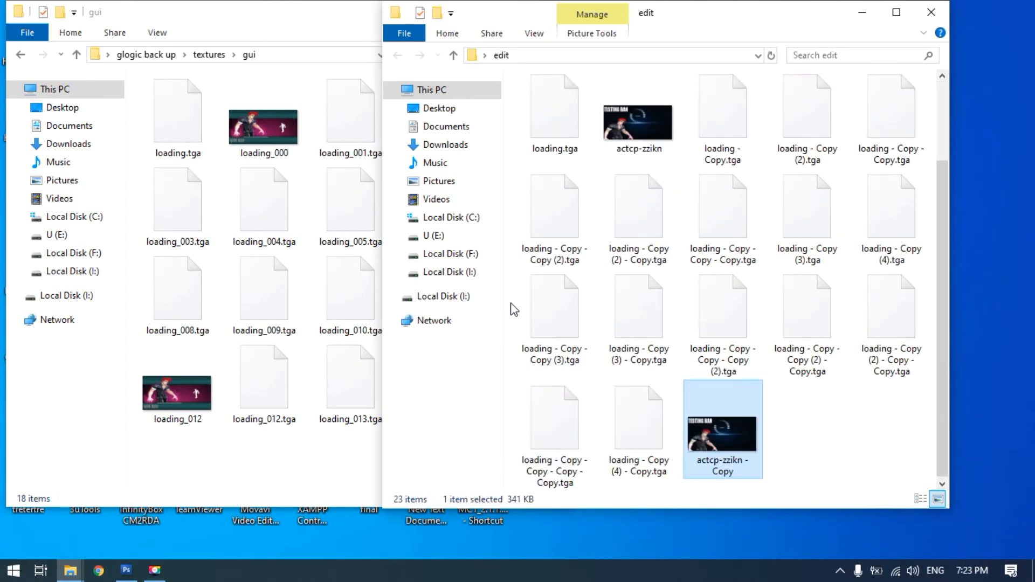
pyautogui.click(511, 302)
pyautogui.rightClick(512, 302)
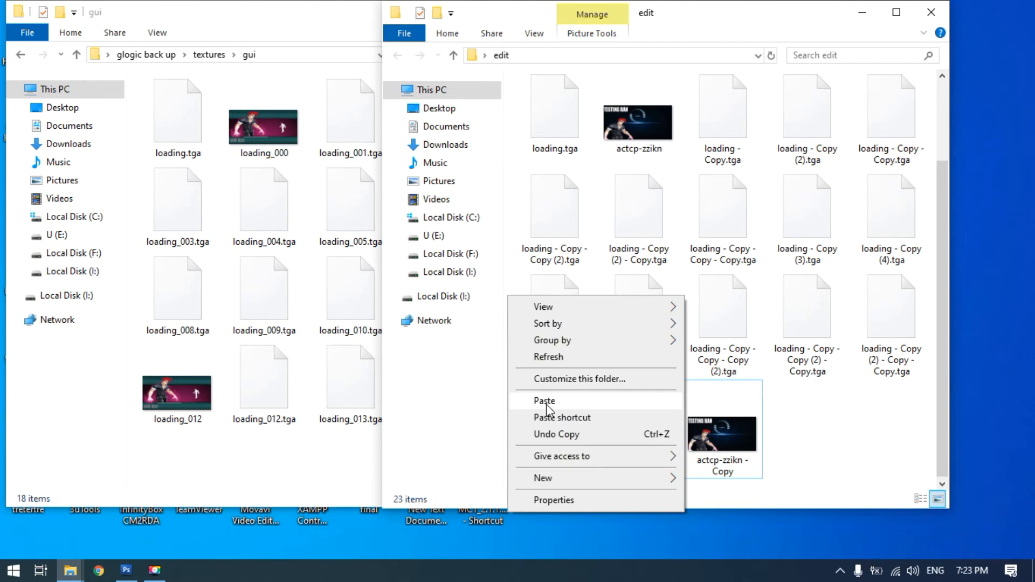
pyautogui.click(575, 399)
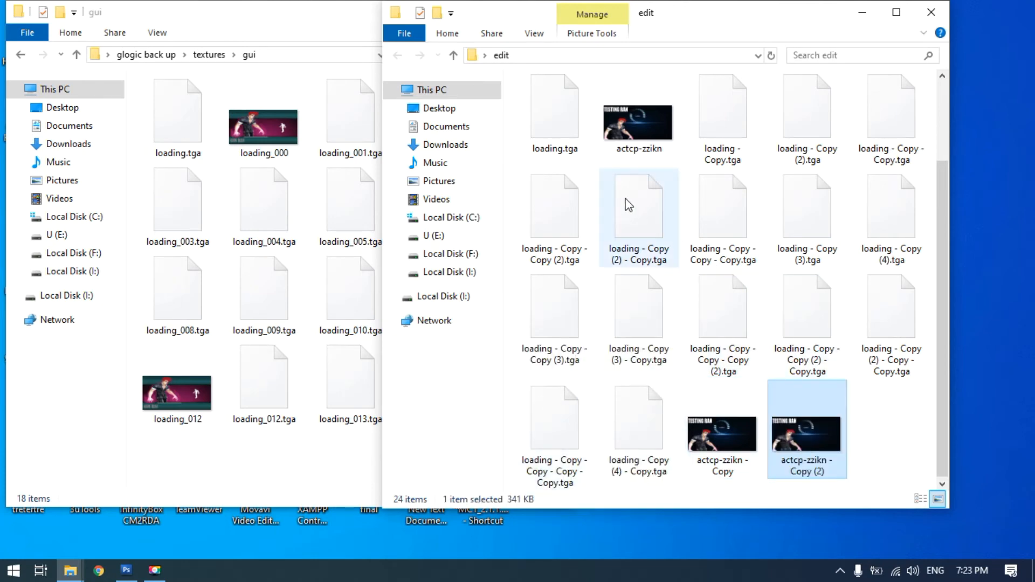
# Arrange the backup gui and edit folder windows side by side so their files don't overlap
pyautogui.click(545, 123)
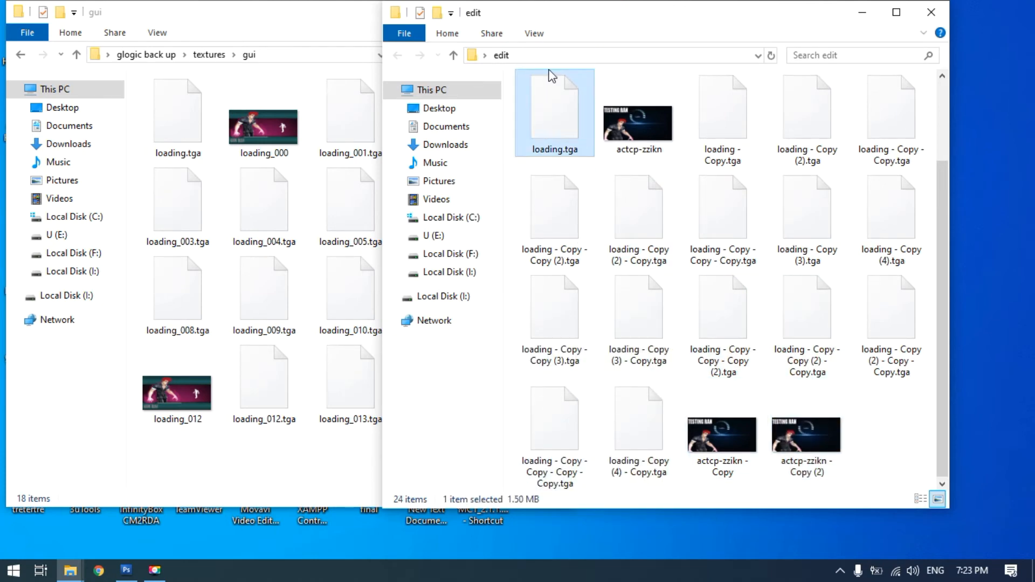
pyautogui.moveTo(668, 24); pyautogui.dragTo(771, 33)
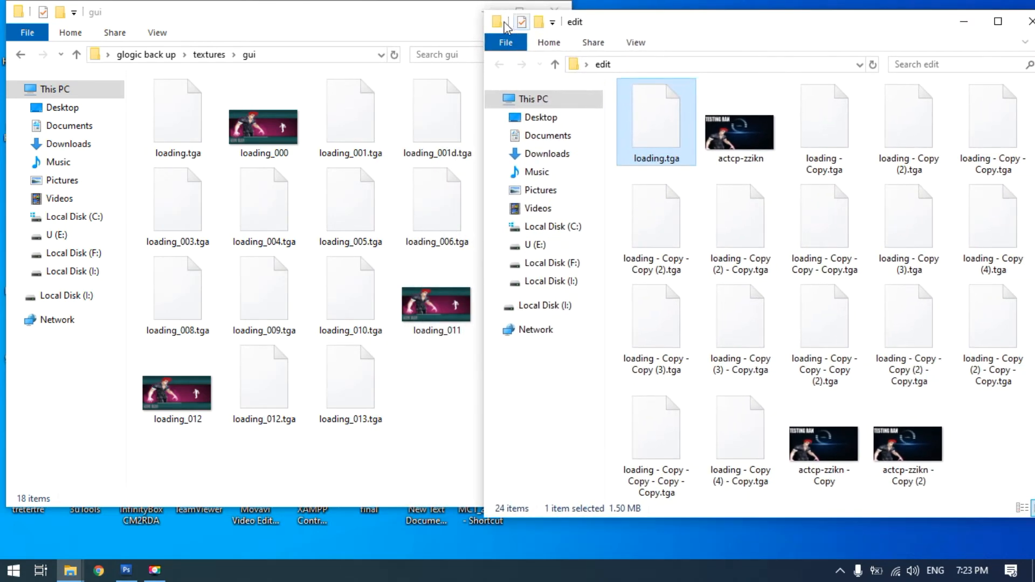
pyautogui.moveTo(384, 23); pyautogui.dragTo(265, 21)
pyautogui.moveTo(728, 31); pyautogui.dragTo(703, 28)
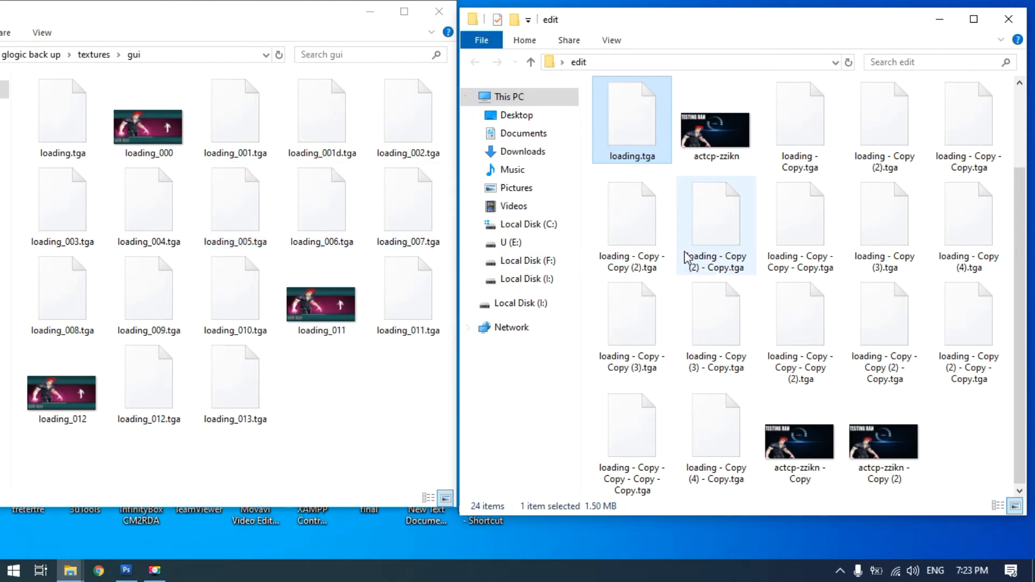
# Rename "loading - Copy.tga" in the edit folder as loading_001.tga
pyautogui.click(799, 157)
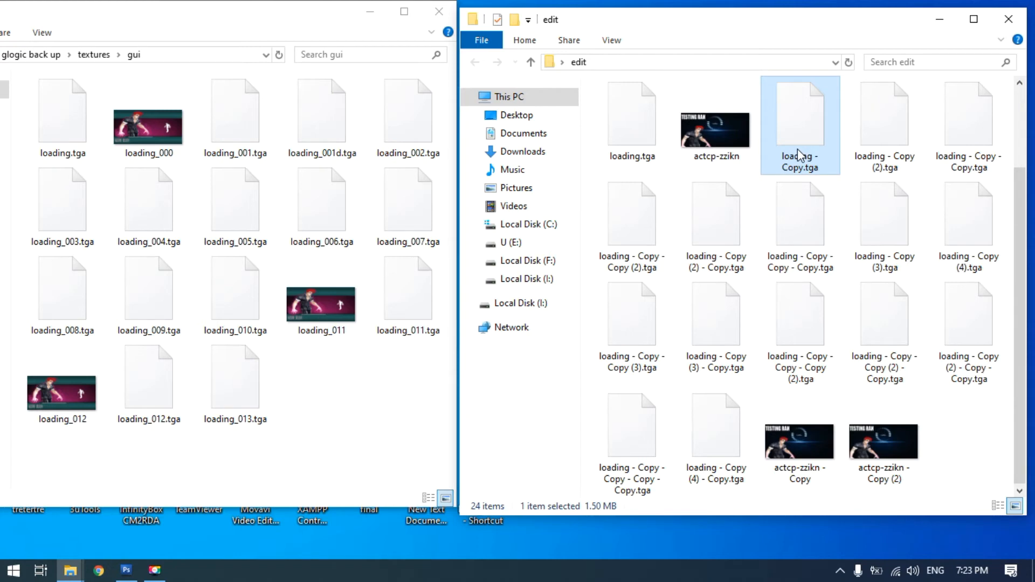
pyautogui.click(800, 156)
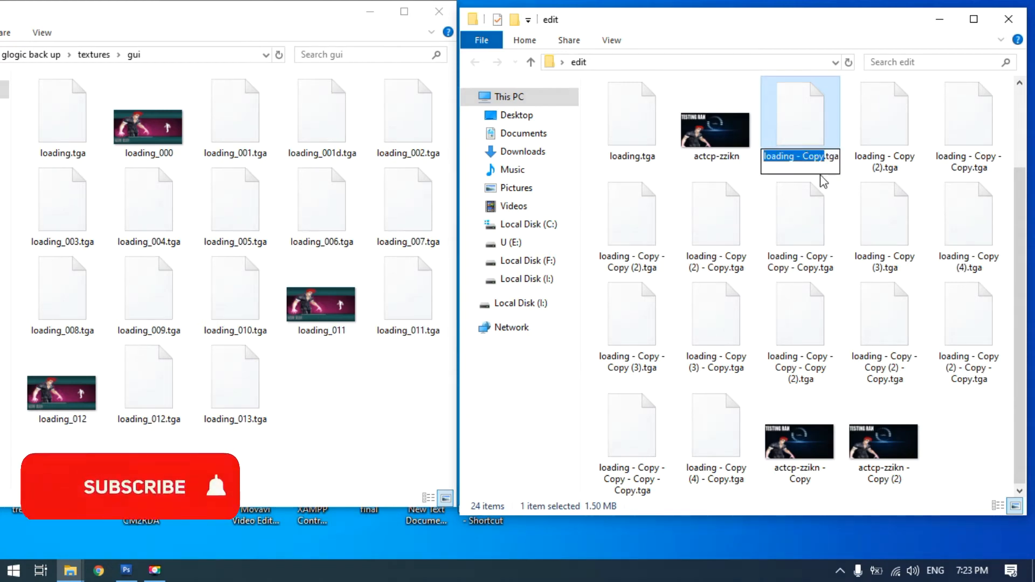
pyautogui.press('BackSpace')
pyautogui.write('loading')
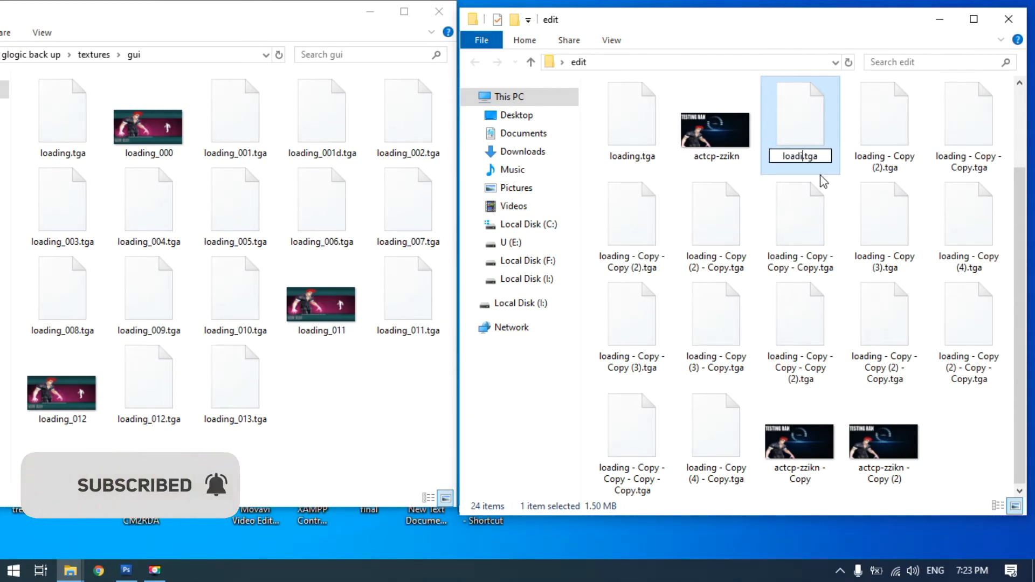
pyautogui.write('_')
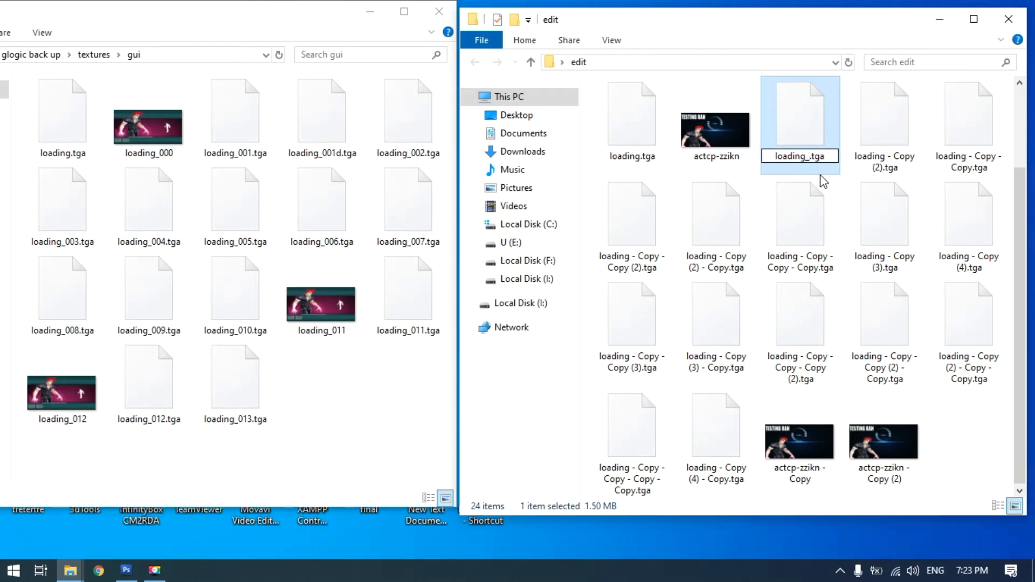
pyautogui.write('001')
# Rename "loading - Copy (2).tga" in the edit folder as loading_001d.tga
pyautogui.click(885, 142)
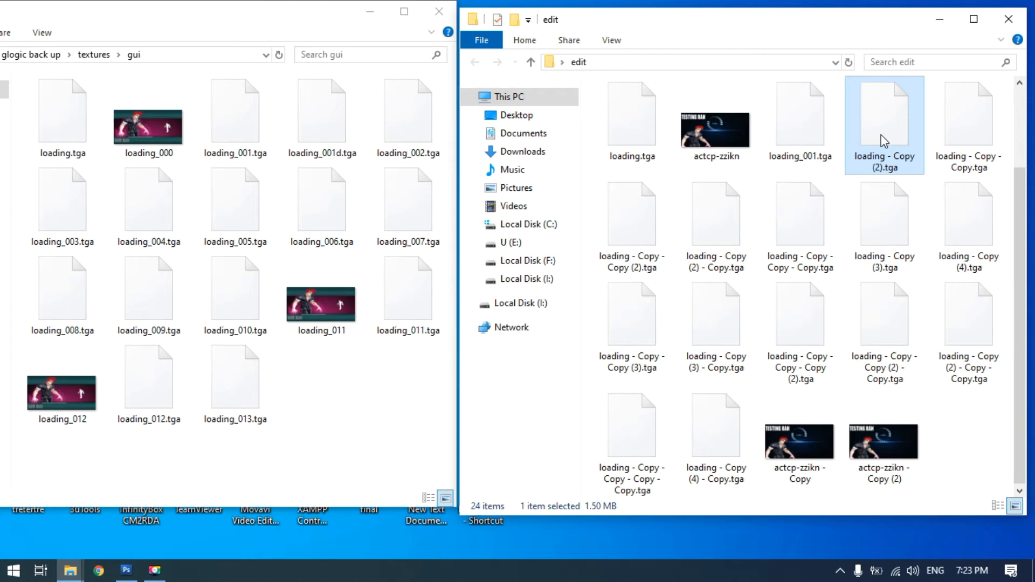
pyautogui.press('F2')
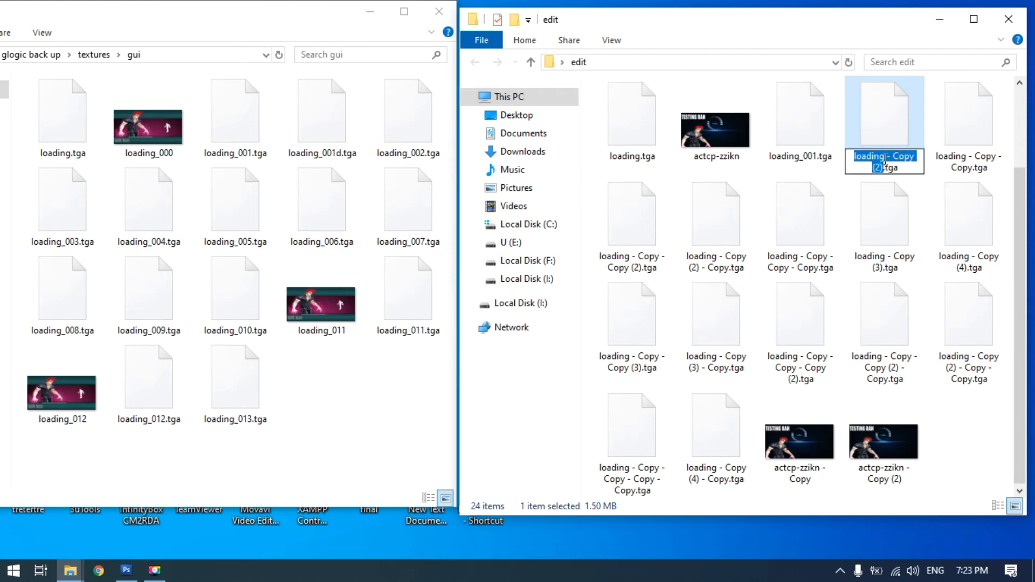
pyautogui.write('loading')
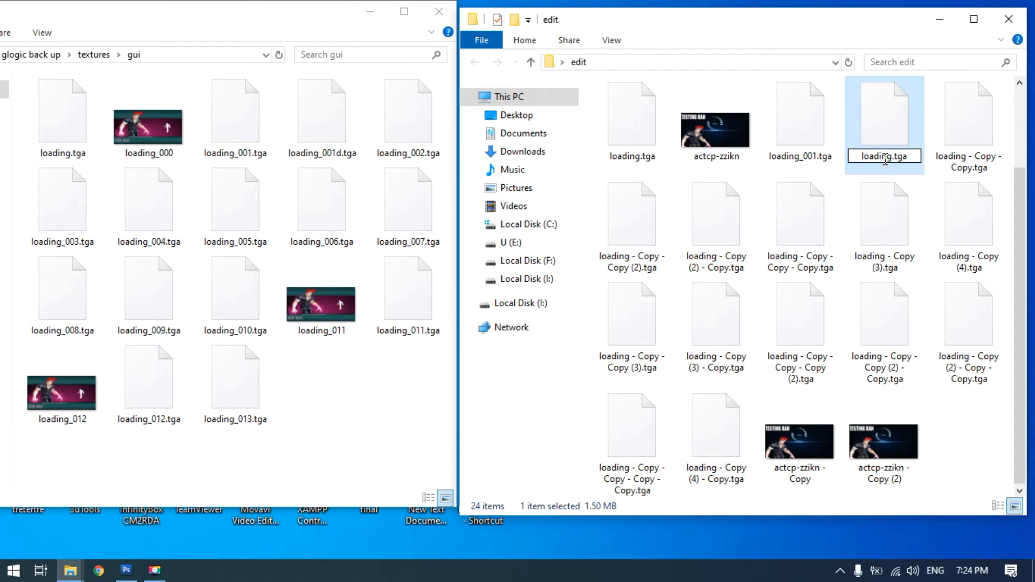
pyautogui.write('_')
pyautogui.write('001')
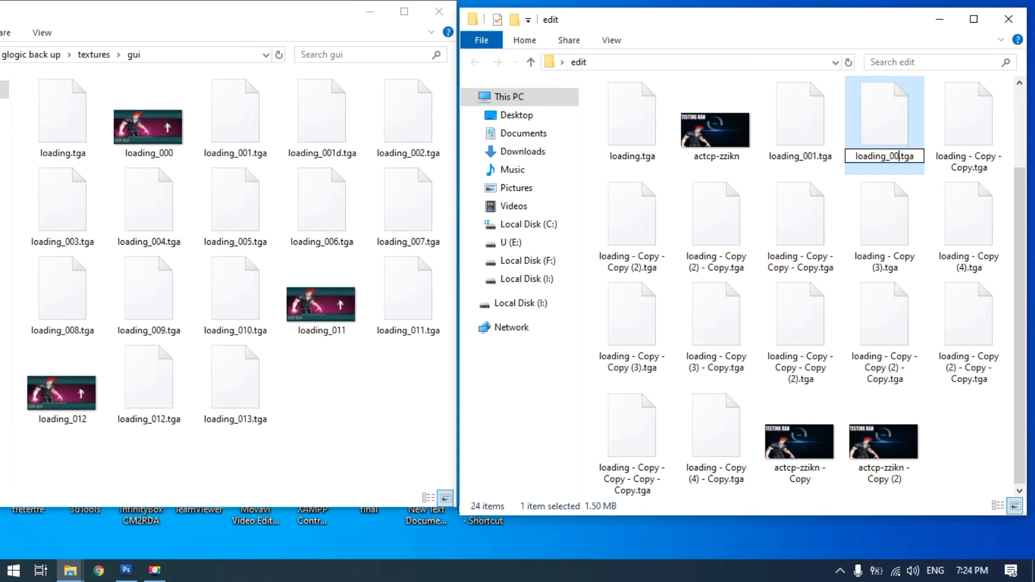
pyautogui.write('d')
# Rename "loading - Copy - Copy.tga" in the edit folder as loading_002.tga
pyautogui.click(969, 145)
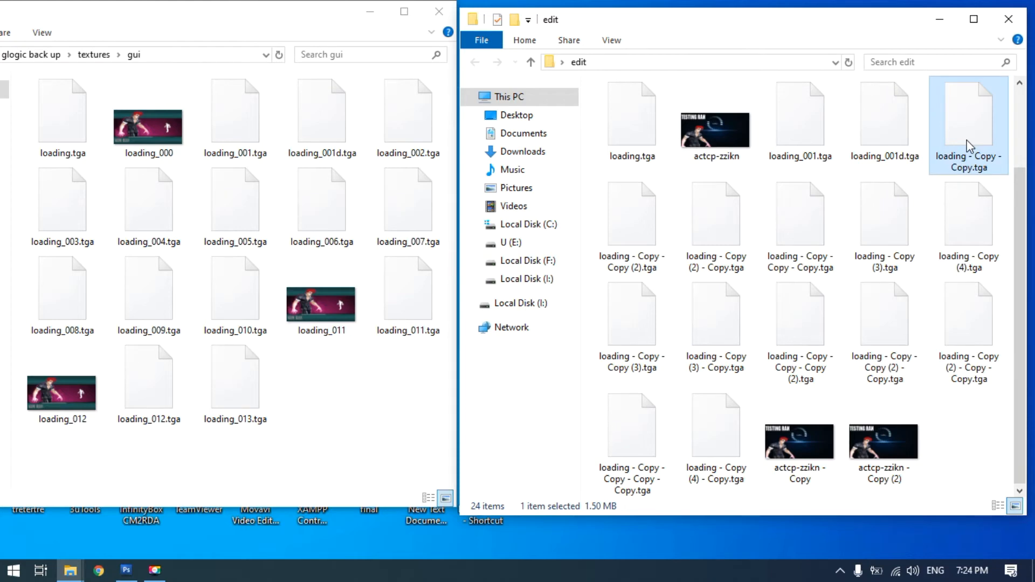
pyautogui.click(968, 146)
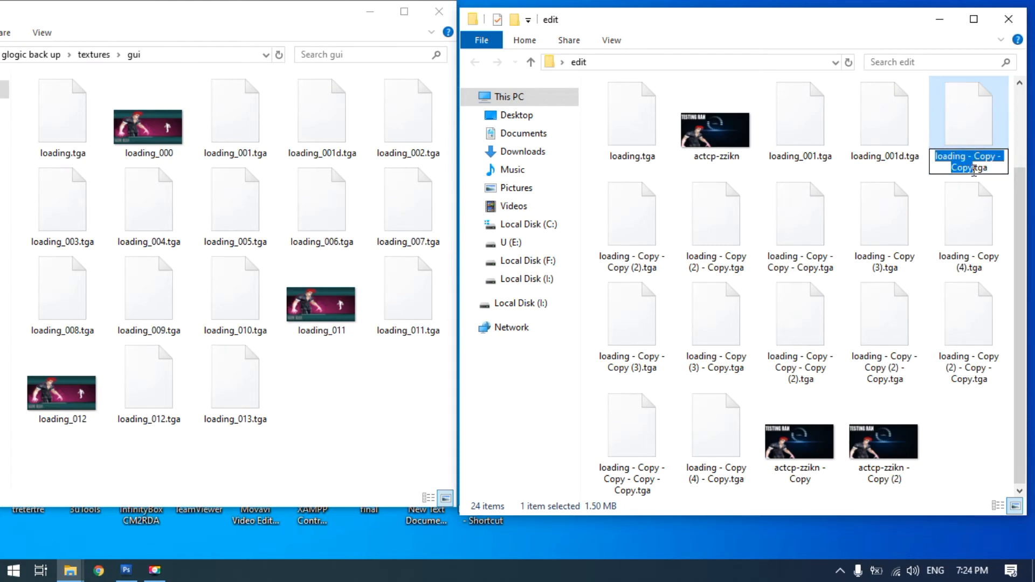
pyautogui.write('loading')
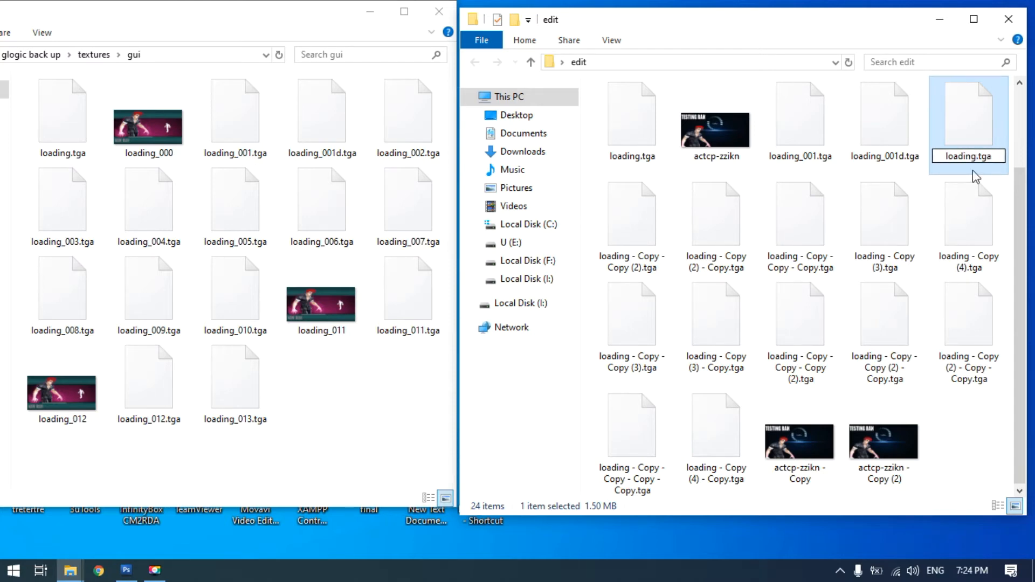
pyautogui.write('_002')
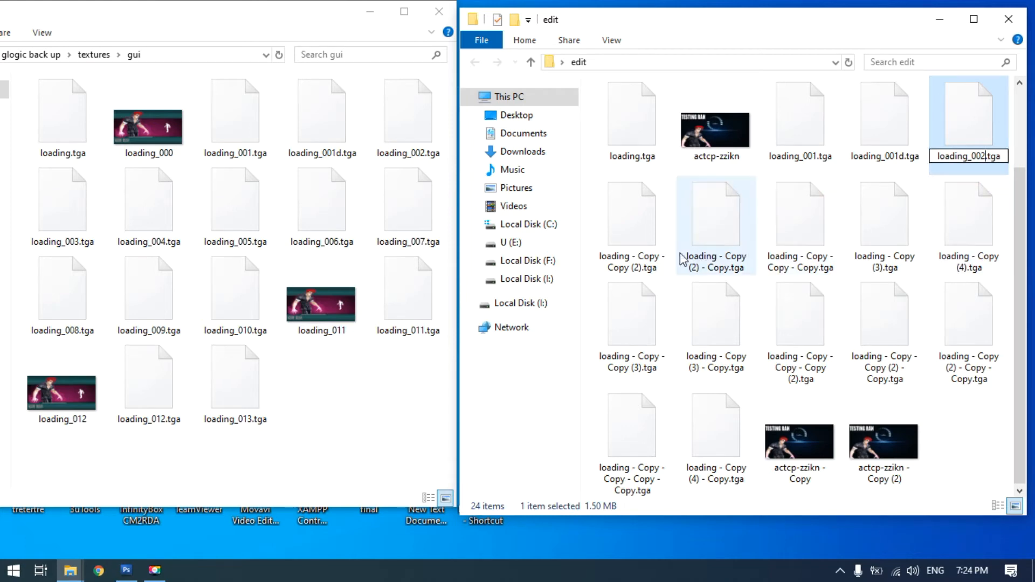
pyautogui.click(627, 251)
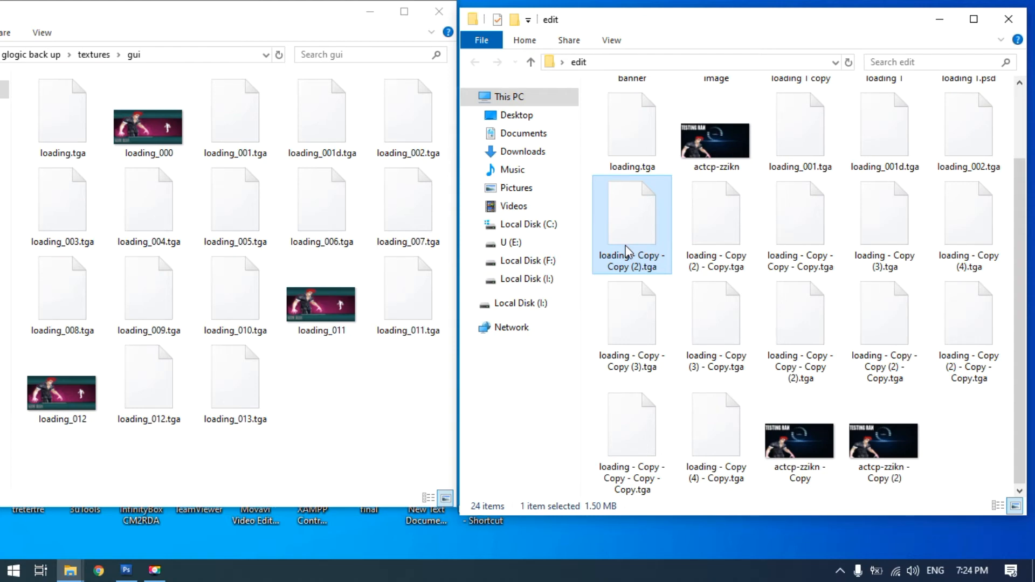
# Rename "loading - Copy - Copy (2).tga" in the edit folder as loading_003.tga
pyautogui.press('F2')
pyautogui.write('loading')
pyautogui.write('ing')
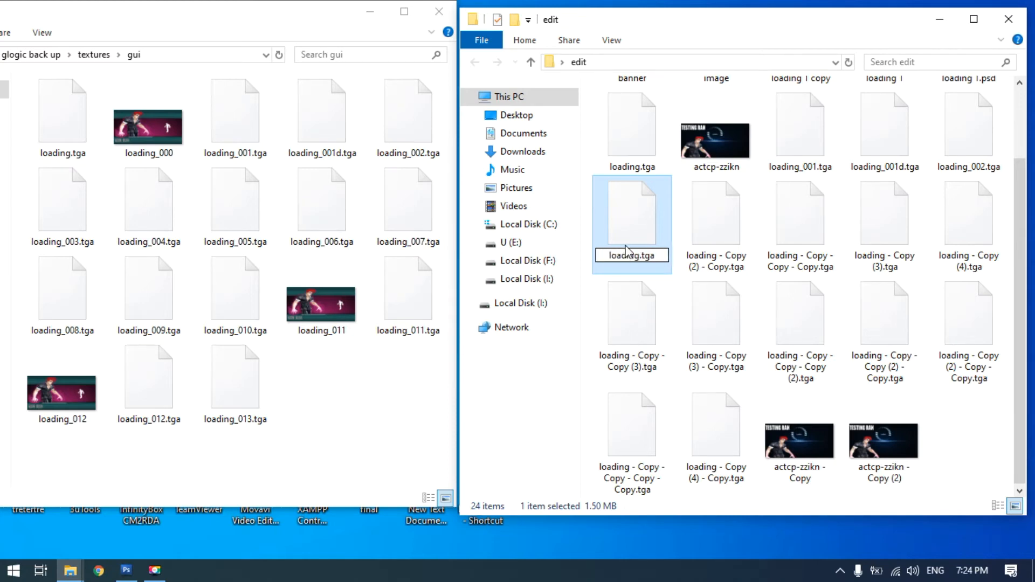
pyautogui.write('_')
pyautogui.write('003')
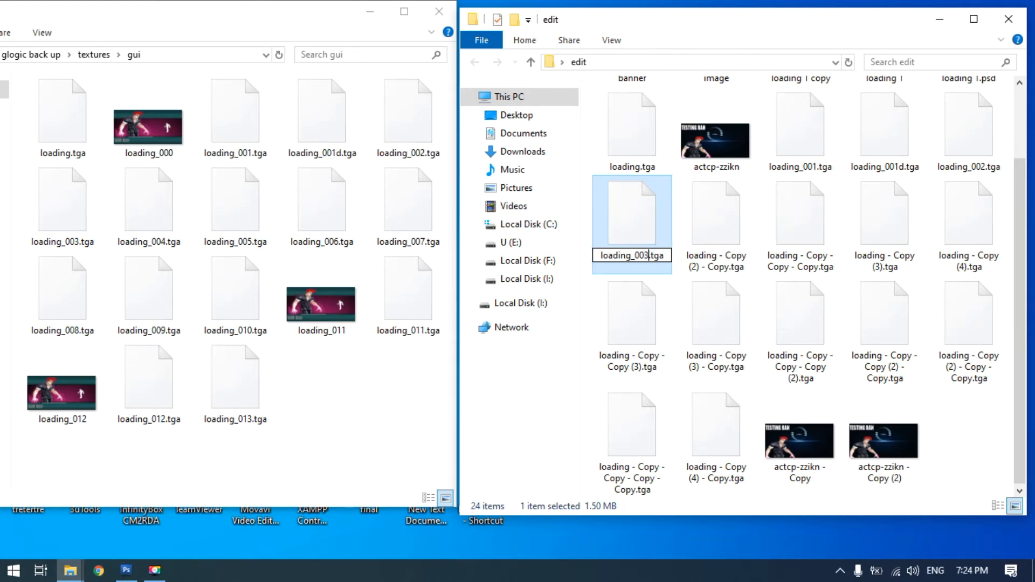
# Rename "loading - Copy (2) - Copy.tga" in the edit folder as loading_004.tga
pyautogui.click(722, 261)
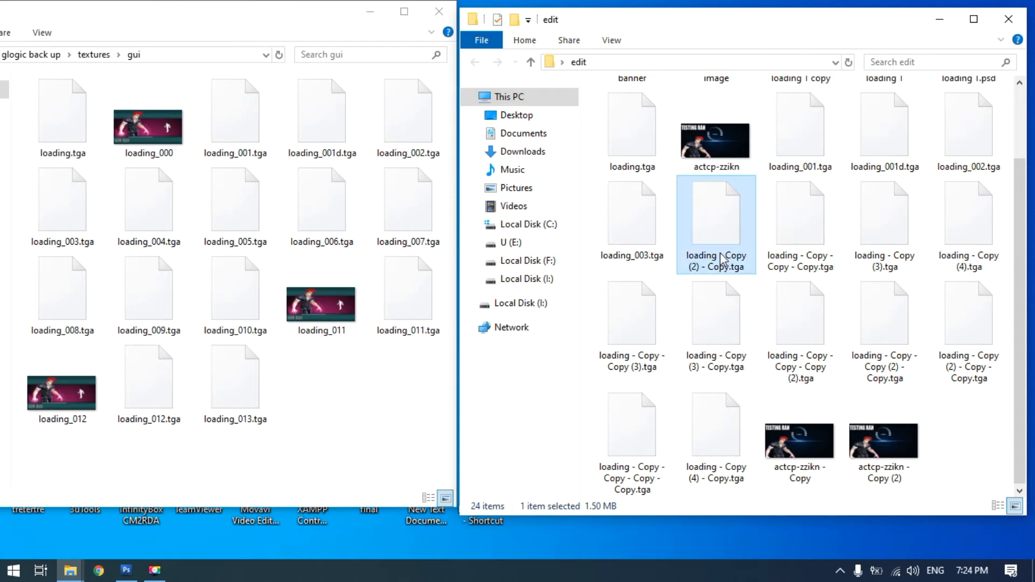
pyautogui.click(721, 256)
pyautogui.write('loading')
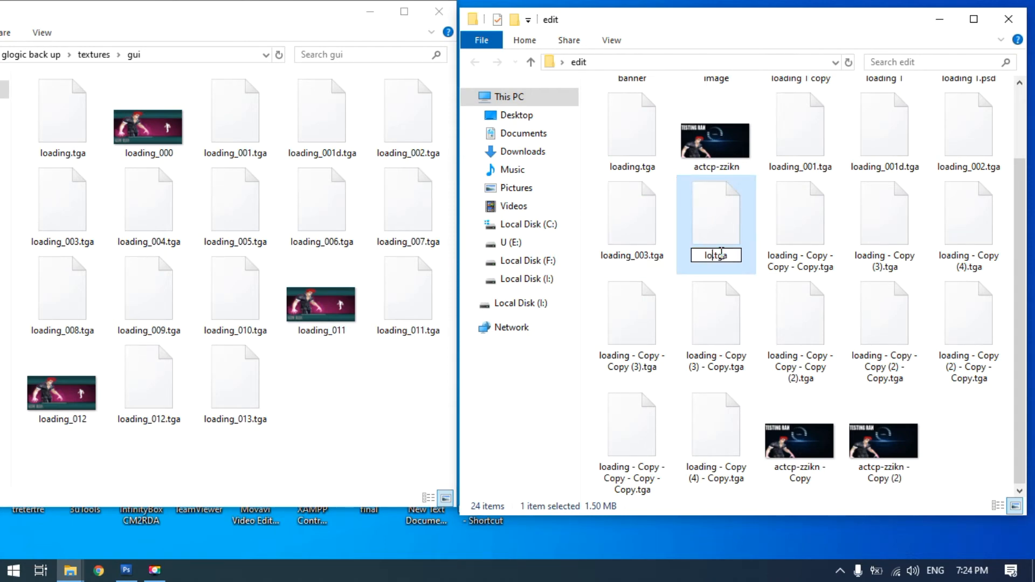
pyautogui.write('_004')
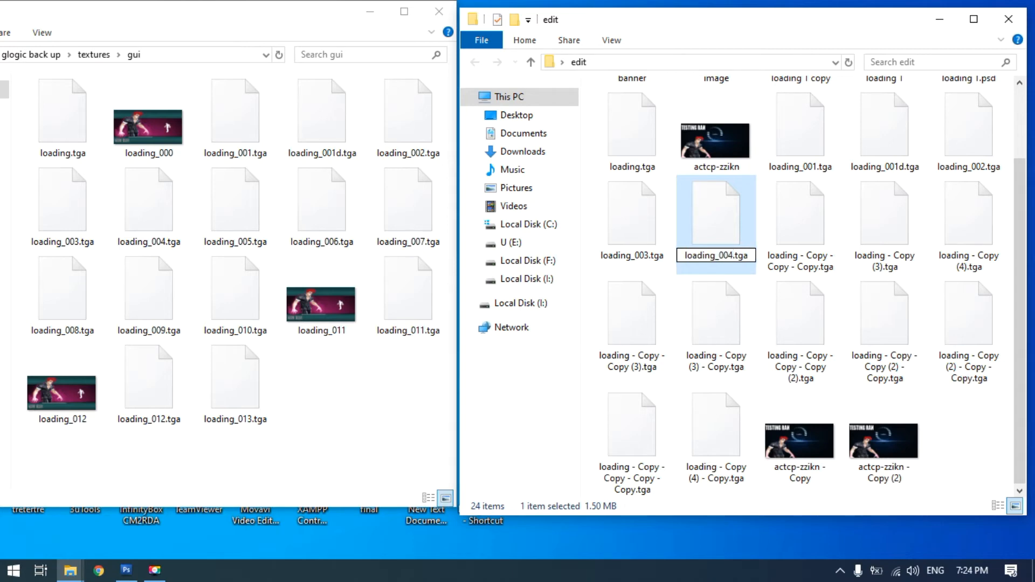
# Rename "loading - Copy - Copy - Copy.tga" in the edit folder as loading_005.tga
pyautogui.click(796, 254)
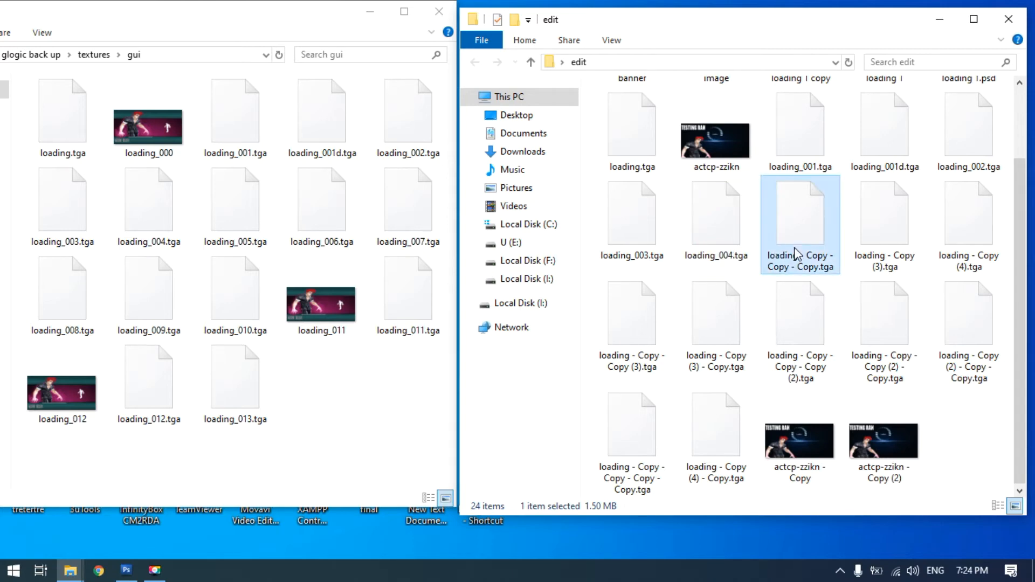
pyautogui.click(797, 254)
pyautogui.write('loading')
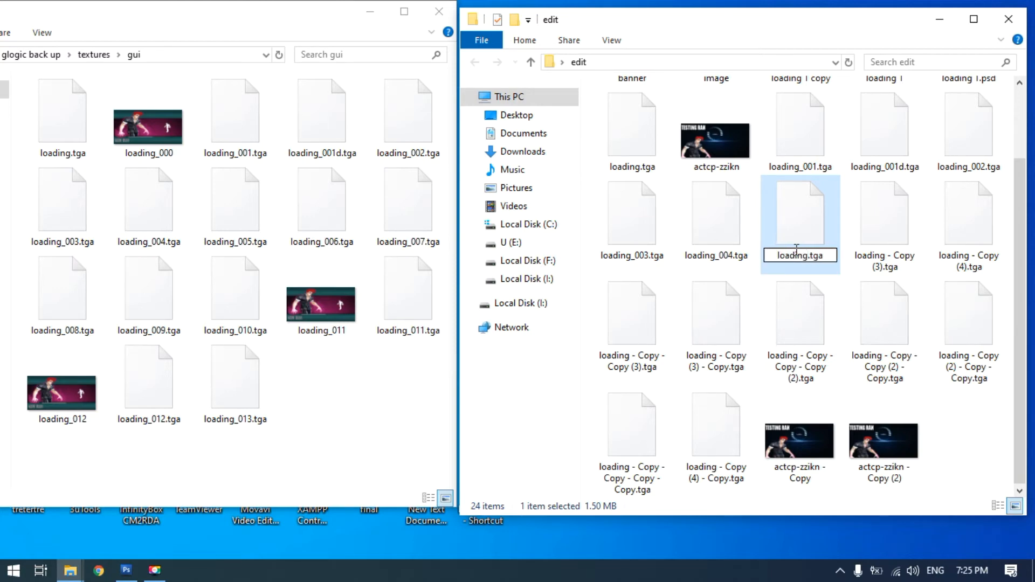
pyautogui.write('_005')
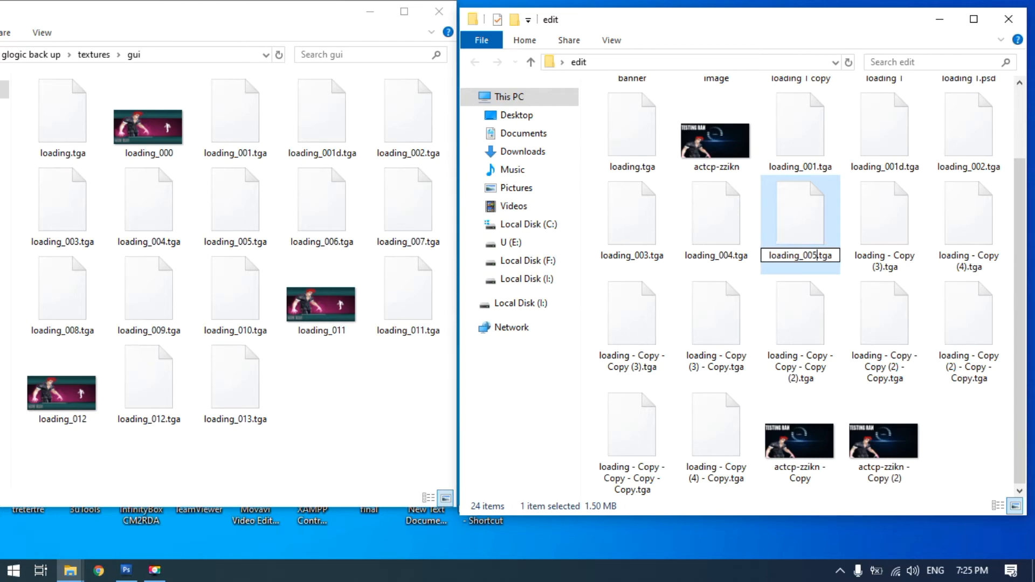
# Copy the base name "loading" from the loading.tga file name in the edit folder
pyautogui.click(636, 163)
pyautogui.click(637, 167)
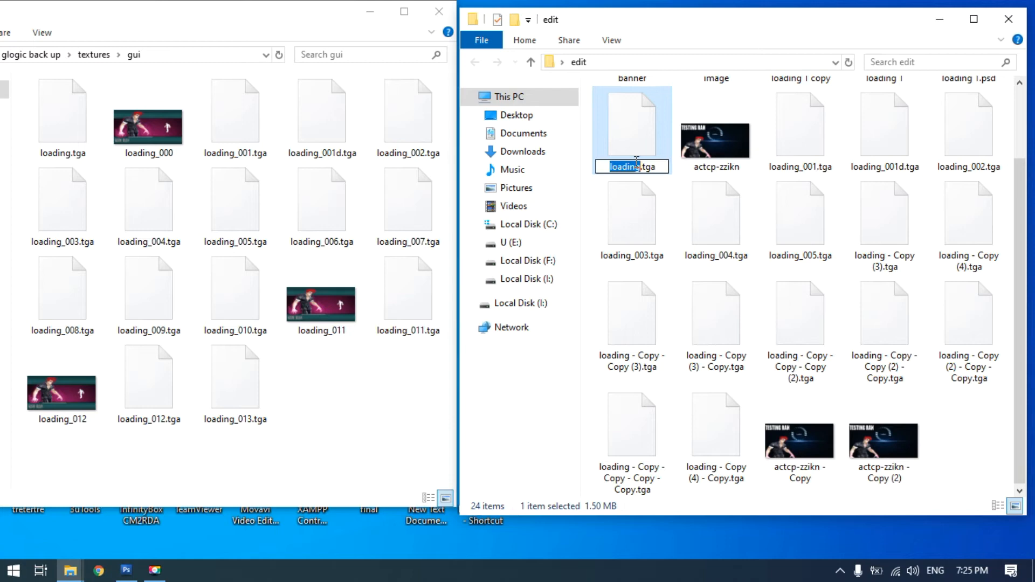
pyautogui.rightClick(637, 165)
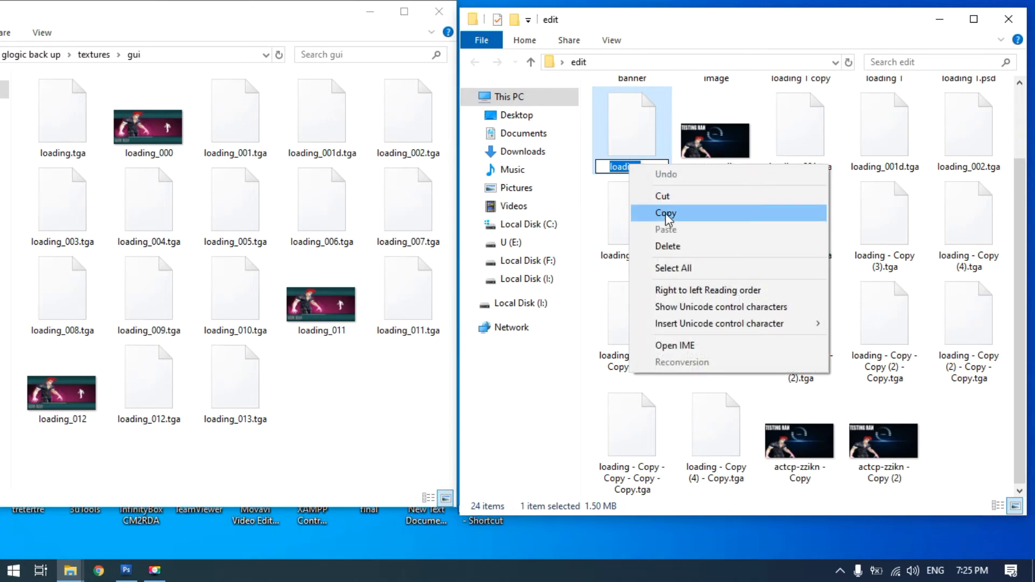
pyautogui.click(665, 212)
# Rename "loading - Copy (3).tga" as loading_006.tga, pasting the copied base name and adding the suffix _006
pyautogui.click(872, 241)
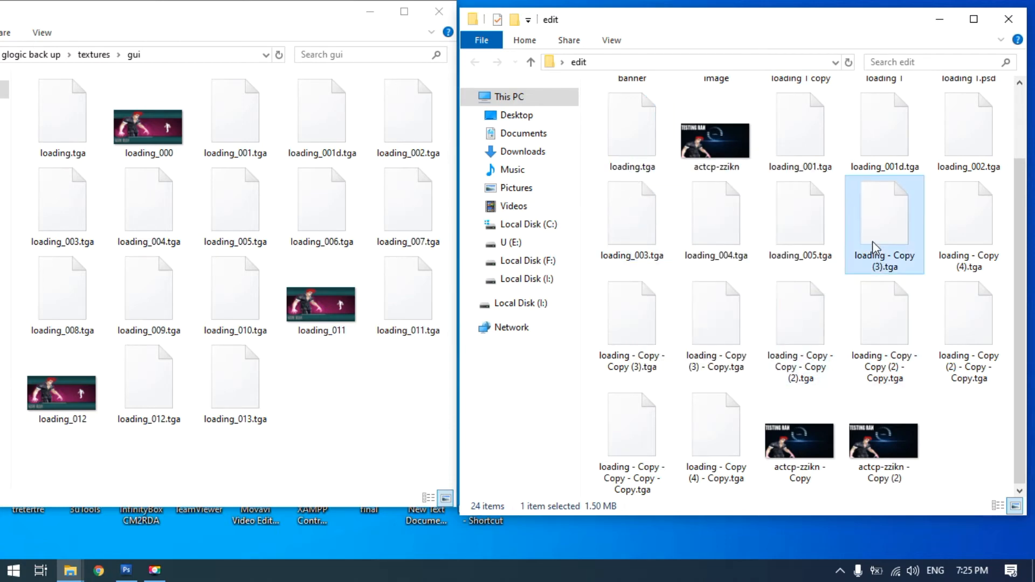
pyautogui.click(873, 240)
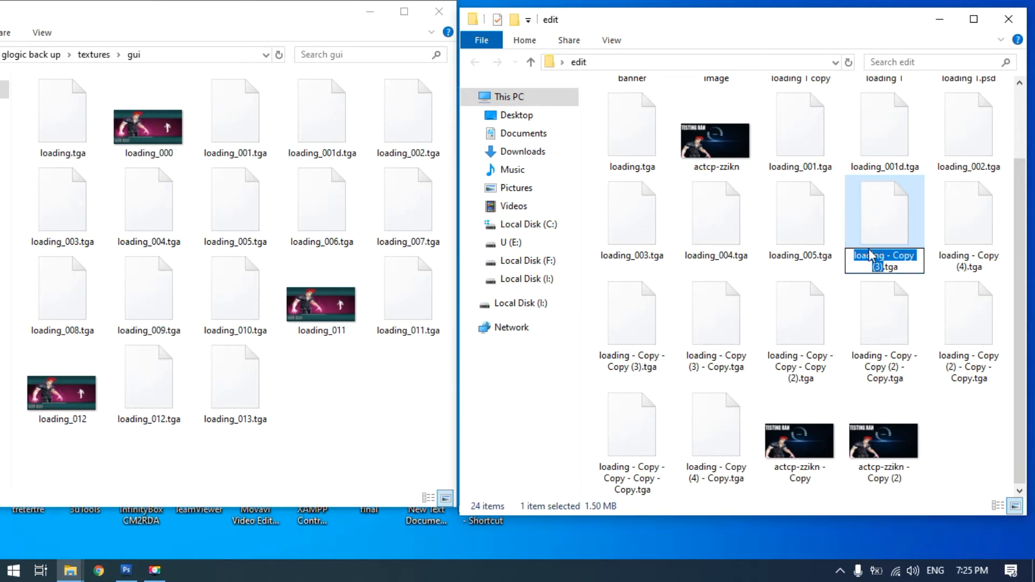
pyautogui.rightClick(868, 249)
pyautogui.click(878, 213)
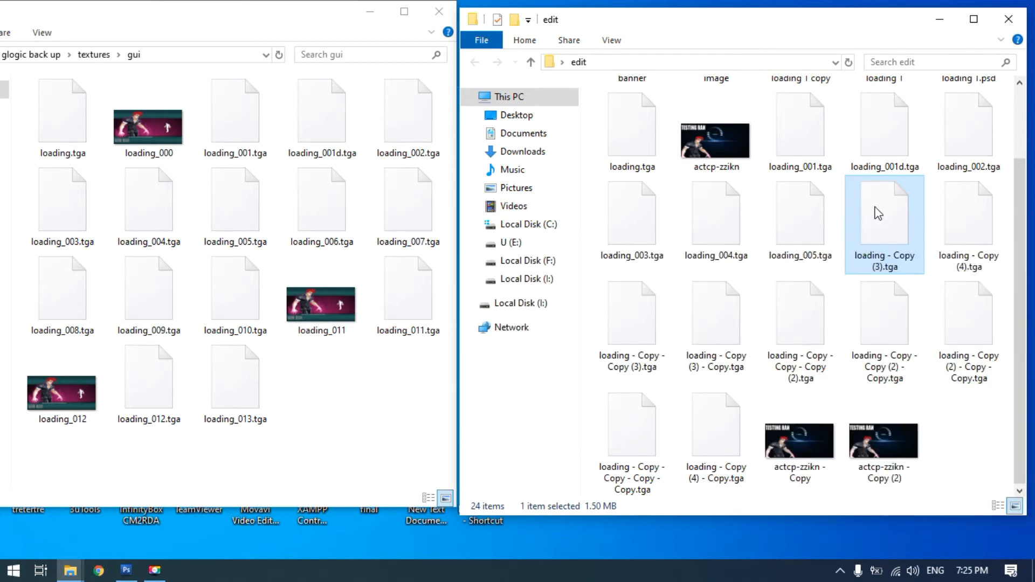
pyautogui.click(872, 254)
pyautogui.rightClick(870, 255)
pyautogui.click(873, 322)
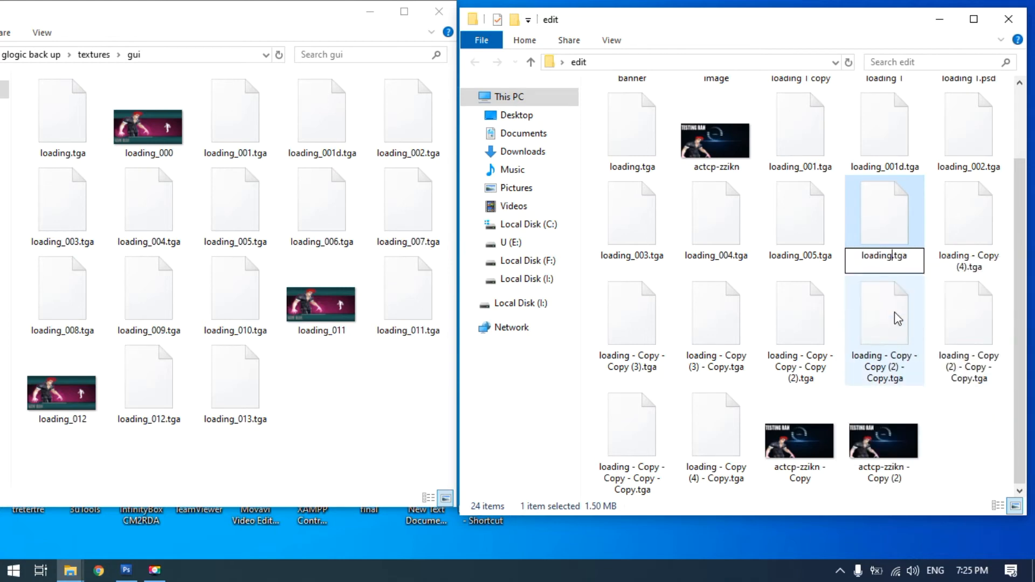
pyautogui.write('_006')
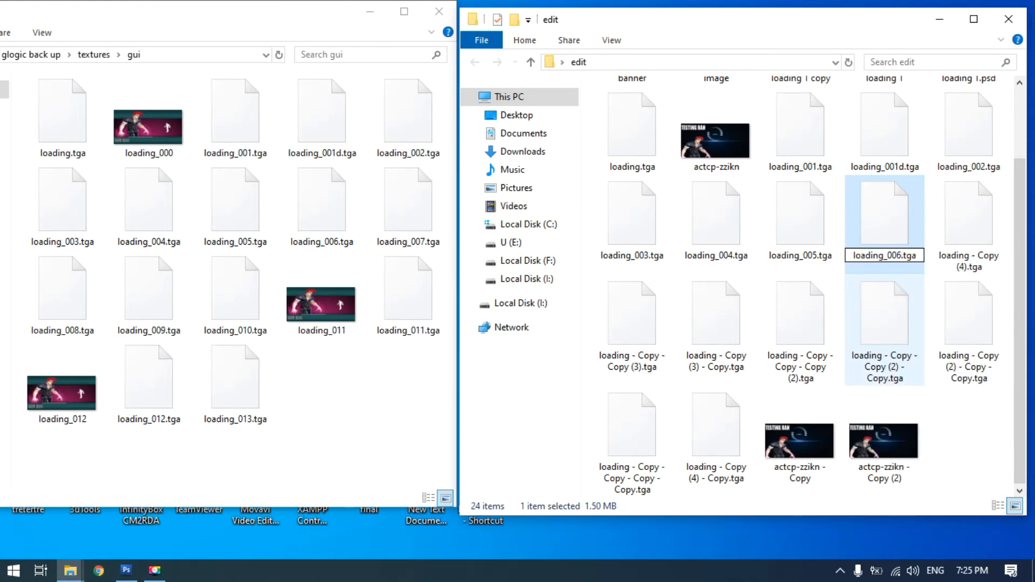
# Copy the base name "loading_006" from the loading_006.tga file name in the edit folder
pyautogui.click(884, 239)
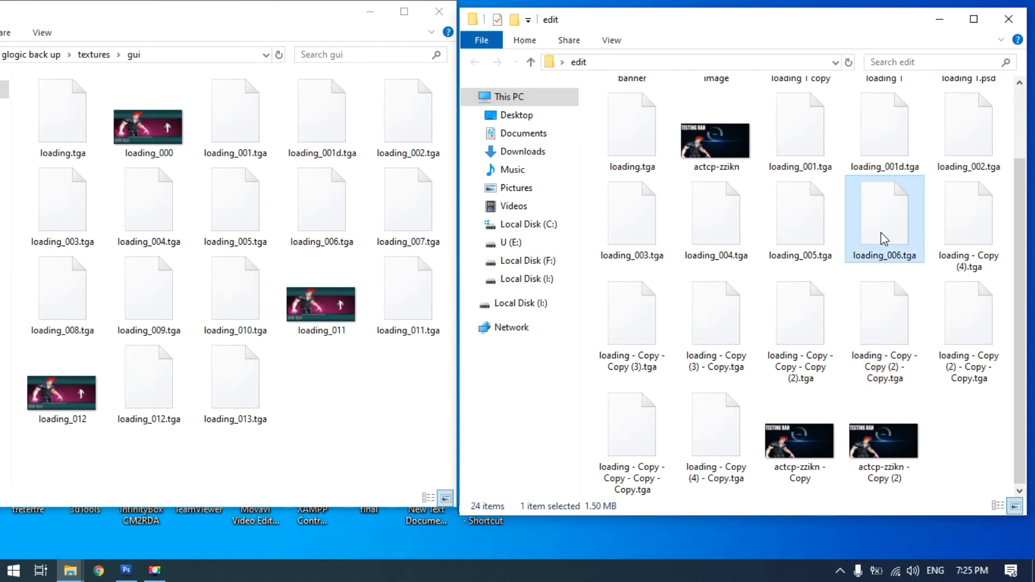
pyautogui.press('F2')
pyautogui.rightClick(883, 256)
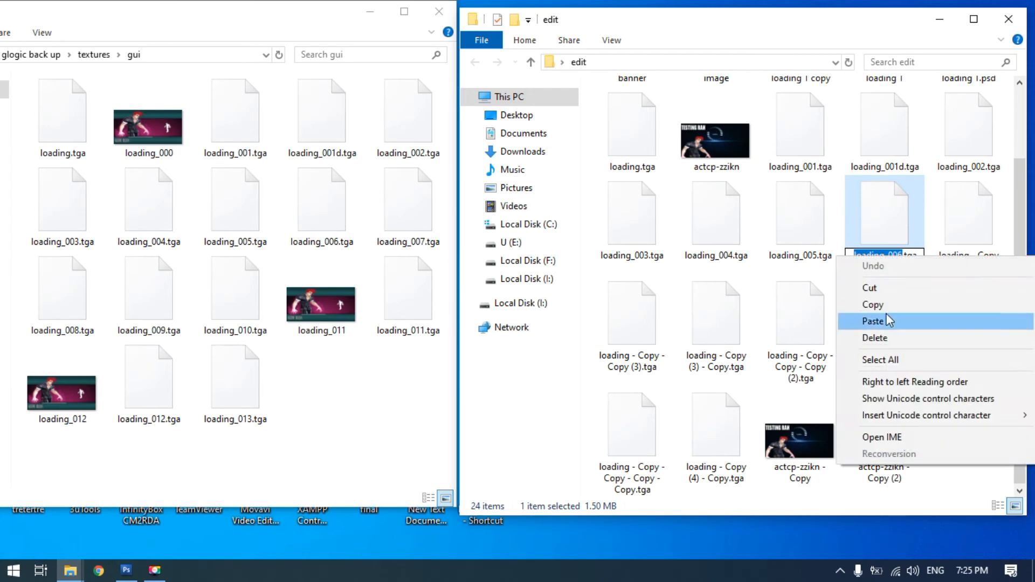
pyautogui.click(872, 304)
# Rename "loading - Copy (4).tga" as loading_007.tga, pasting the copied name and changing its last digit to 7
pyautogui.click(969, 246)
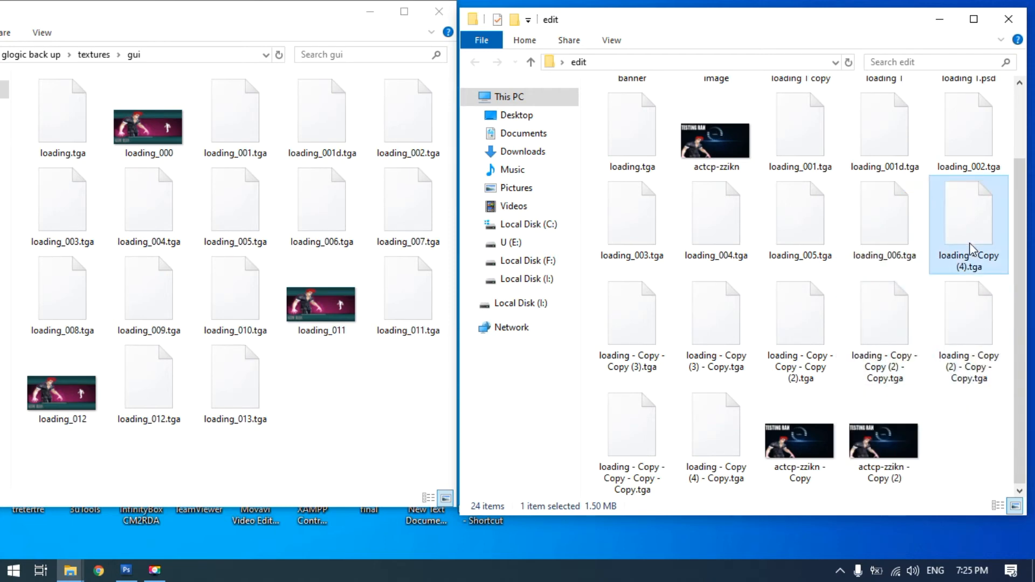
pyautogui.click(969, 249)
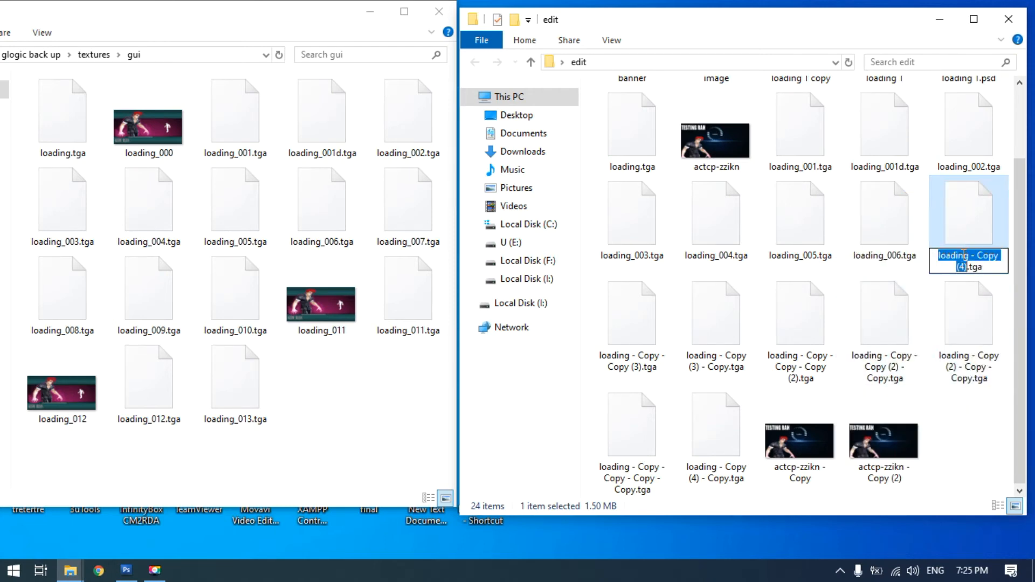
pyautogui.rightClick(964, 257)
pyautogui.click(876, 319)
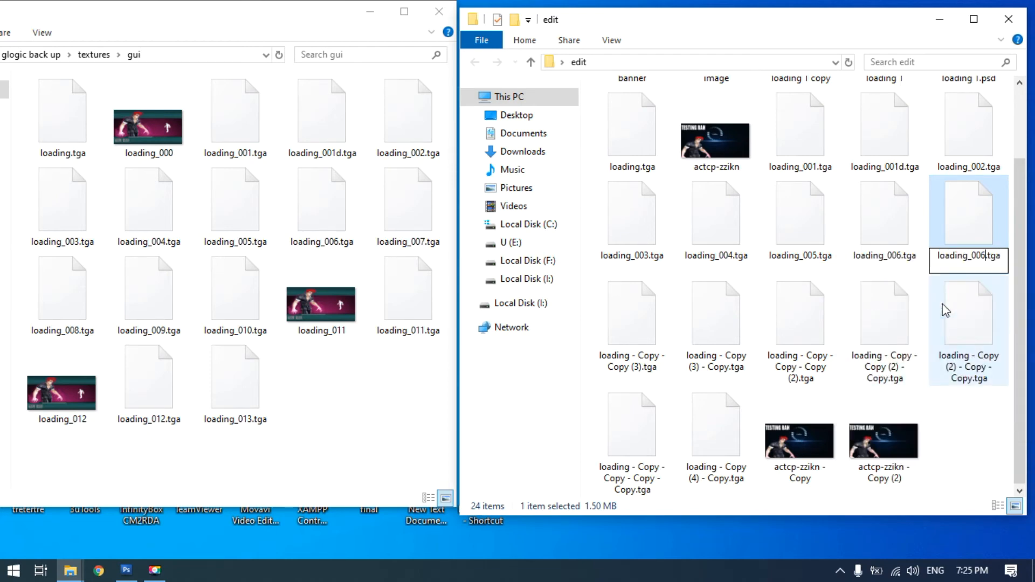
pyautogui.press('BackSpace')
pyautogui.write('7')
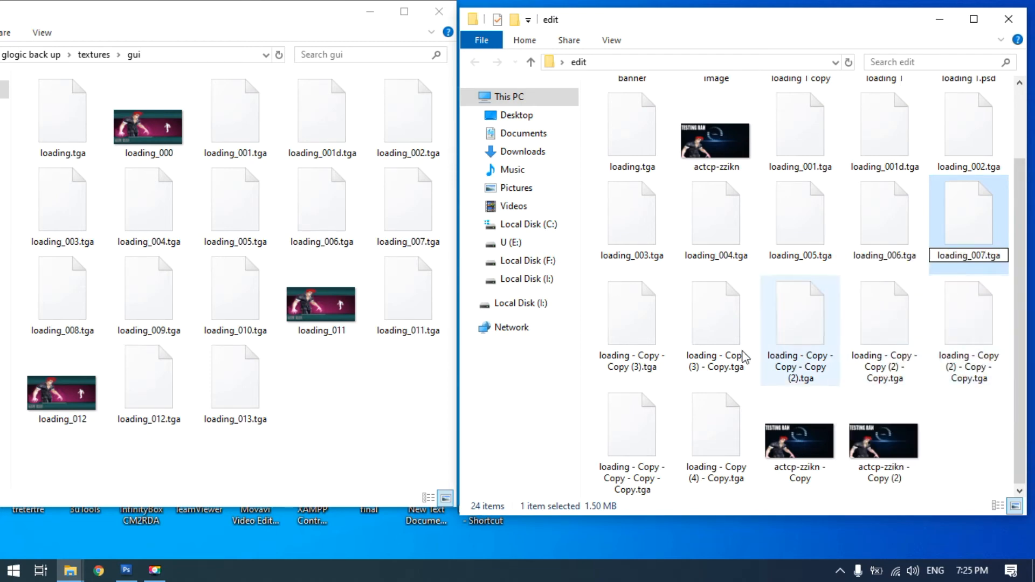
# Rename "loading - Copy - Copy (3).tga" as loading_008.tga, pasting the copied name and changing its last digit to 8
pyautogui.click(628, 340)
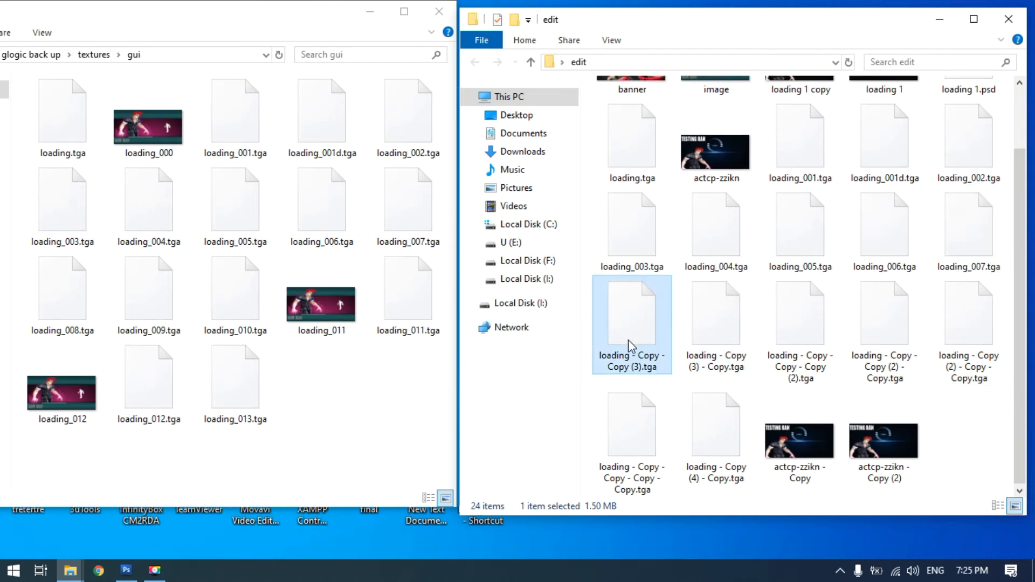
pyautogui.press('F2')
pyautogui.rightClick(626, 354)
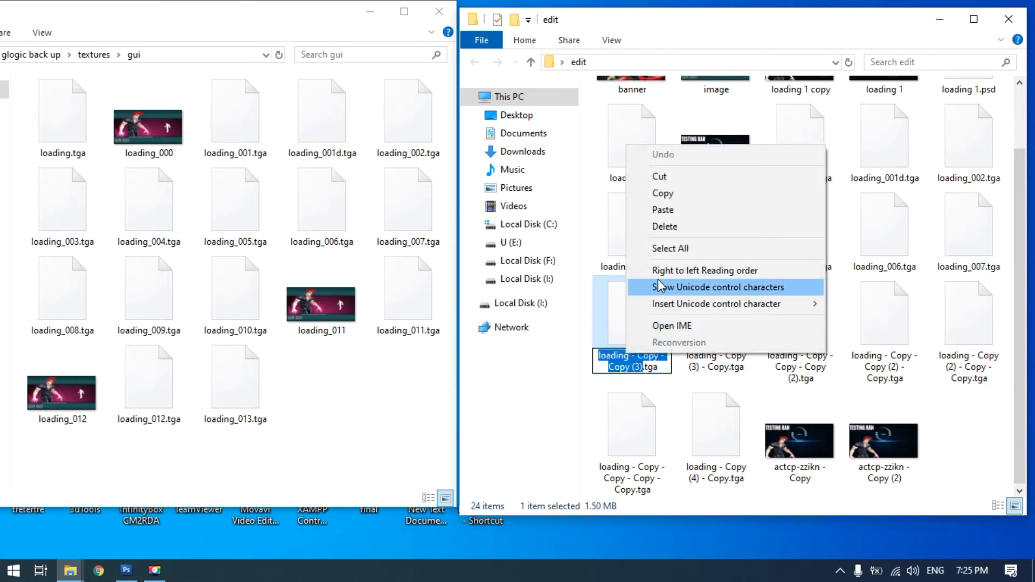
pyautogui.click(676, 210)
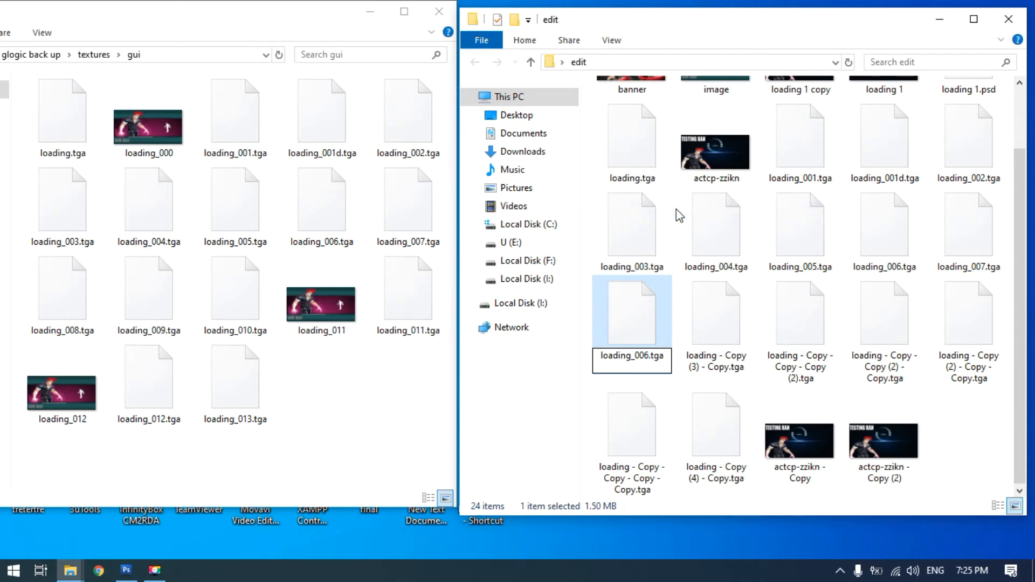
pyautogui.press('BackSpace')
pyautogui.write('8')
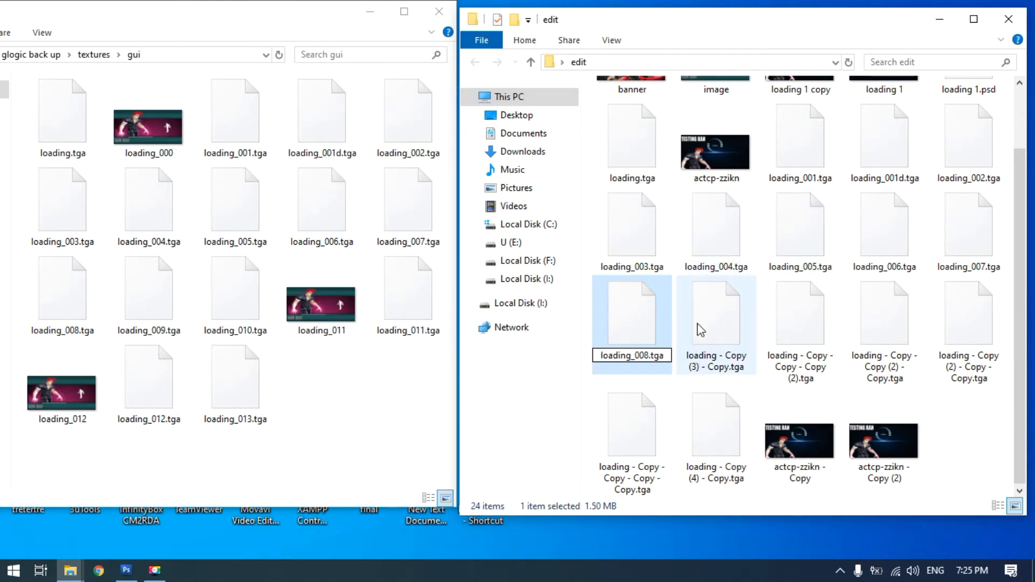
# Rename "loading - Copy (3) - Copy.tga" as loading_009.tga, pasting the copied name and changing its last digit to 9
pyautogui.click(707, 338)
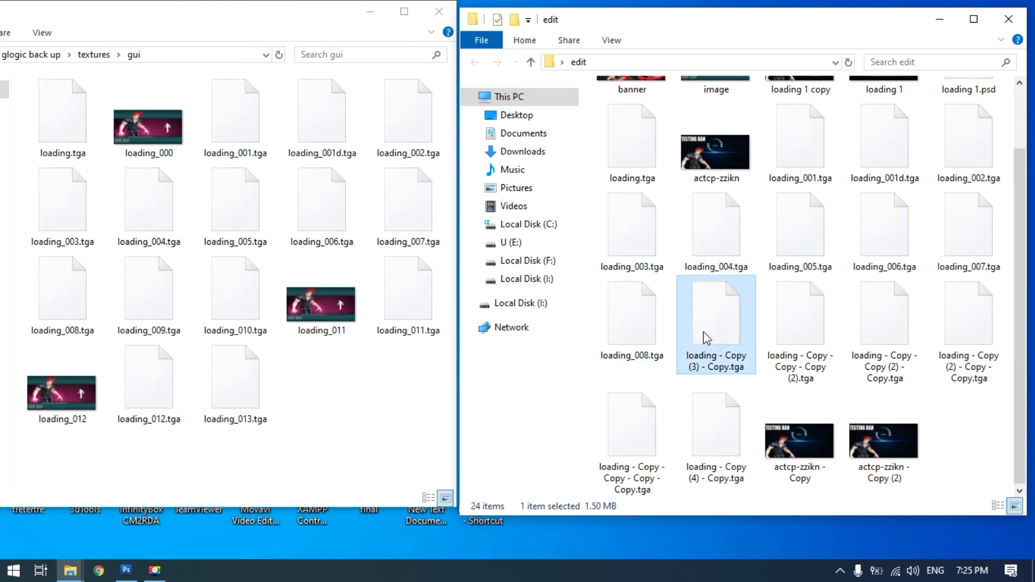
pyautogui.press('F2')
pyautogui.rightClick(708, 356)
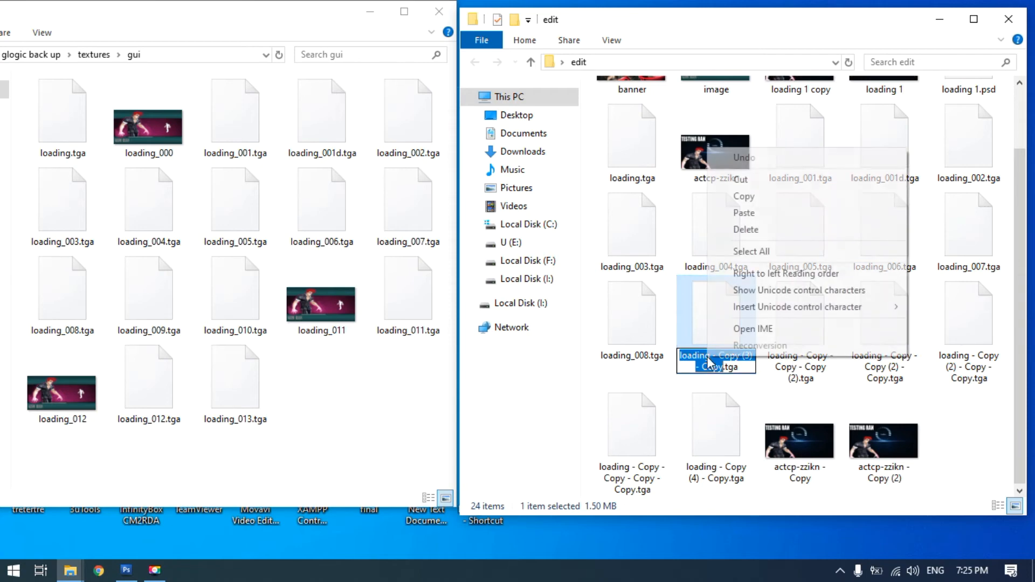
pyautogui.click(743, 216)
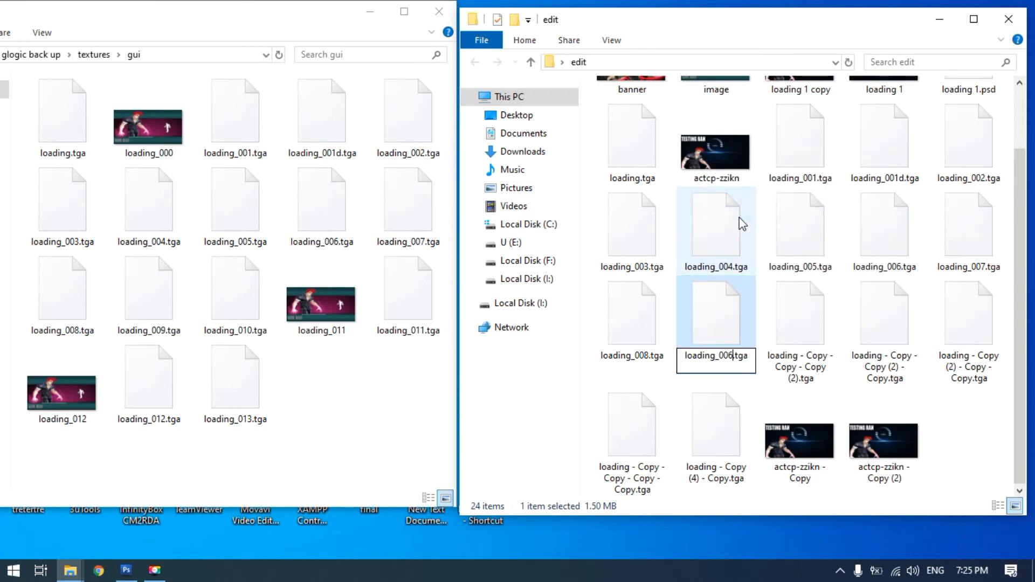
pyautogui.press('BackSpace')
pyautogui.write('9')
# Rename "loading - Copy - Copy - Copy (2).tga" as loading_010.tga, pasting the copied name and replacing its final digits
pyautogui.click(805, 364)
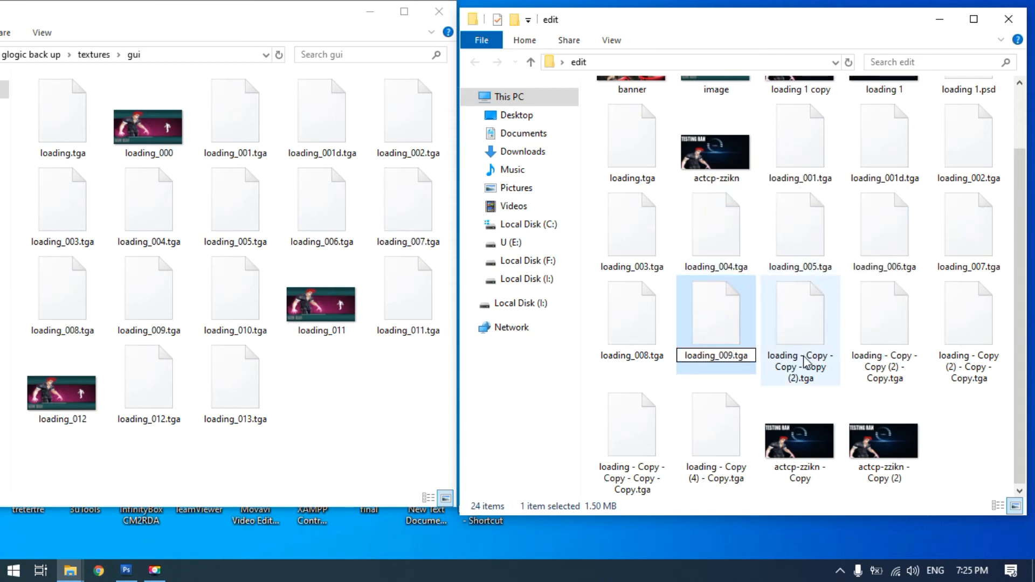
pyautogui.press('F2')
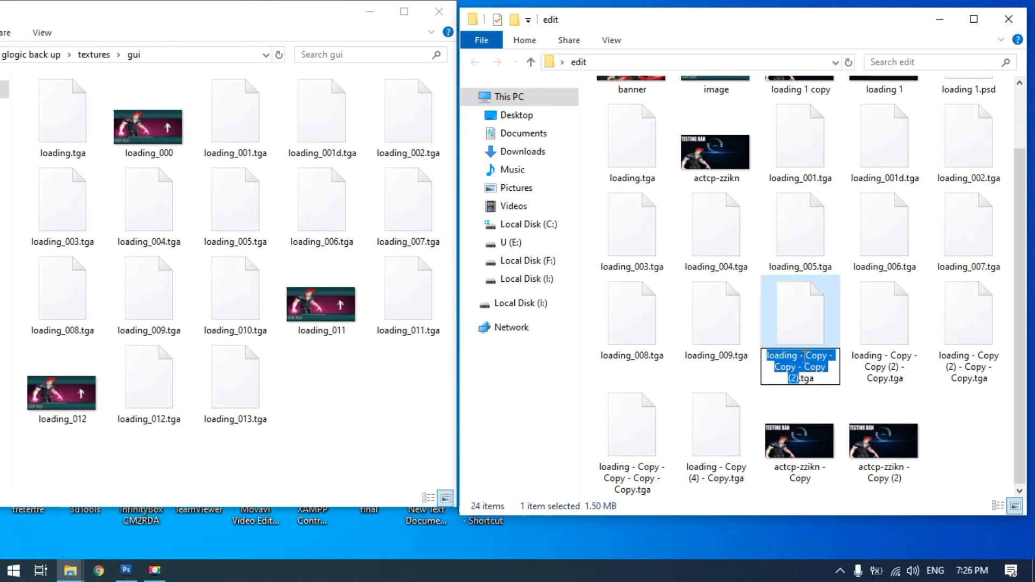
pyautogui.rightClick(806, 364)
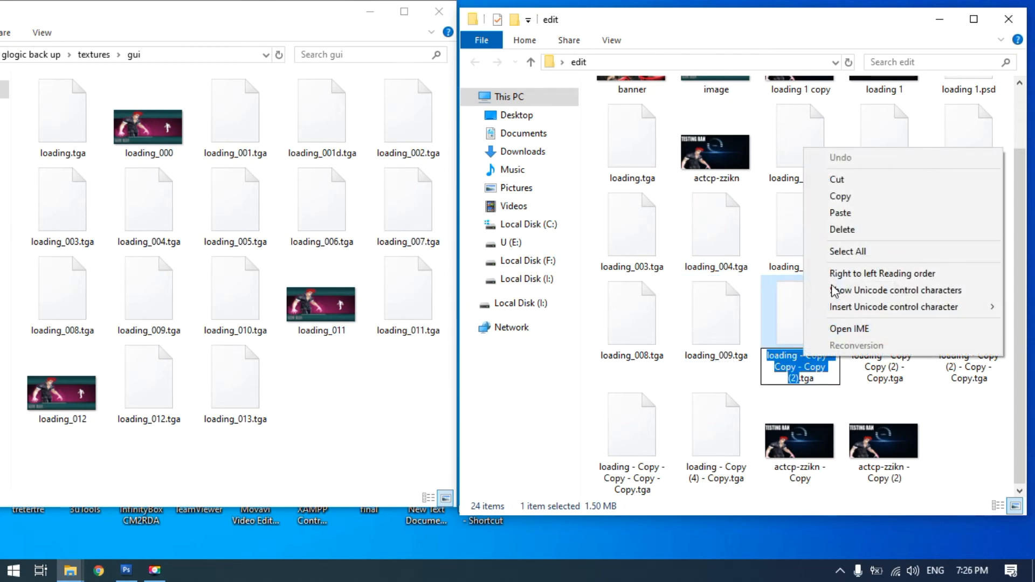
pyautogui.click(839, 213)
pyautogui.press('BackSpace')
pyautogui.press('BackSpace')
pyautogui.press('BackSpace')
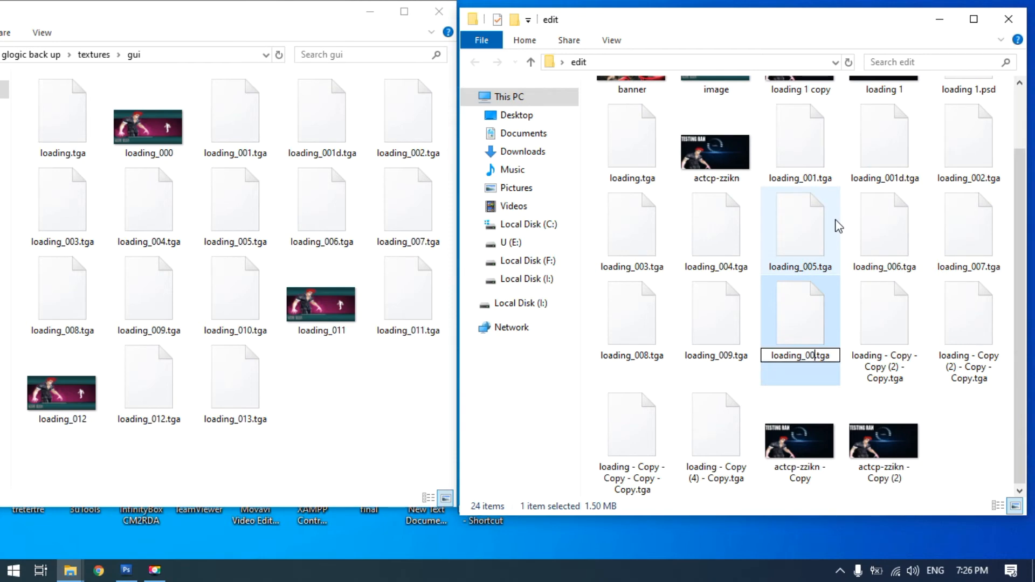
pyautogui.write('10')
# Rename "loading - Copy - Copy (2) - Copy.tga" as loading_011.tga, pasting the copied name and replacing its number with 011
pyautogui.click(885, 356)
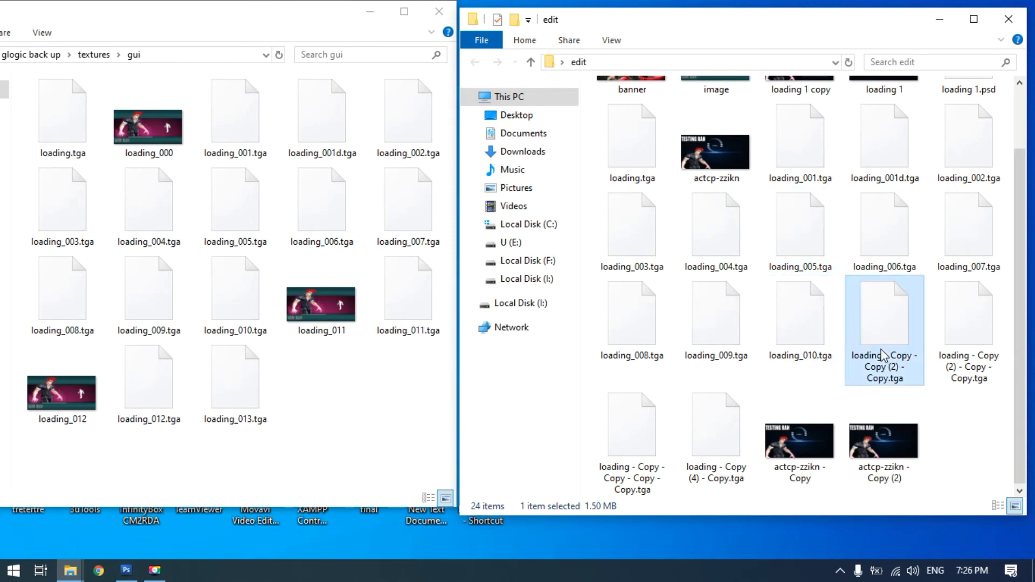
pyautogui.click(882, 355)
pyautogui.rightClick(882, 361)
pyautogui.click(872, 221)
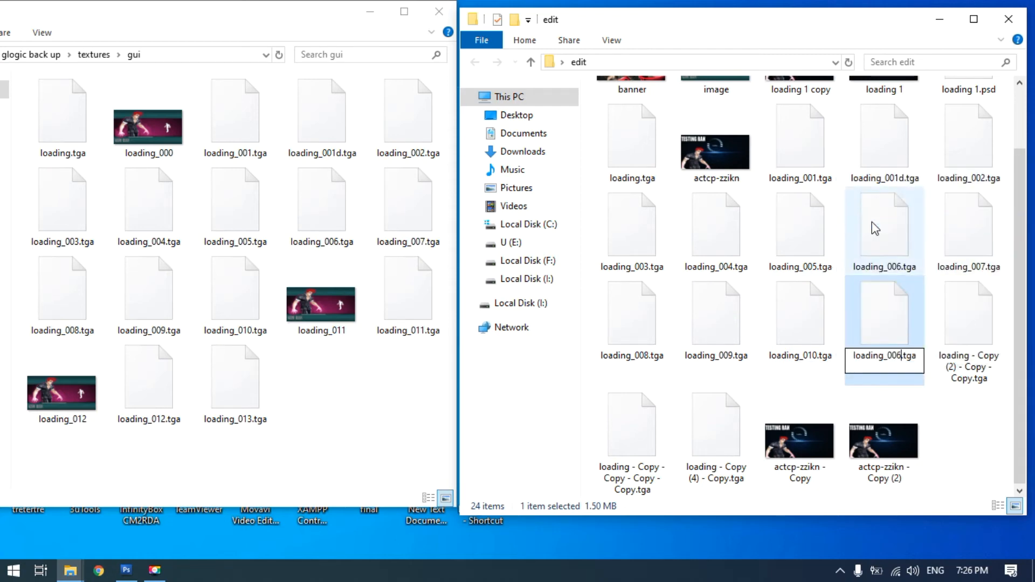
pyautogui.press('BackSpace')
pyautogui.press('BackSpace')
pyautogui.press('BackSpace')
pyautogui.press('BackSpace')
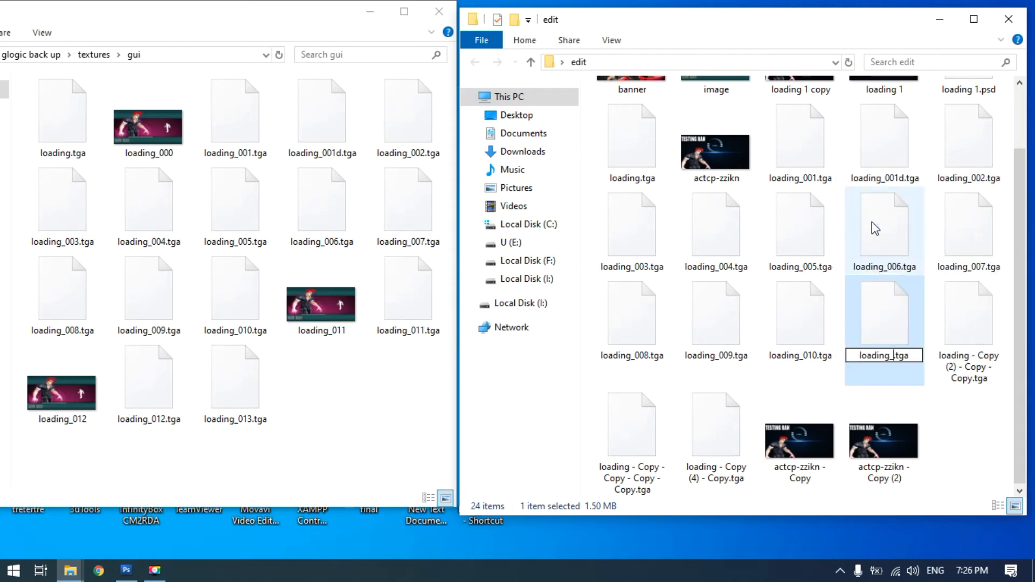
pyautogui.write('011')
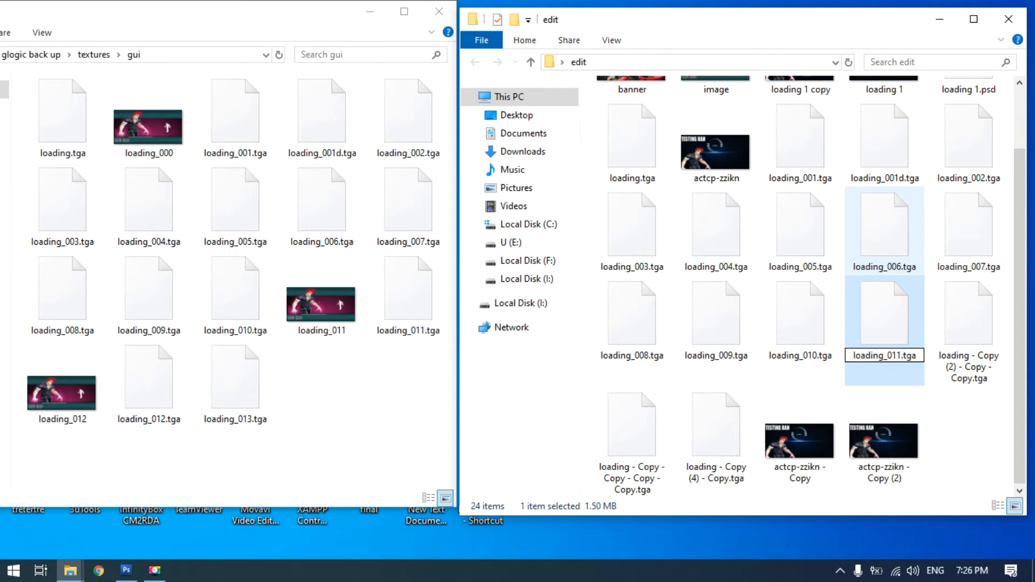
# Rename "loading - Copy (2) - Copy - Copy.tga" as loading_012.tga, pasting the copied name and replacing its number with 012
pyautogui.click(973, 330)
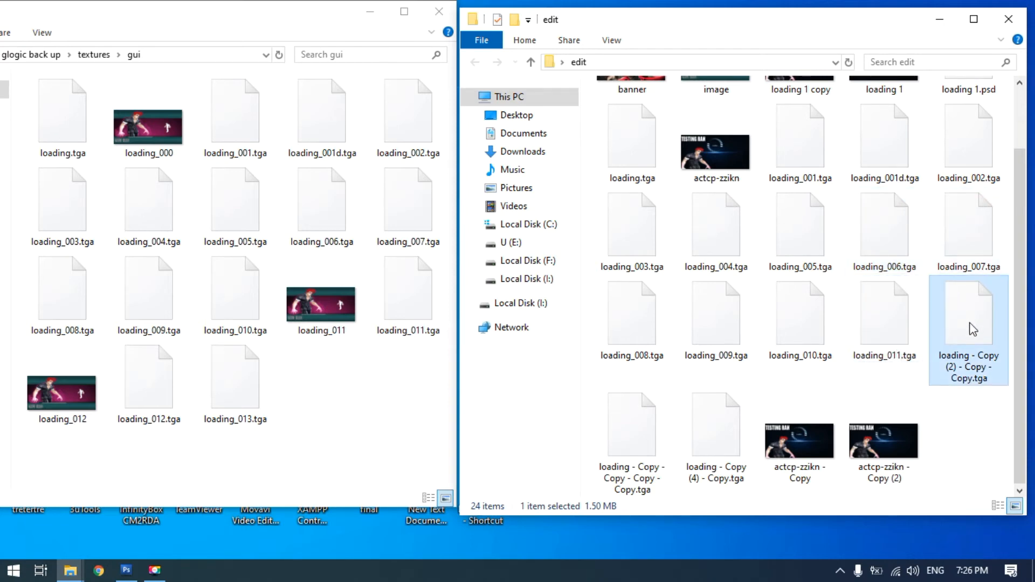
pyautogui.click(969, 354)
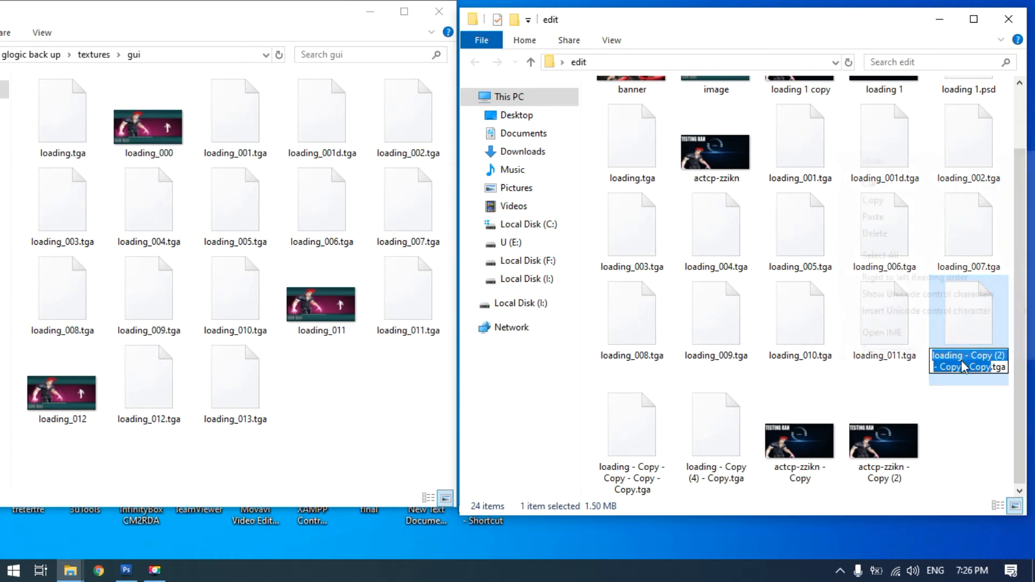
pyautogui.rightClick(962, 361)
pyautogui.click(888, 221)
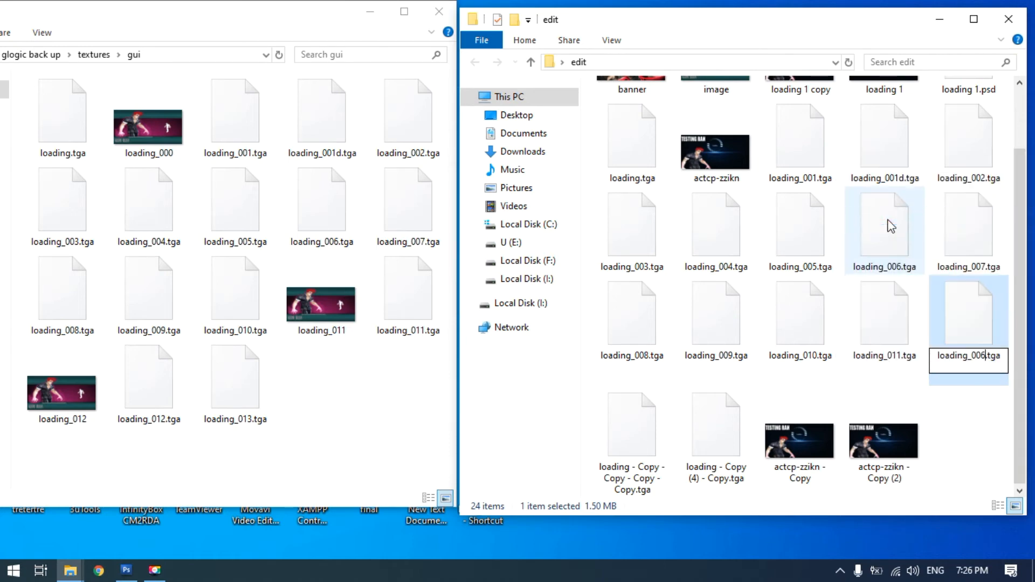
pyautogui.press('BackSpace')
pyautogui.press('BackSpace')
pyautogui.press('BackSpace')
pyautogui.write('012')
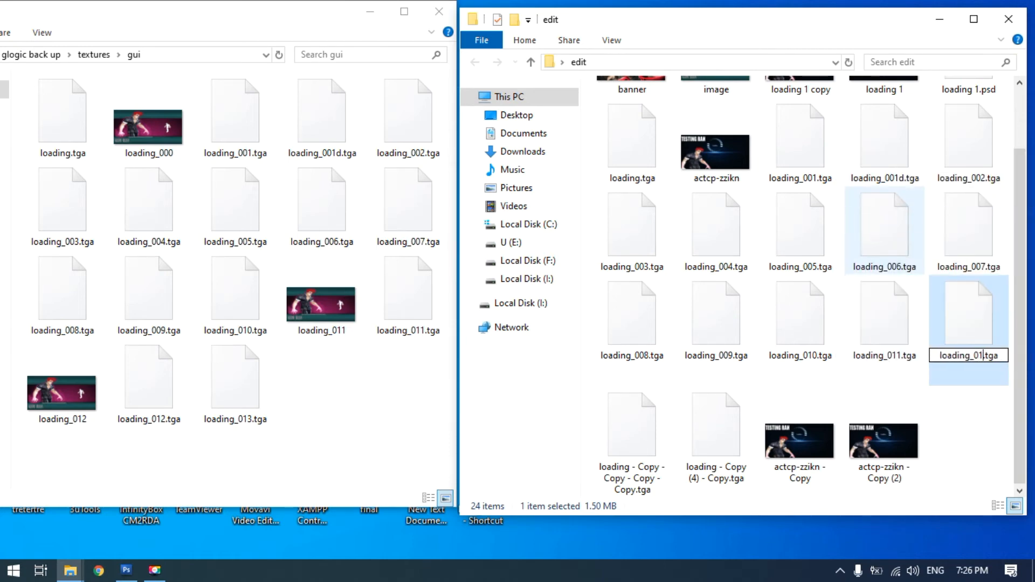
# Rename "loading - Copy - Copy - Copy - Copy.tga" as loading_013.tga, pasting the copied name and changing its last two digits to 13
pyautogui.click(640, 455)
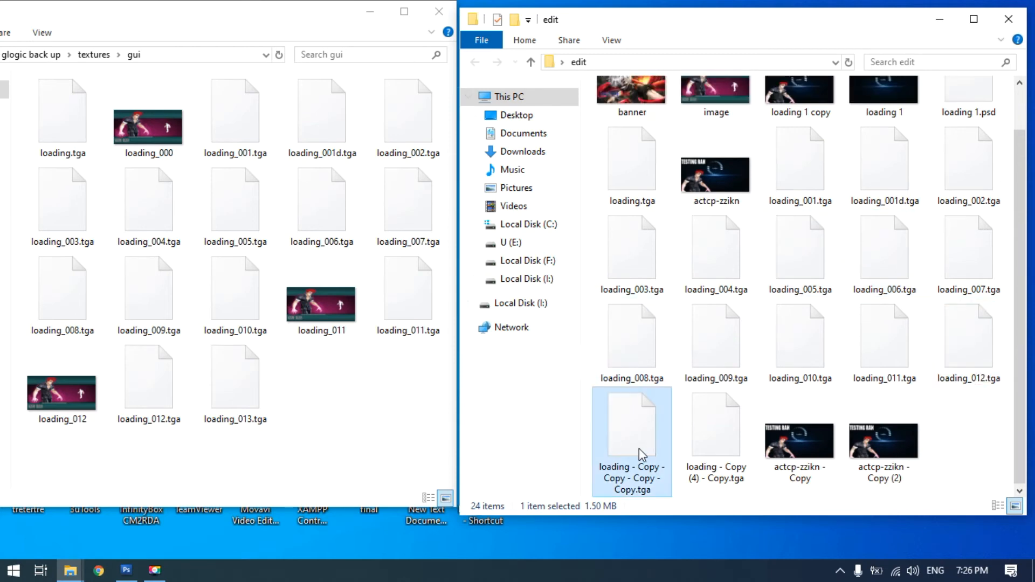
pyautogui.press('F2')
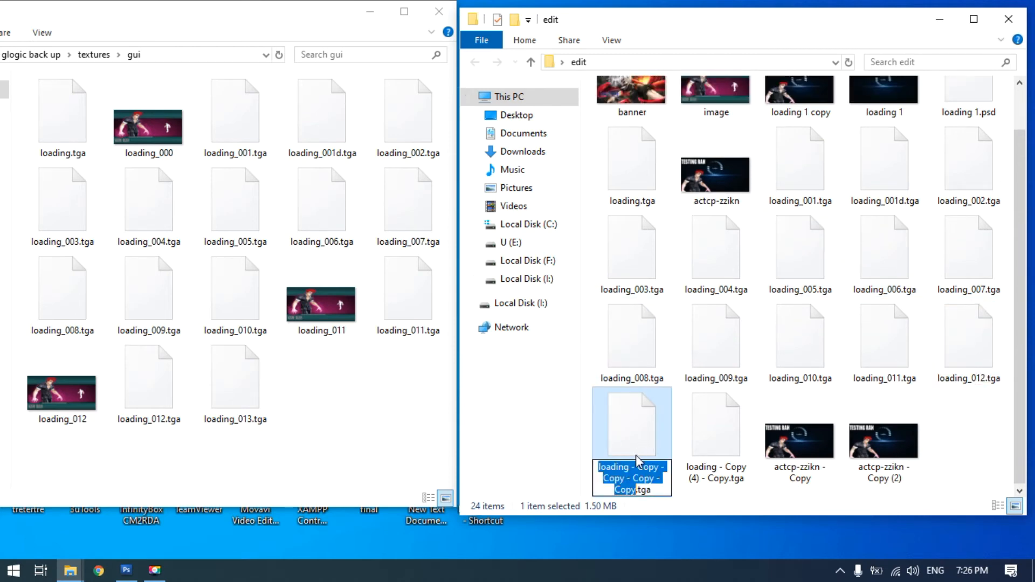
pyautogui.rightClick(634, 473)
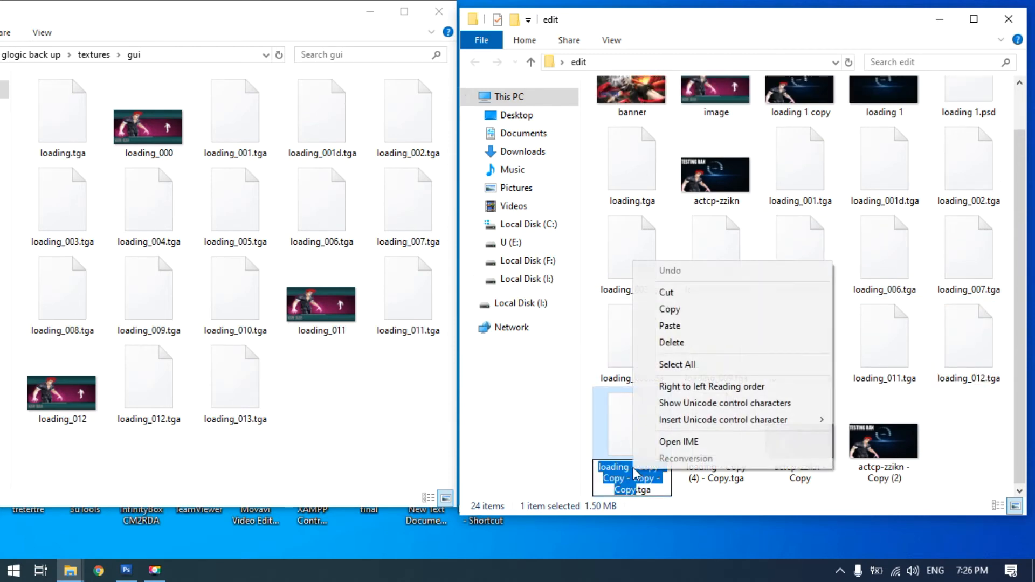
pyautogui.click(671, 326)
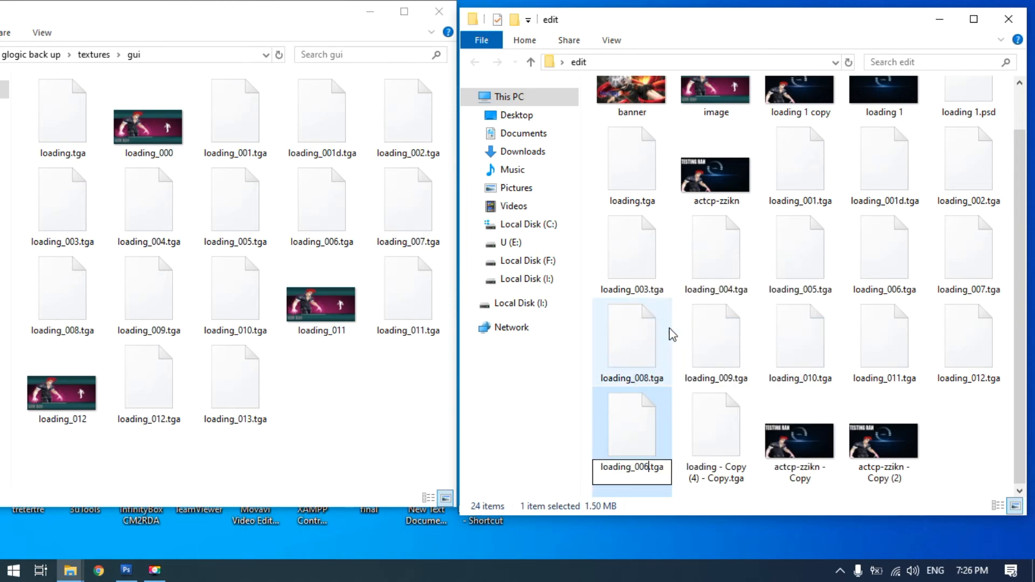
pyautogui.press('BackSpace')
pyautogui.press('BackSpace')
pyautogui.write('13')
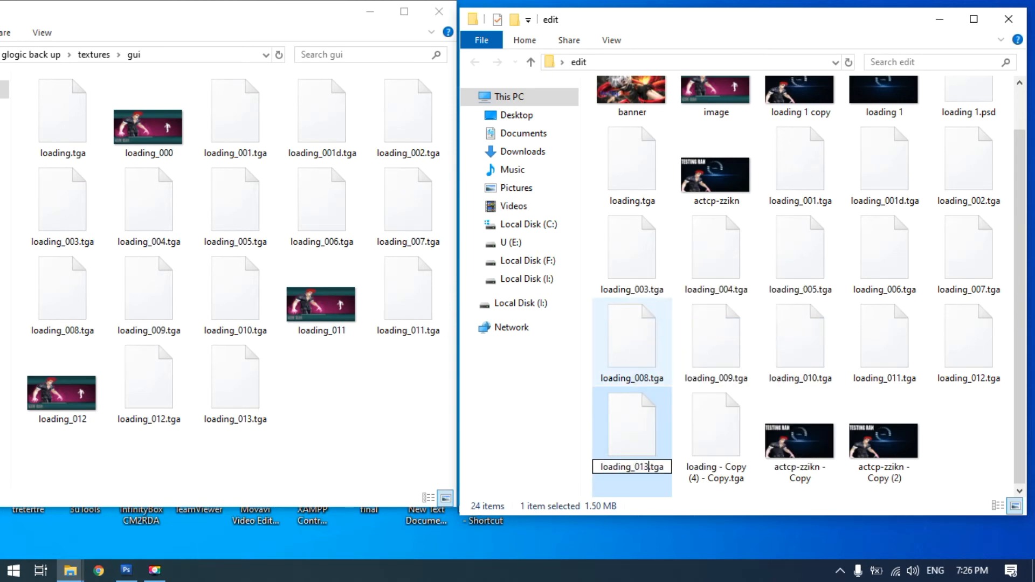
# Delete the surplus duplicate "loading - Copy (4) - Copy.tga" from the edit folder
pyautogui.click(728, 446)
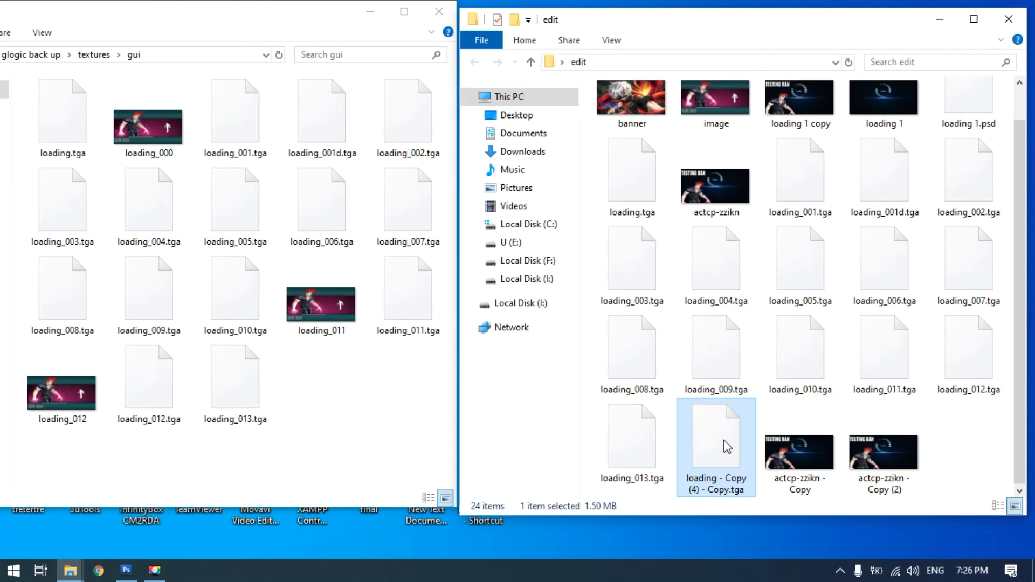
pyautogui.rightClick(728, 446)
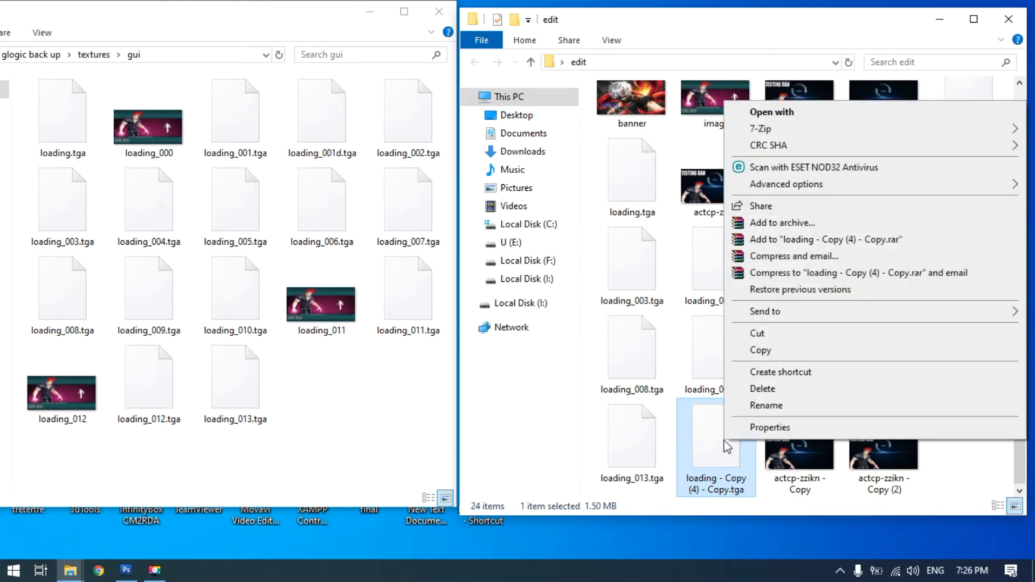
pyautogui.click(757, 390)
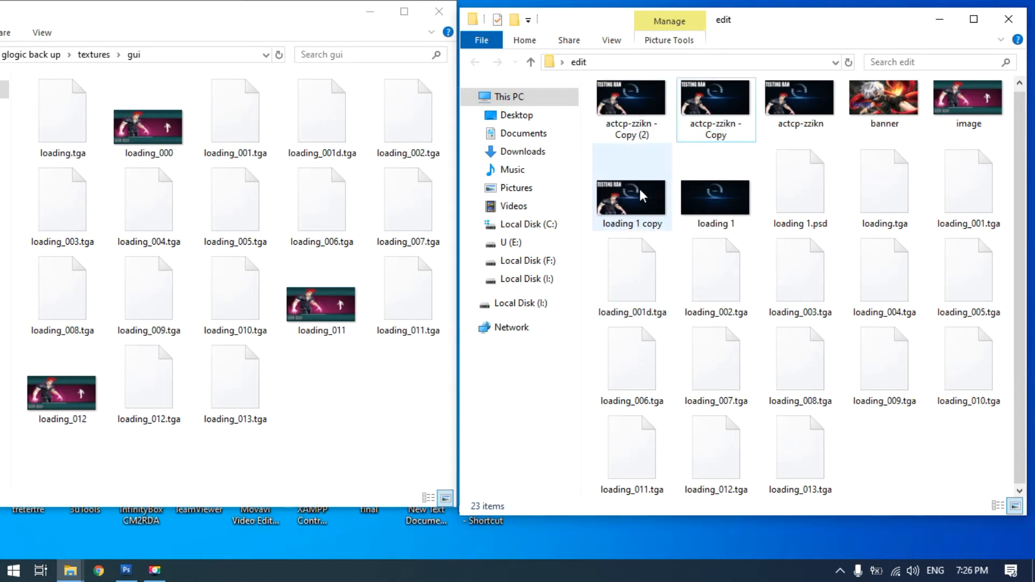
# Rename the image "actcp-zzikn - Copy (2)" as loading_000, pasting the copied name and replacing its number with 000
pyautogui.click(792, 105)
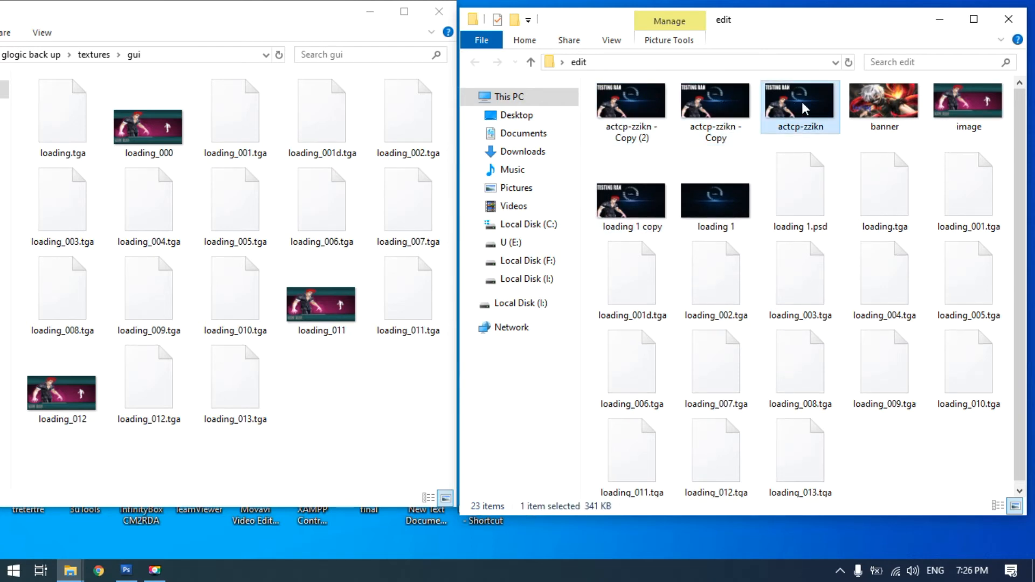
pyautogui.click(725, 115)
pyautogui.click(635, 122)
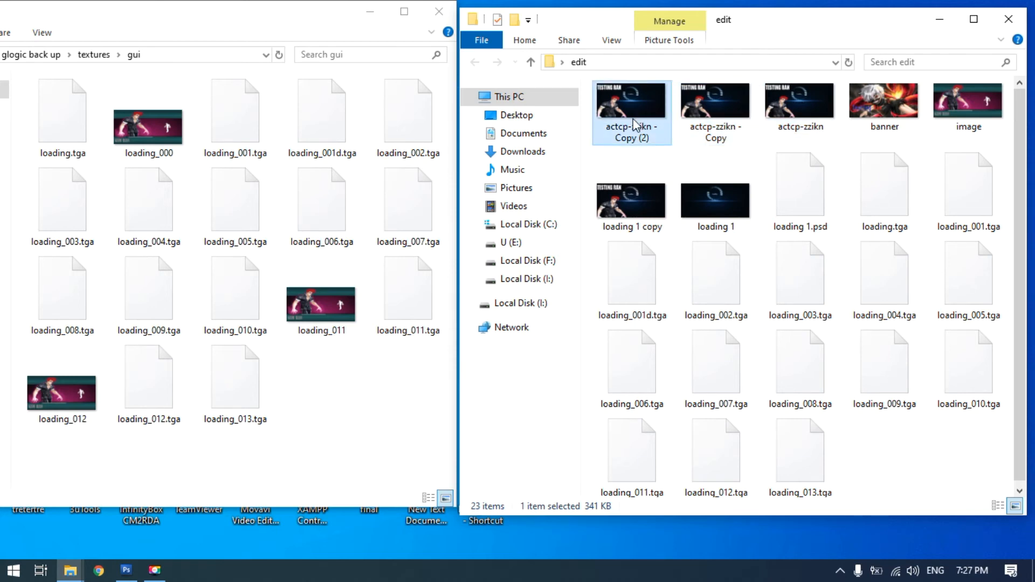
pyautogui.click(635, 124)
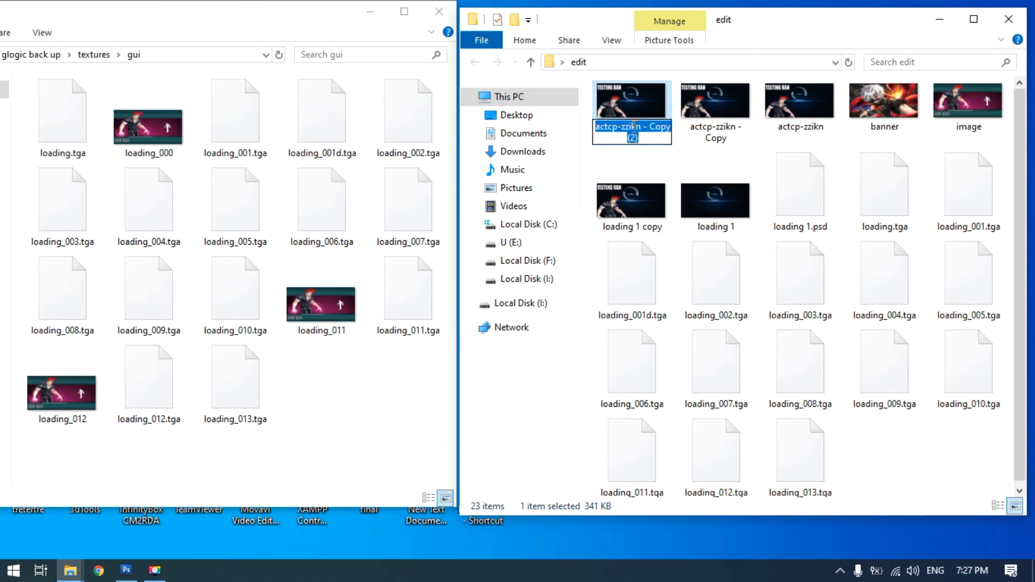
pyautogui.rightClick(635, 128)
pyautogui.click(682, 190)
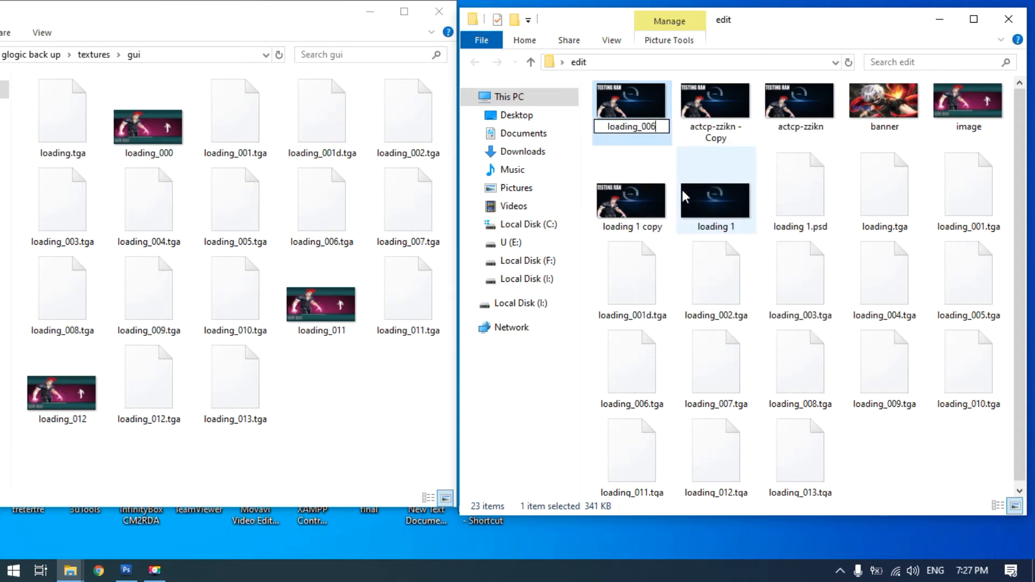
pyautogui.press('BackSpace')
pyautogui.press('BackSpace')
pyautogui.press('BackSpace')
pyautogui.press('BackSpace')
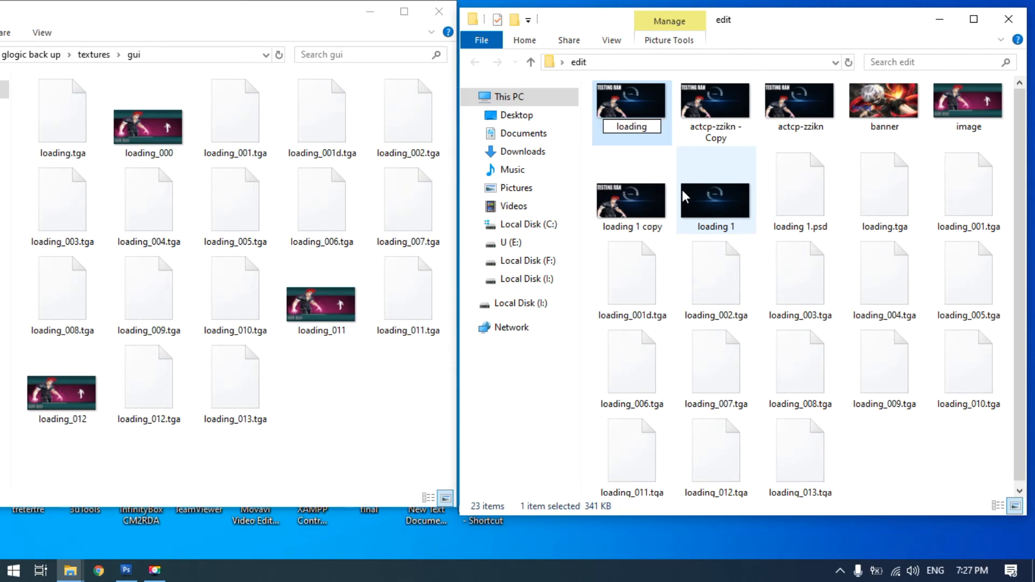
pyautogui.write('_000')
# Rename the image "actcp-zzikn - Copy" as loading_011, pasting the copied name and changing its last digits to 11
pyautogui.click(702, 115)
pyautogui.click(702, 115)
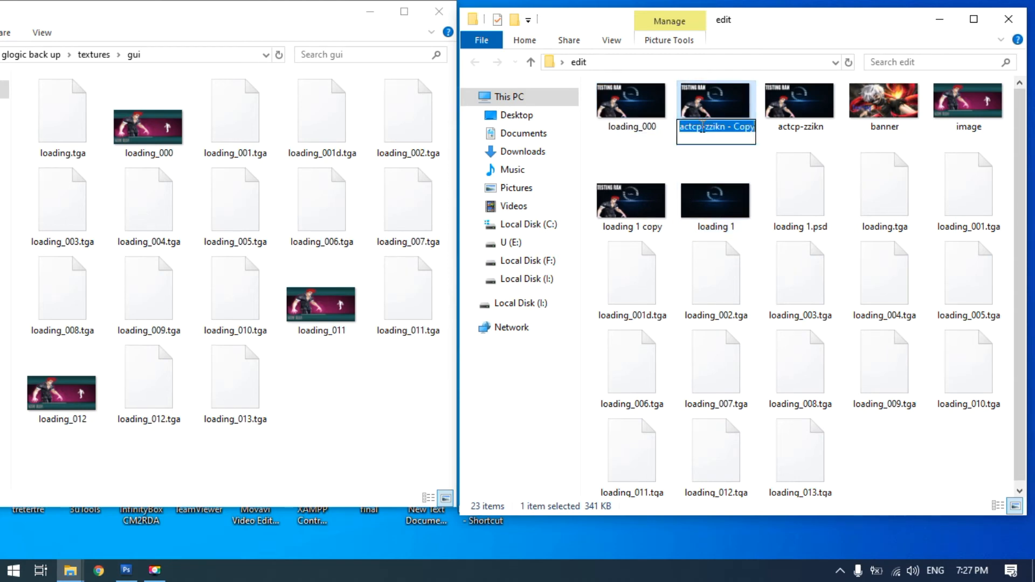
pyautogui.rightClick(701, 123)
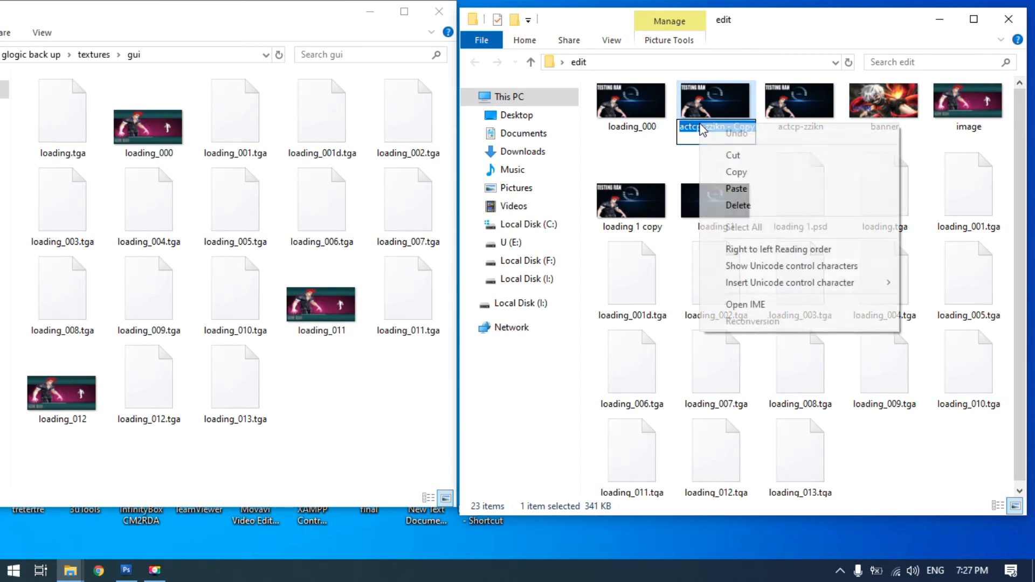
pyautogui.click(737, 188)
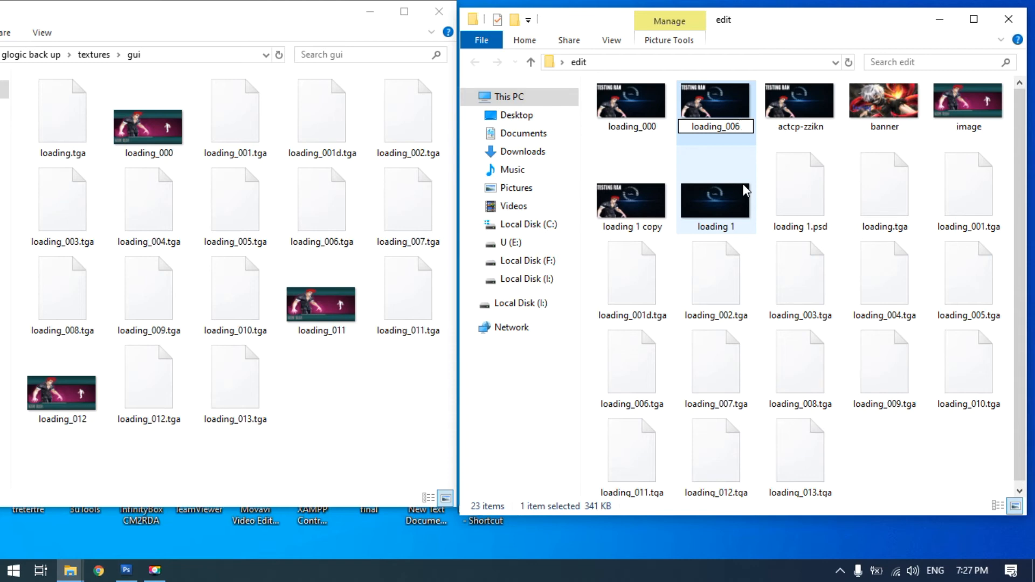
pyautogui.press('BackSpace')
pyautogui.write('11')
# Rename the image "actcp-zzikn" as loading_012, pasting the copied name and changing its last digits to 12
pyautogui.click(796, 123)
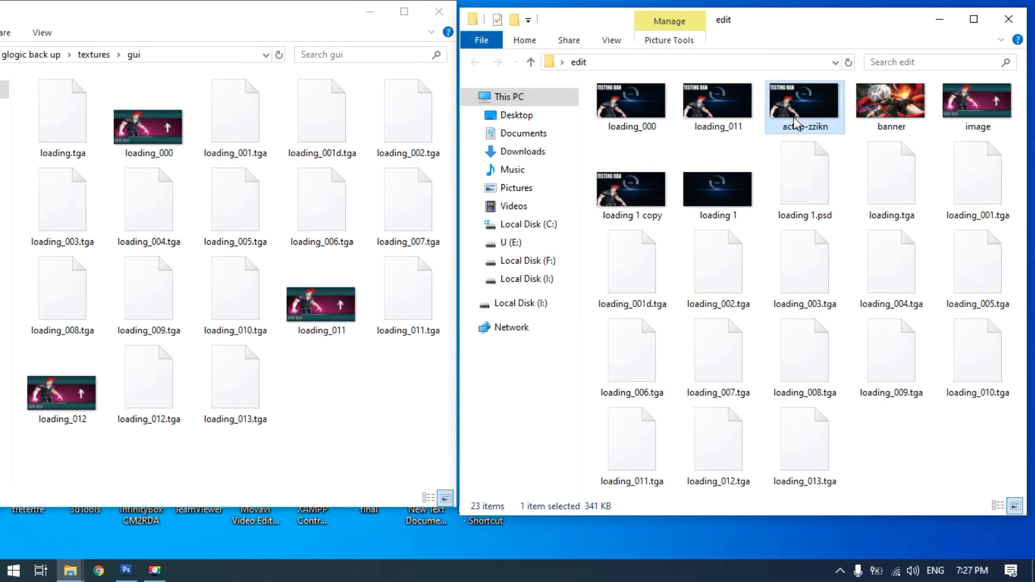
pyautogui.click(796, 123)
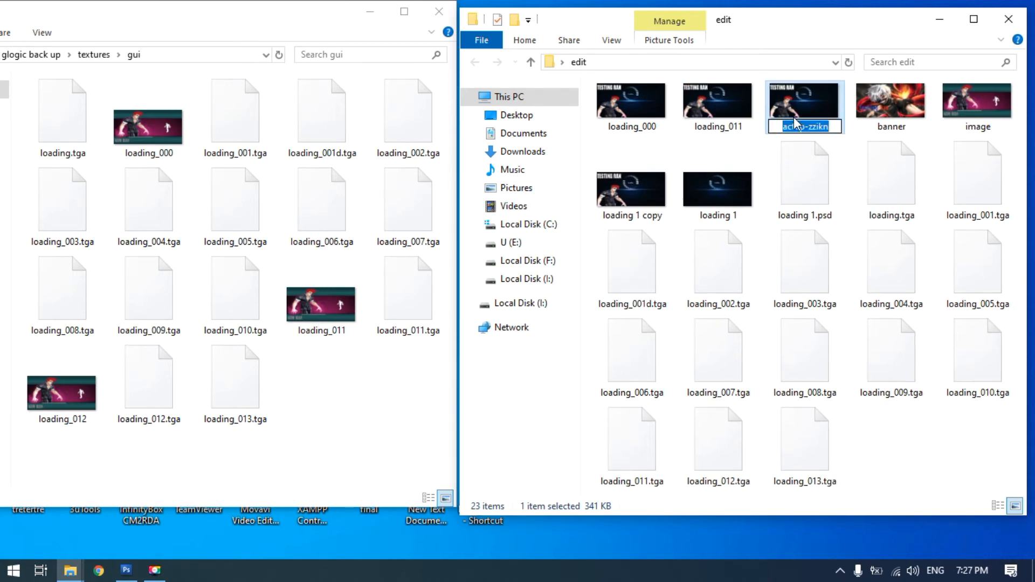
pyautogui.rightClick(804, 127)
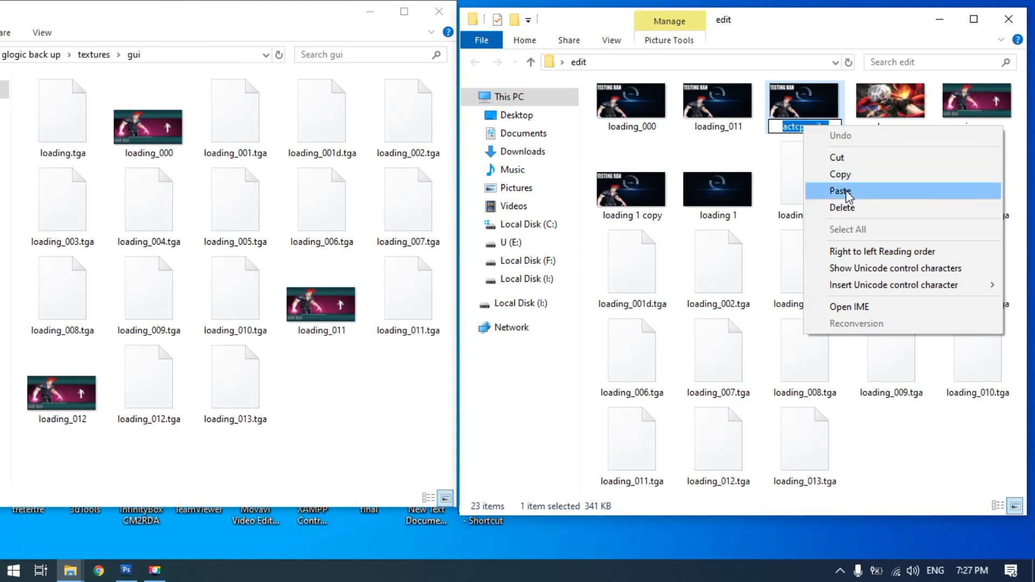
pyautogui.click(841, 191)
pyautogui.press('BackSpace')
pyautogui.press('BackSpace')
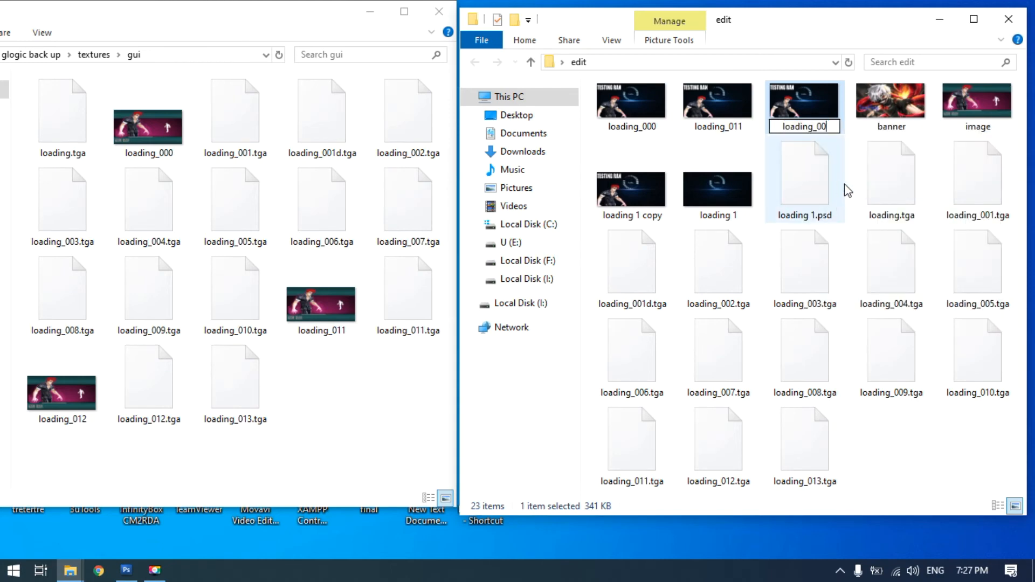
pyautogui.write('12')
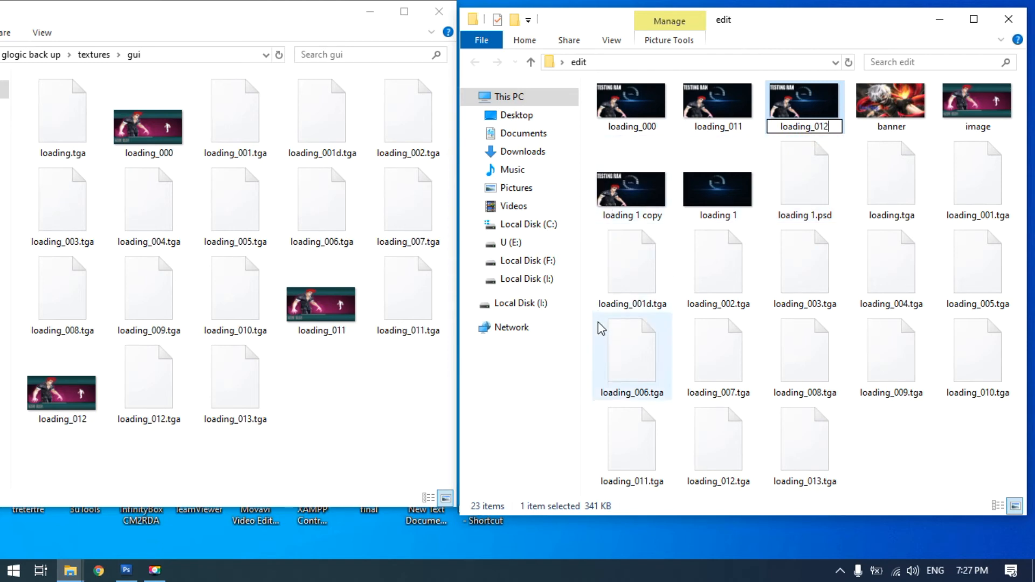
pyautogui.click(591, 333)
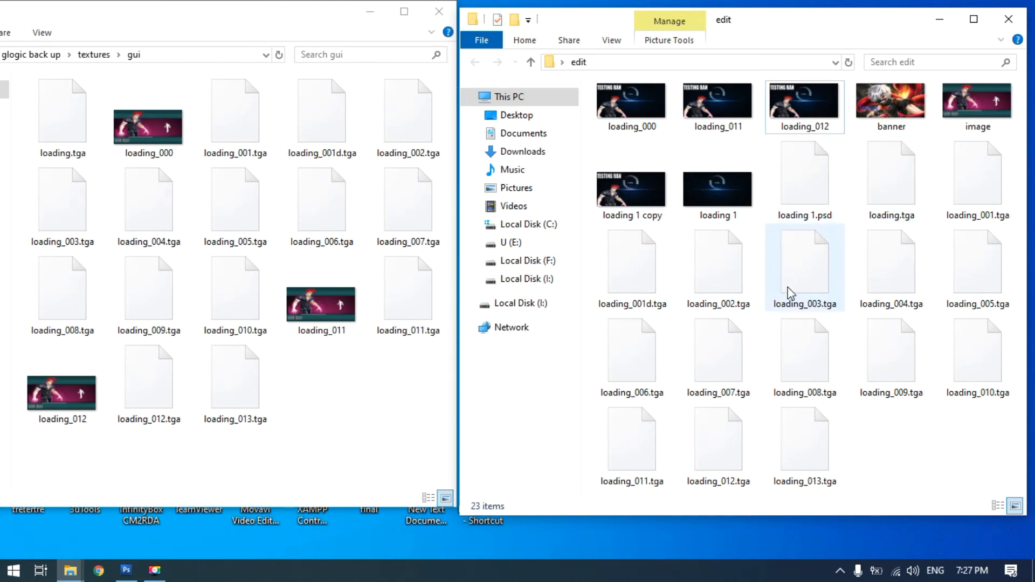
# Select all files in the edit folder except "loading 1 copy", "loading 1", banner, image and "loading 1.psd"
pyautogui.hotkey('ctrl', 'a')
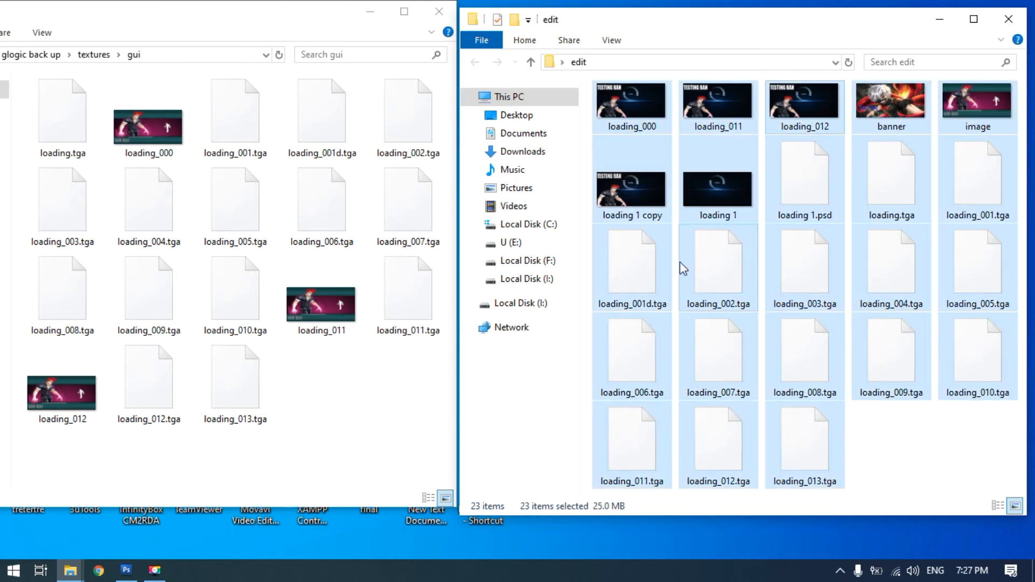
pyautogui.keyDown('ctrl'); pyautogui.click(634, 202); pyautogui.keyUp('ctrl')
pyautogui.keyDown('ctrl'); pyautogui.click(720, 190); pyautogui.keyUp('ctrl')
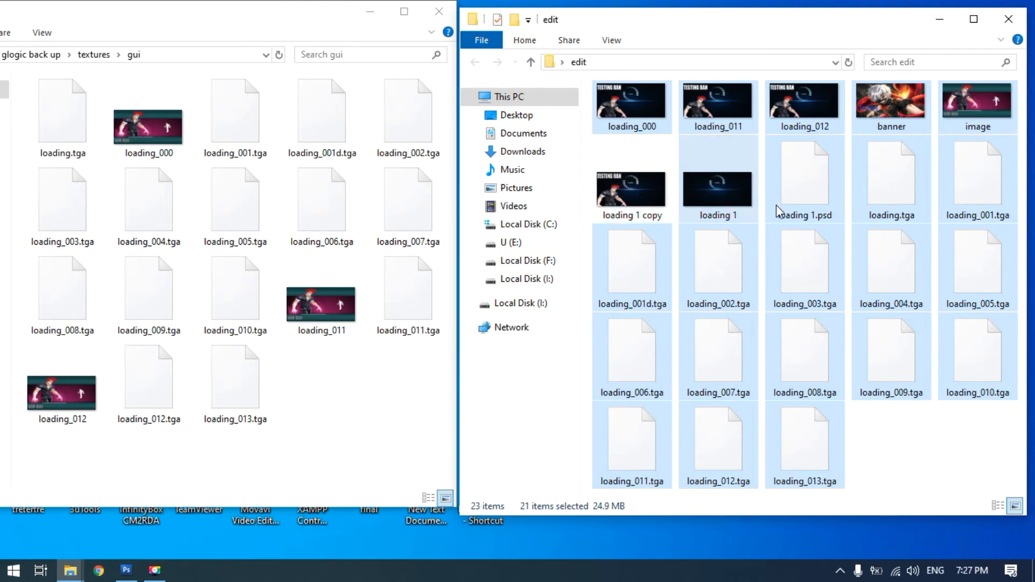
pyautogui.keyDown('ctrl'); pyautogui.click(902, 122); pyautogui.keyUp('ctrl')
pyautogui.keyDown('ctrl'); pyautogui.click(973, 111); pyautogui.keyUp('ctrl')
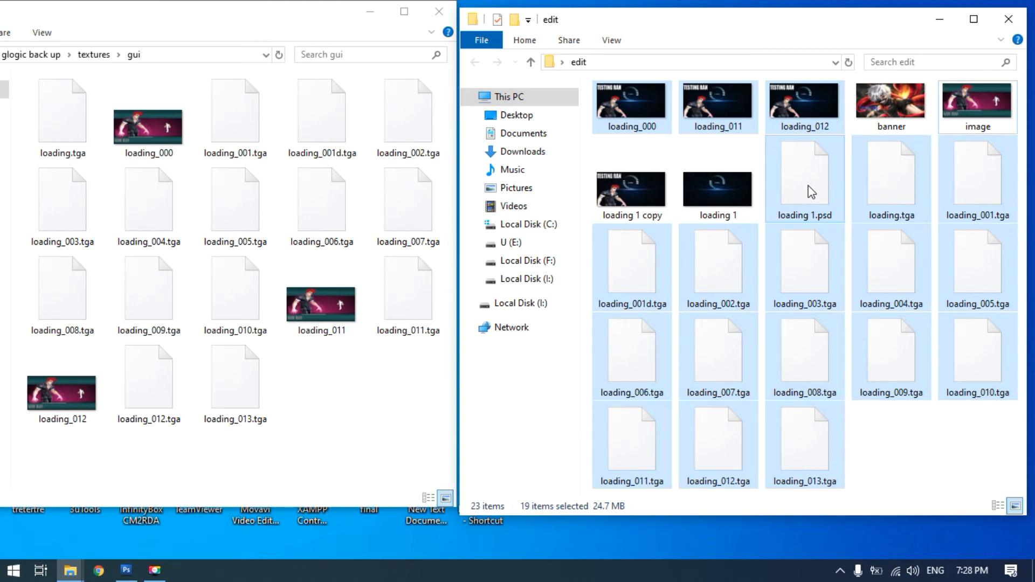
pyautogui.keyDown('ctrl'); pyautogui.click(811, 192); pyautogui.keyUp('ctrl')
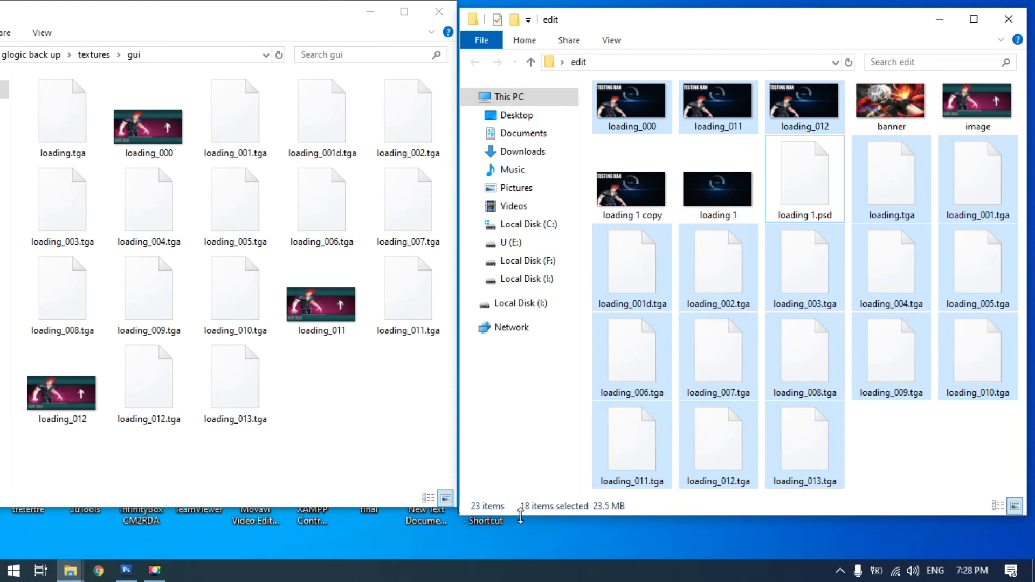
# Arrange the backup gui folder window so its navigation pane is accessible alongside the edit folder window
pyautogui.click(256, 12)
pyautogui.moveTo(184, 15); pyautogui.dragTo(302, 31)
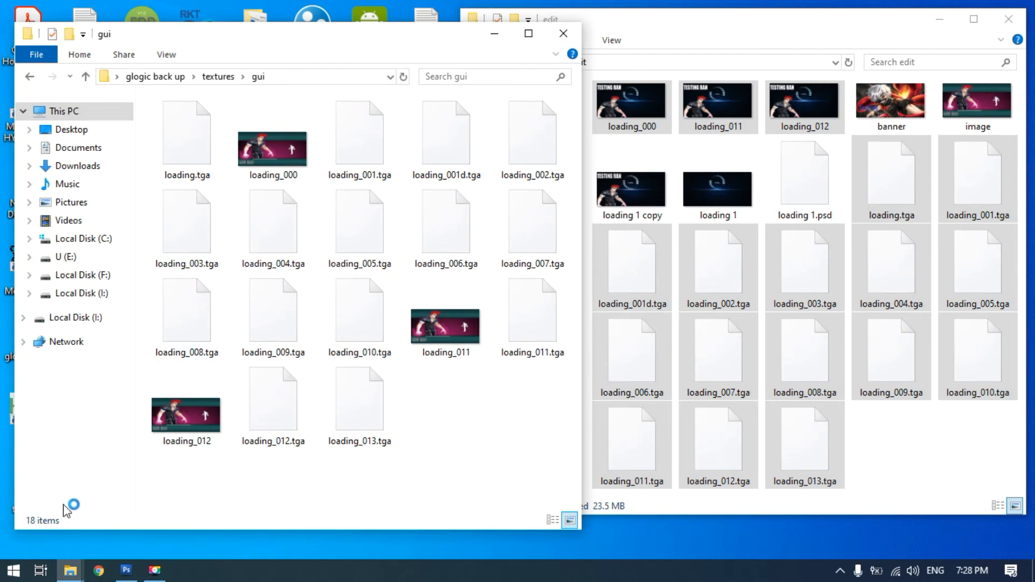
pyautogui.click(728, 11)
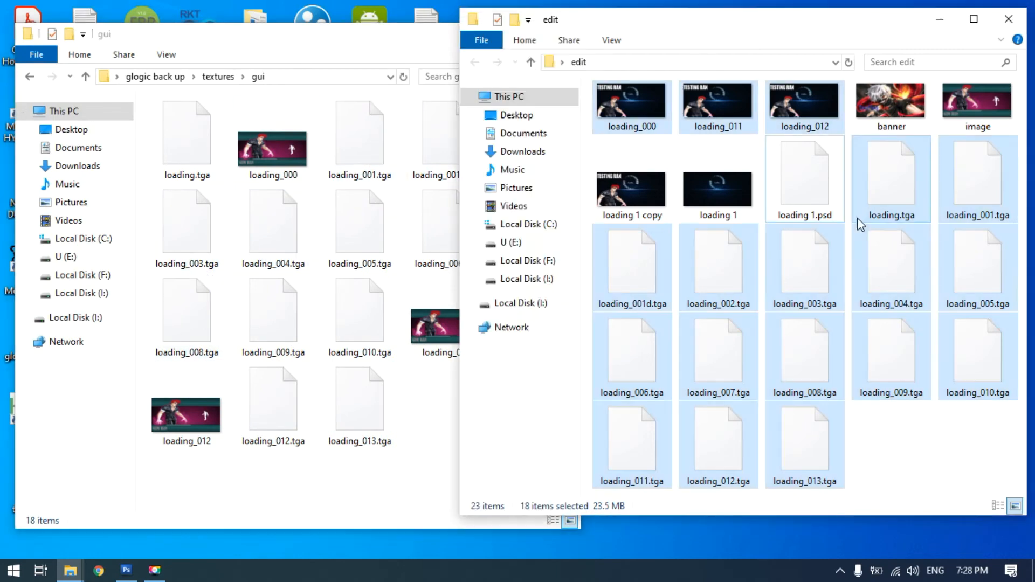
# Reselect and copy all files in the edit folder except "loading 1 copy", "loading 1", "loading 1.psd", banner and image
pyautogui.rightClick(807, 193)
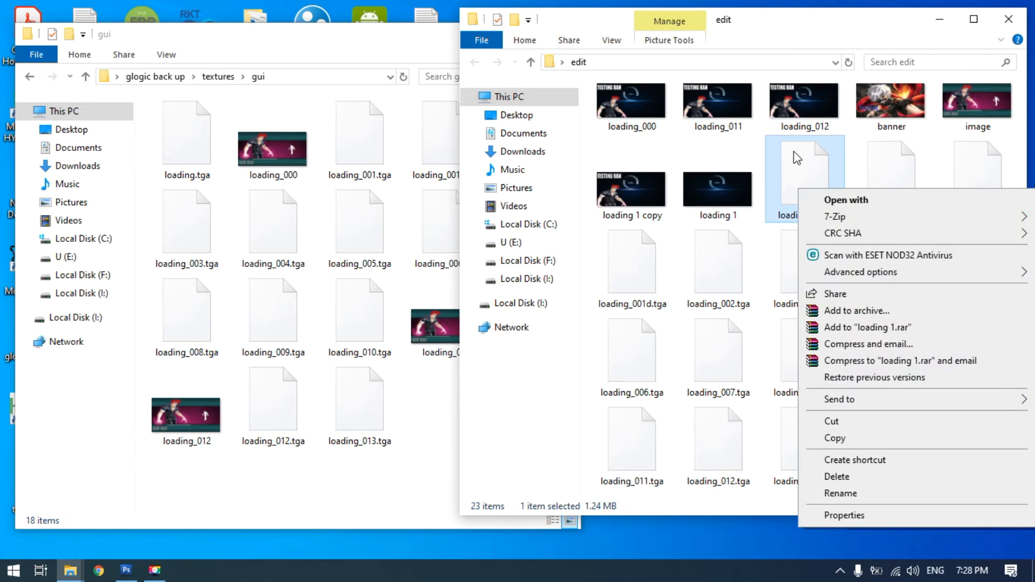
pyautogui.click(798, 35)
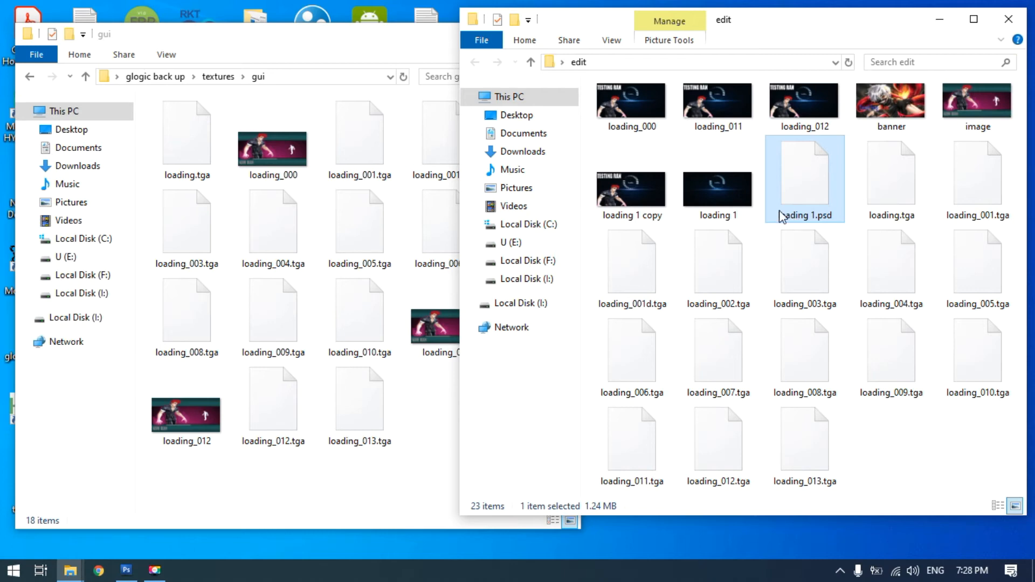
pyautogui.hotkey('ctrl', 'a')
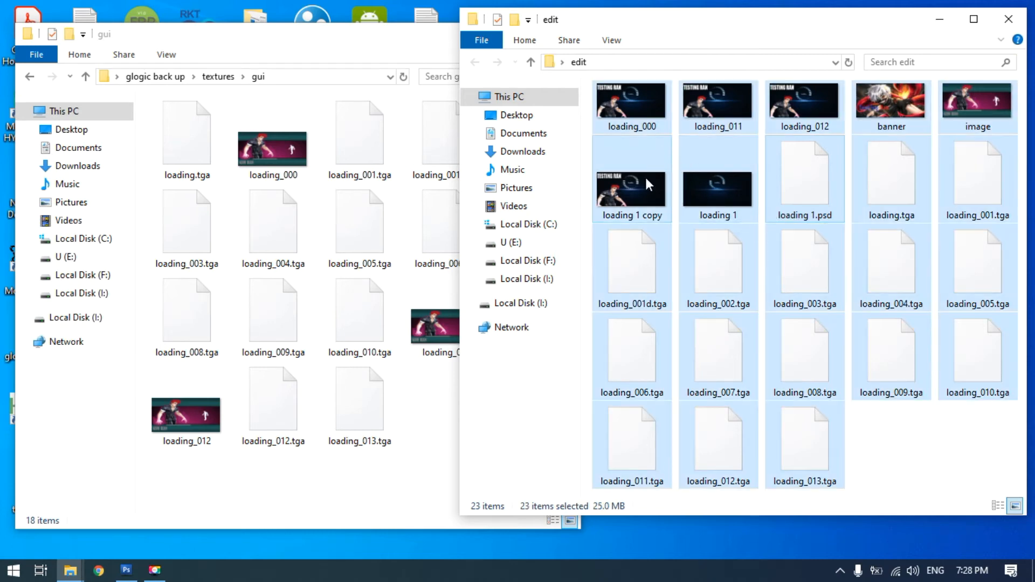
pyautogui.keyDown('ctrl'); pyautogui.click(642, 201); pyautogui.keyUp('ctrl')
pyautogui.keyDown('ctrl'); pyautogui.click(718, 191); pyautogui.keyUp('ctrl')
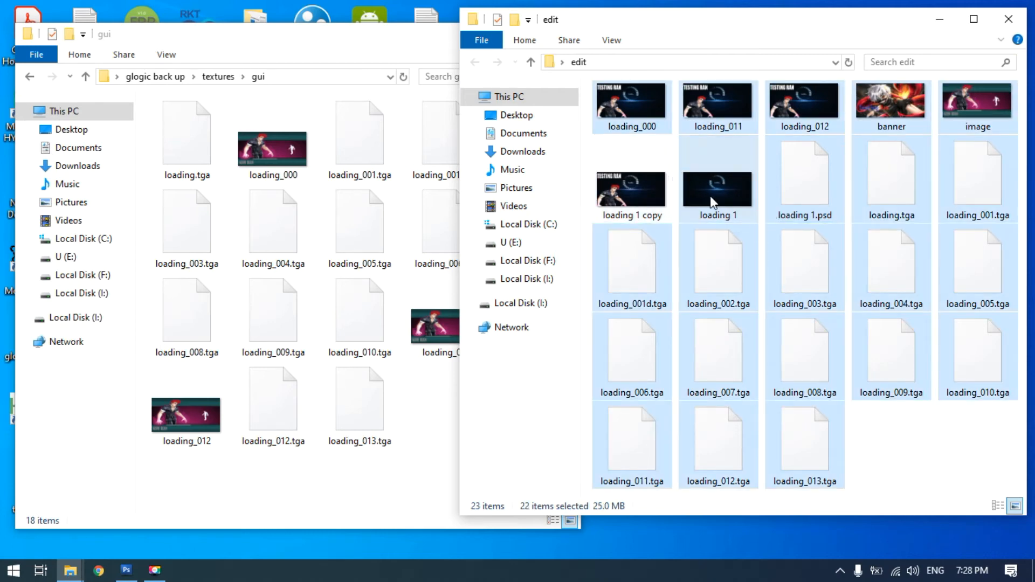
pyautogui.keyDown('ctrl'); pyautogui.click(805, 189); pyautogui.keyUp('ctrl')
pyautogui.keyDown('ctrl'); pyautogui.click(963, 116); pyautogui.keyUp('ctrl')
pyautogui.keyDown('ctrl'); pyautogui.click(963, 116); pyautogui.keyUp('ctrl')
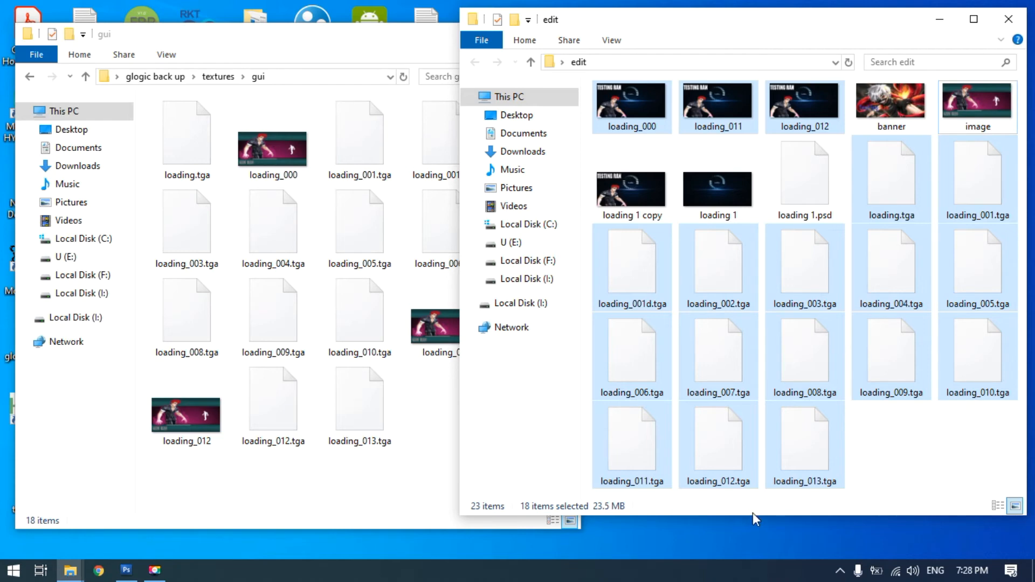
# Paste the copied loading files into the textures\gui folder of GSM Ran ep9 Server on Local Disk (C:)
pyautogui.click(77, 243)
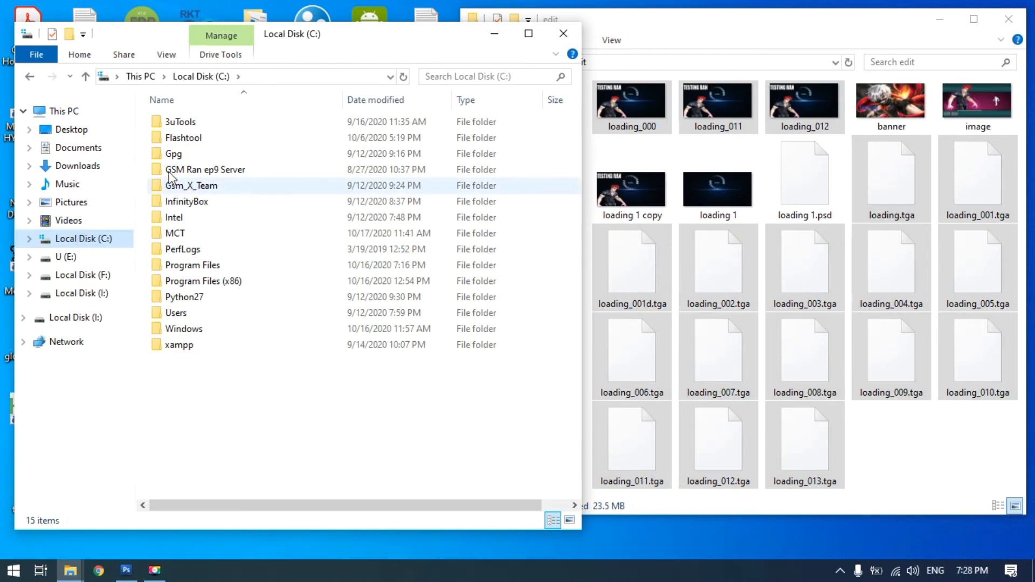
pyautogui.doubleClick(197, 170)
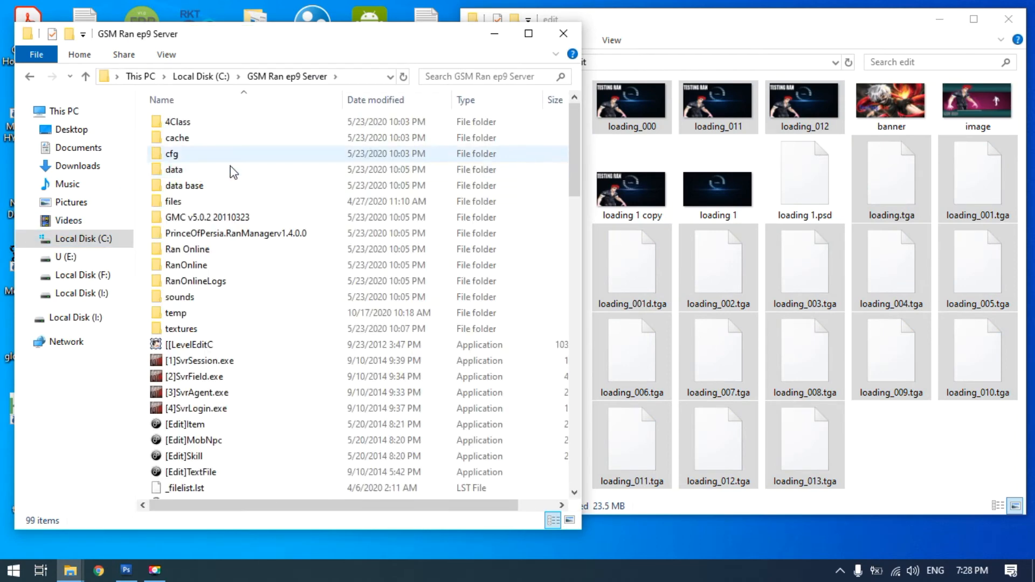
pyautogui.doubleClick(190, 330)
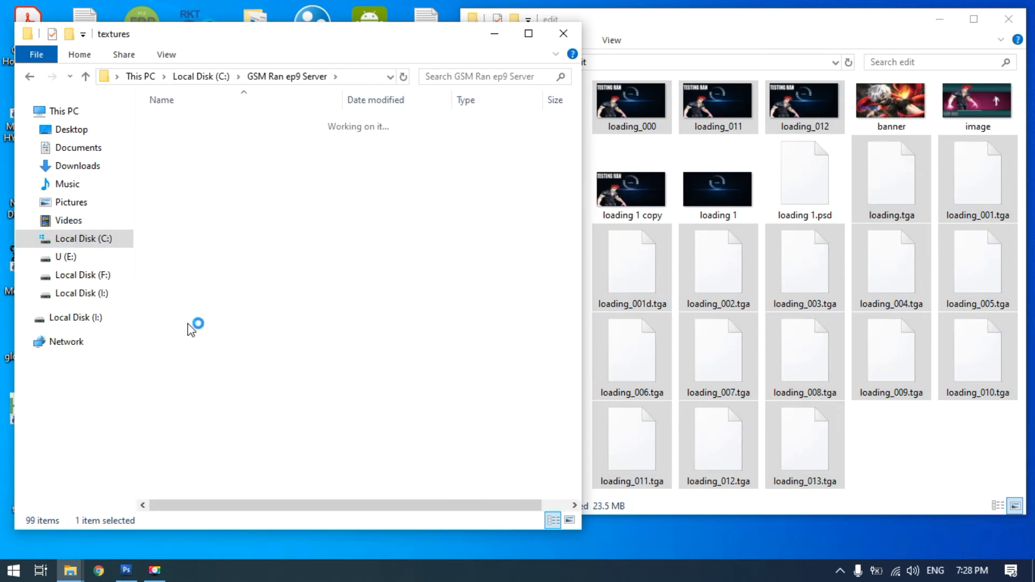
pyautogui.doubleClick(197, 307)
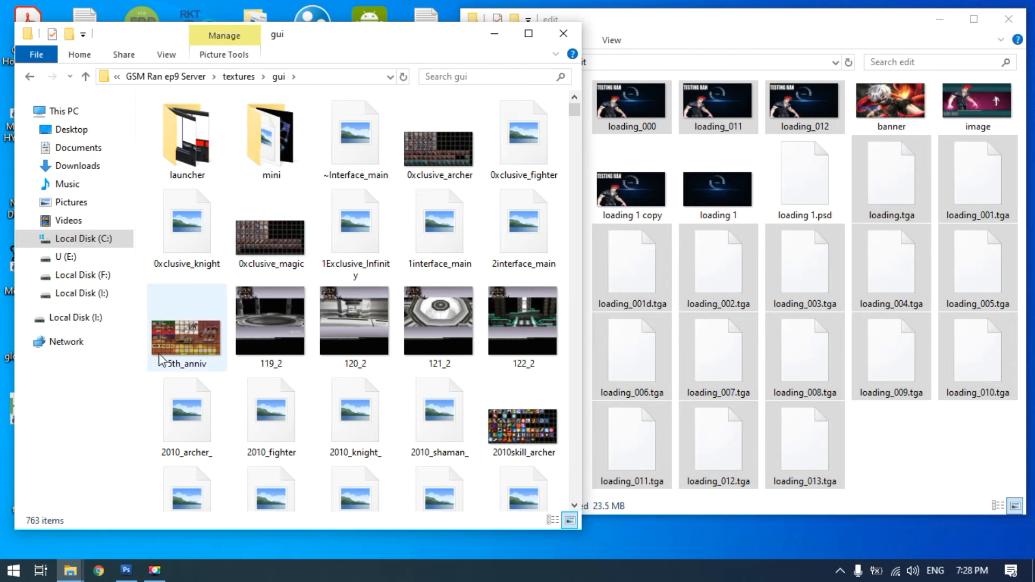
pyautogui.rightClick(146, 376)
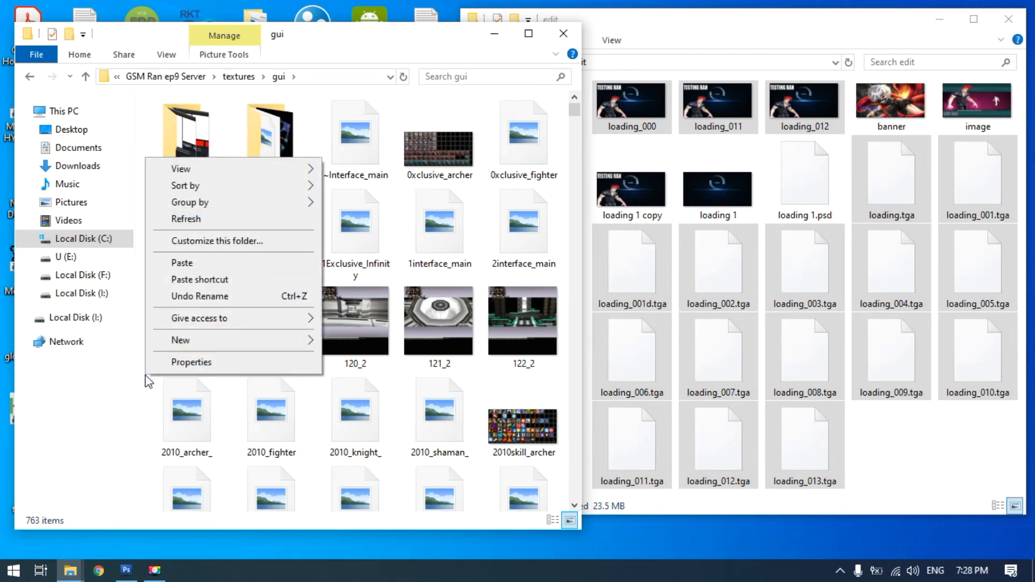
pyautogui.click(188, 267)
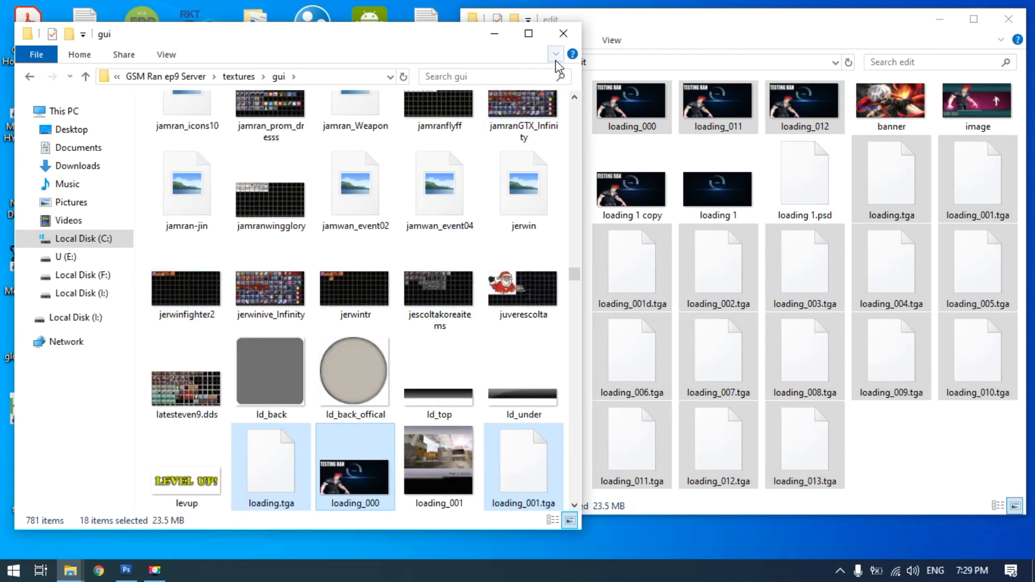
# Close the edit folder window and go from the gui folder back up to the GSM Ran ep9 Server folder
pyautogui.click(664, 28)
pyautogui.click(353, 39)
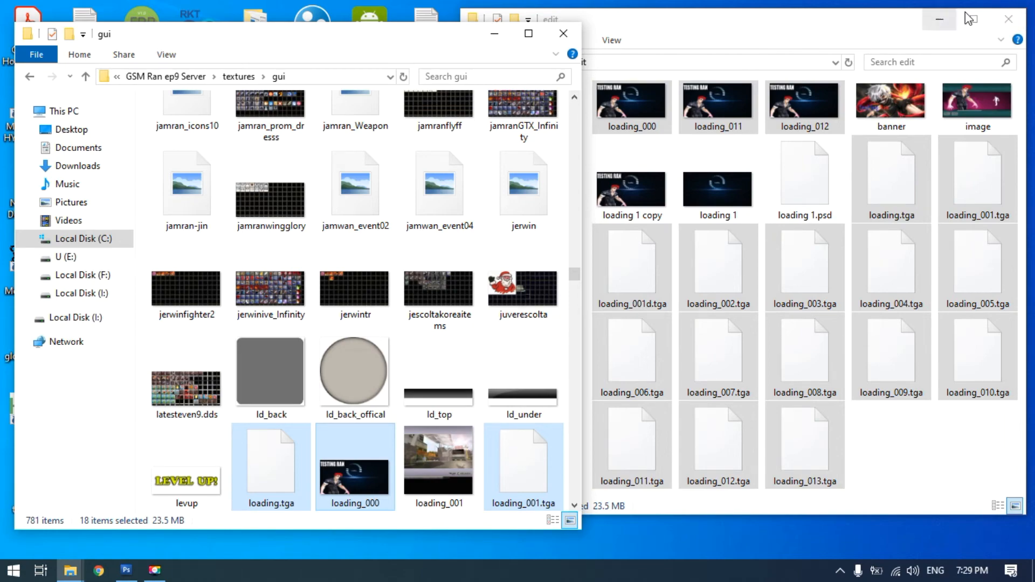
pyautogui.click(1008, 21)
pyautogui.moveTo(411, 34); pyautogui.dragTo(754, 12)
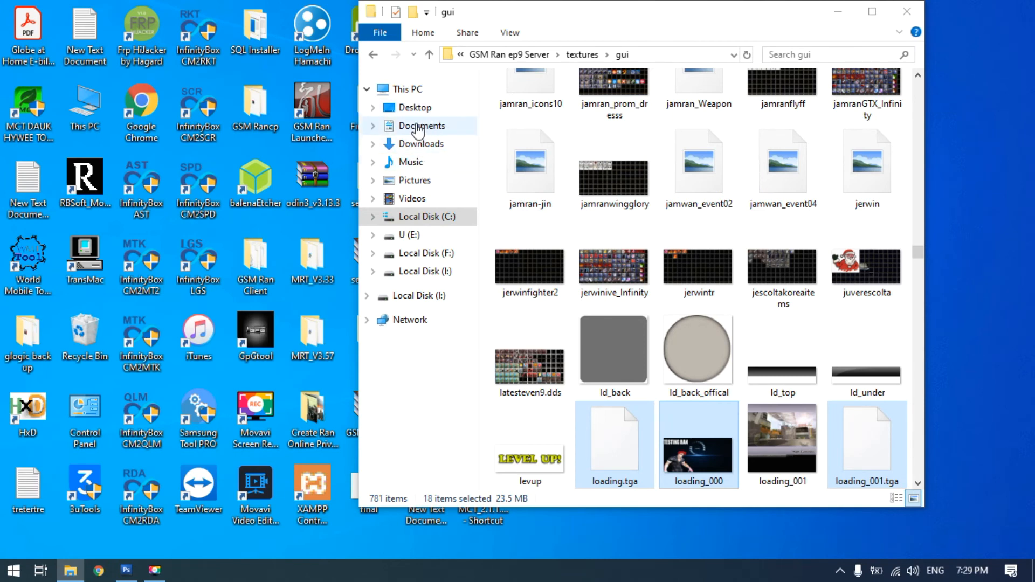
pyautogui.click(431, 55)
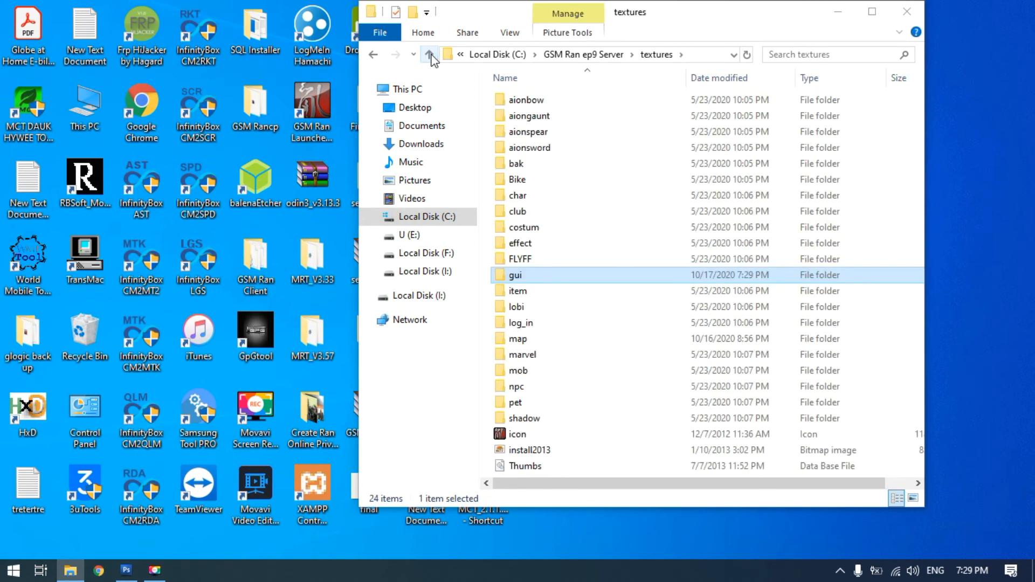
pyautogui.click(430, 55)
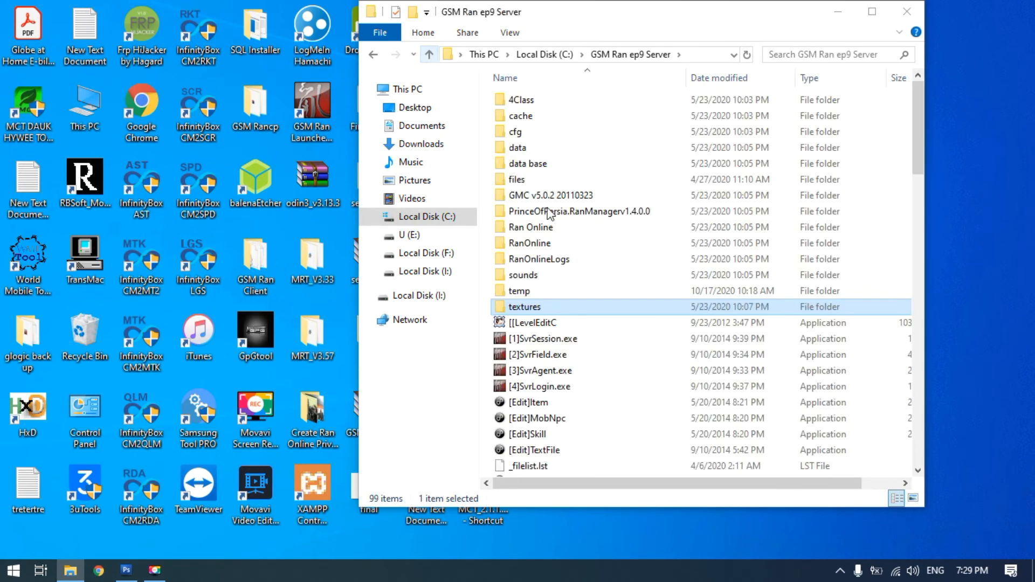
pyautogui.scroll(-3, 650, 346)
pyautogui.scroll(-5, 562, 286)
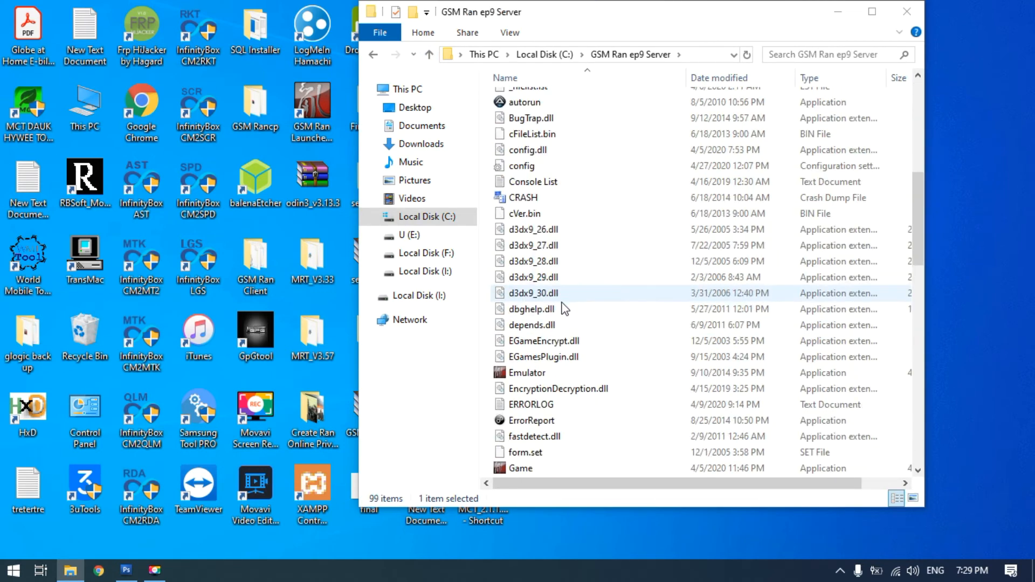
pyautogui.click(525, 373)
pyautogui.doubleClick(525, 373)
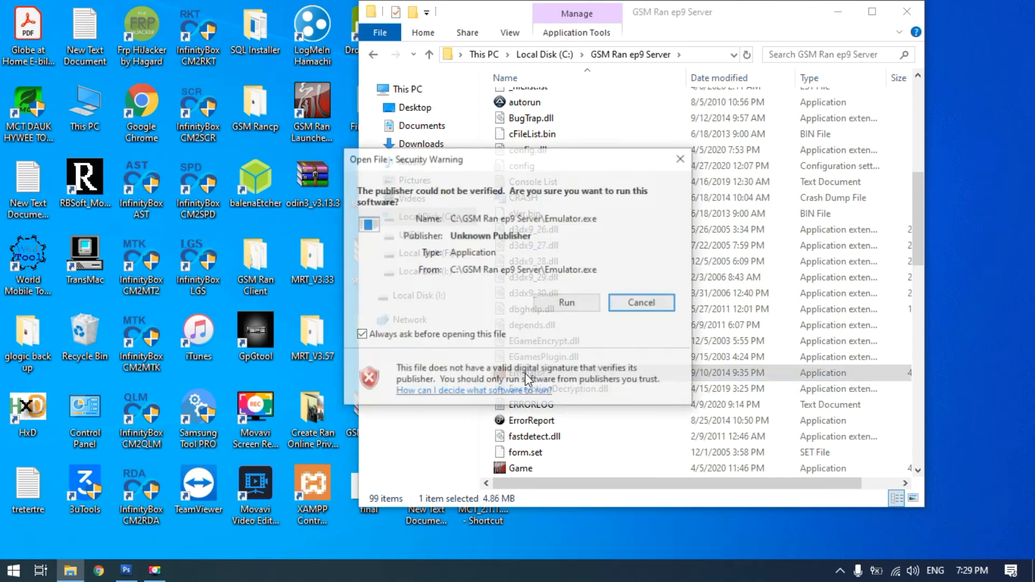
pyautogui.click(568, 299)
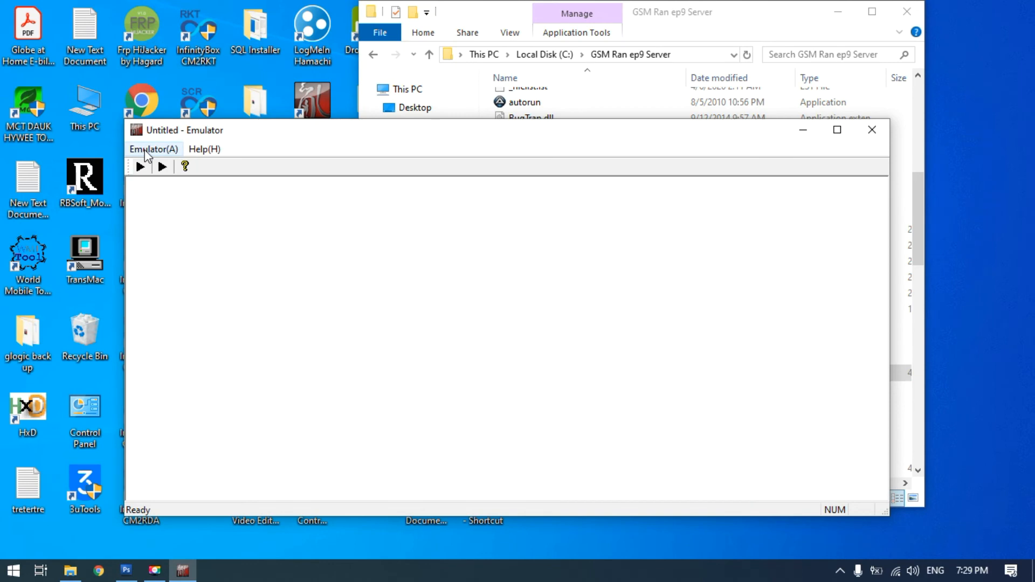
pyautogui.click(147, 152)
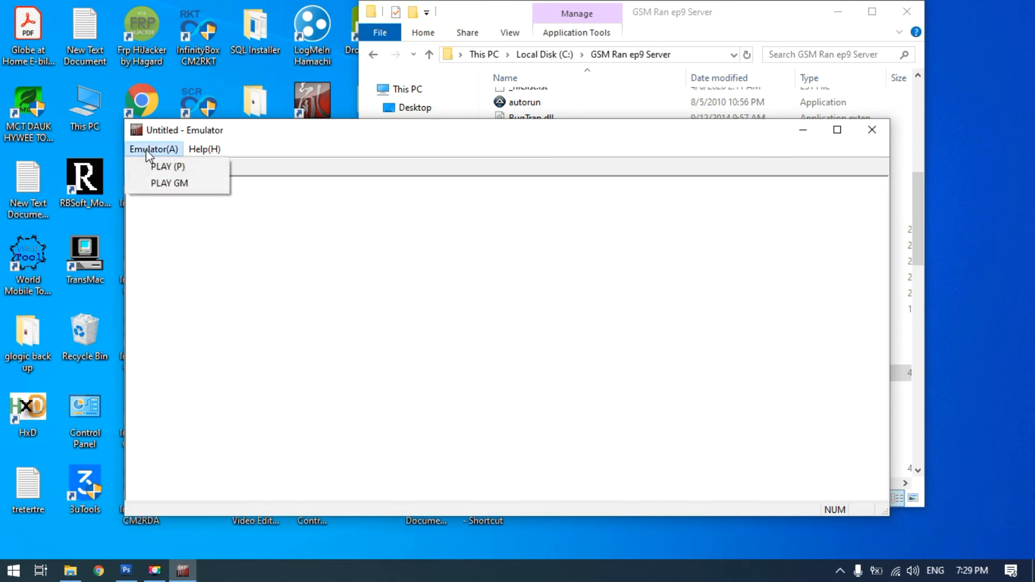
pyautogui.click(179, 185)
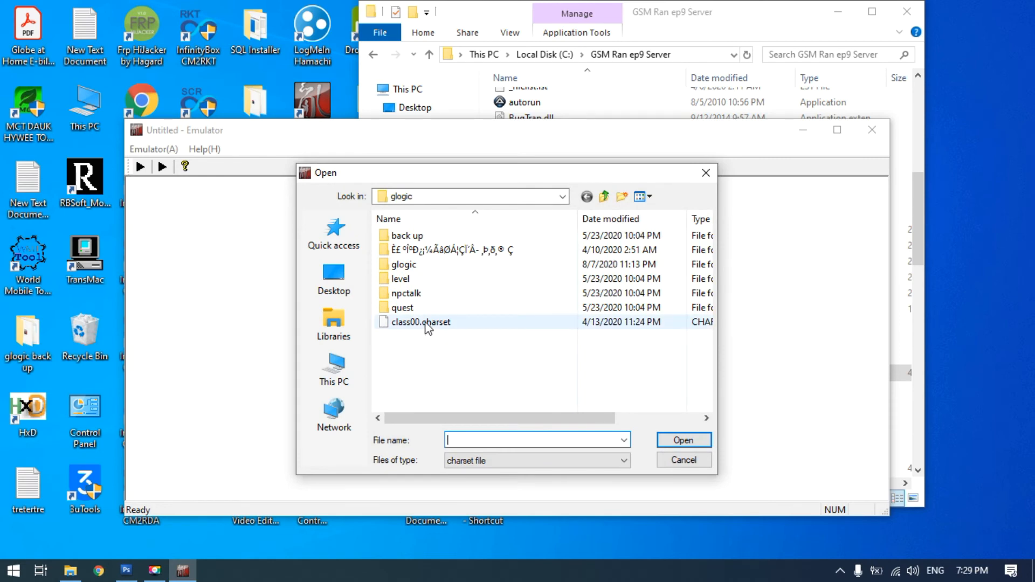
pyautogui.click(701, 171)
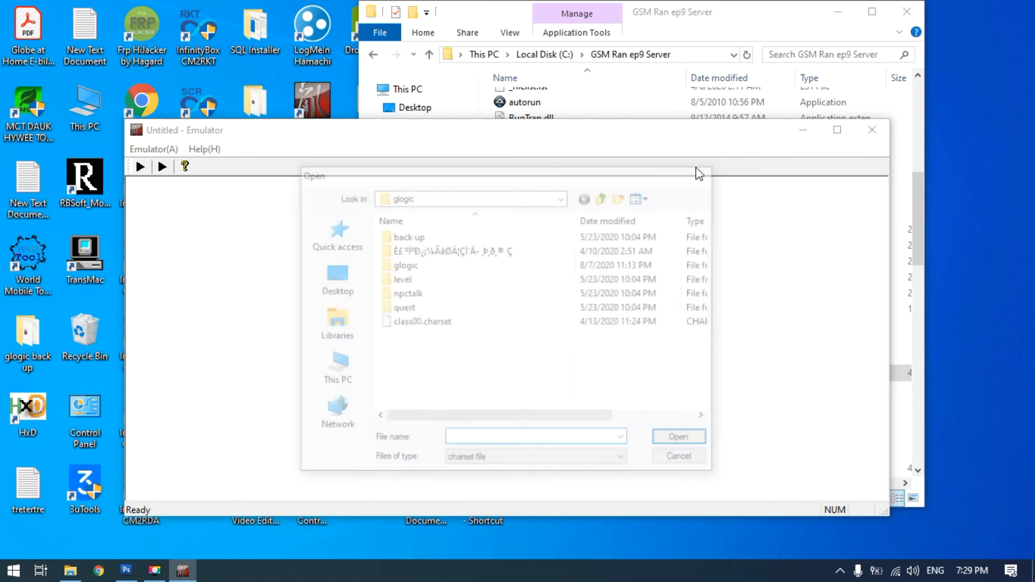
pyautogui.click(874, 131)
# Start the game through GSM Ran Launcher to check the replaced loading screen, and end the game's process
pyautogui.scroll(6, 578, 265)
pyautogui.scroll(2, 578, 264)
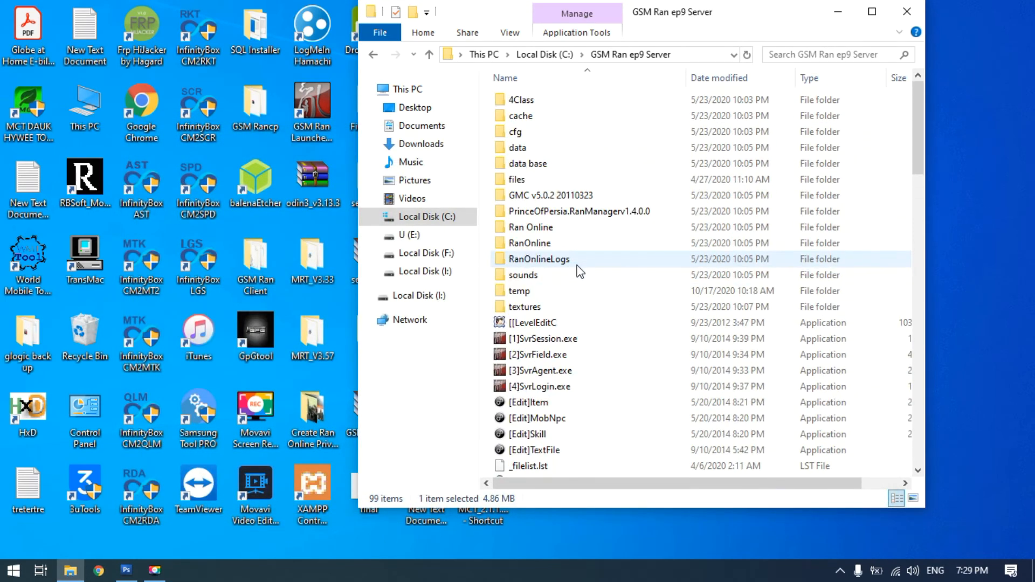
pyautogui.scroll(-7, 578, 267)
pyautogui.scroll(-5, 594, 378)
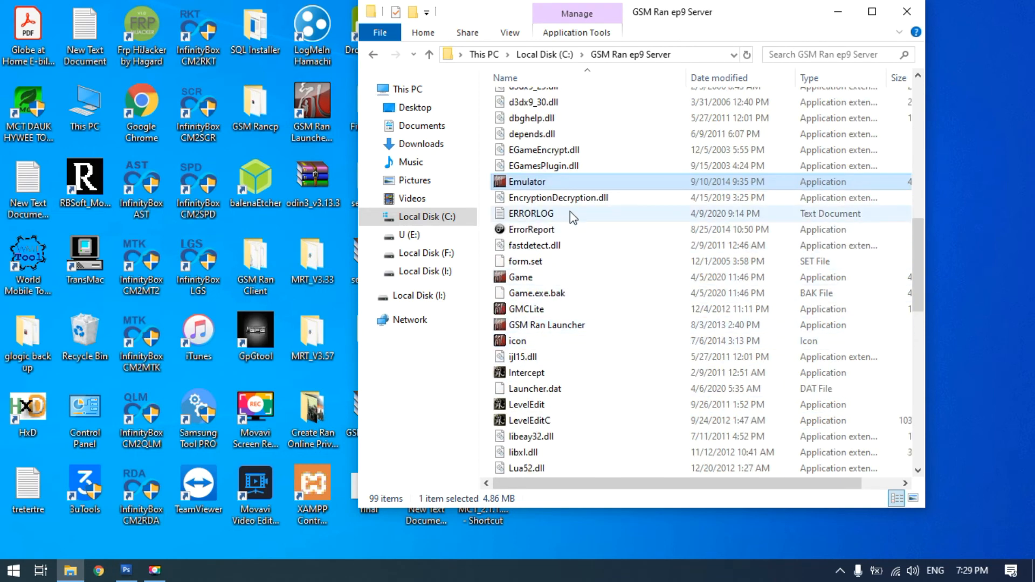
pyautogui.doubleClick(554, 325)
pyautogui.click(566, 306)
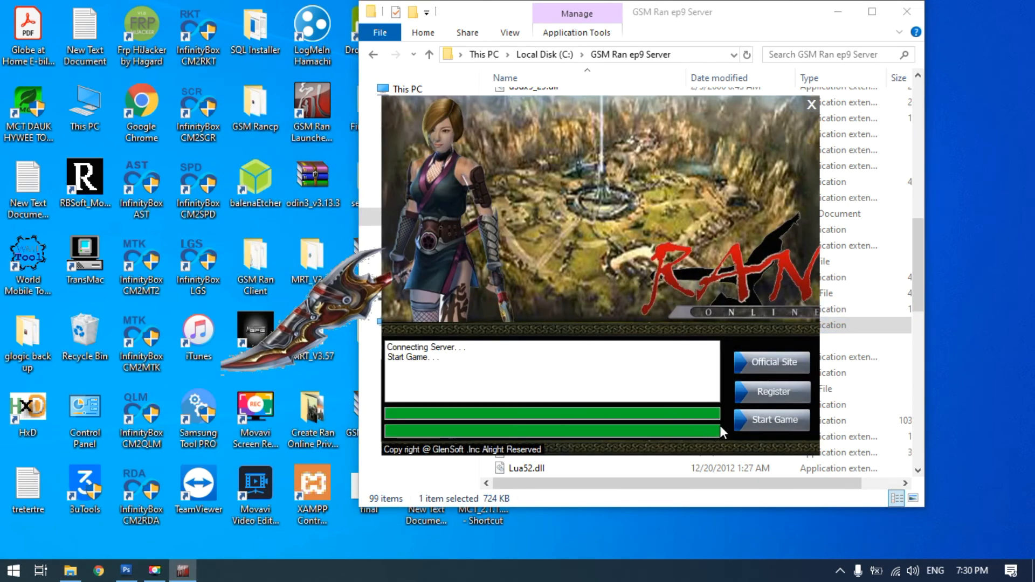
pyautogui.click(747, 426)
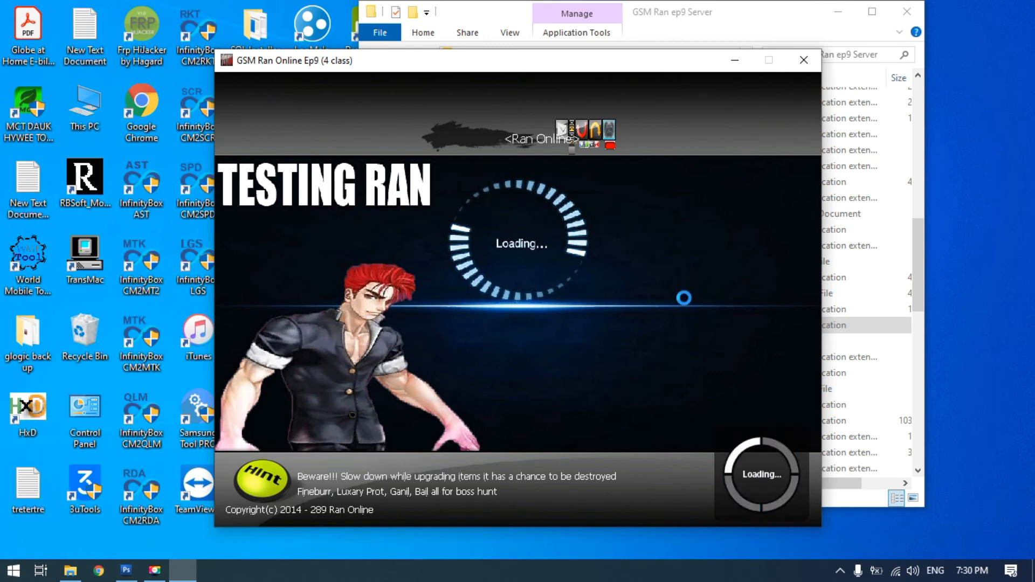
pyautogui.click(803, 64)
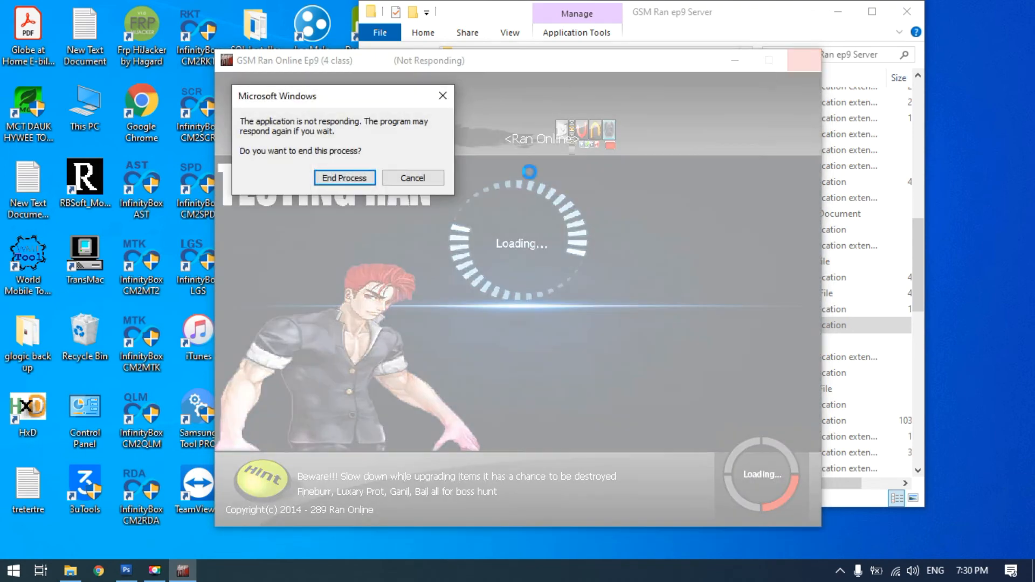
pyautogui.click(348, 182)
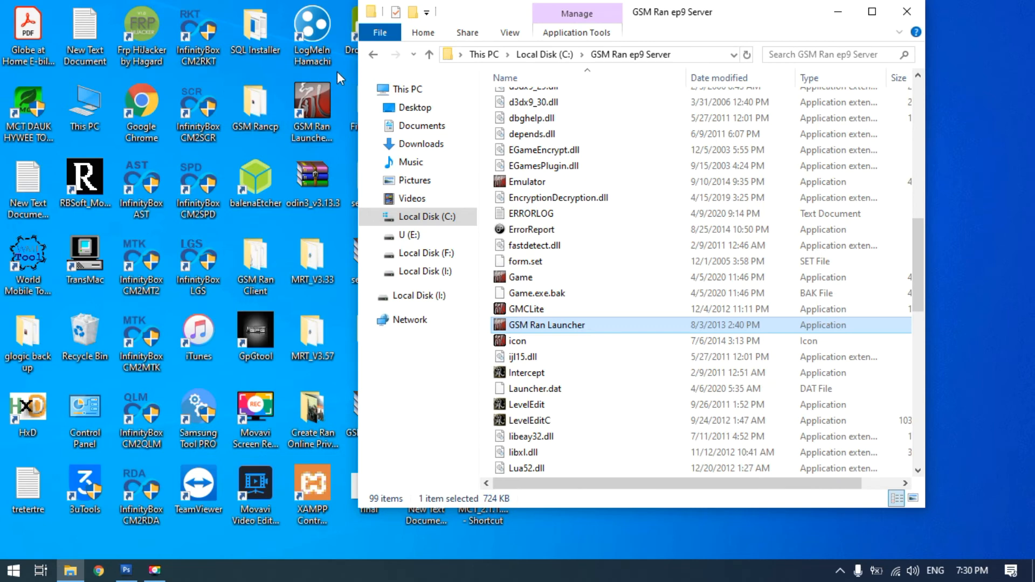
pyautogui.click(29, 333)
pyautogui.doubleClick(30, 333)
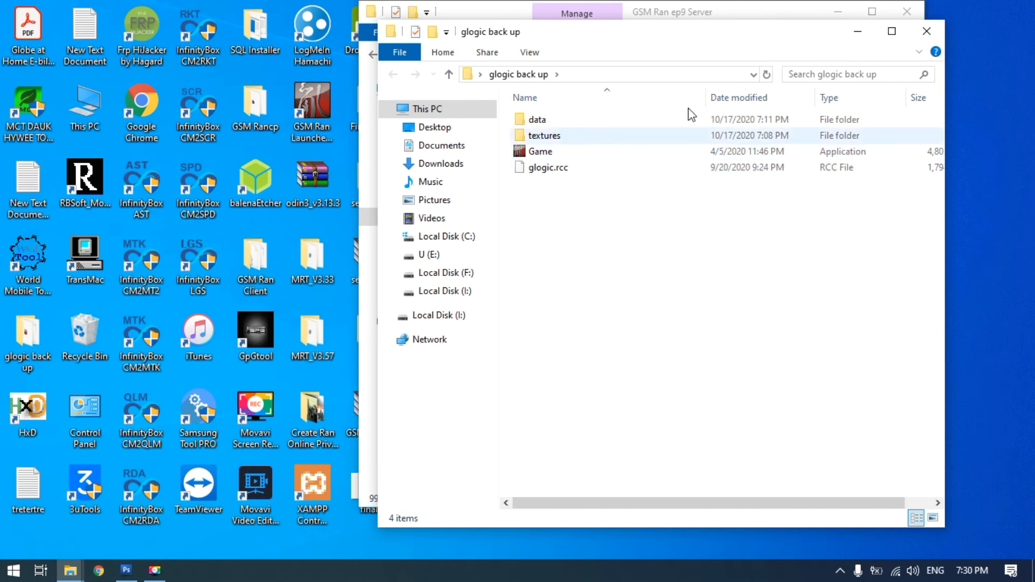
pyautogui.click(927, 34)
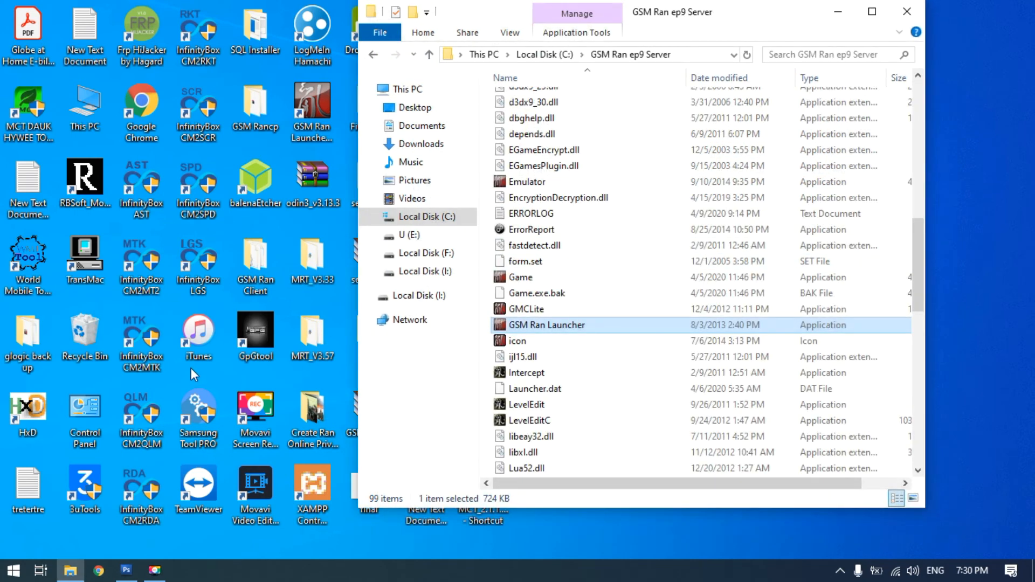
# Switch to HxD and open Game.exe from the GSM Ran ep9 Server folder in it
pyautogui.click(31, 408)
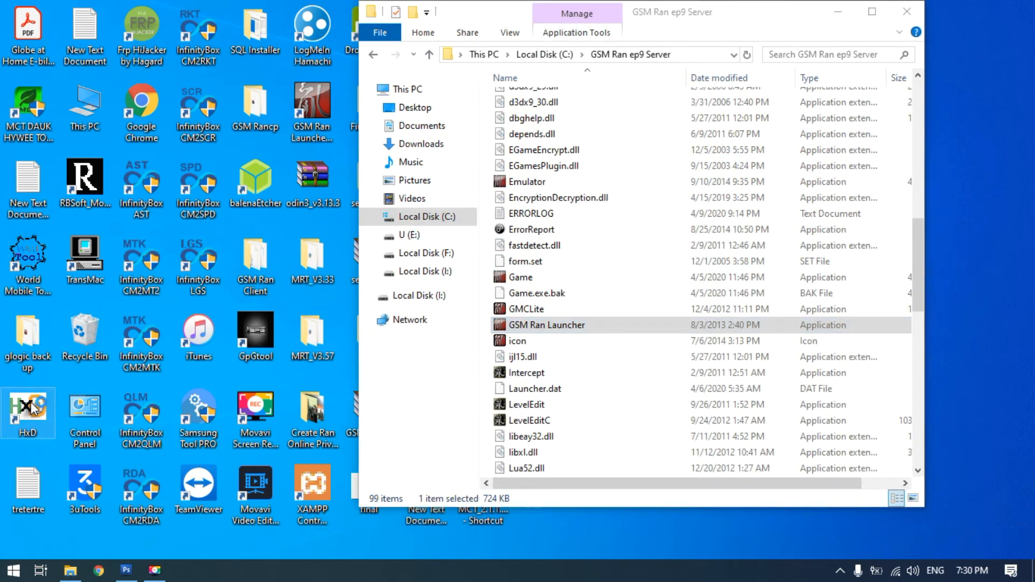
pyautogui.doubleClick(31, 408)
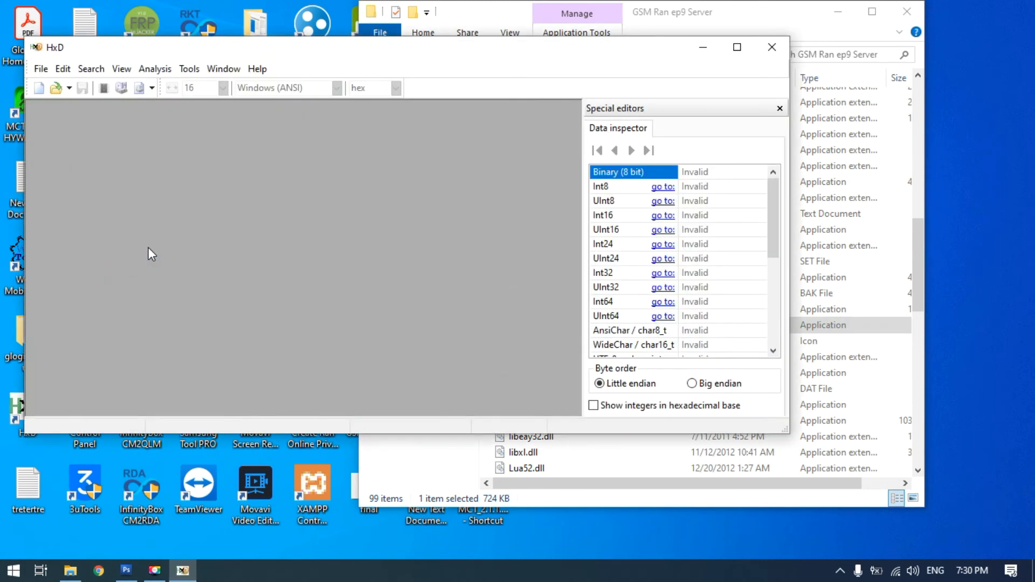
pyautogui.click(790, 19)
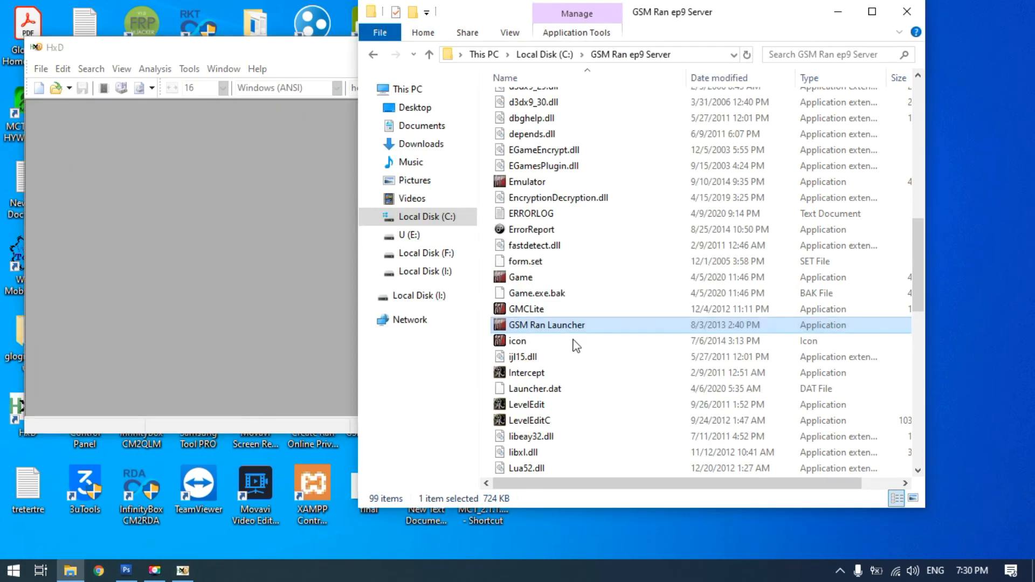
pyautogui.moveTo(519, 278); pyautogui.dragTo(301, 282)
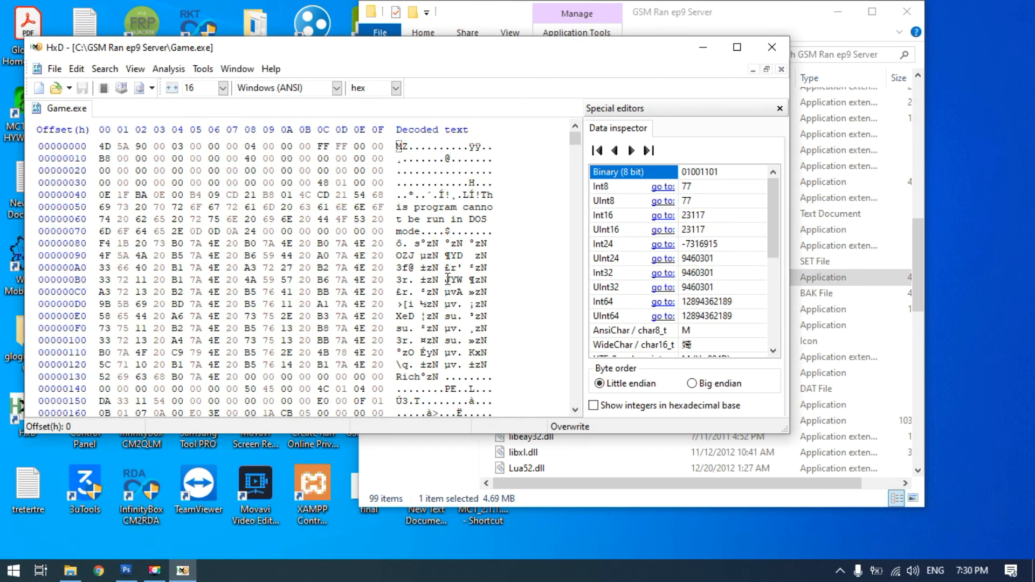
# Find the text "GSM Ran" in Game.exe and overwrite the decoded text with "Testing" starting at offset 3EF234
pyautogui.hotkey('ctrl', 'f')
pyautogui.write('GSM Ran')
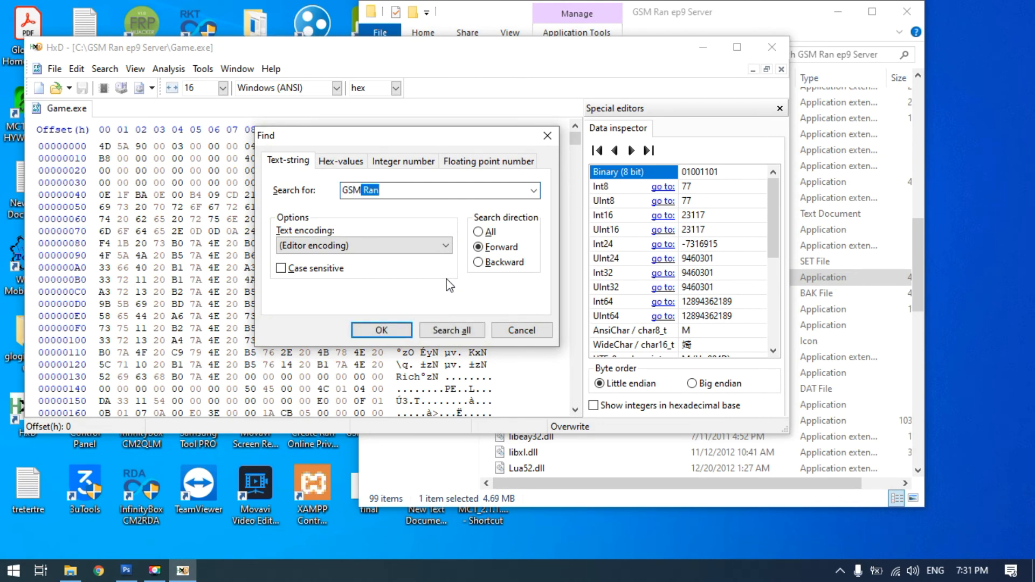
pyautogui.press('End')
pyautogui.click(382, 330)
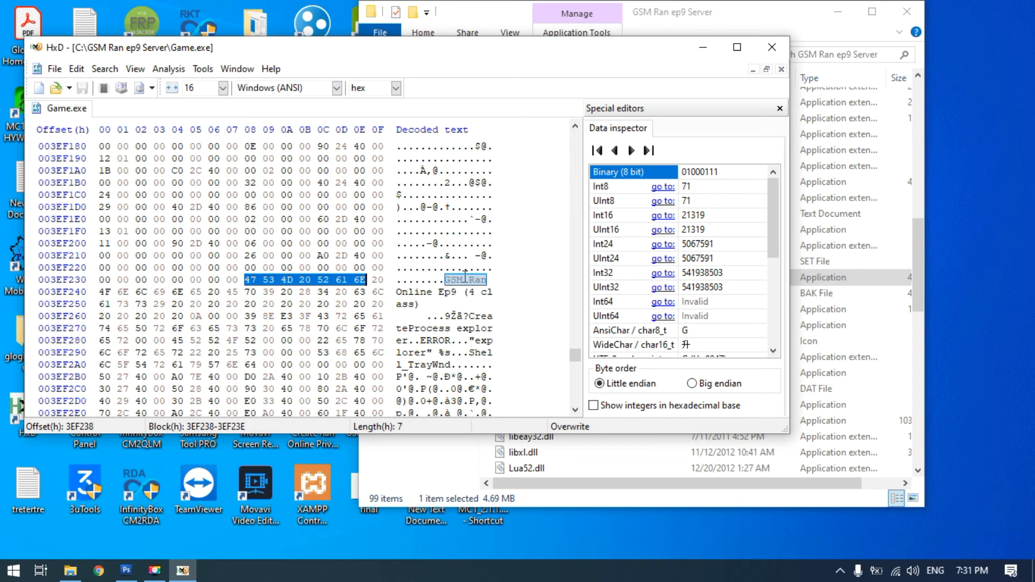
pyautogui.click(422, 280)
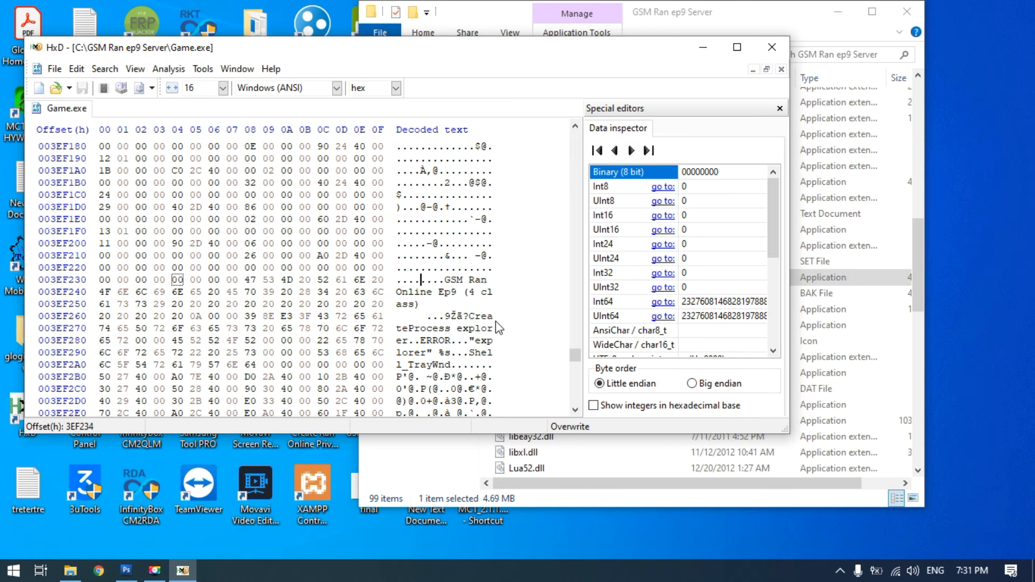
pyautogui.write('T')
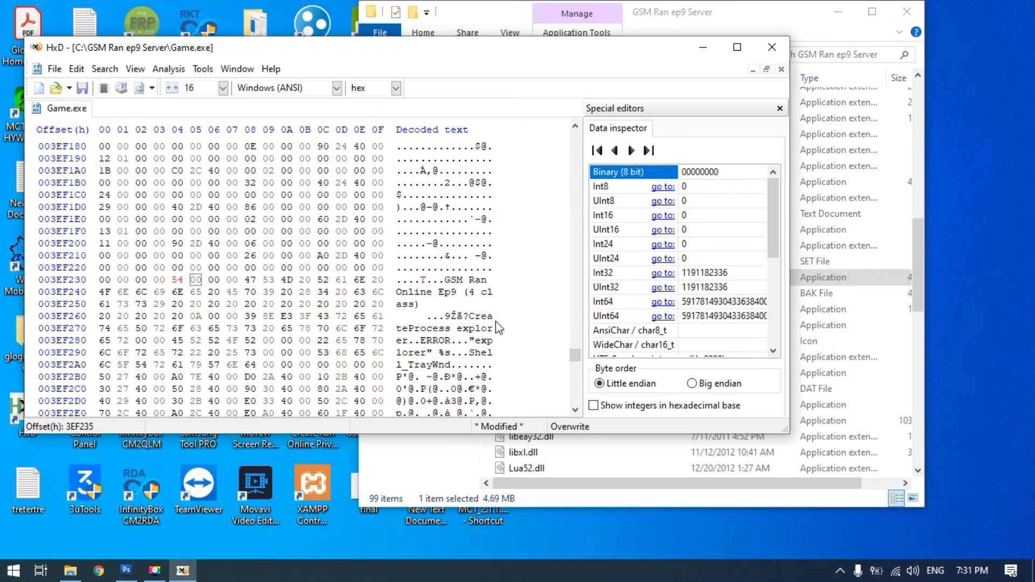
pyautogui.write('e')
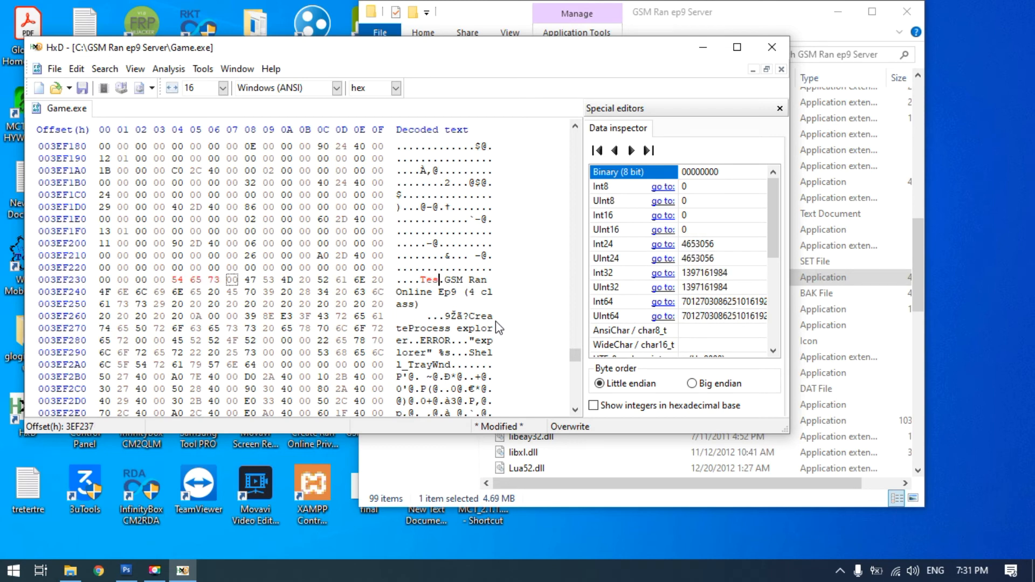
pyautogui.write('sting')
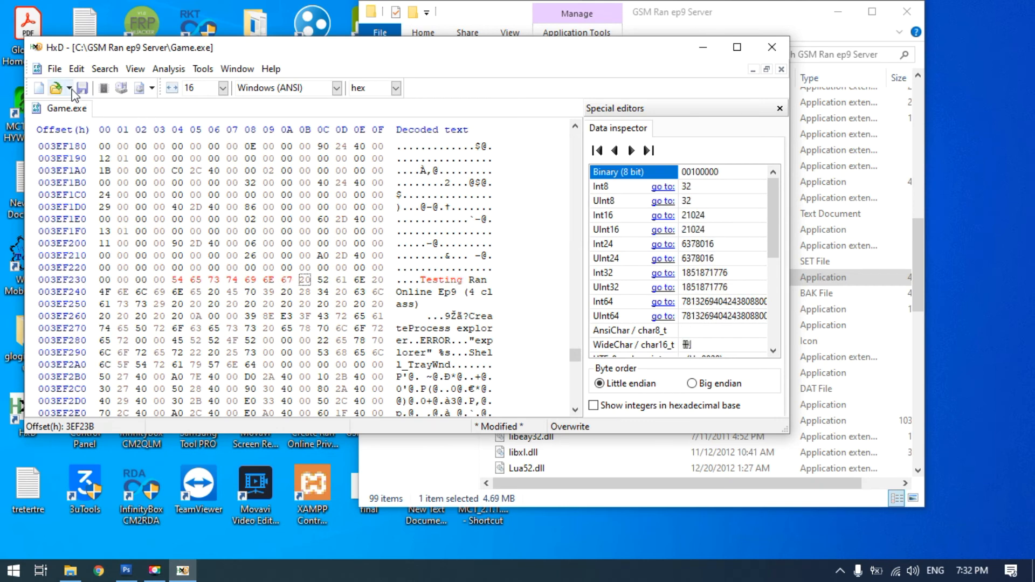
# Save the edited Game.exe and close the hex editor
pyautogui.click(54, 68)
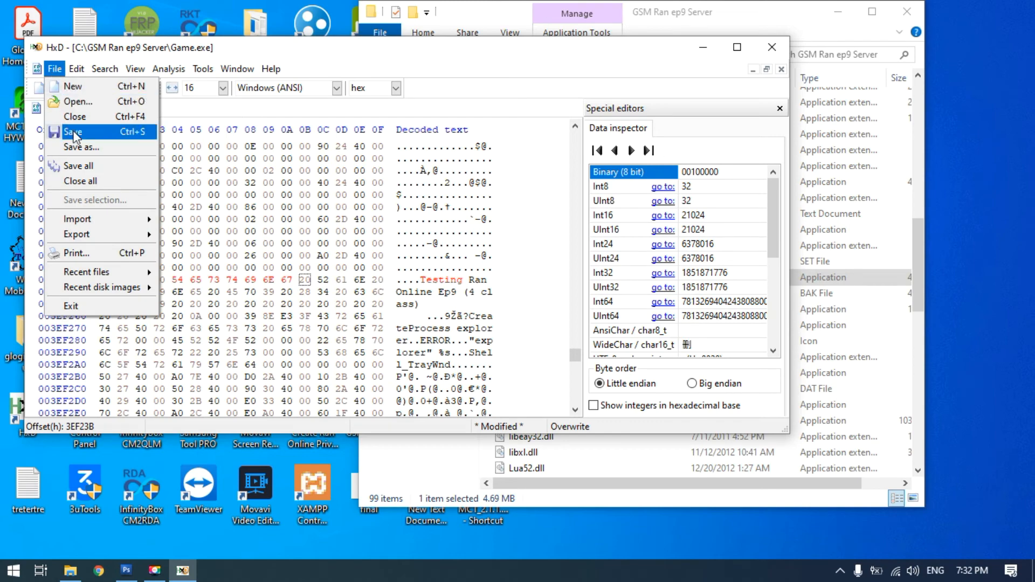
pyautogui.click(74, 134)
pyautogui.click(771, 46)
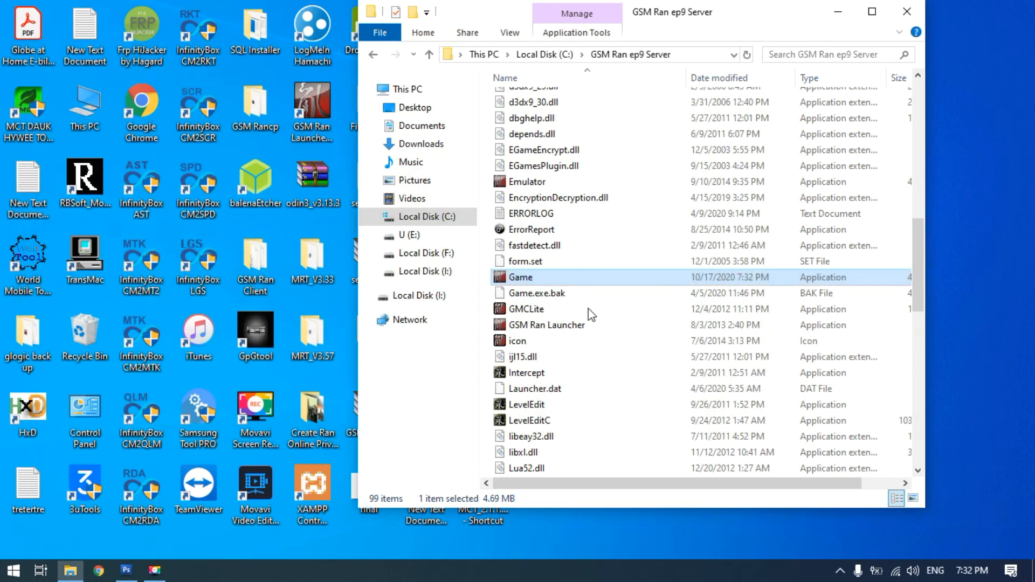
# Run GSM Ran Launcher, start the game to check its window title, and close the game
pyautogui.click(554, 327)
pyautogui.doubleClick(551, 325)
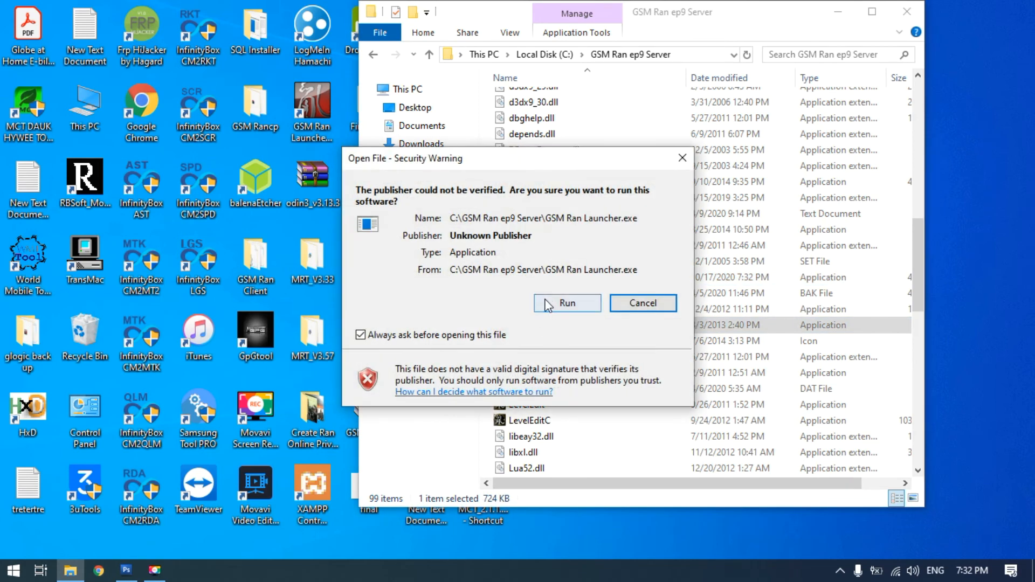
pyautogui.click(551, 299)
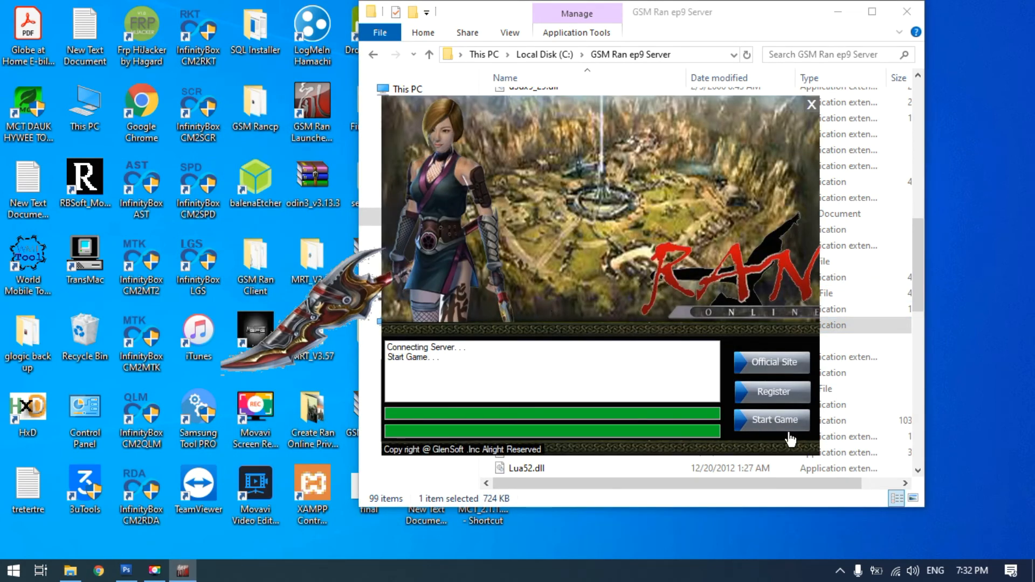
pyautogui.click(774, 426)
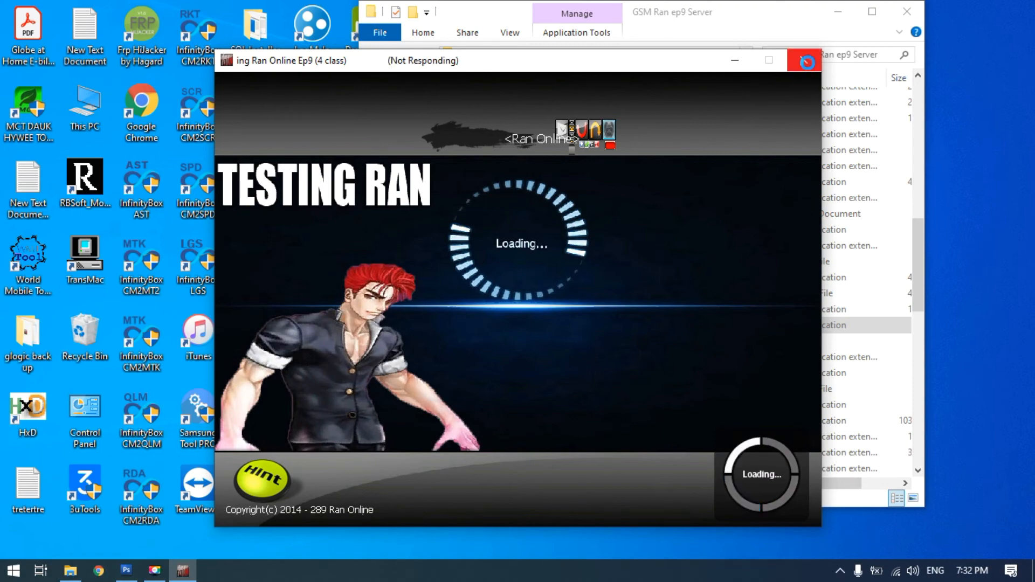
pyautogui.click(808, 62)
pyautogui.click(348, 176)
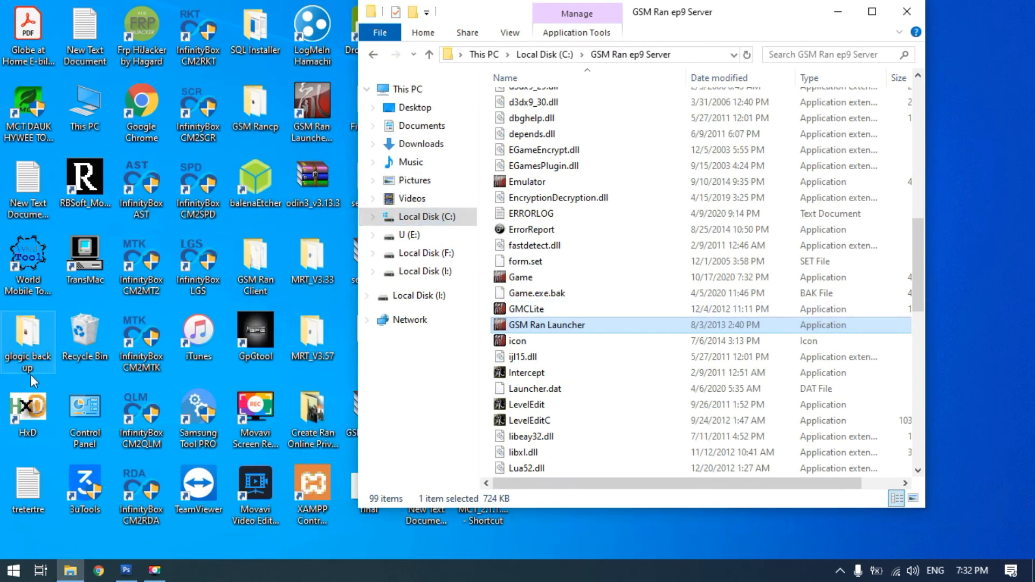
# Open the glogic back up folder on the desktop and copy its Game application file
pyautogui.doubleClick(24, 340)
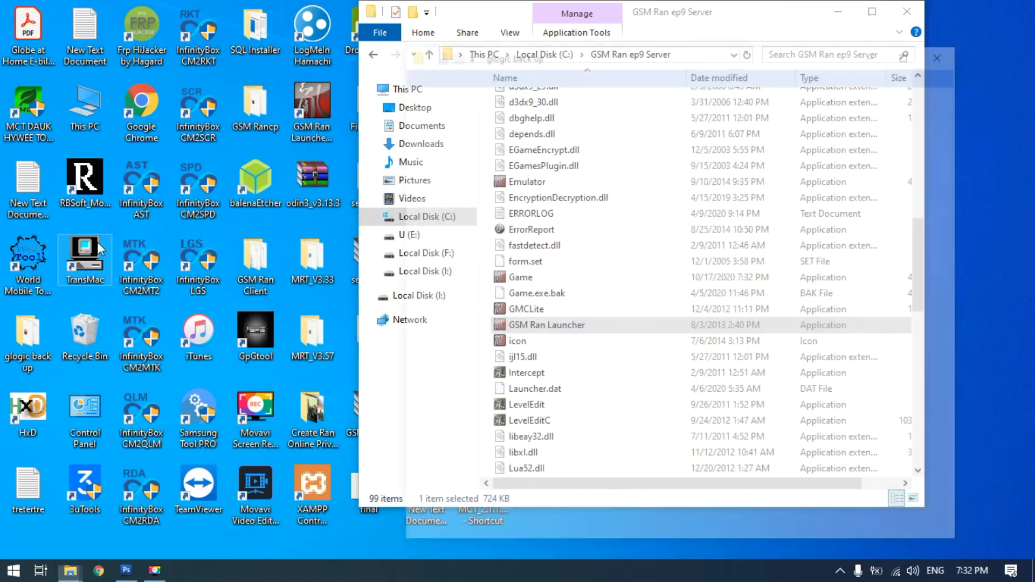
pyautogui.moveTo(631, 63); pyautogui.dragTo(240, 55)
pyautogui.click(166, 165)
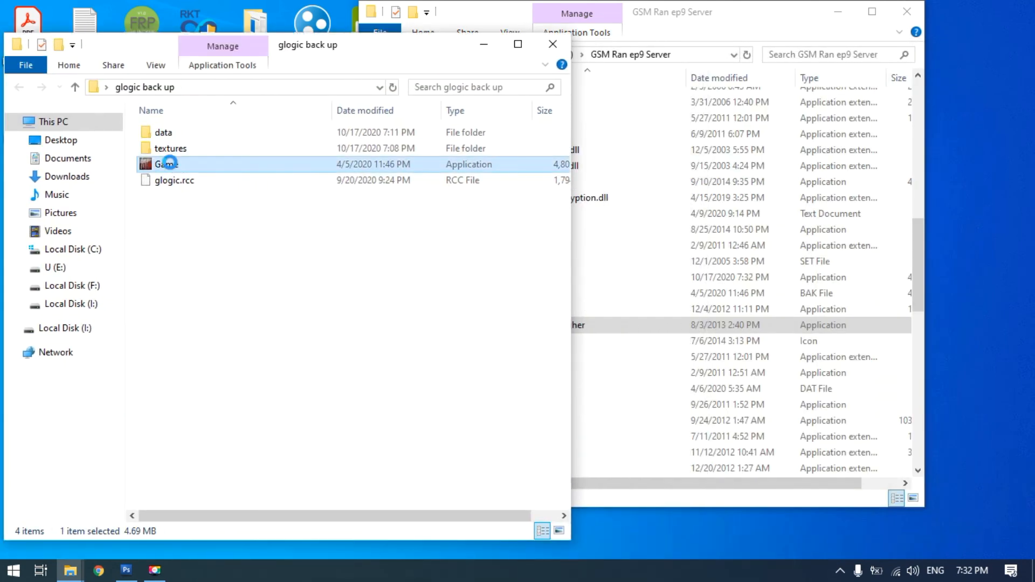
pyautogui.rightClick(170, 166)
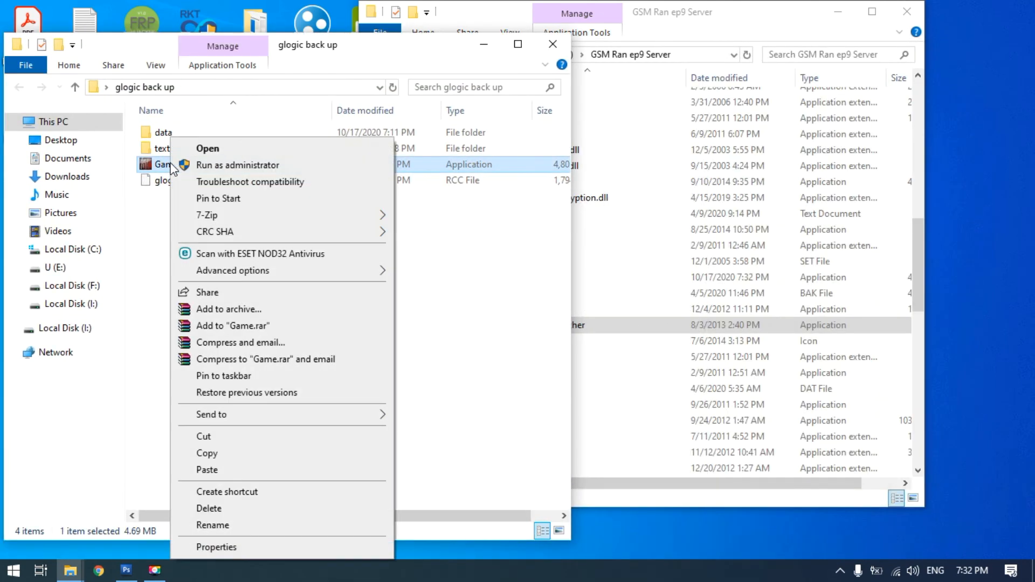
pyautogui.click(207, 453)
# Paste the backup Game.exe into the GSM Ran ep9 Server folder, replacing the existing file, and minimize the backup folder window
pyautogui.click(686, 15)
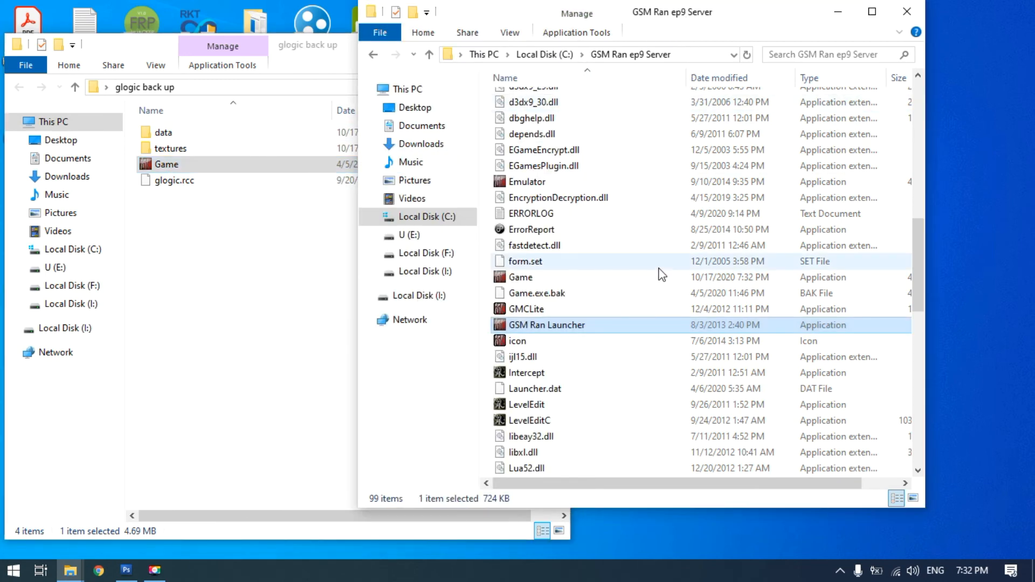
pyautogui.hotkey('ctrl', 'v')
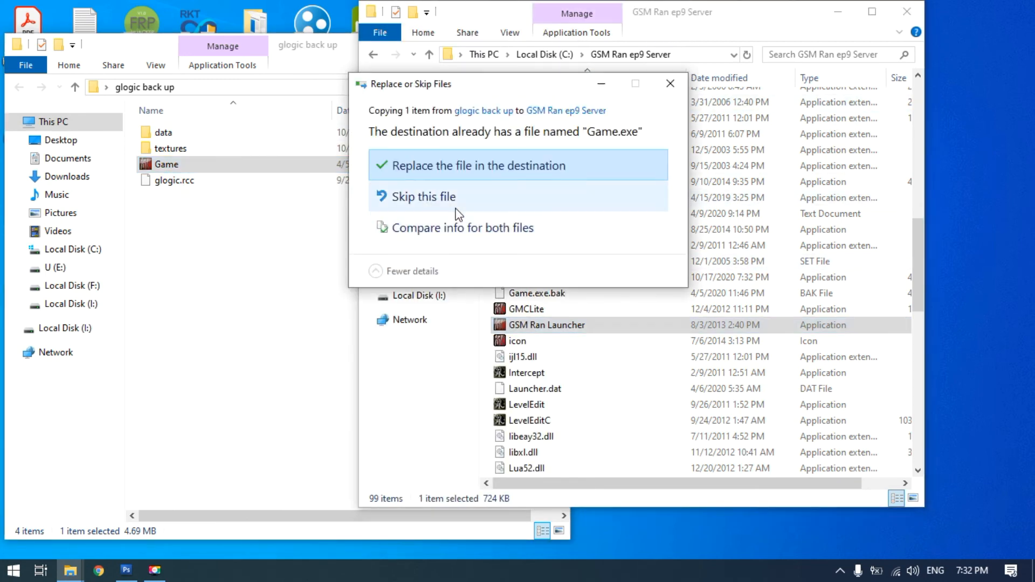
pyautogui.click(440, 169)
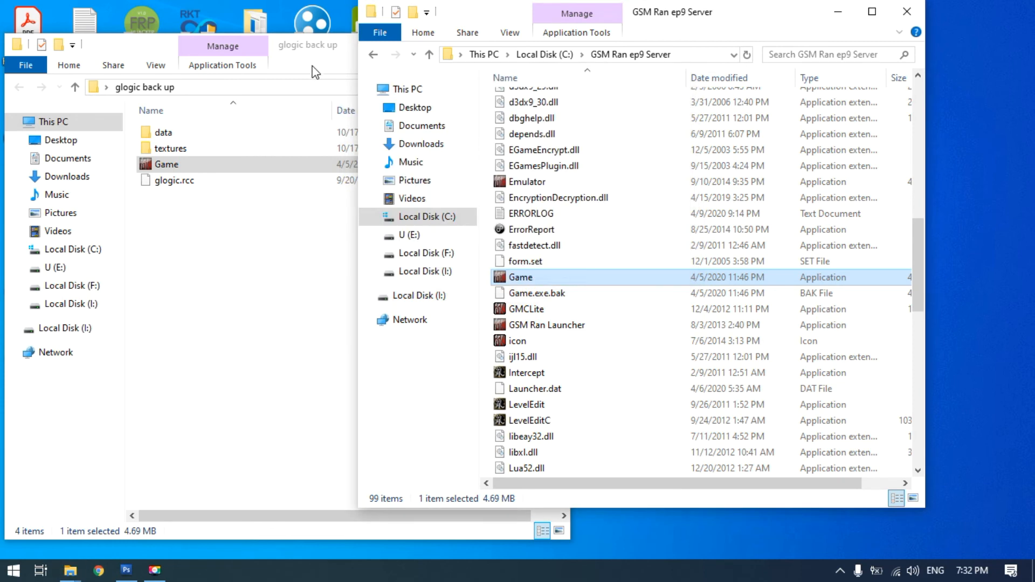
pyautogui.click(317, 70)
pyautogui.click(483, 43)
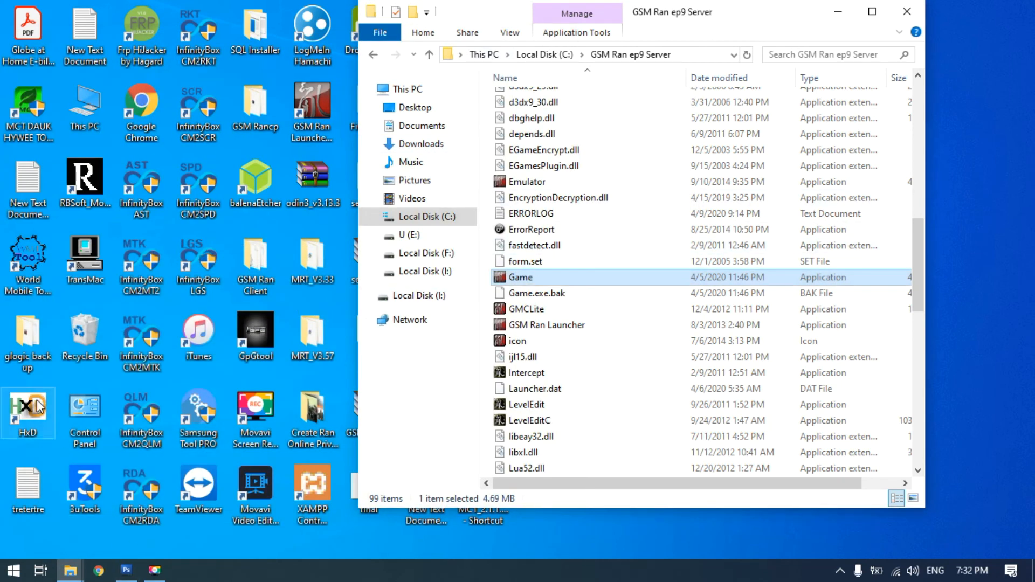
# Switch to HxD and open the restored Game.exe from the GSM Ran ep9 Server folder in it
pyautogui.moveTo(38, 407); pyautogui.dragTo(561, 287)
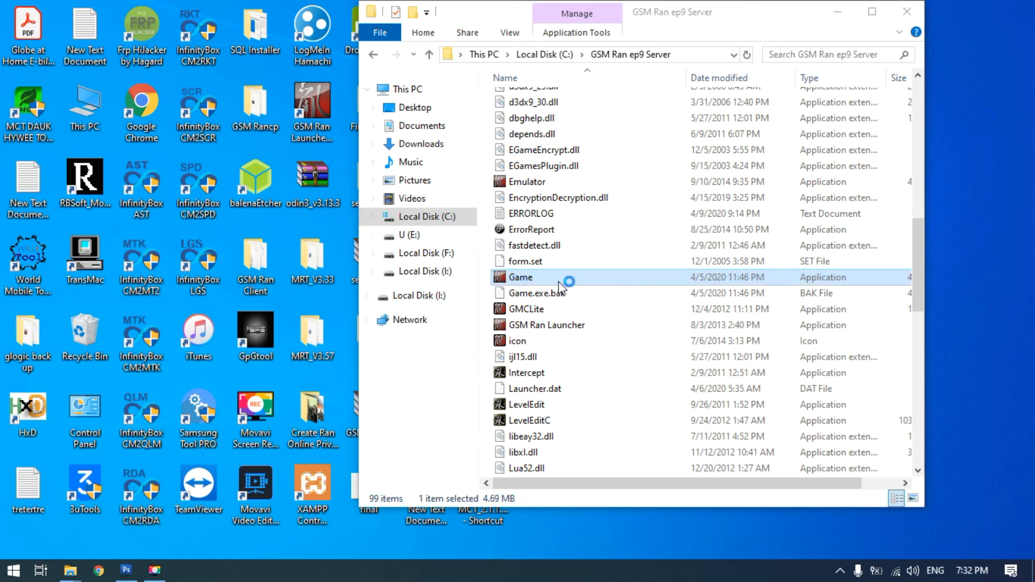
pyautogui.click(802, 28)
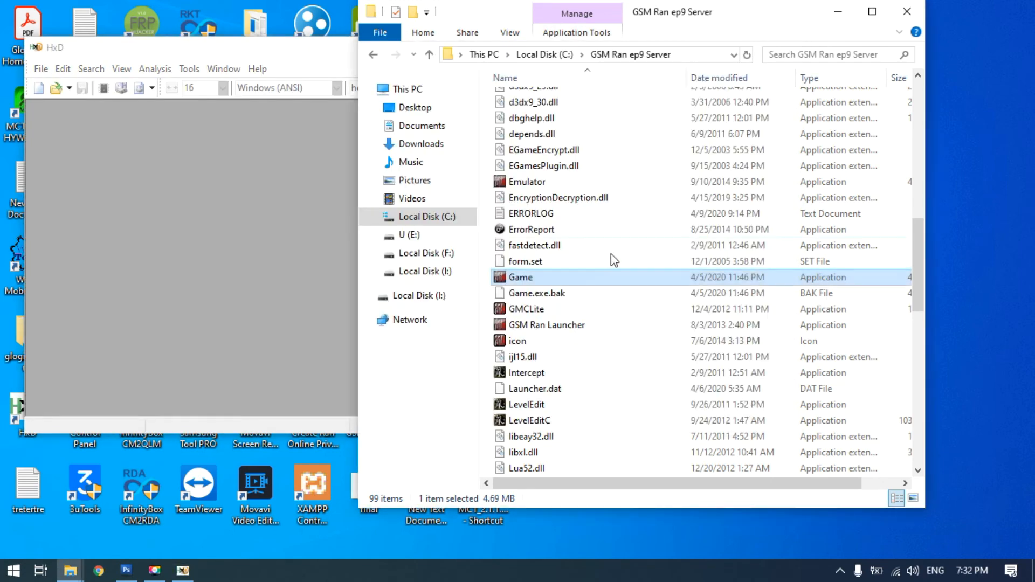
pyautogui.moveTo(562, 277); pyautogui.dragTo(254, 290)
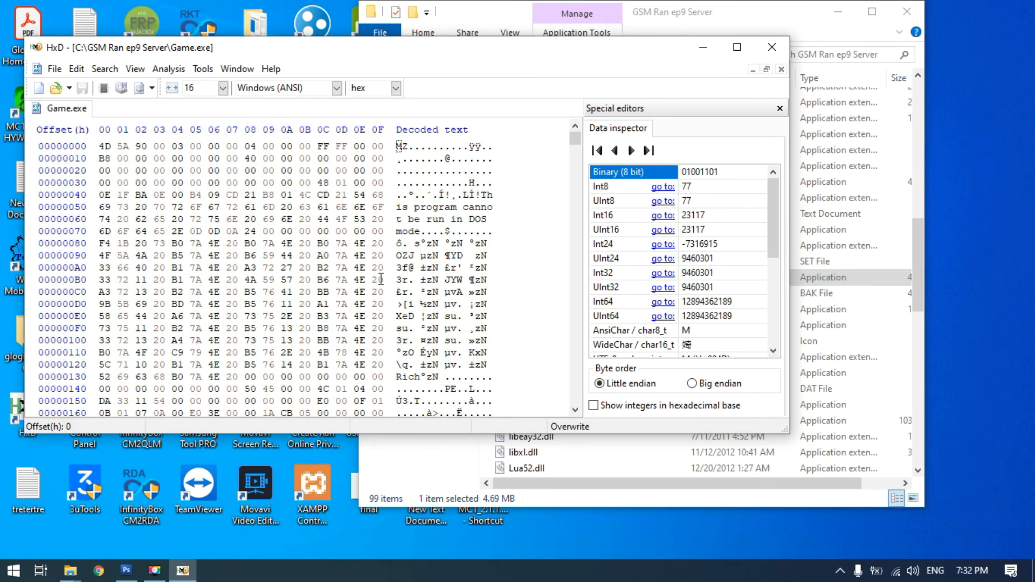
# Find "GSM Ran" in Game.exe and overwrite the title from its first letter with "Testing Ran Online", keeping "(4 class)"
pyautogui.hotkey('ctrl', 'f')
pyautogui.write('GSM Ran')
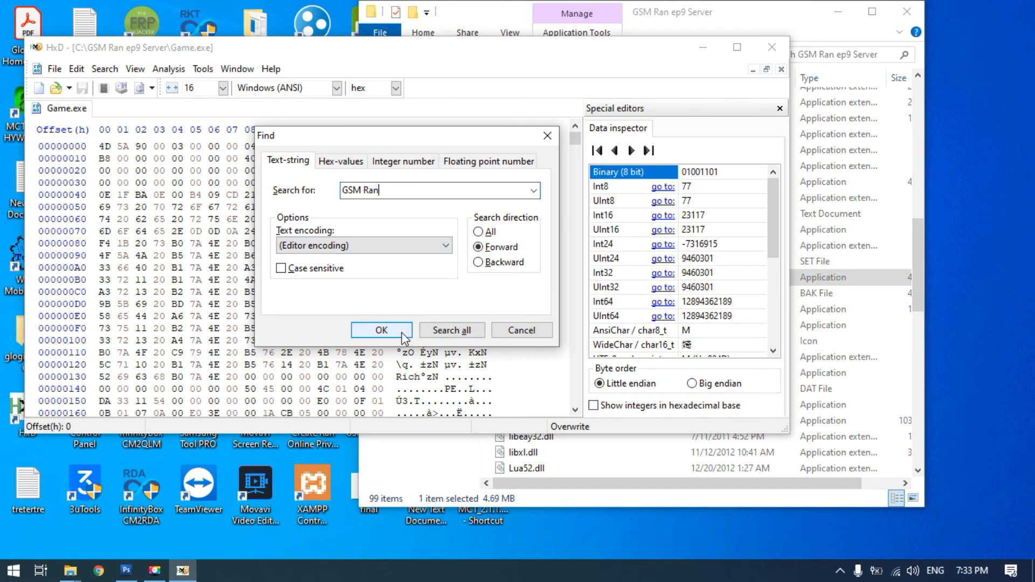
pyautogui.click(381, 331)
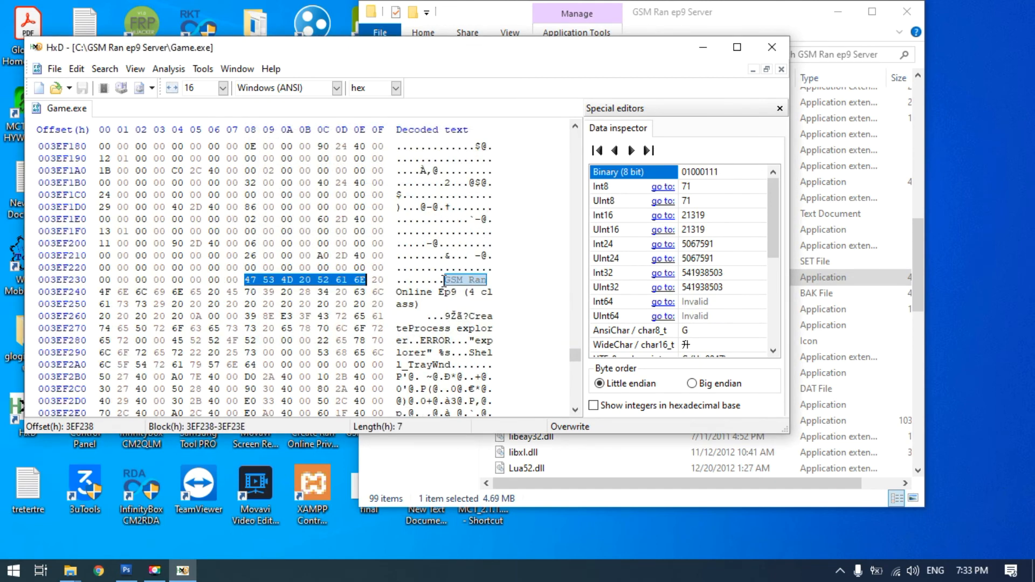
pyautogui.click(446, 279)
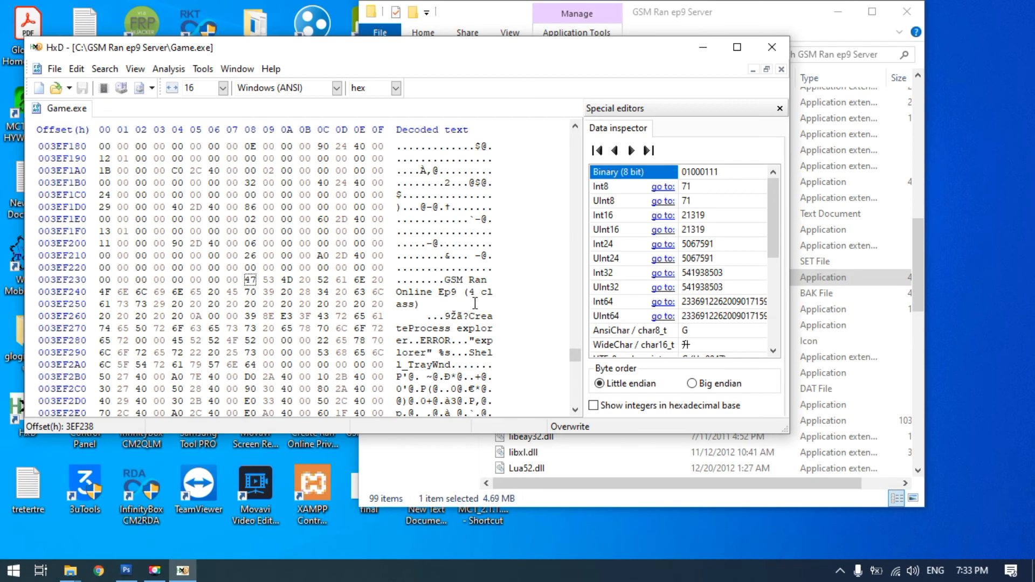
pyautogui.write('Testing')
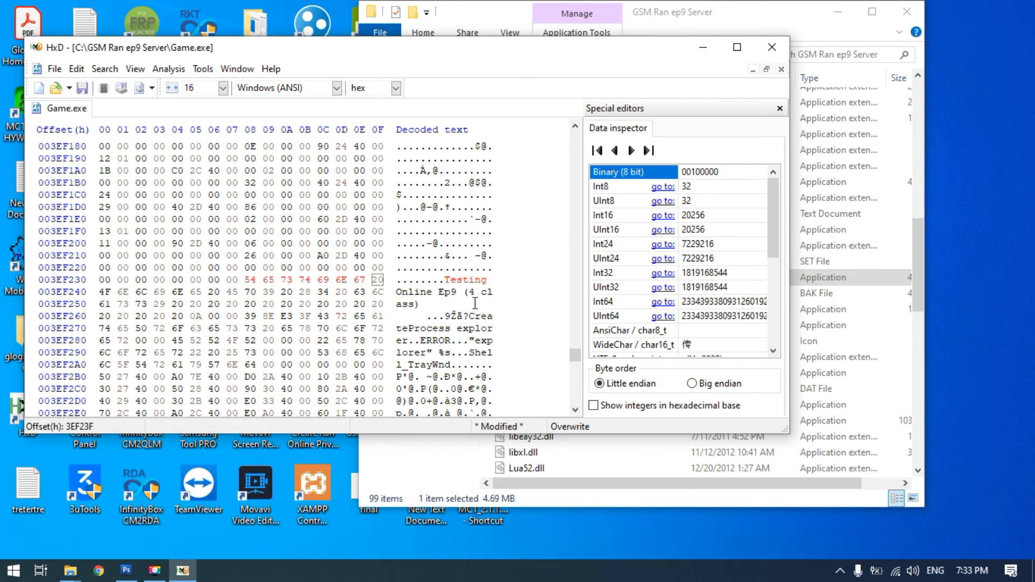
pyautogui.press('Right')
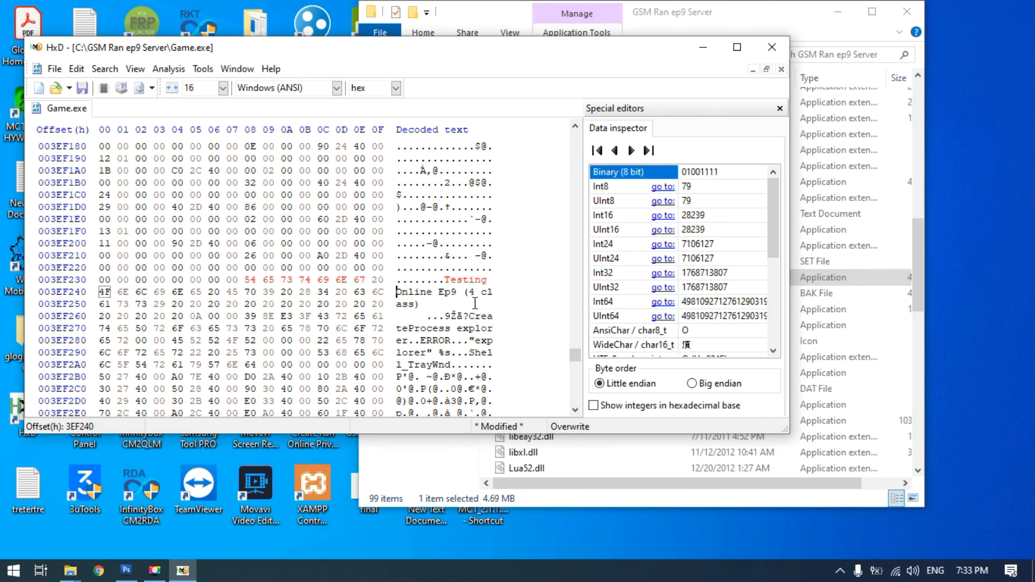
pyautogui.write('Ra')
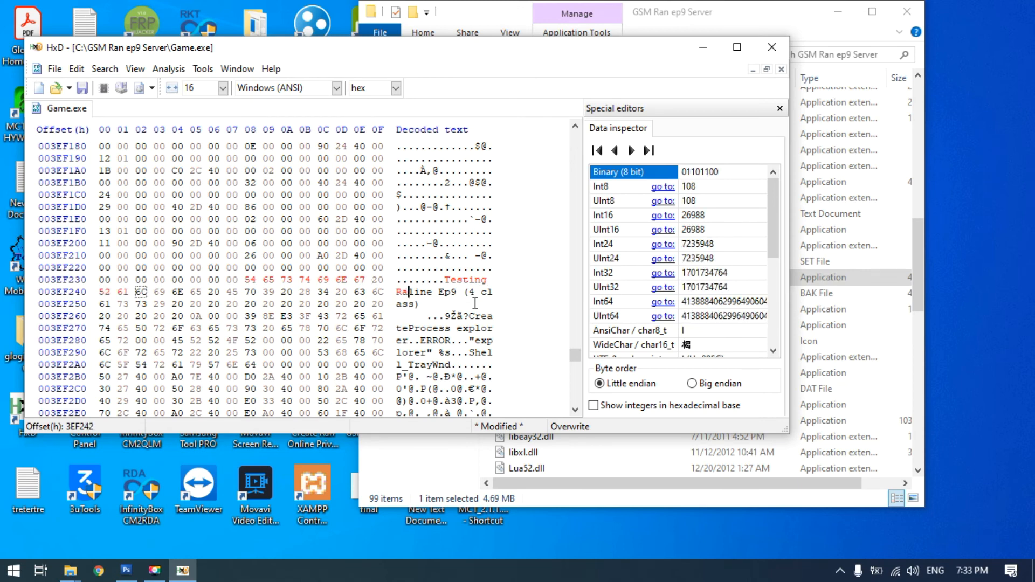
pyautogui.write('n')
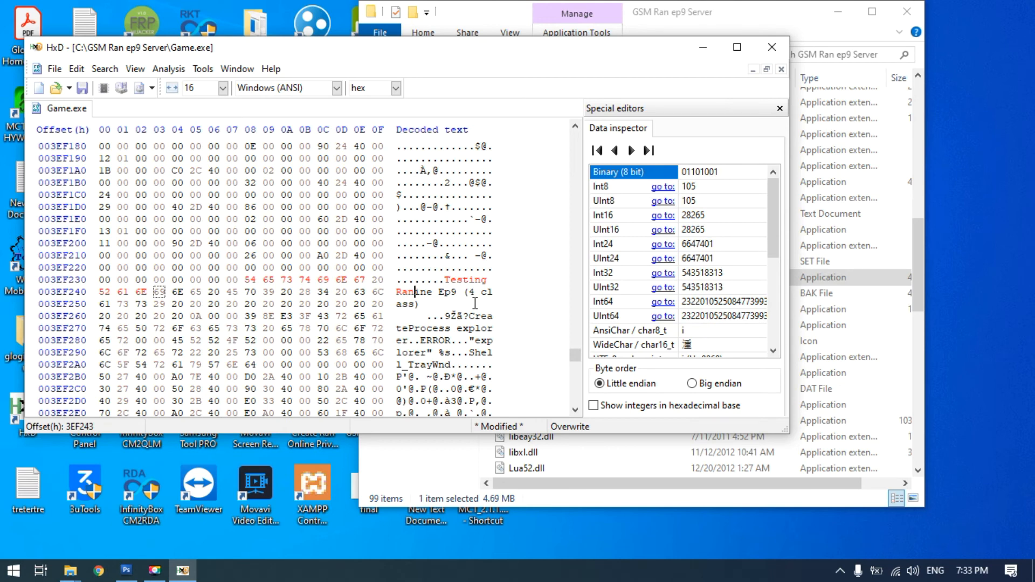
pyautogui.write('Online')
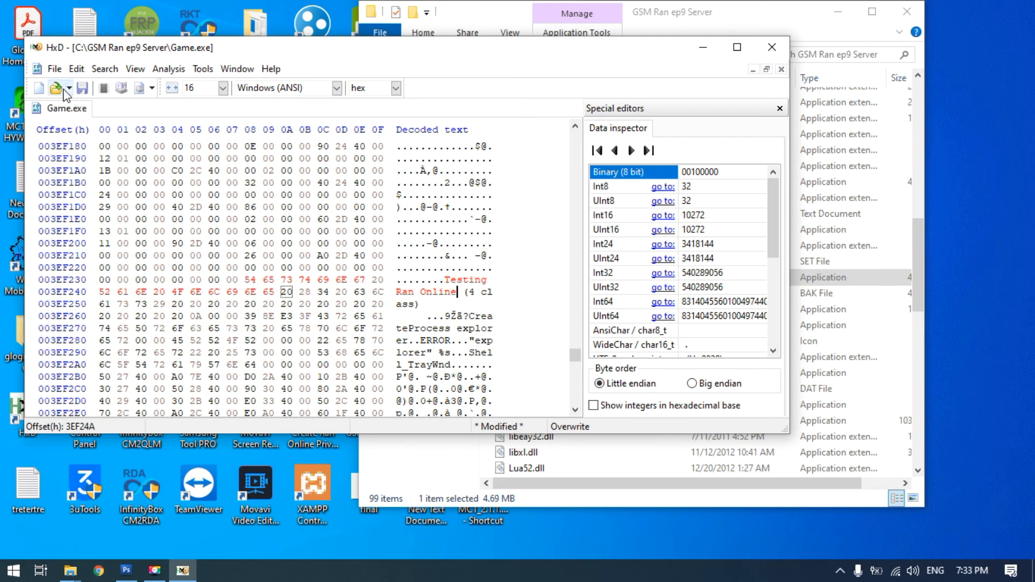
# Save Game.exe with the new title text and close the hex editor
pyautogui.click(54, 69)
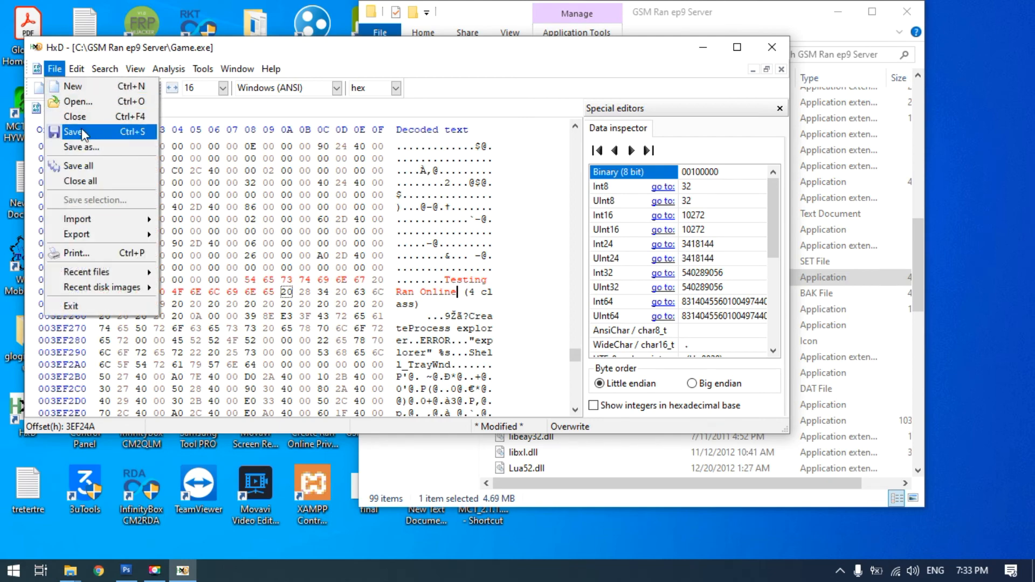
pyautogui.click(83, 133)
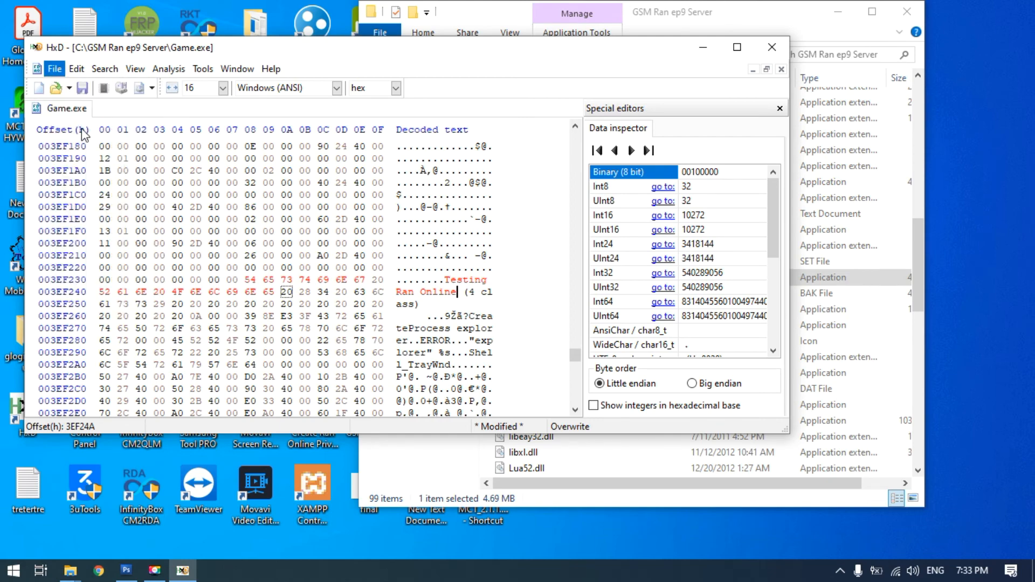
pyautogui.click(772, 49)
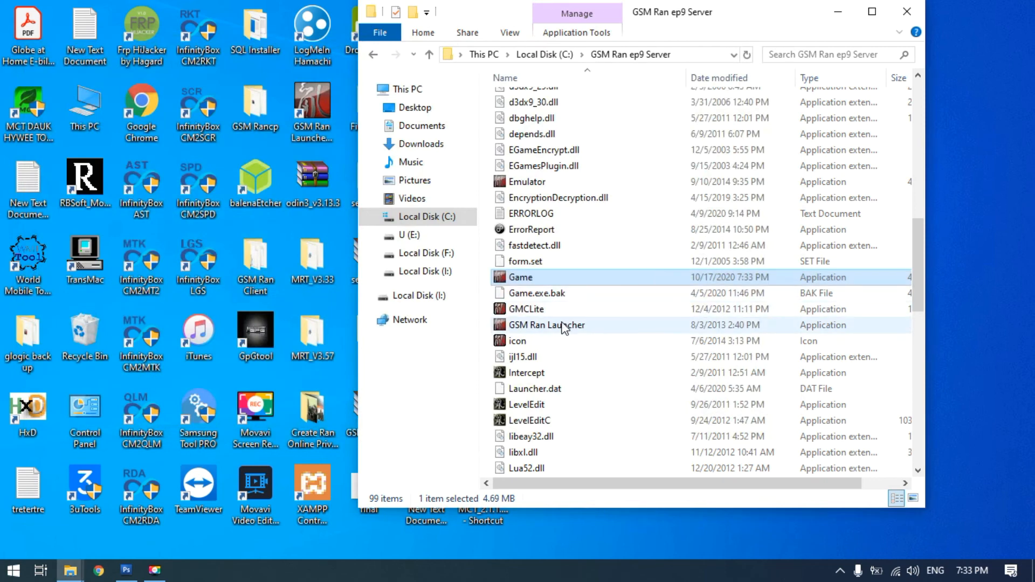
# Start the game through GSM Ran Launcher to check the new window title
pyautogui.doubleClick(564, 326)
pyautogui.click(570, 301)
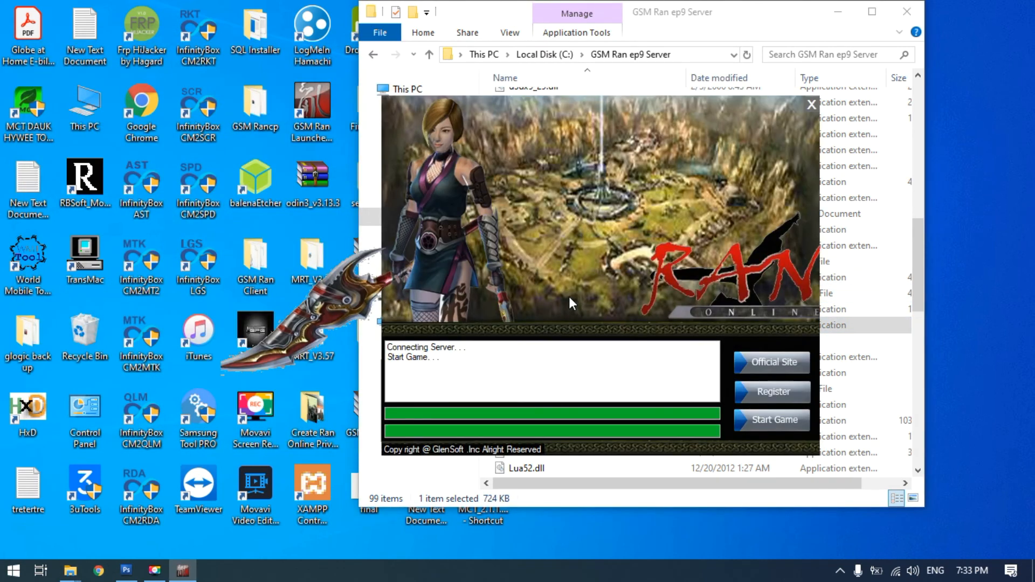
pyautogui.click(763, 426)
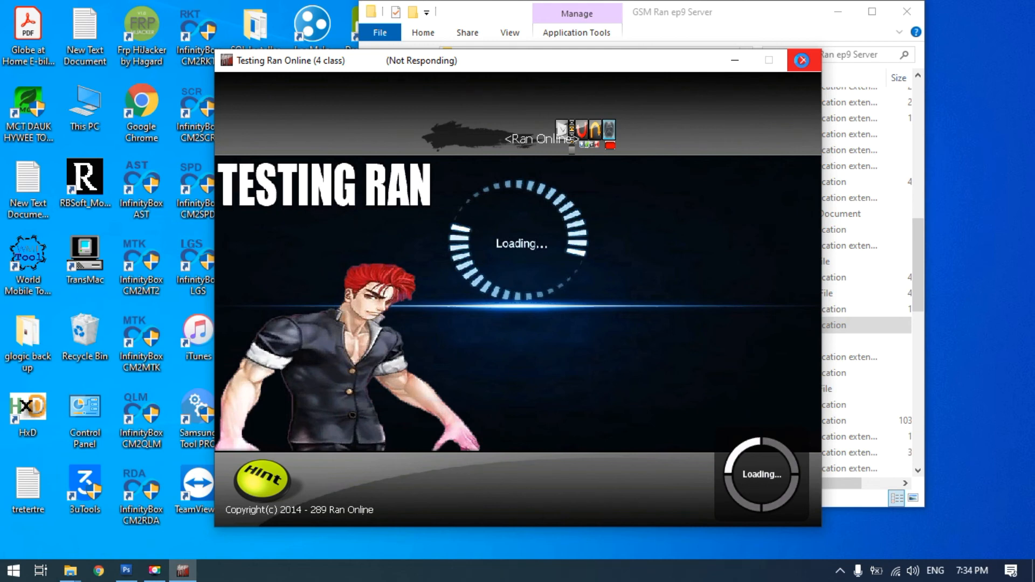
# End the unresponsive game process and run Emulator from the GSM Ran ep9 Server folder, accepting the security warning
pyautogui.click(803, 60)
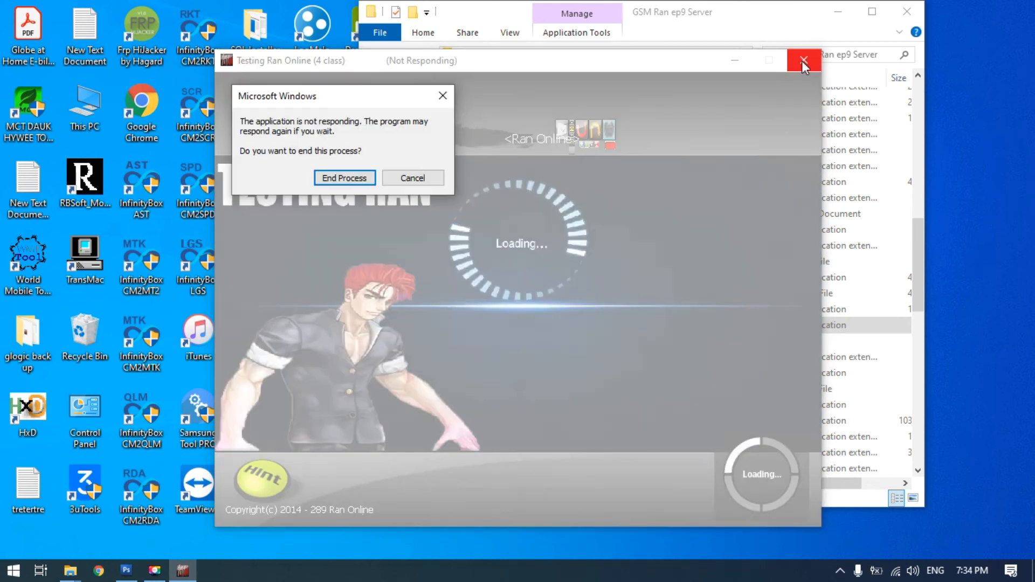
pyautogui.click(343, 176)
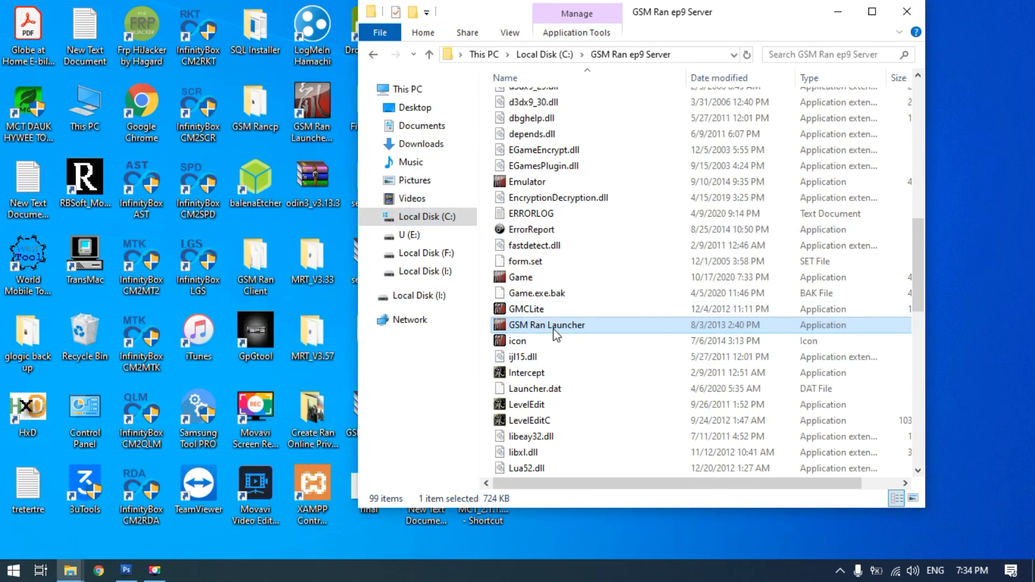
pyautogui.scroll(-2, 515, 227)
pyautogui.scroll(1, 519, 187)
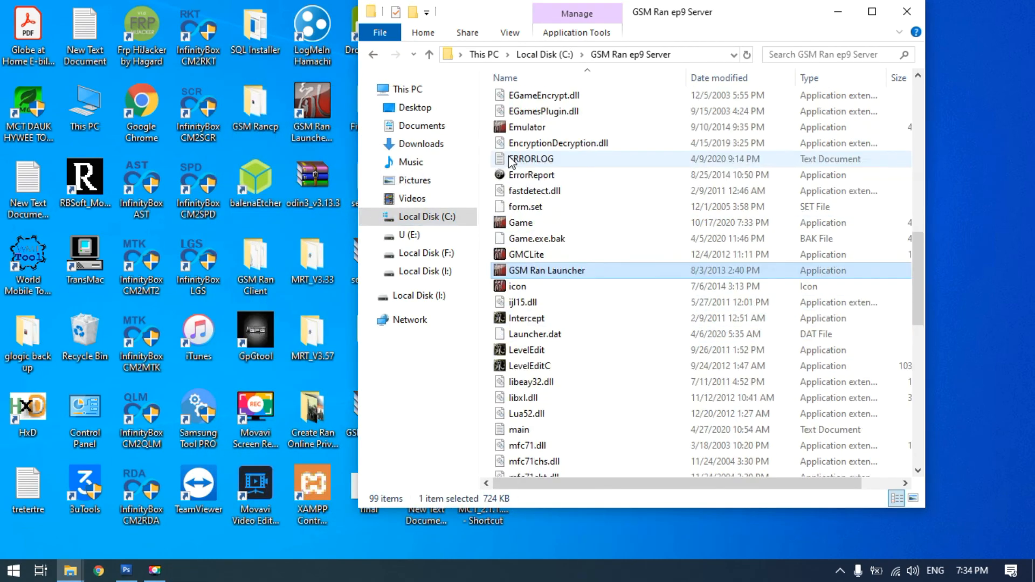
pyautogui.click(526, 130)
pyautogui.doubleClick(525, 130)
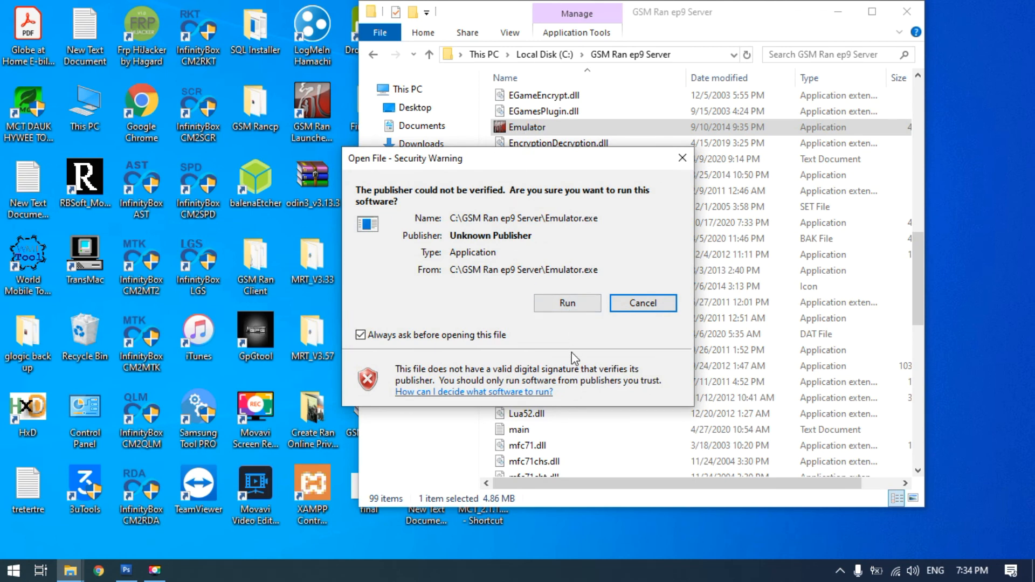
pyautogui.click(571, 306)
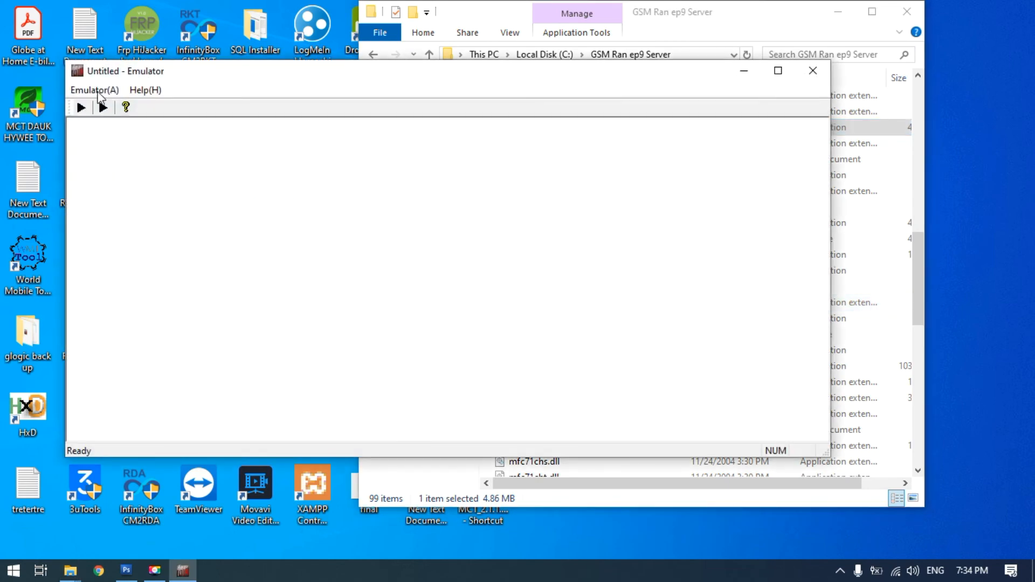
# Start a GM play session in the emulator with class00.charset from the glogic folder
pyautogui.click(96, 90)
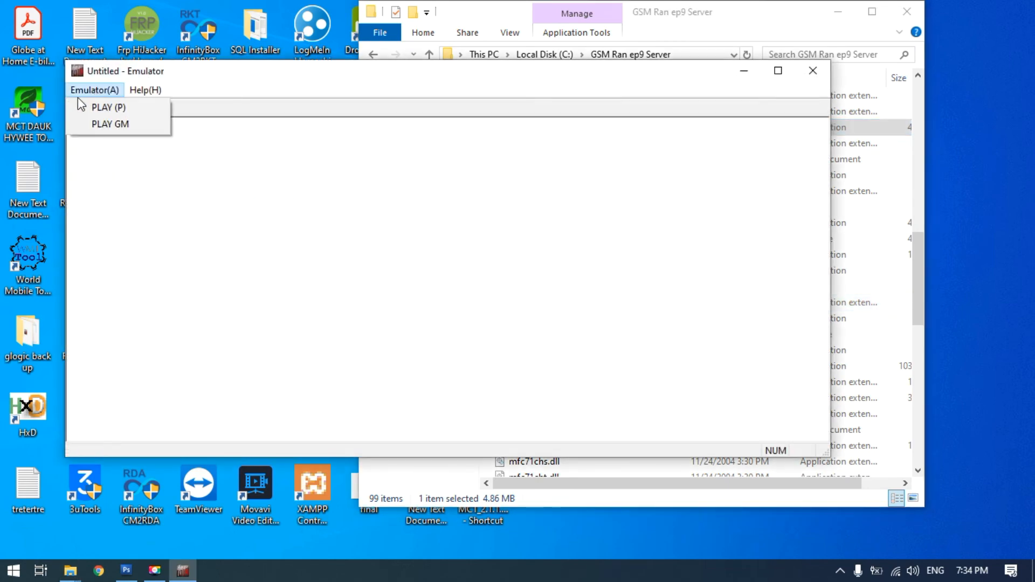
pyautogui.click(110, 125)
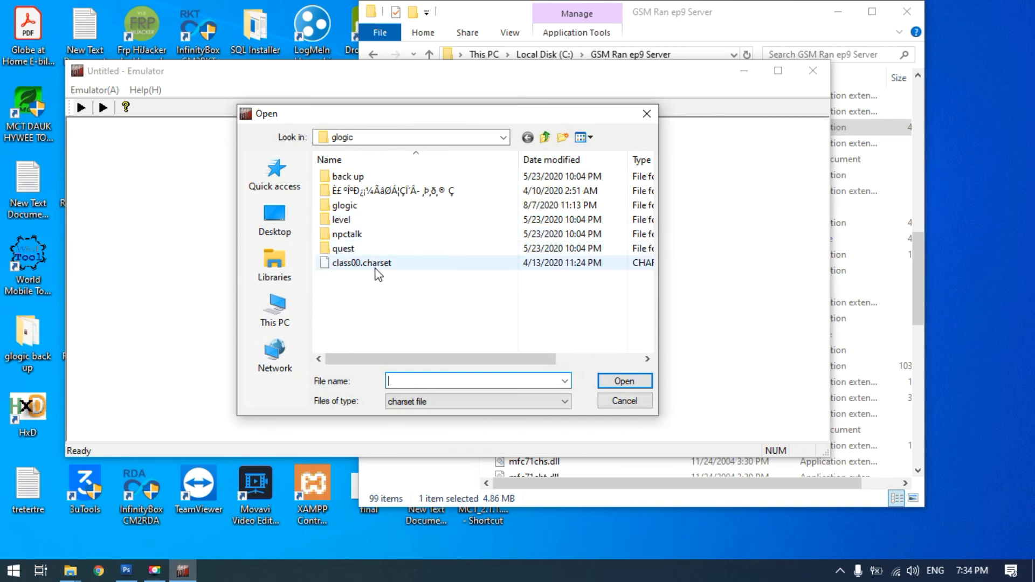
pyautogui.doubleClick(375, 269)
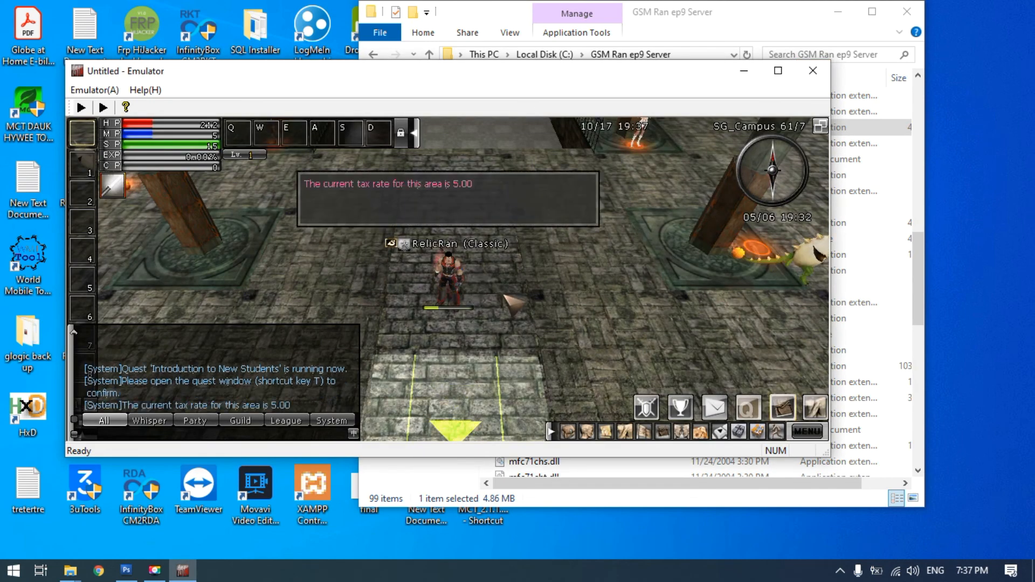
# Teleport the character with the chat command "/m2p 22 0 24 26" to test the loading screen between maps
pyautogui.scroll(-3, 505, 295)
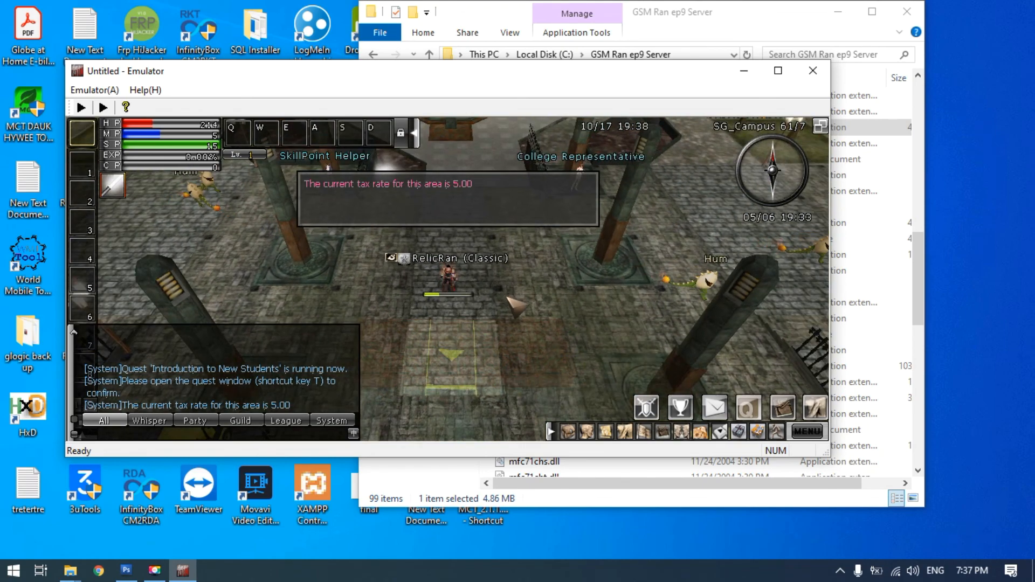
pyautogui.scroll(-2, 508, 298)
pyautogui.moveTo(508, 298); pyautogui.dragTo(479, 295)
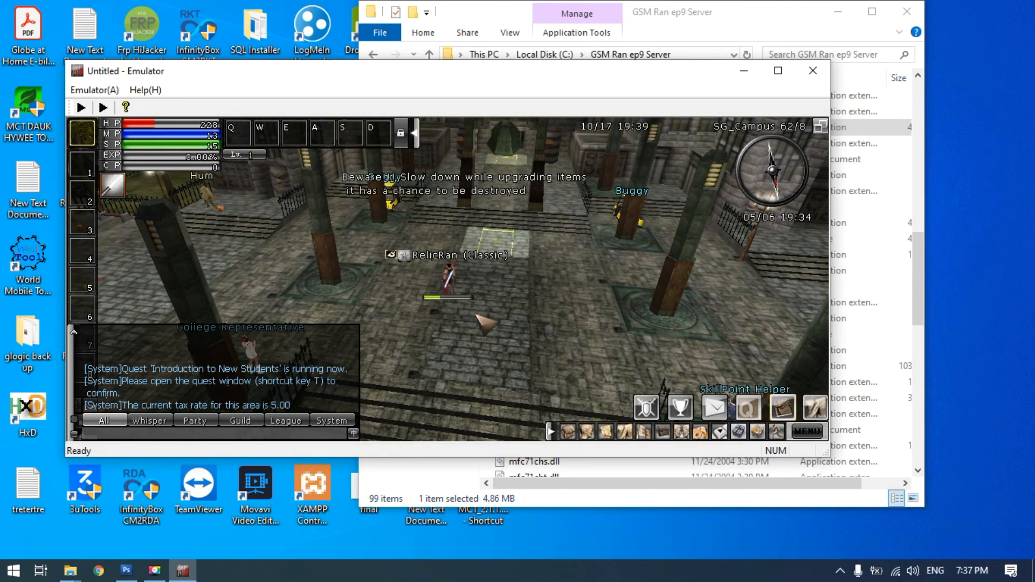
pyautogui.write('m')
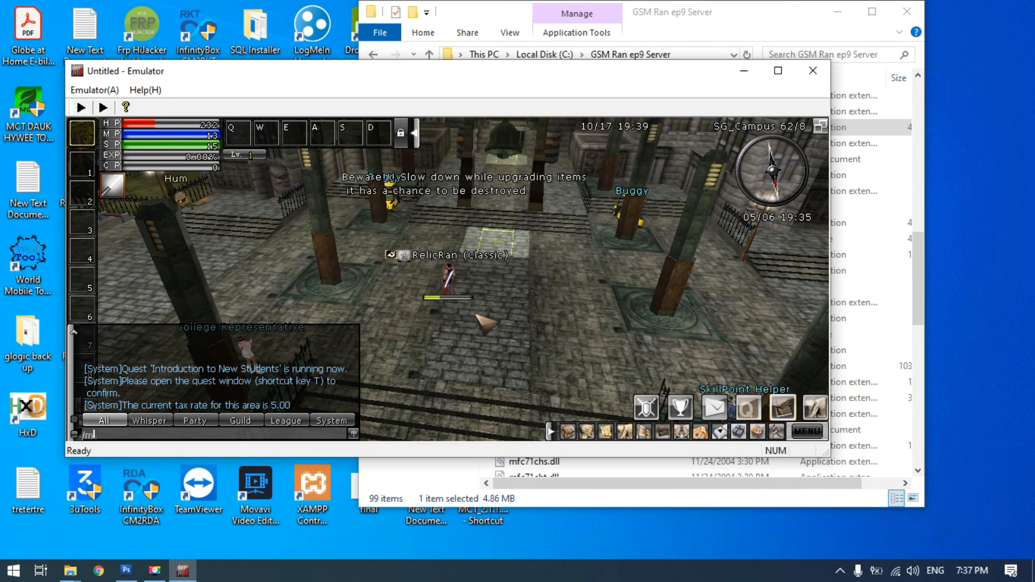
pyautogui.write('2p 22 0')
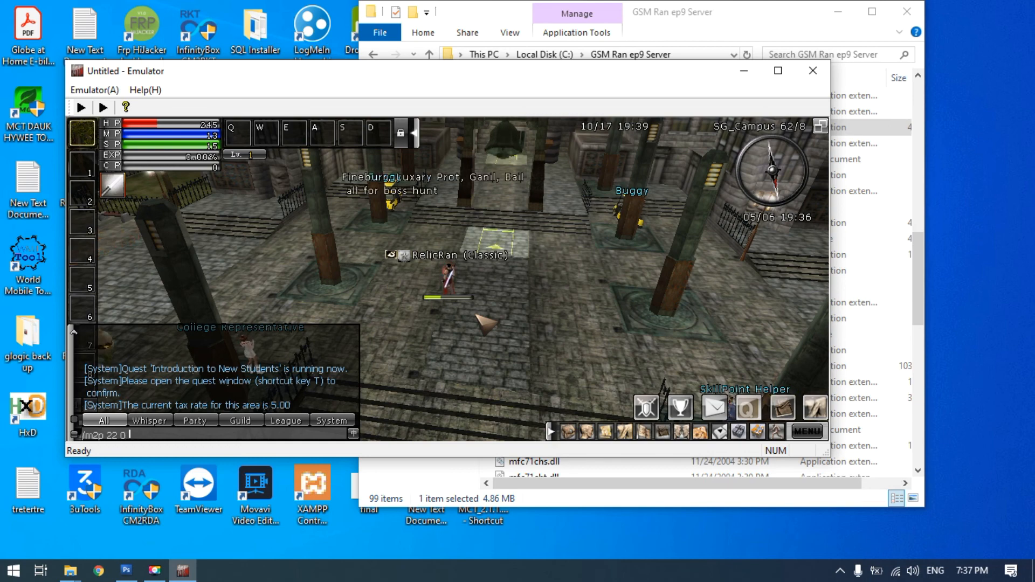
pyautogui.write(' 24')
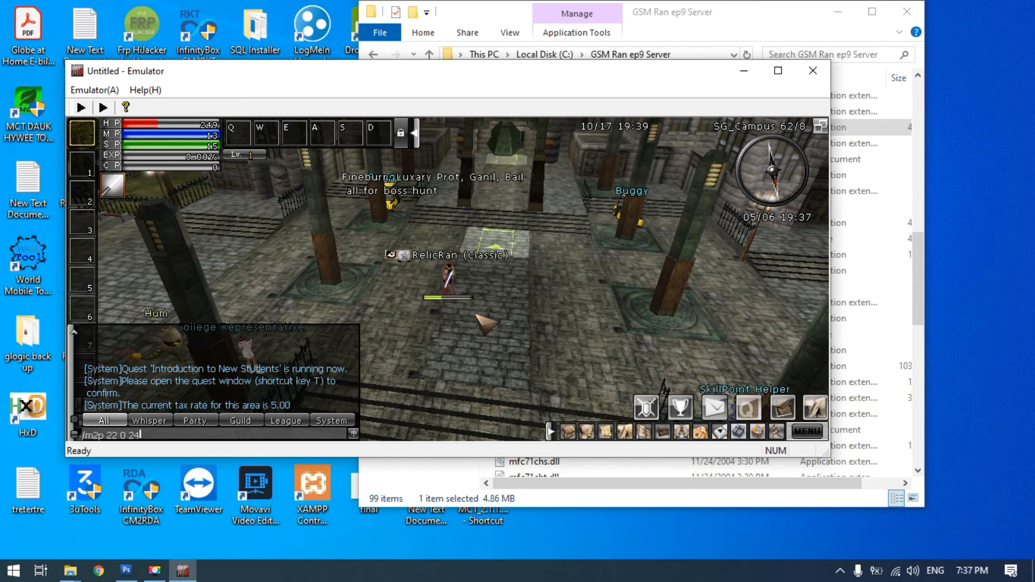
pyautogui.write(' 26')
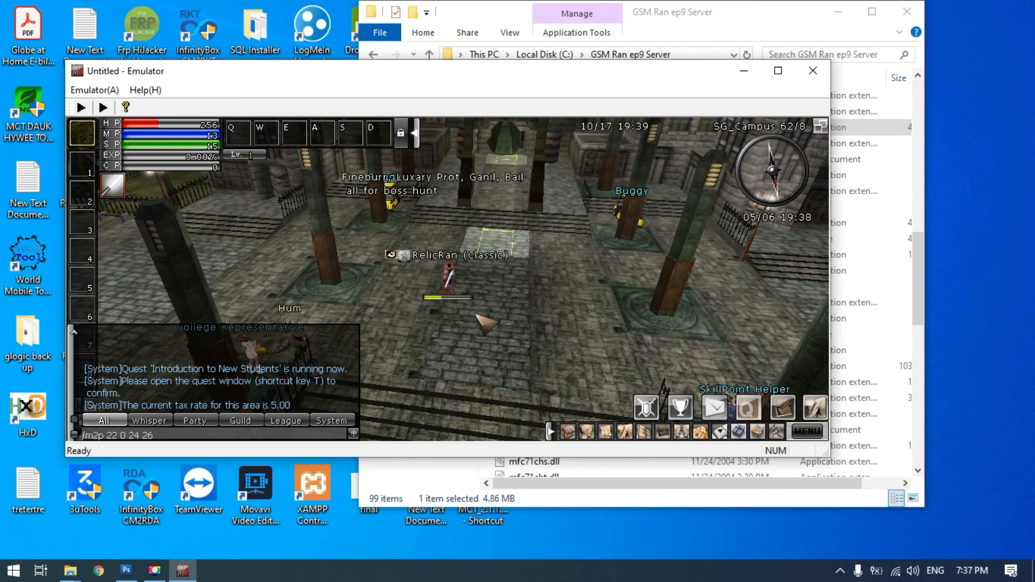
pyautogui.press('Return')
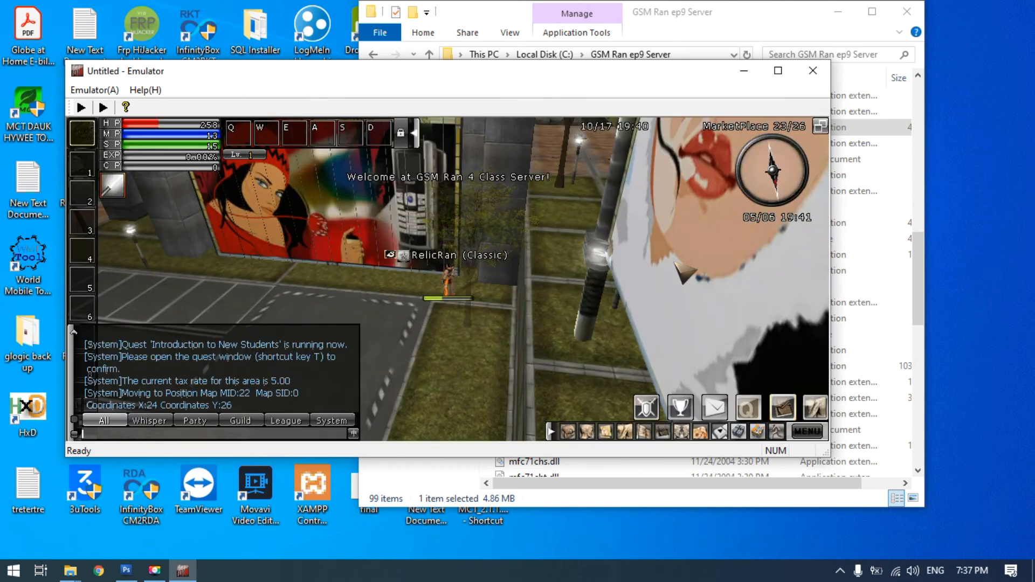
# Show the character's inventory and open the three item boxes in it
pyautogui.click(418, 353)
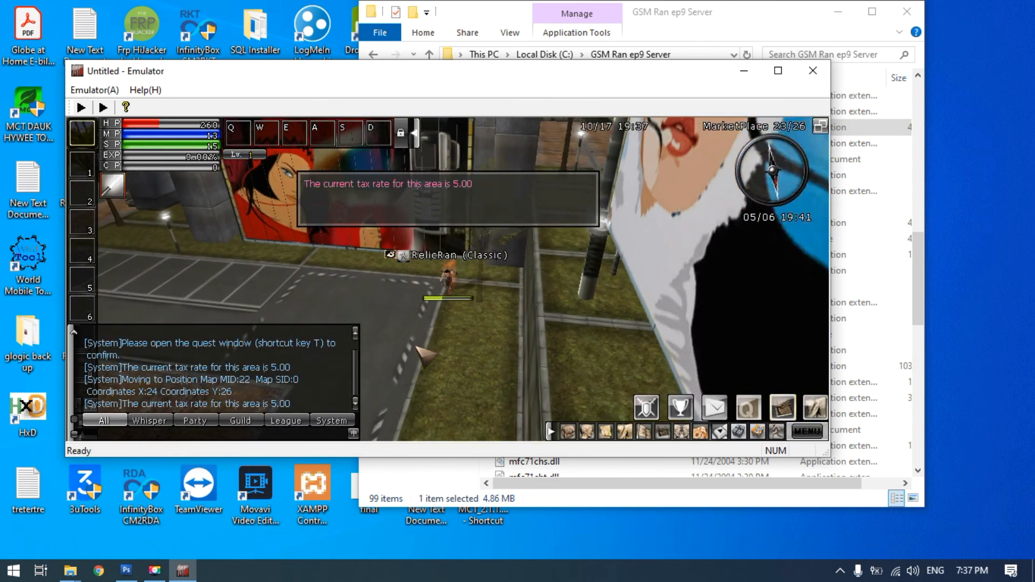
pyautogui.click(400, 311)
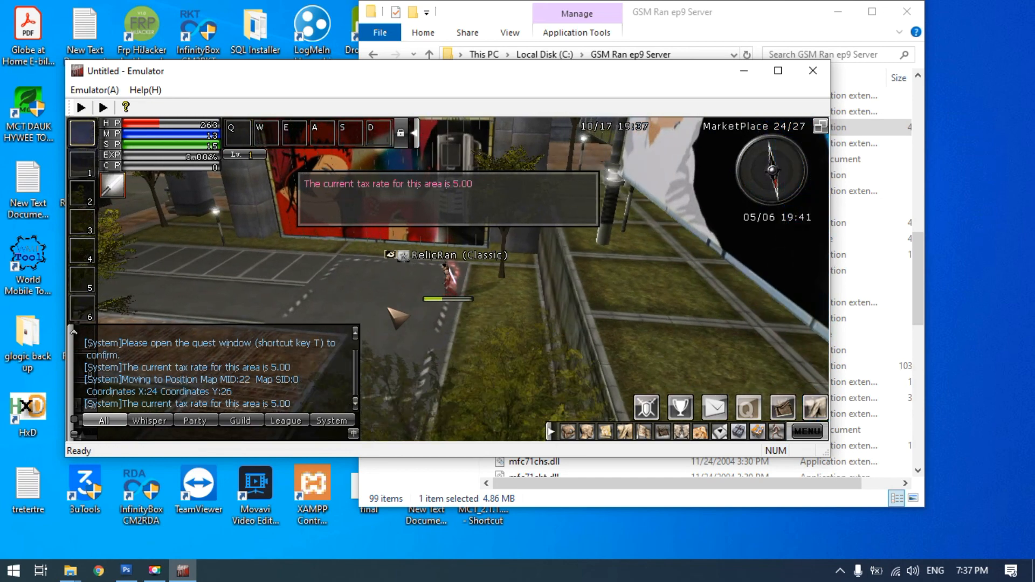
pyautogui.moveTo(405, 312); pyautogui.dragTo(446, 313)
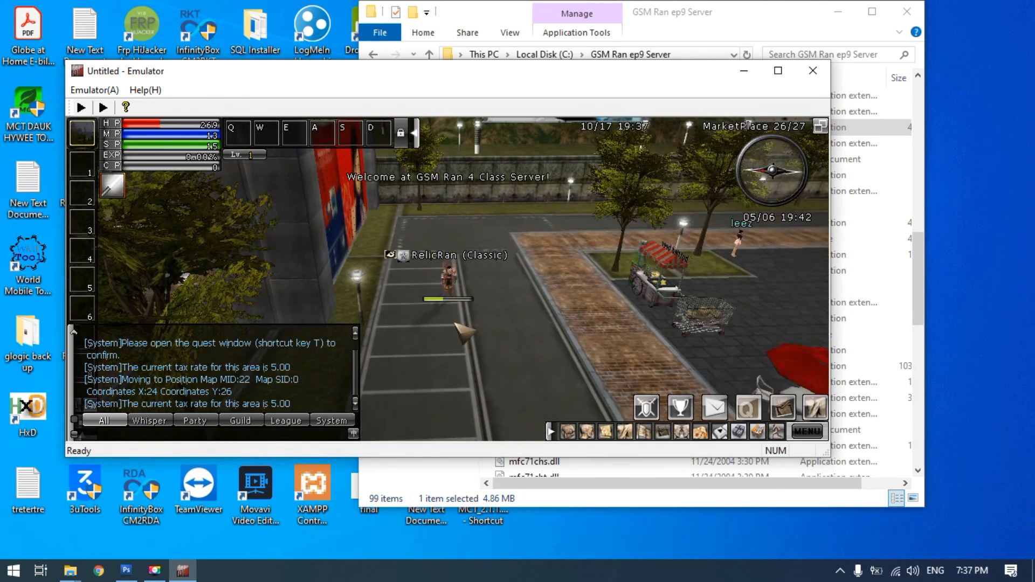
pyautogui.press('i')
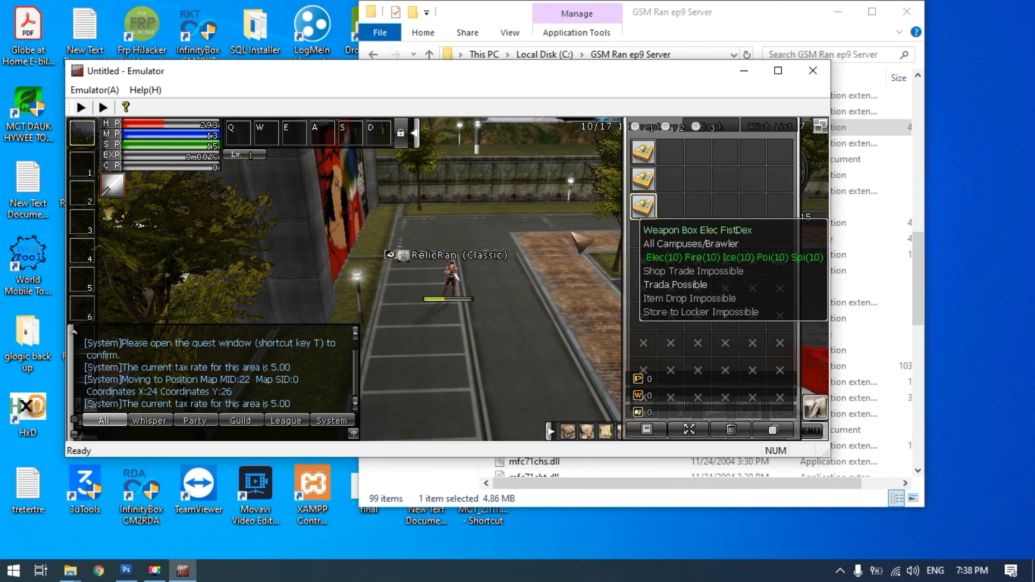
pyautogui.click(461, 238)
pyautogui.click(454, 316)
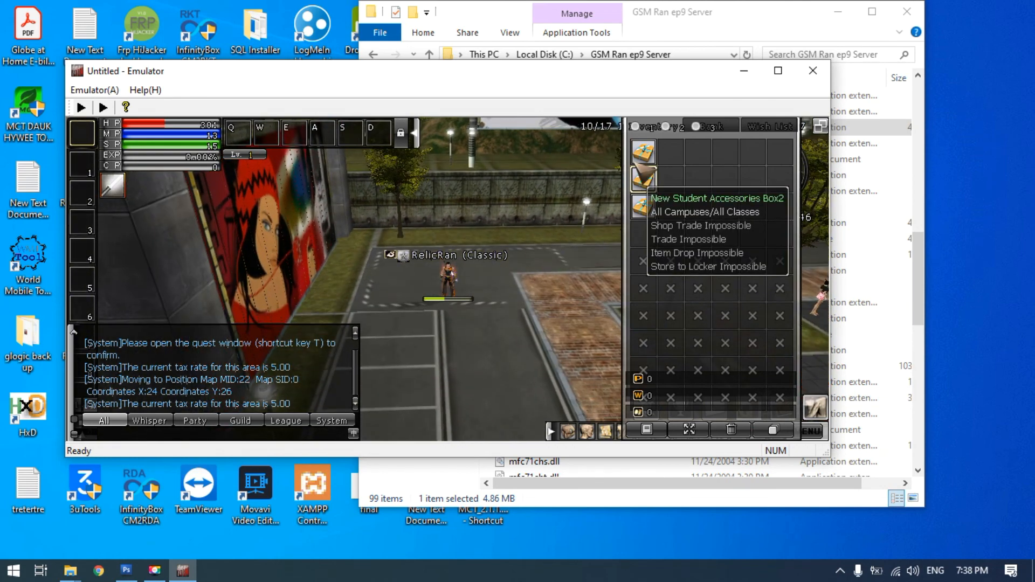
pyautogui.rightClick(642, 154)
pyautogui.rightClick(644, 179)
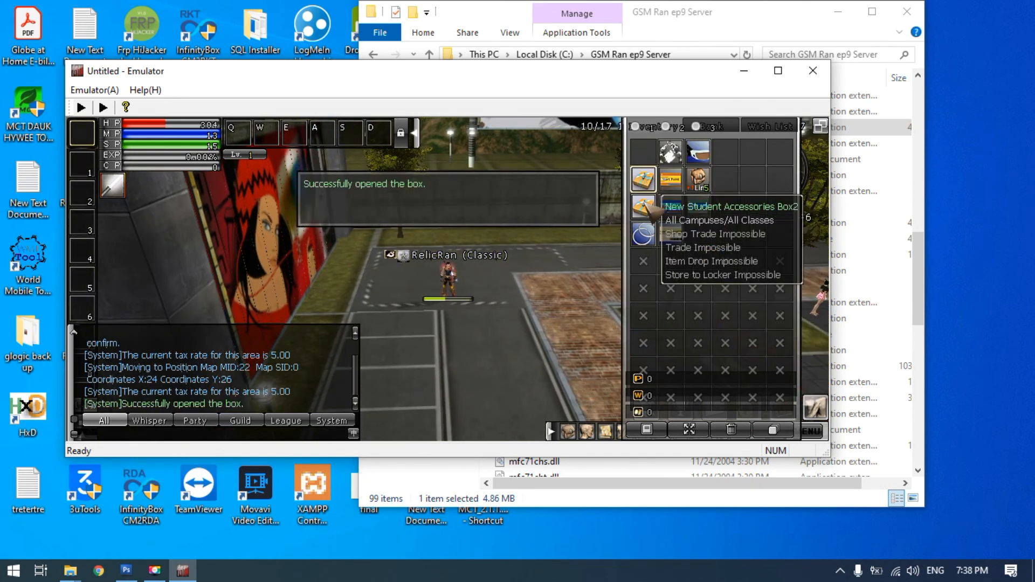
pyautogui.rightClick(643, 206)
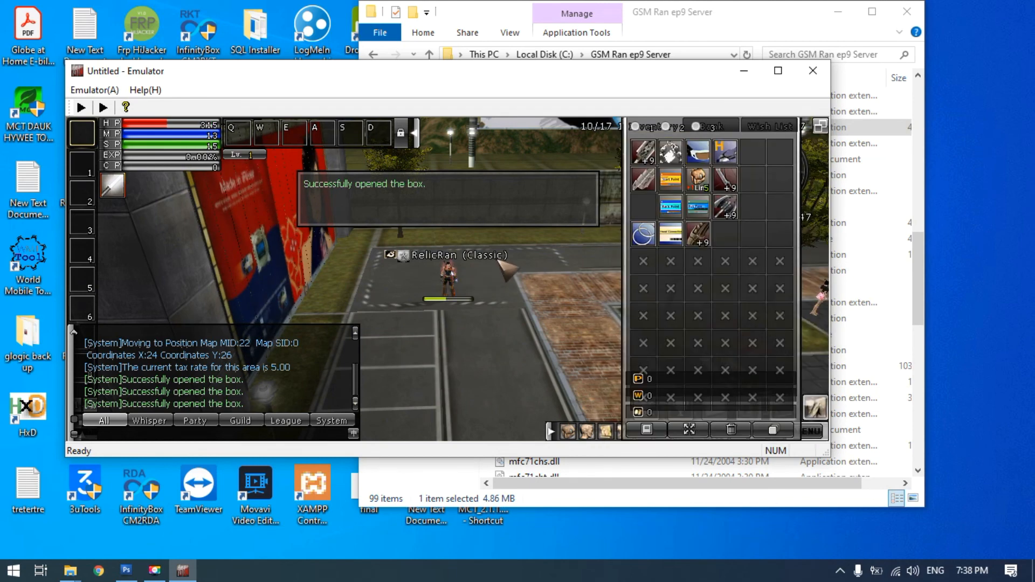
# Look at the character's equipment and stats, and close both the character and inventory windows
pyautogui.press('c')
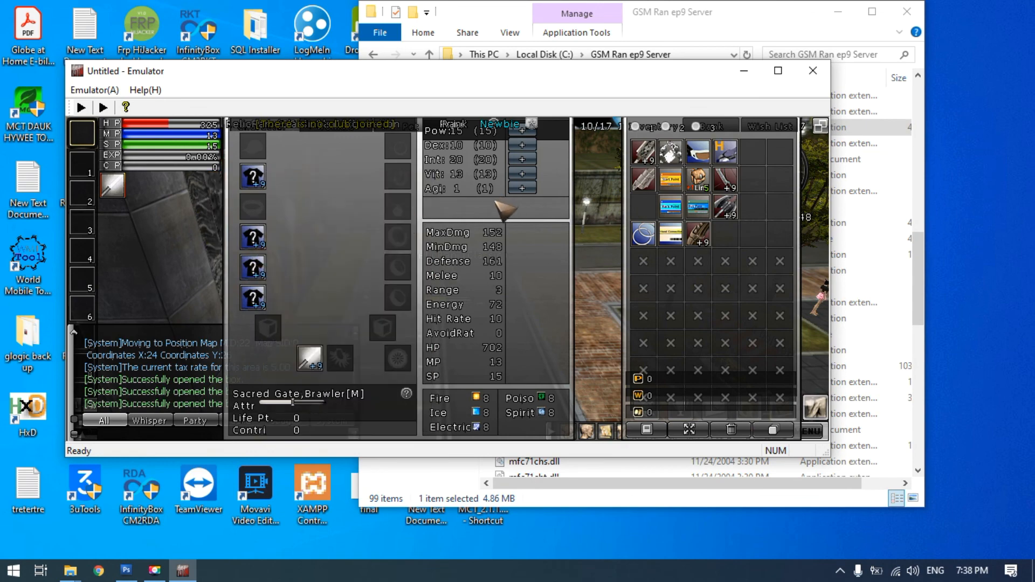
pyautogui.press('c')
pyautogui.press('i')
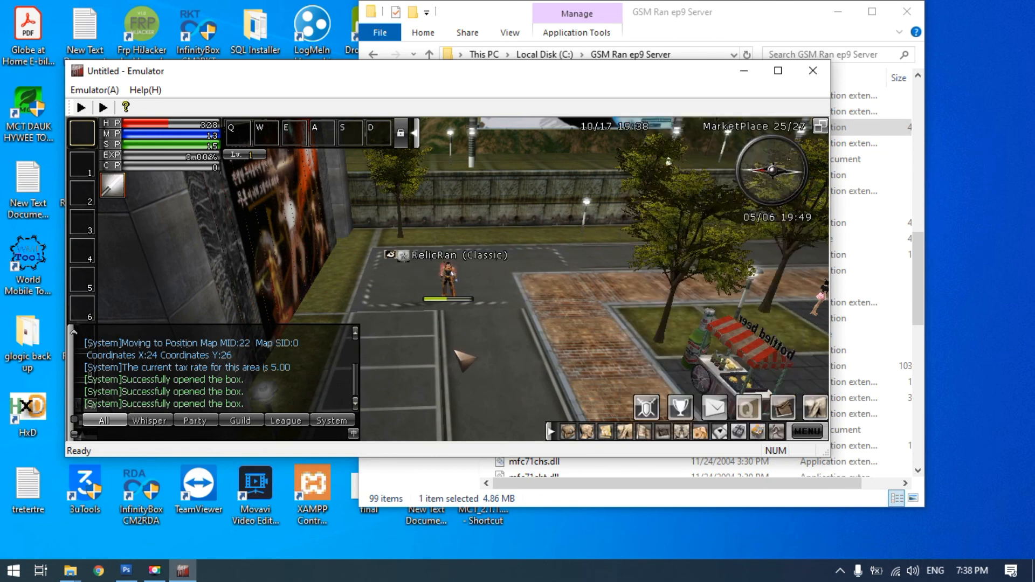
# Walk the character through MarketPlace past the parking-lot billboards to the numbered green grid, examining the billboard images
pyautogui.click(456, 351)
pyautogui.press('Left')
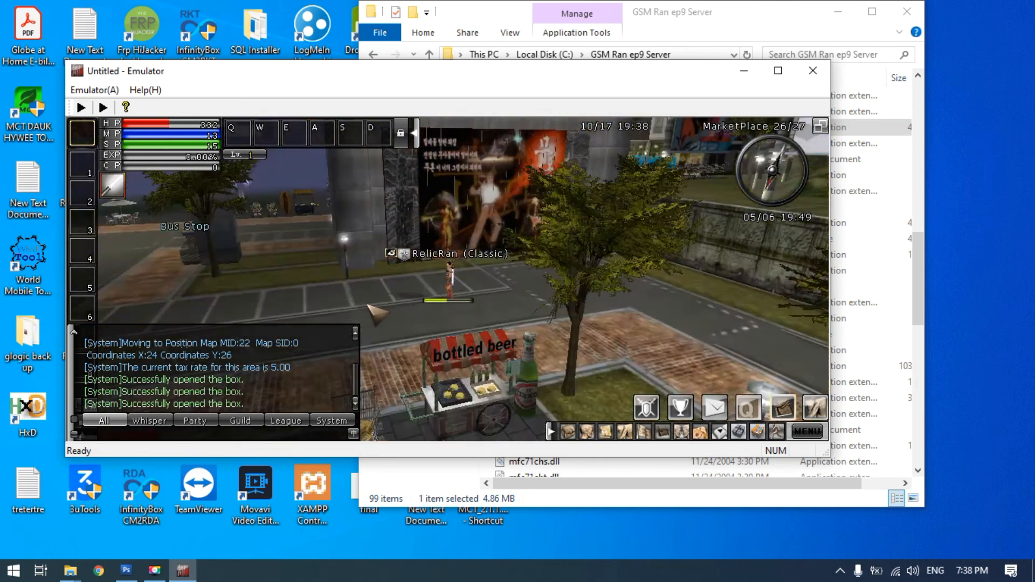
pyautogui.moveTo(368, 305); pyautogui.dragTo(349, 259)
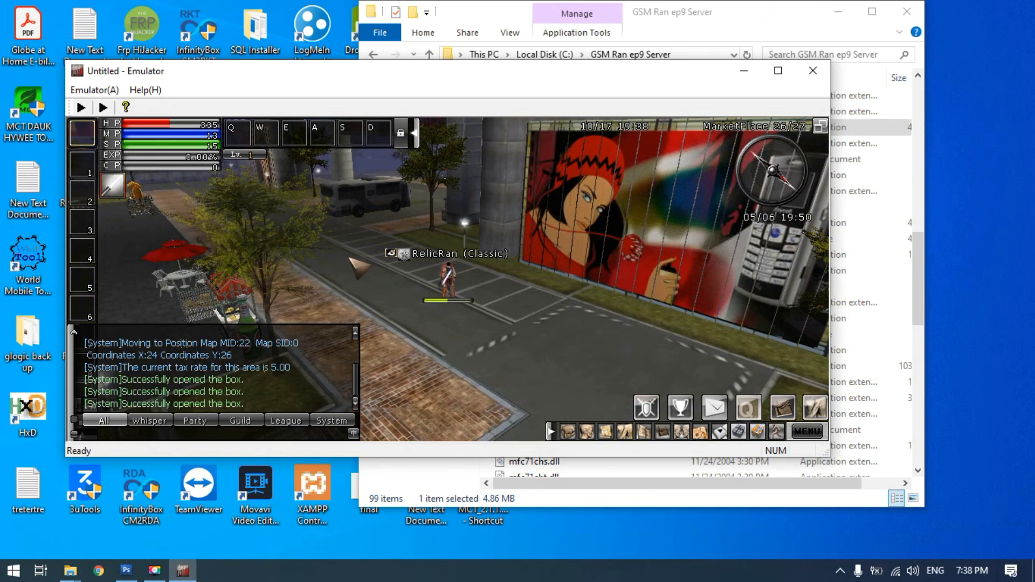
pyautogui.click(349, 259)
pyautogui.press('Left')
pyautogui.moveTo(353, 247); pyautogui.dragTo(428, 292)
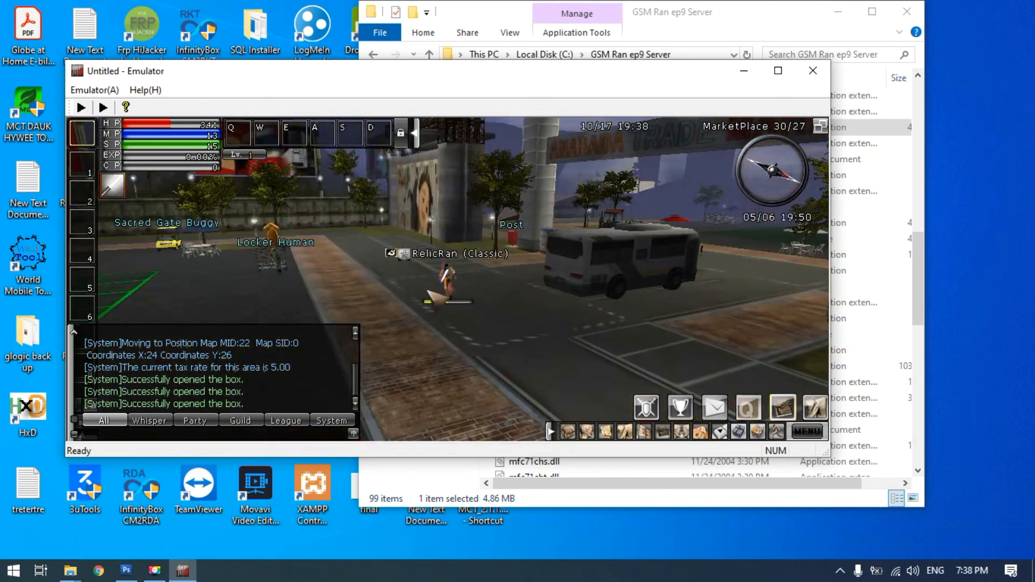
pyautogui.click(458, 367)
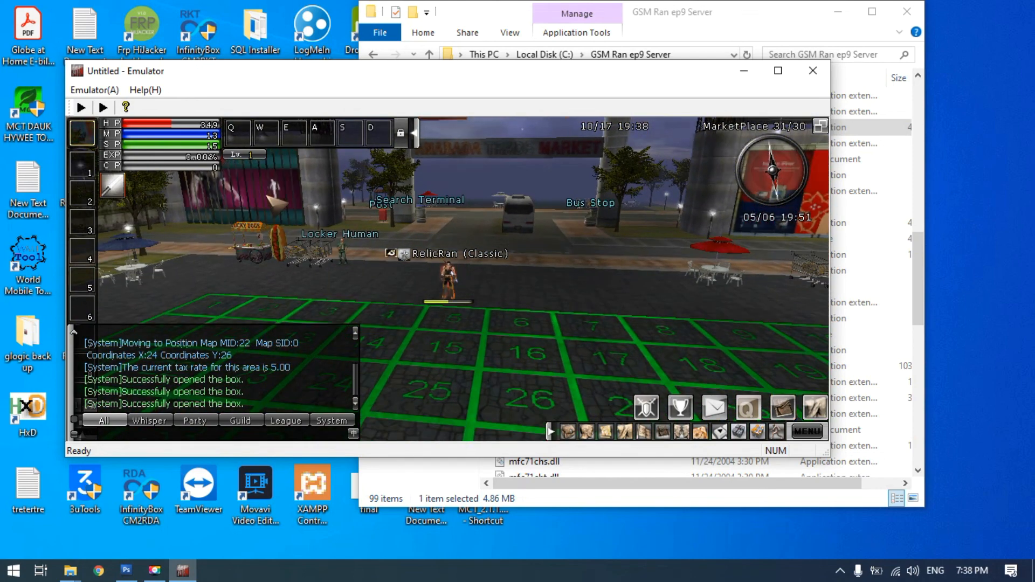
# Walk from the grid past Locker Human to the parking lot and examine the rotating billboard there
pyautogui.moveTo(263, 190); pyautogui.dragTo(271, 156)
pyautogui.click(391, 235)
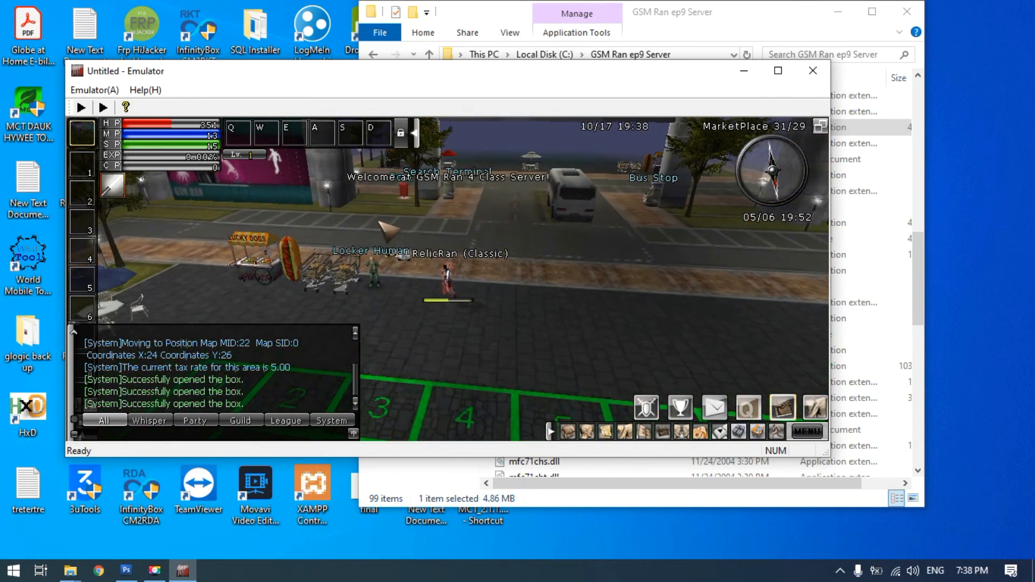
pyautogui.click(346, 244)
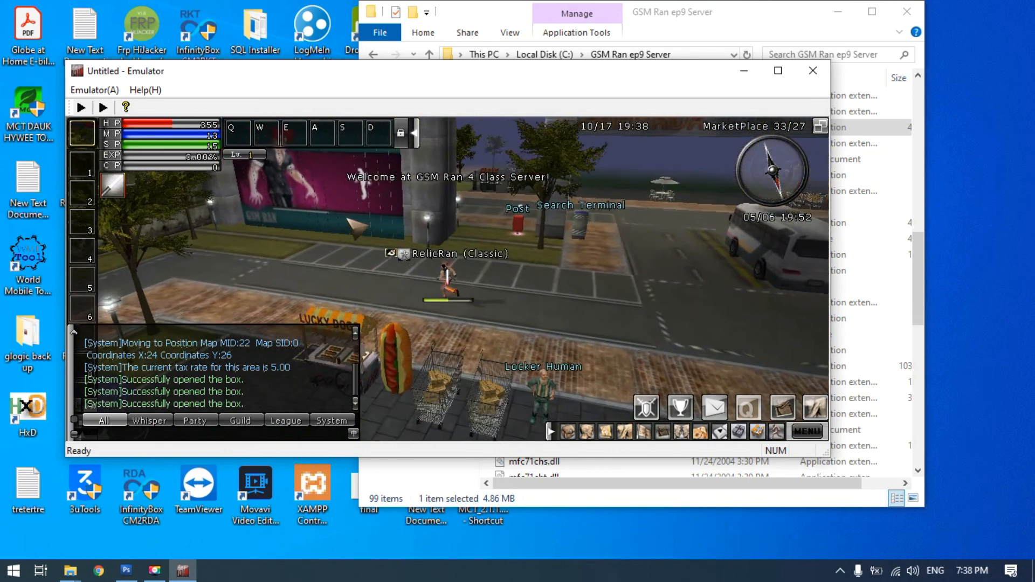
pyautogui.click(500, 318)
pyautogui.click(330, 208)
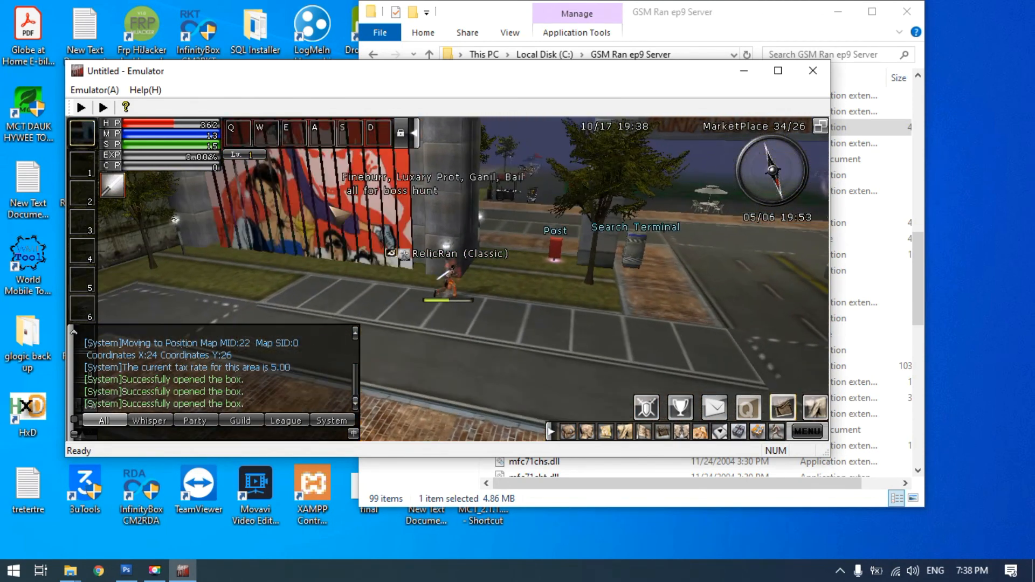
pyautogui.click(470, 369)
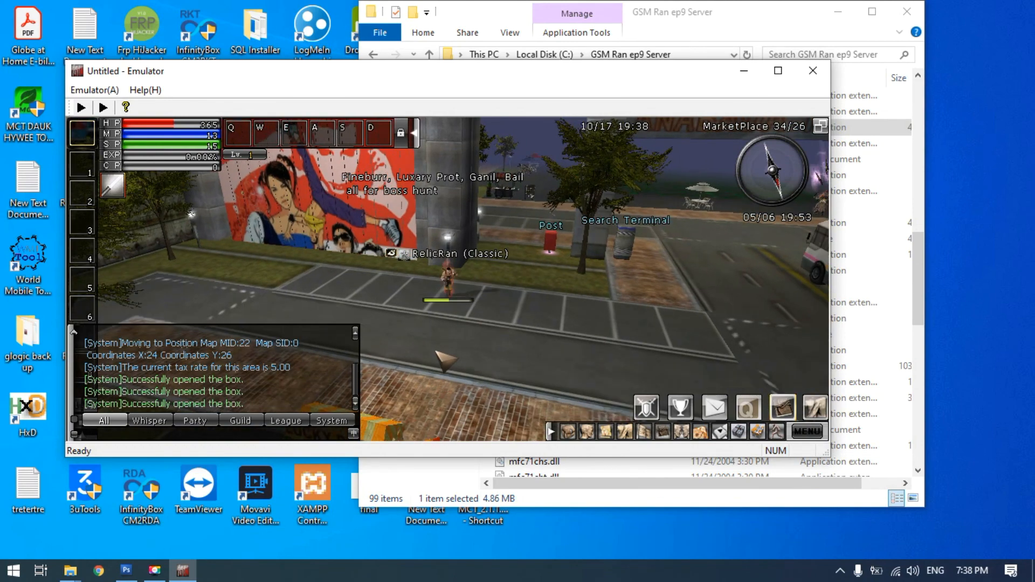
pyautogui.click(524, 319)
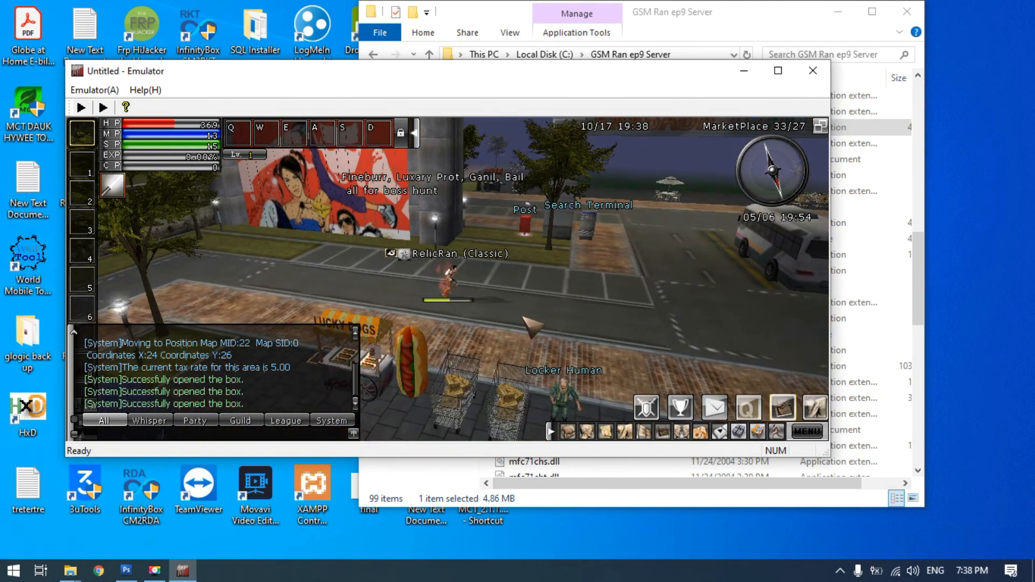
# Walk the character back onto the numbered green grid and view the marketplace surroundings from there
pyautogui.click(450, 334)
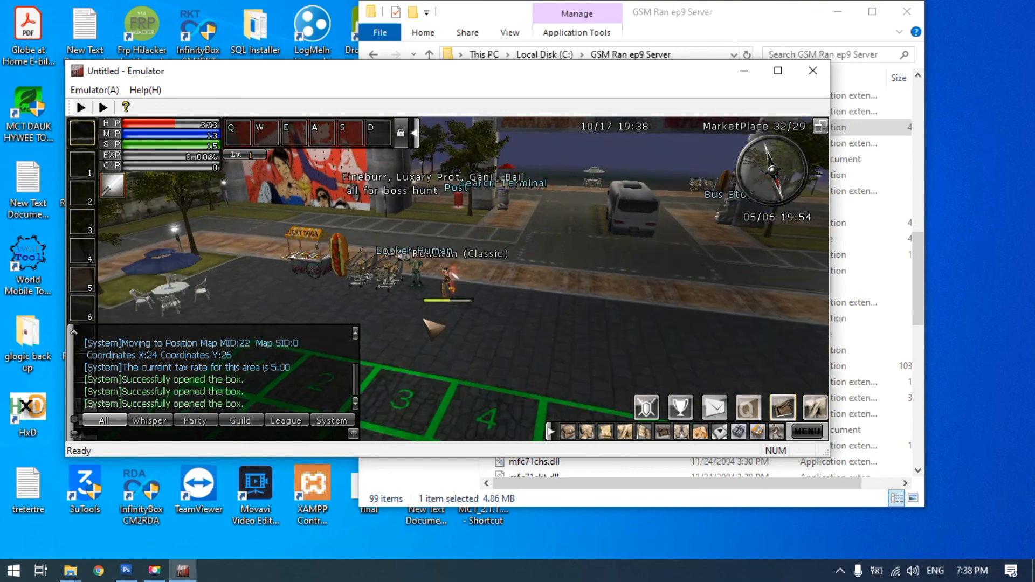
pyautogui.click(446, 322)
pyautogui.click(447, 306)
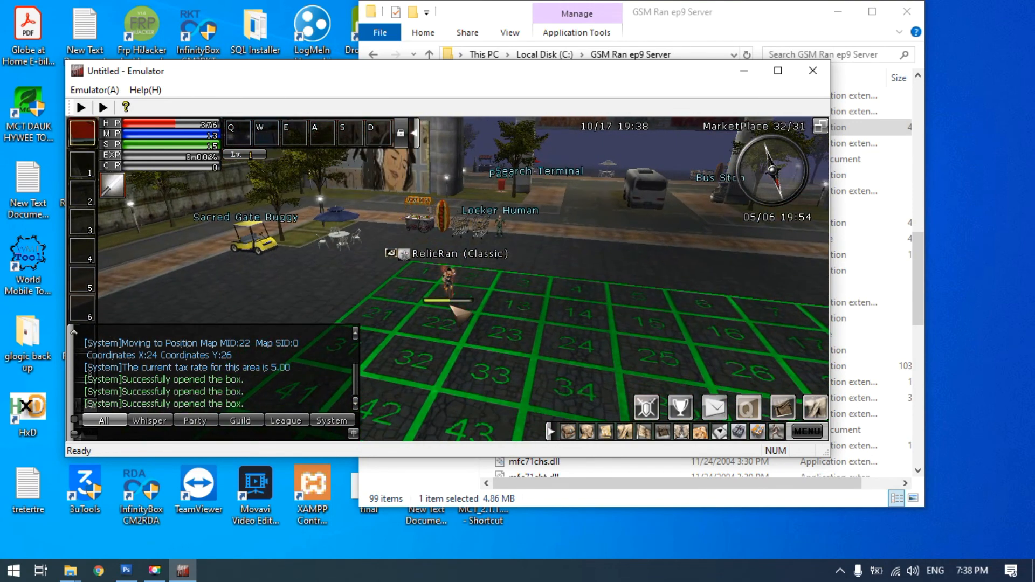
pyautogui.click(464, 312)
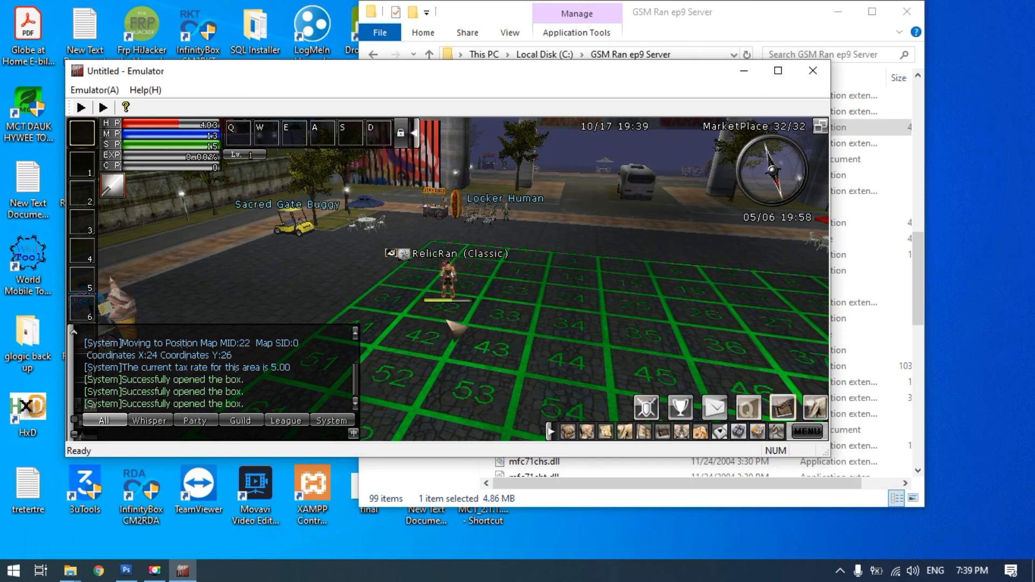
pyautogui.click(490, 308)
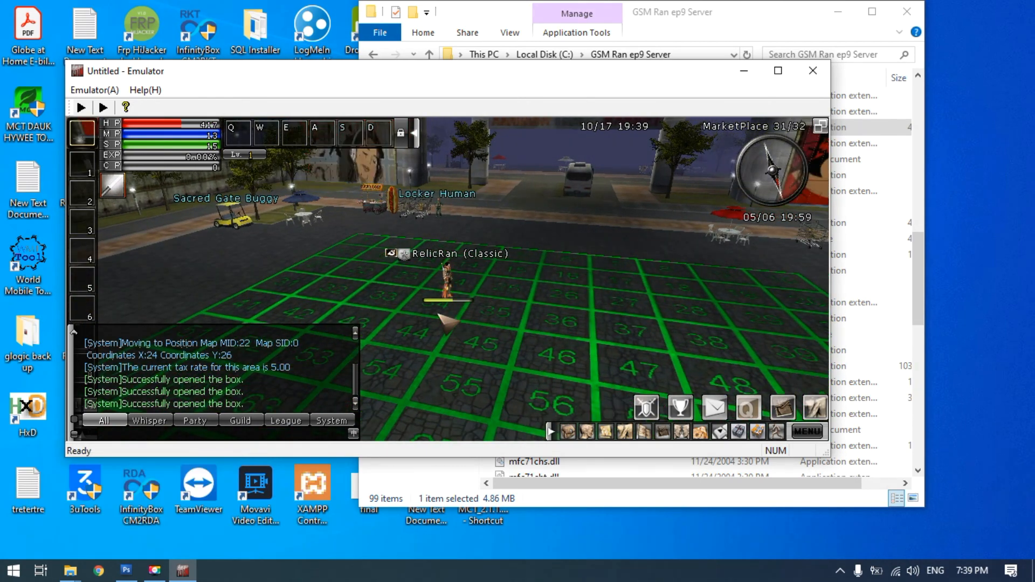
pyautogui.click(429, 333)
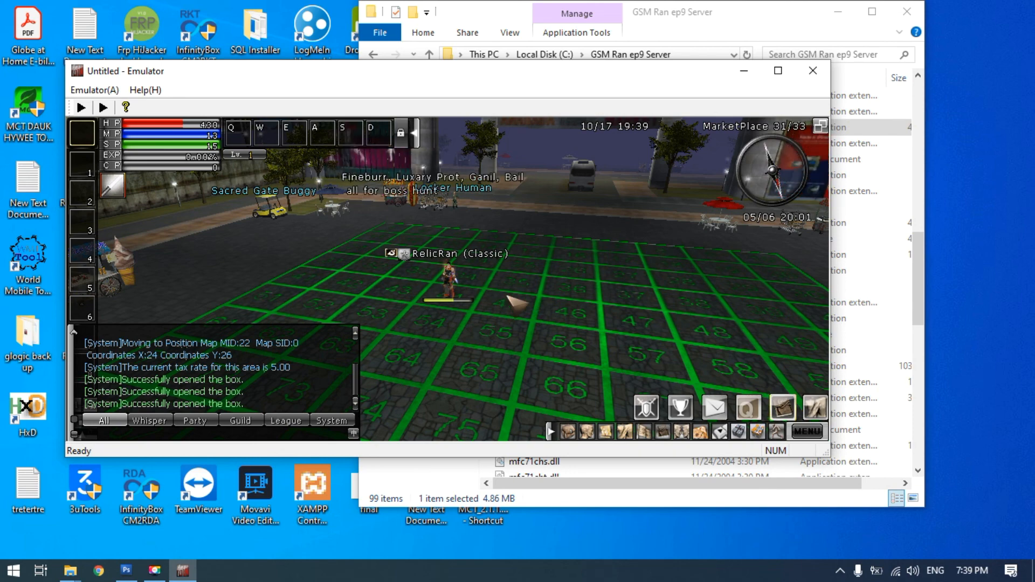
pyautogui.click(465, 473)
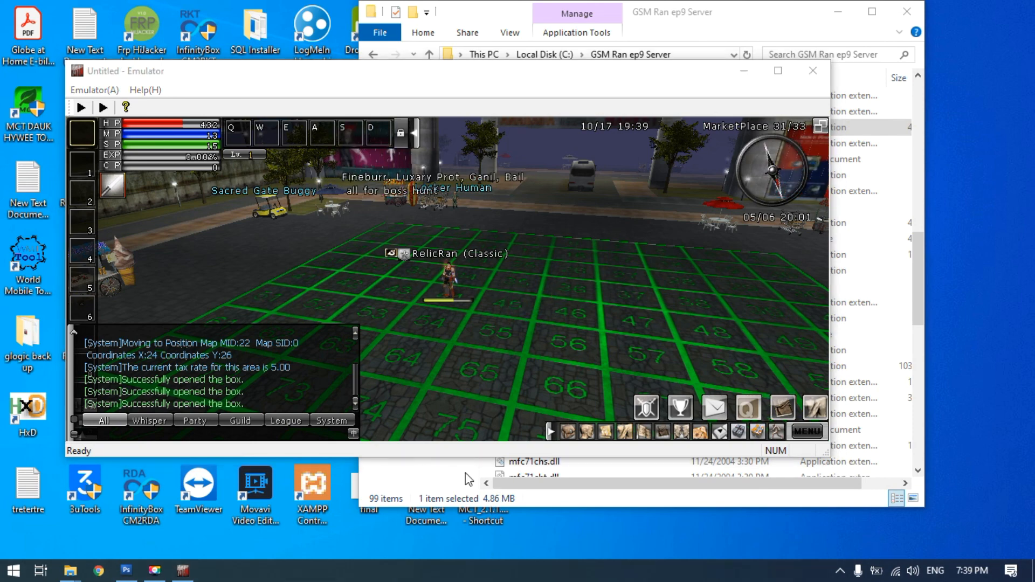